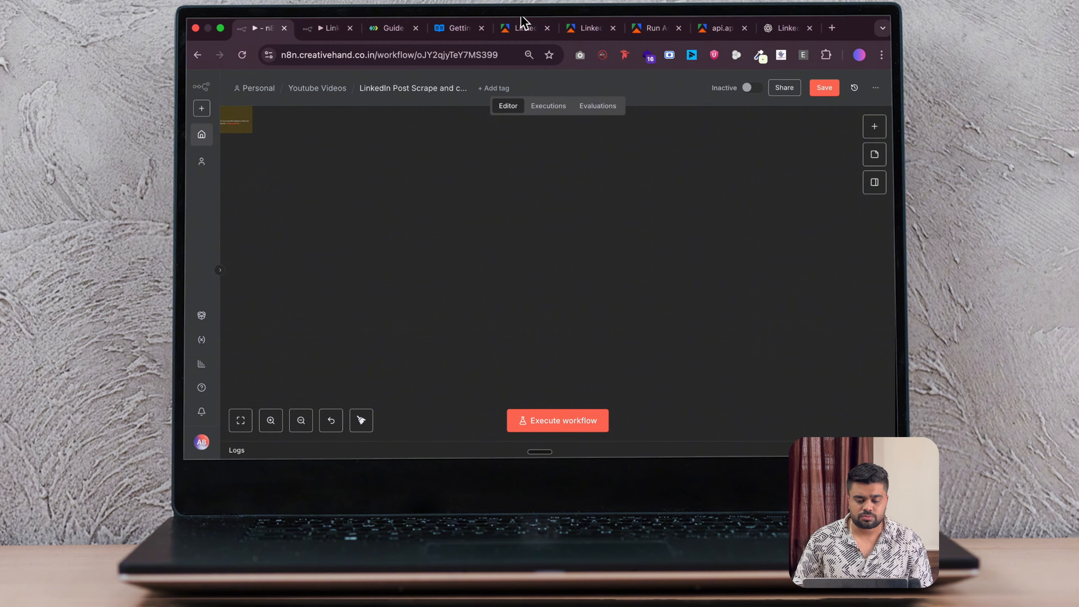
Switch to the LinkedIn Company Posts Scraper actor in Apify and examine its input fields, advanced options and run options.
click(520, 29)
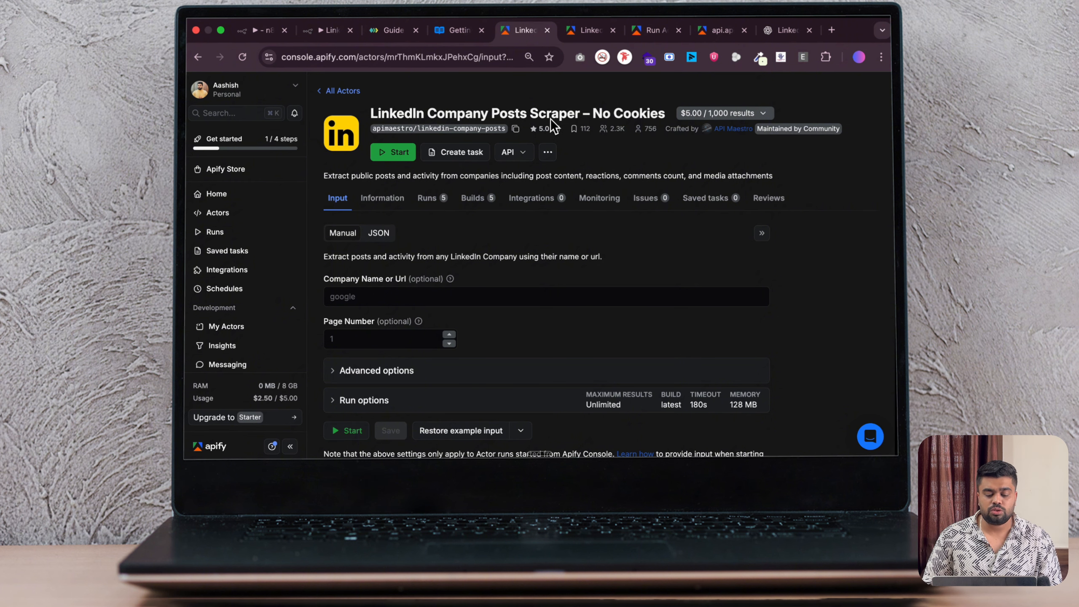
scroll(486, 296, down, 2)
scroll(489, 296, up, 2)
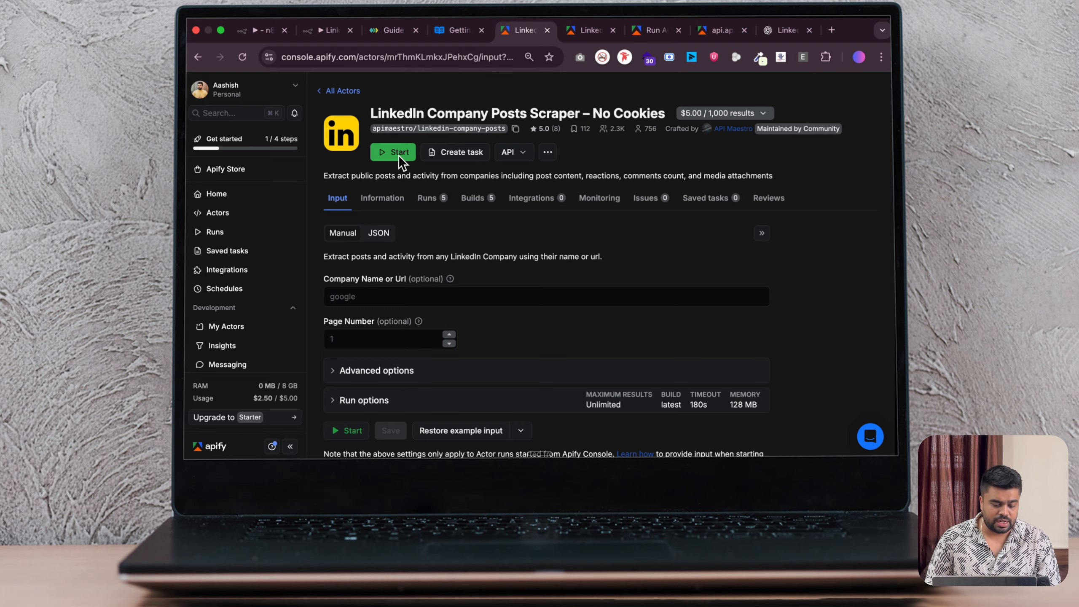
scroll(399, 408, down, 2)
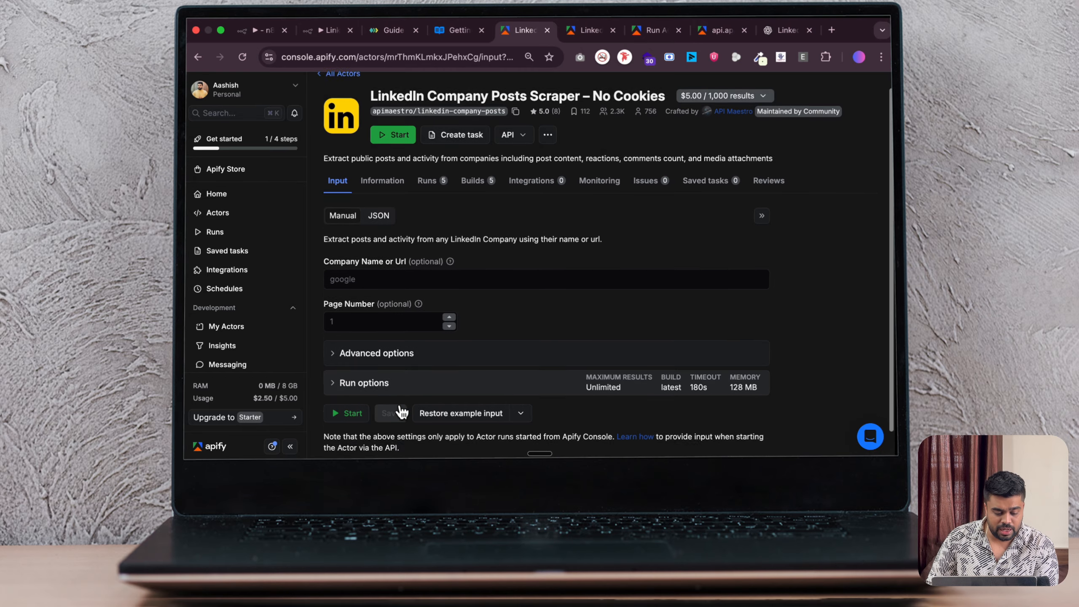
click(363, 331)
scroll(437, 319, down, 3)
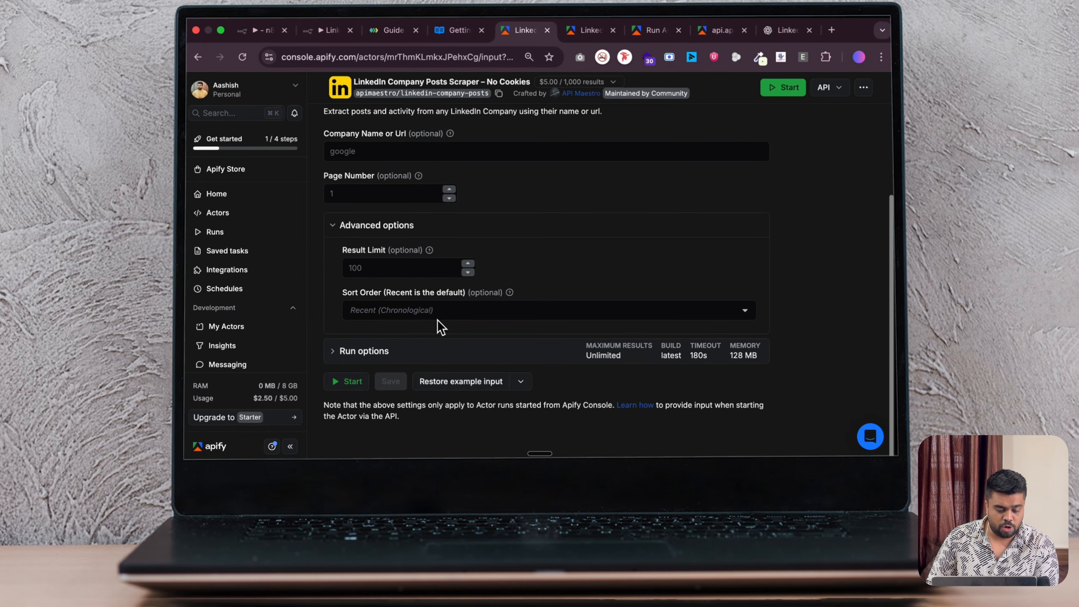
click(368, 344)
scroll(368, 344, down, 6)
scroll(368, 345, up, 7)
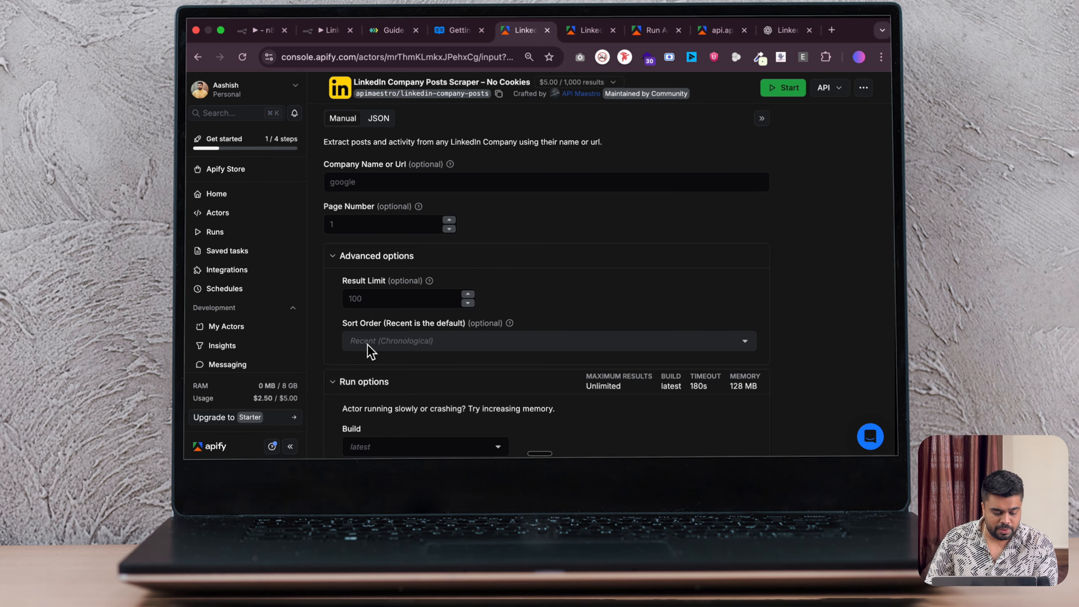
scroll(472, 247, up, 3)
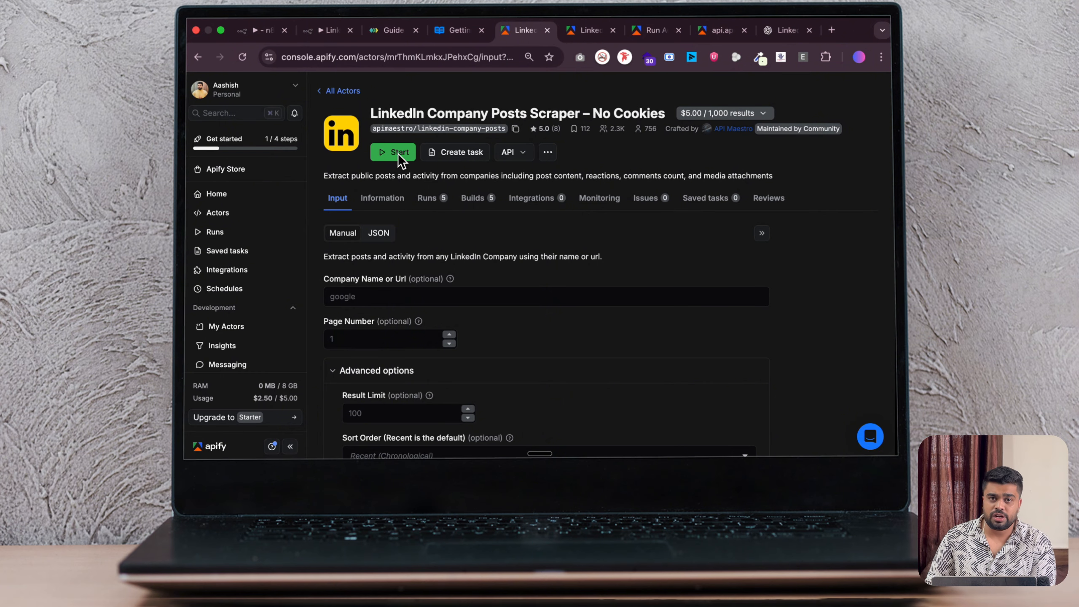
Open the actor's most recent run and examine the columns of its output table.
click(426, 196)
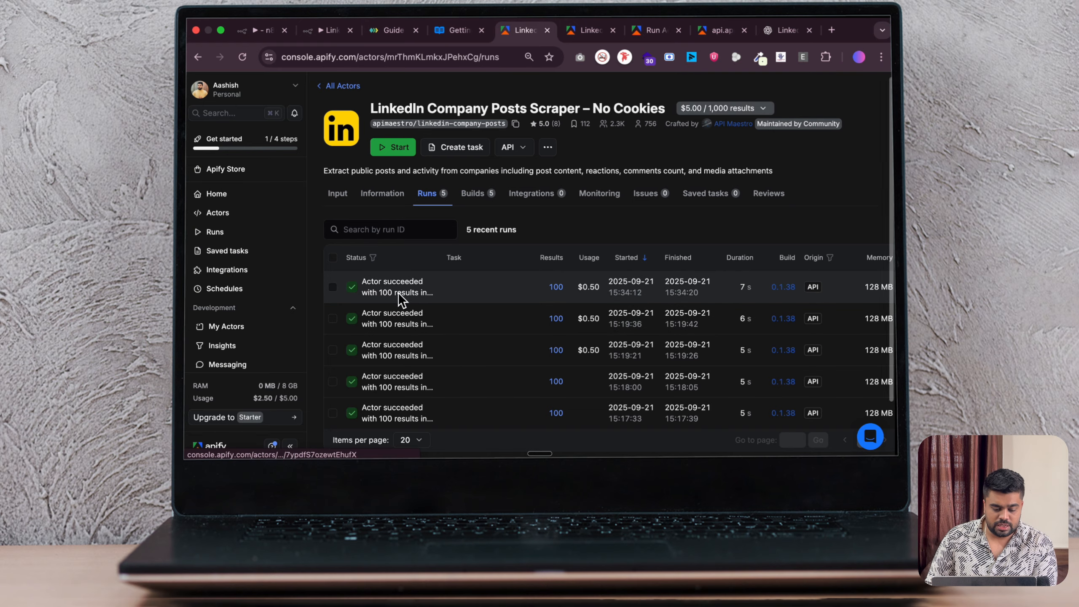
click(399, 293)
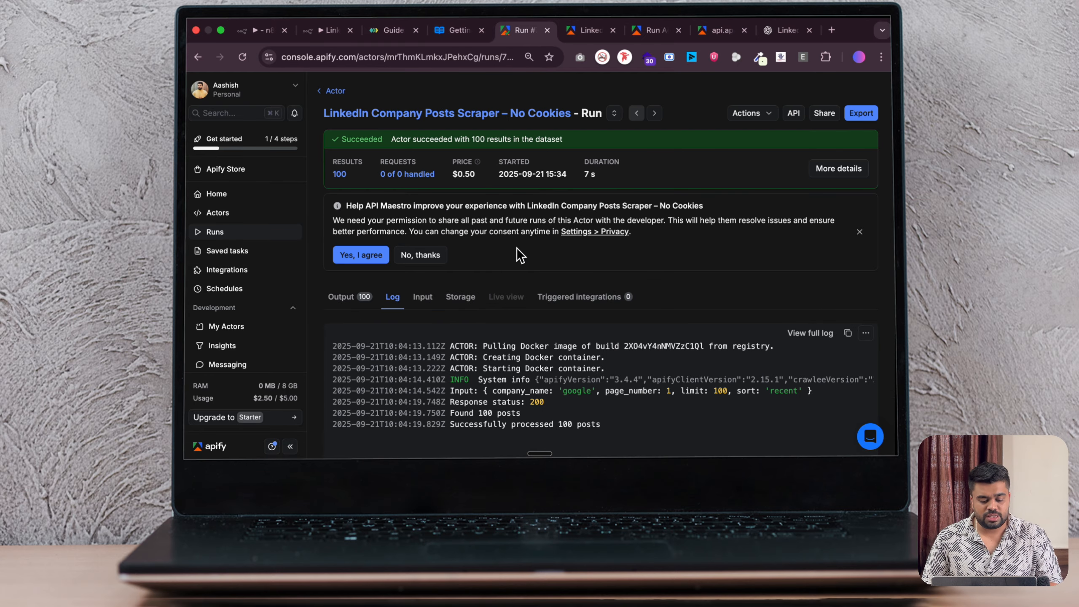
scroll(436, 368, down, 3)
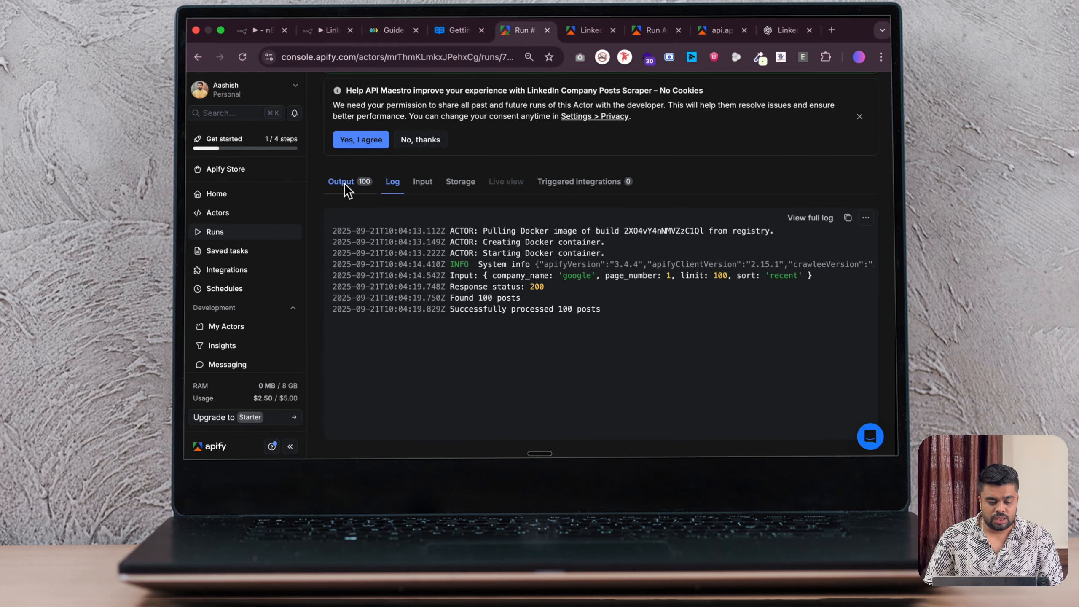
click(345, 186)
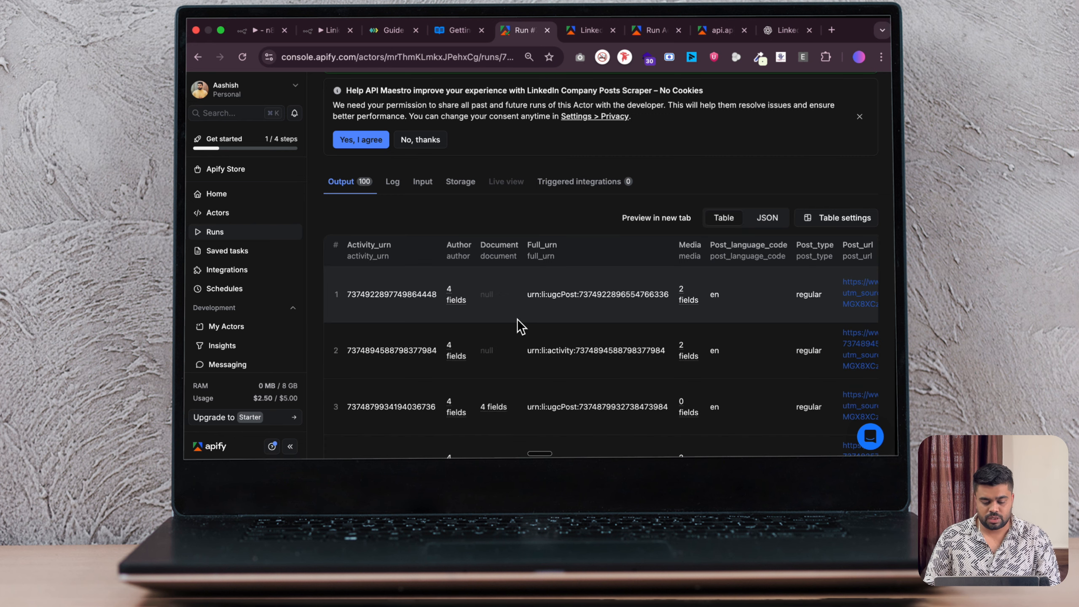
scroll(517, 303, right, 7)
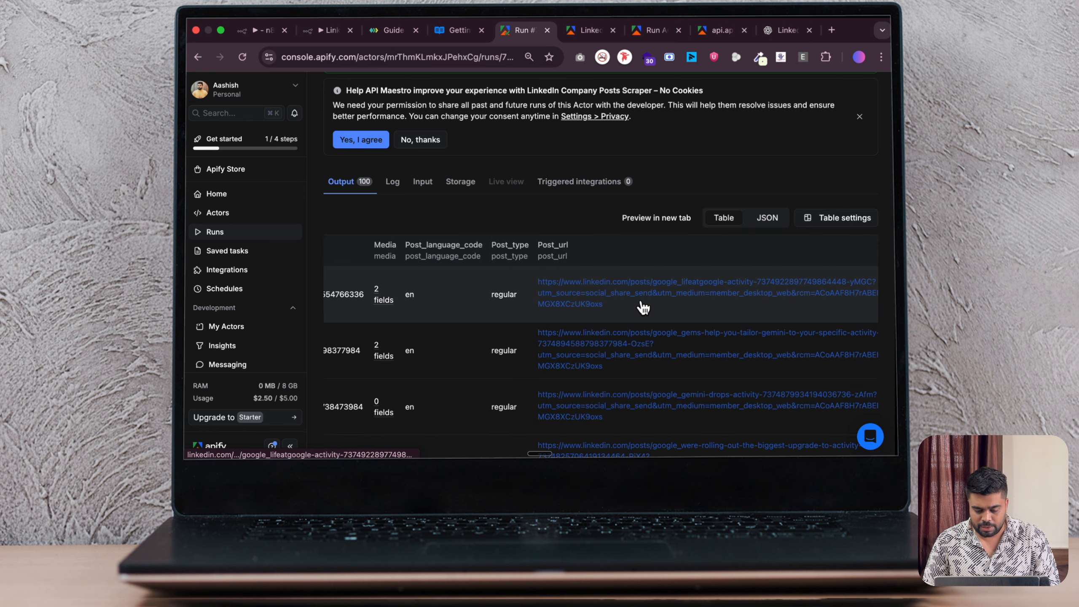
scroll(500, 284, left, 7)
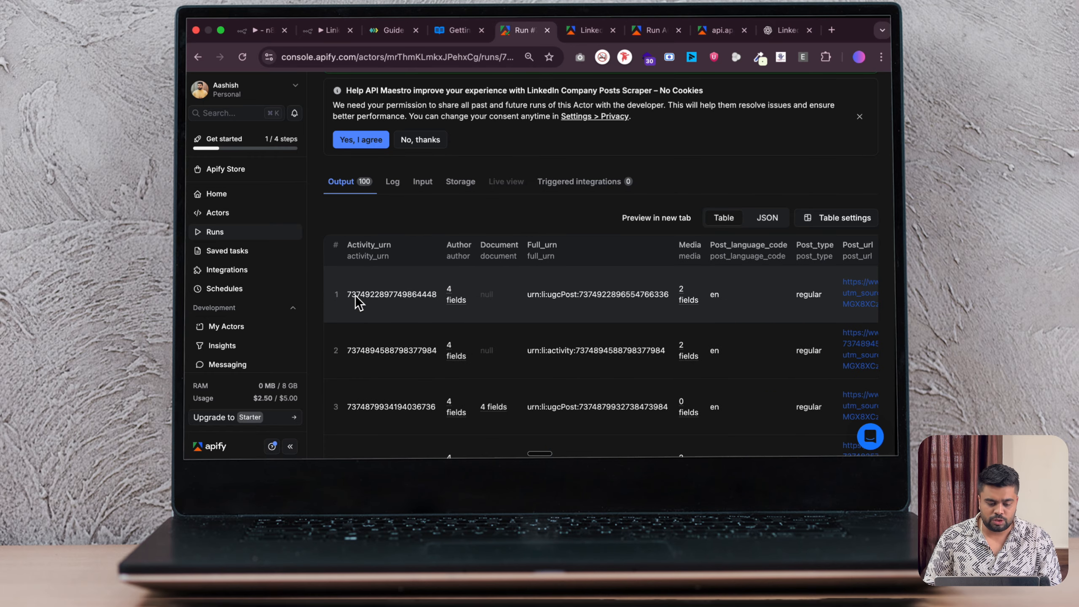
scroll(493, 295, right, 7)
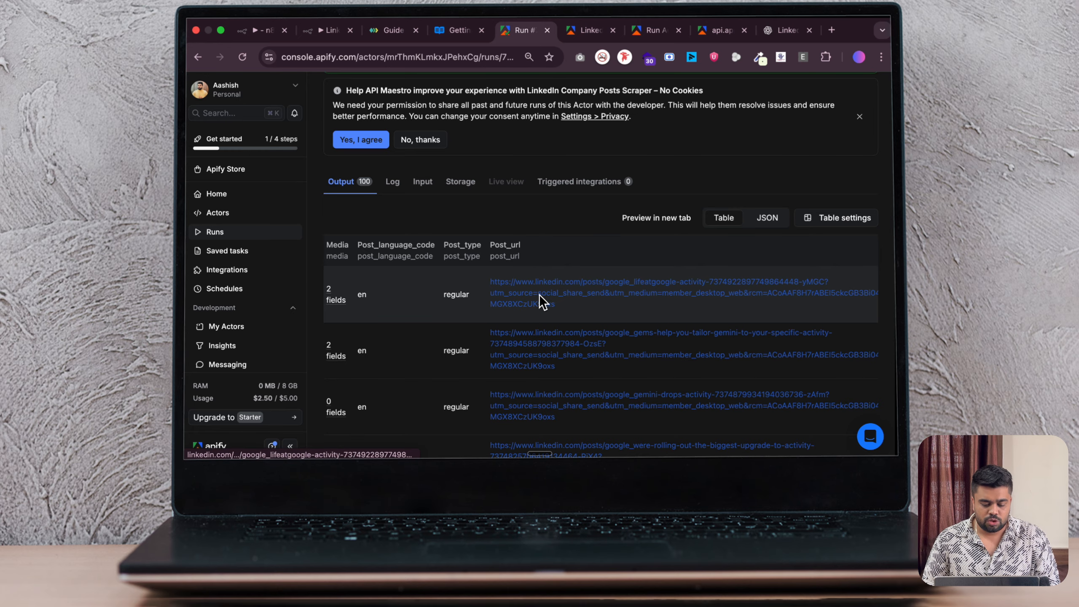
Open the first result's post URL and look through the LinkedIn post and its comments.
click(523, 296)
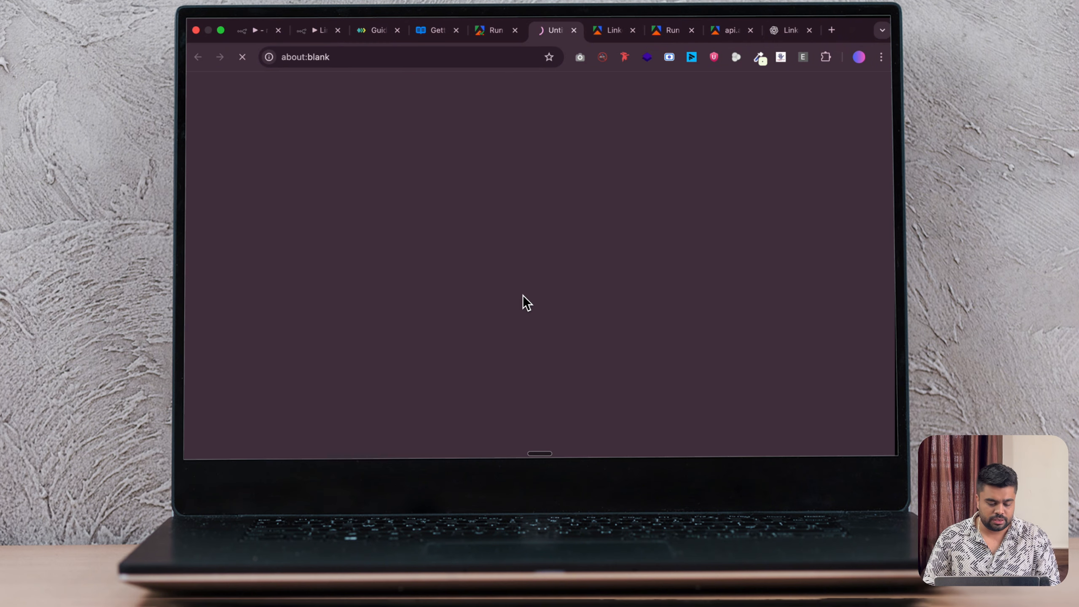
click(780, 57)
click(824, 58)
scroll(663, 414, down, 15)
click(686, 387)
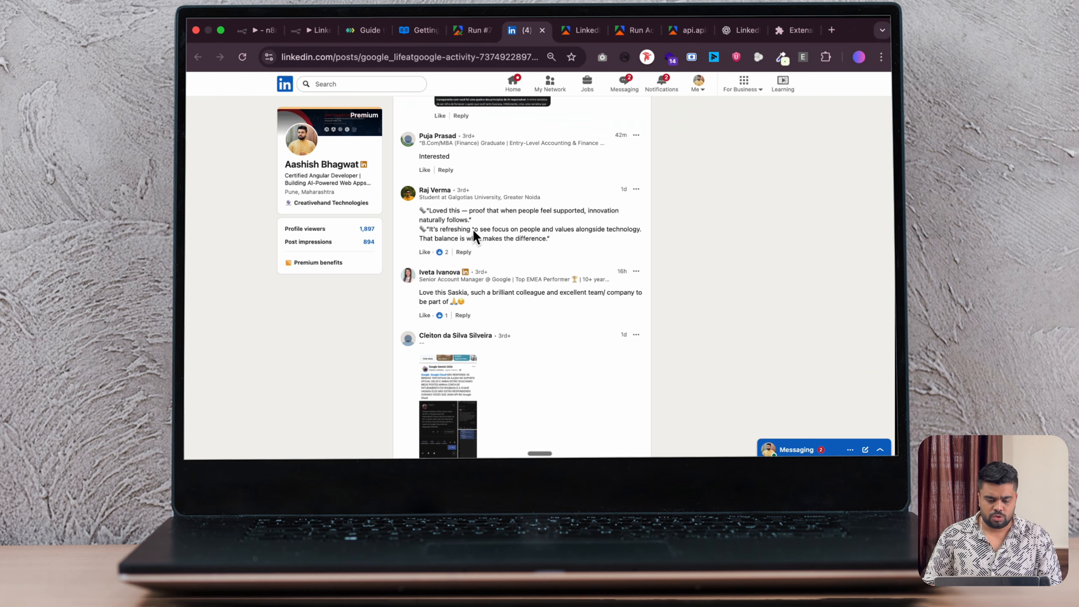
scroll(472, 231, up, 18)
scroll(472, 230, down, 1)
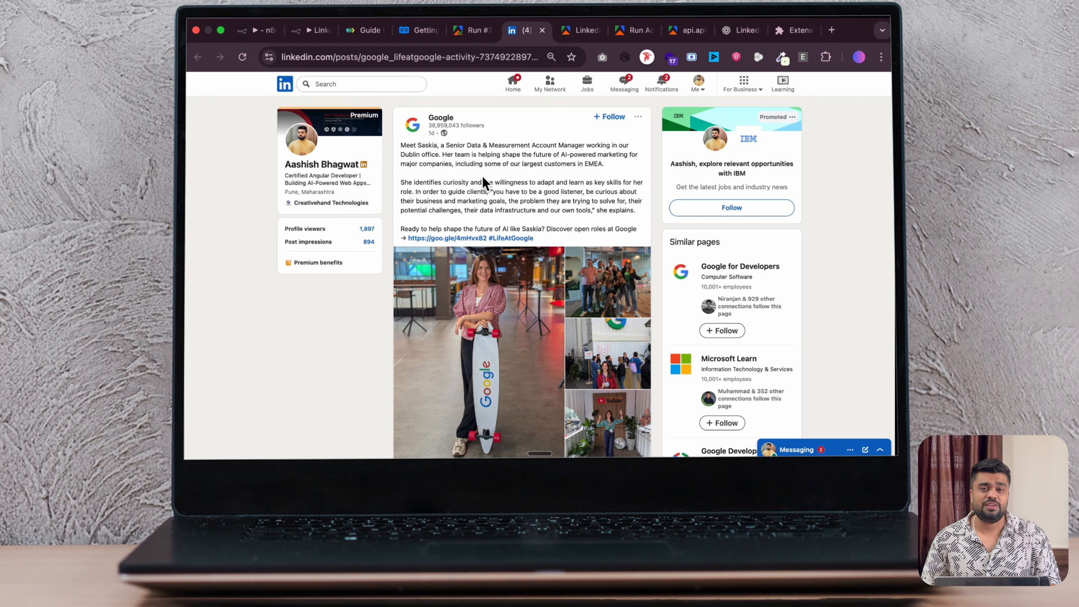
Return to the Apify run and examine its input JSON, going back to the output table.
click(471, 29)
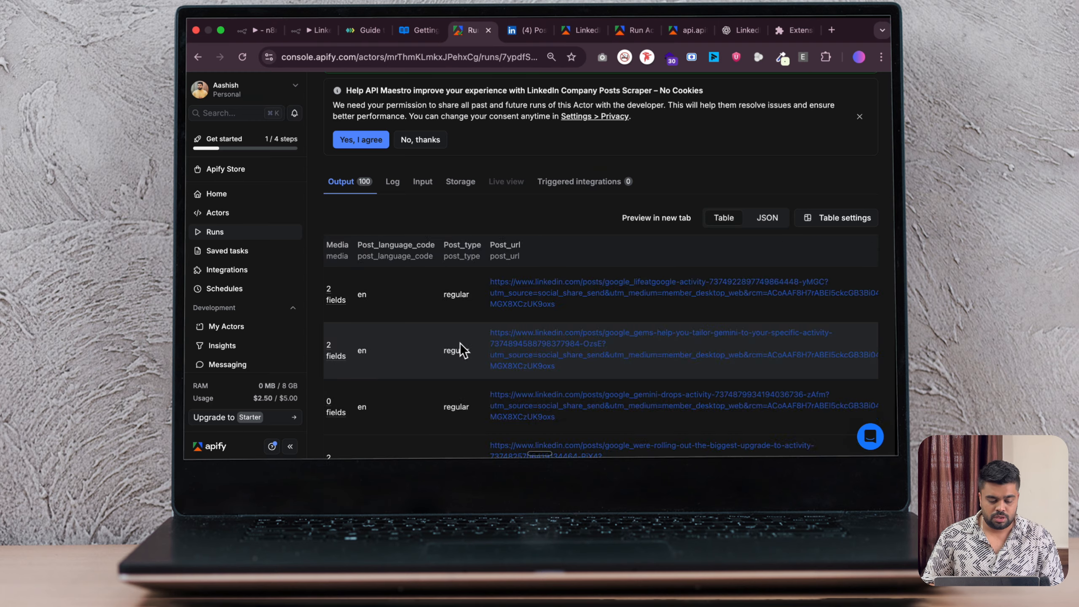
click(421, 183)
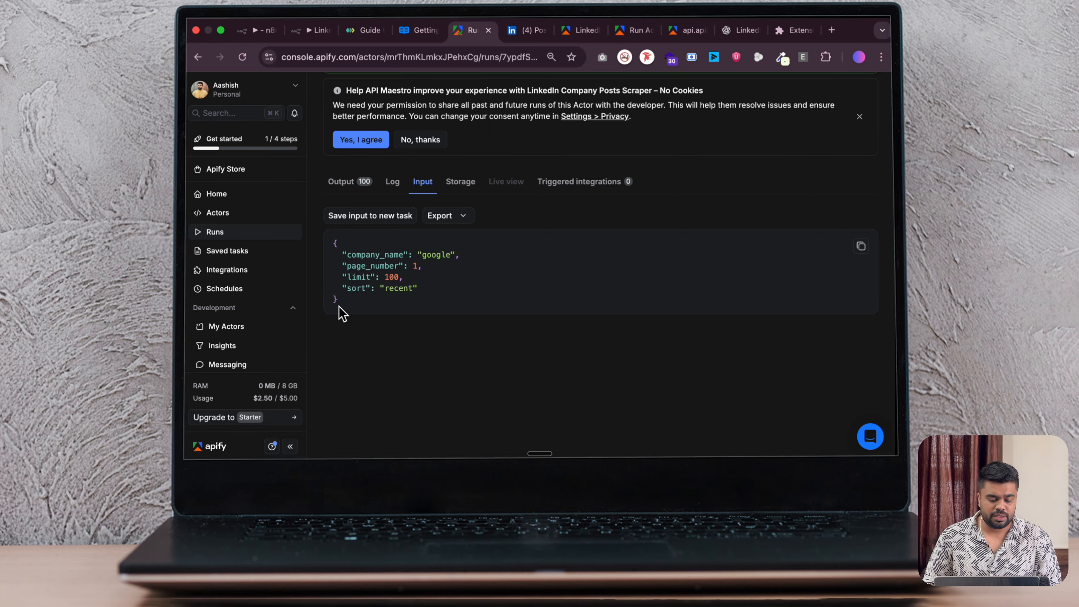
click(360, 190)
scroll(622, 308, up, 3)
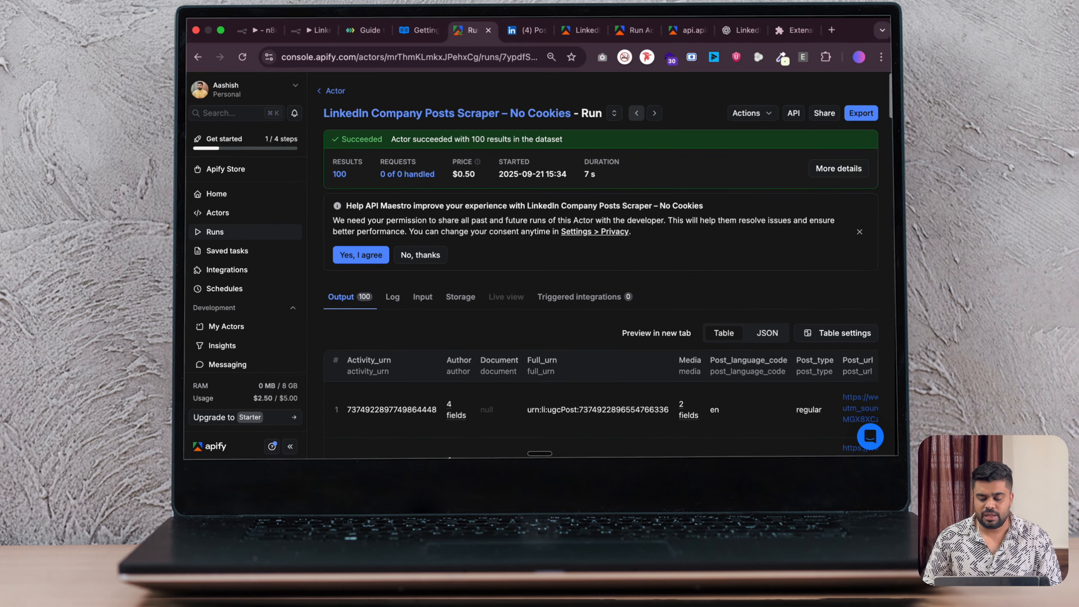
Look through the API endpoints available for the LinkedIn Company Posts Scraper actor.
click(793, 113)
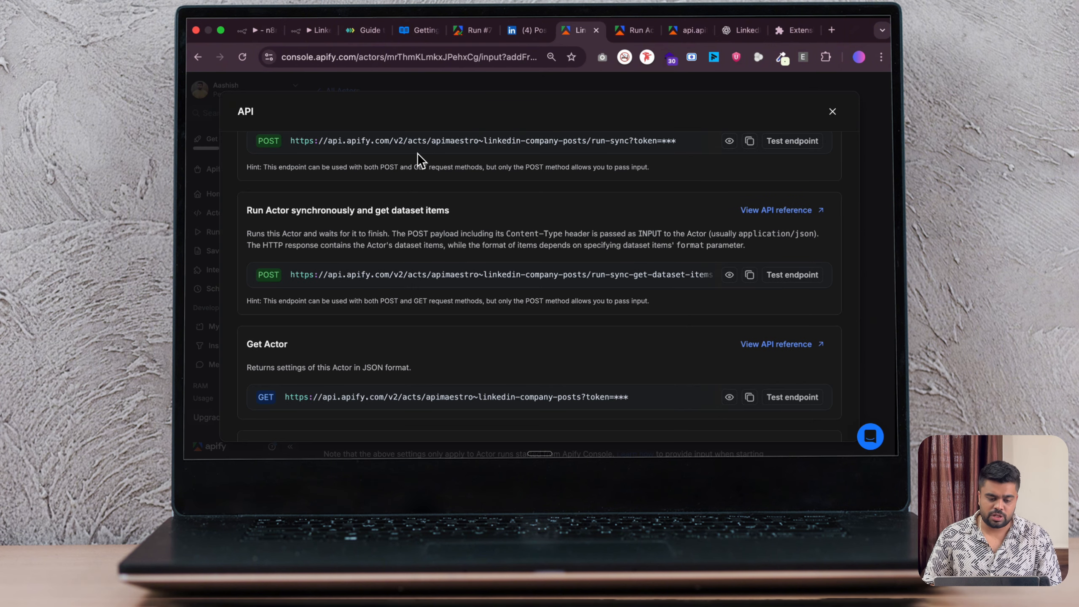
scroll(420, 160, down, 3)
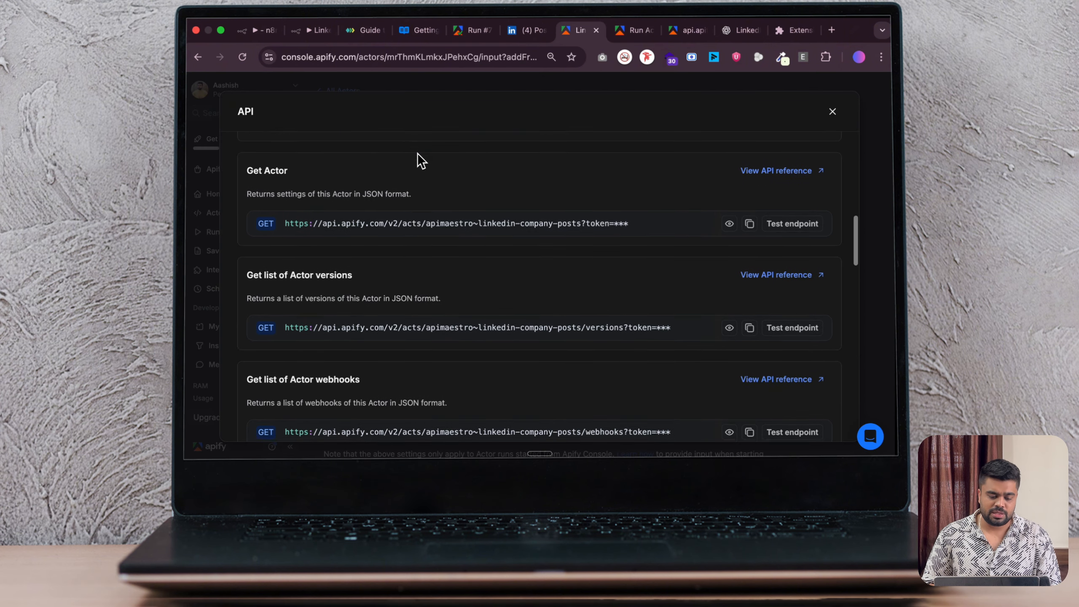
scroll(420, 160, up, 3)
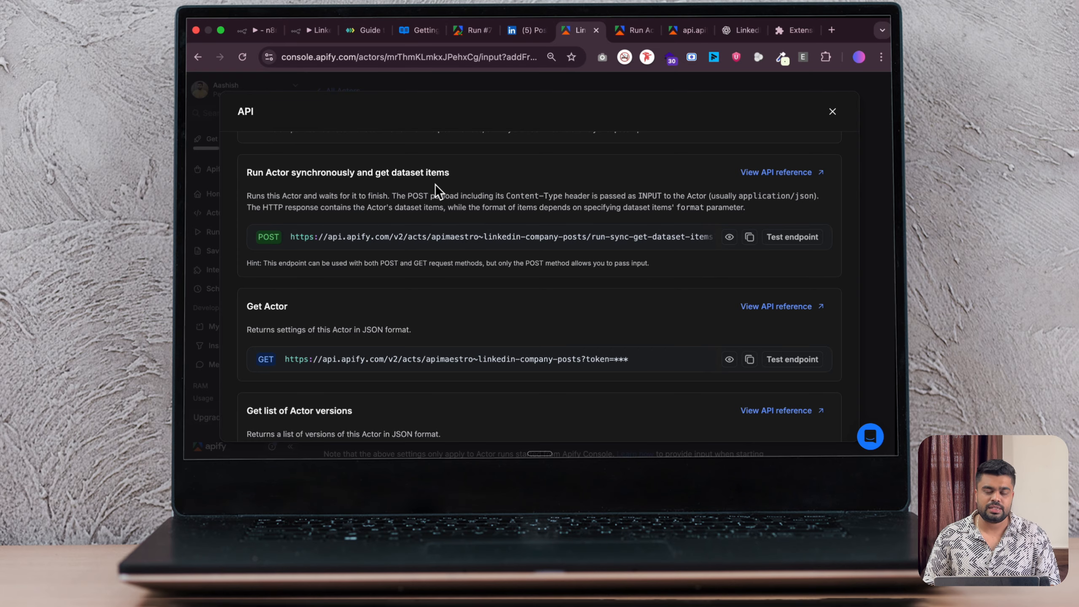
Open the API reference for "Run Actor synchronously and get dataset items" and examine its curl example and request parameters.
click(766, 175)
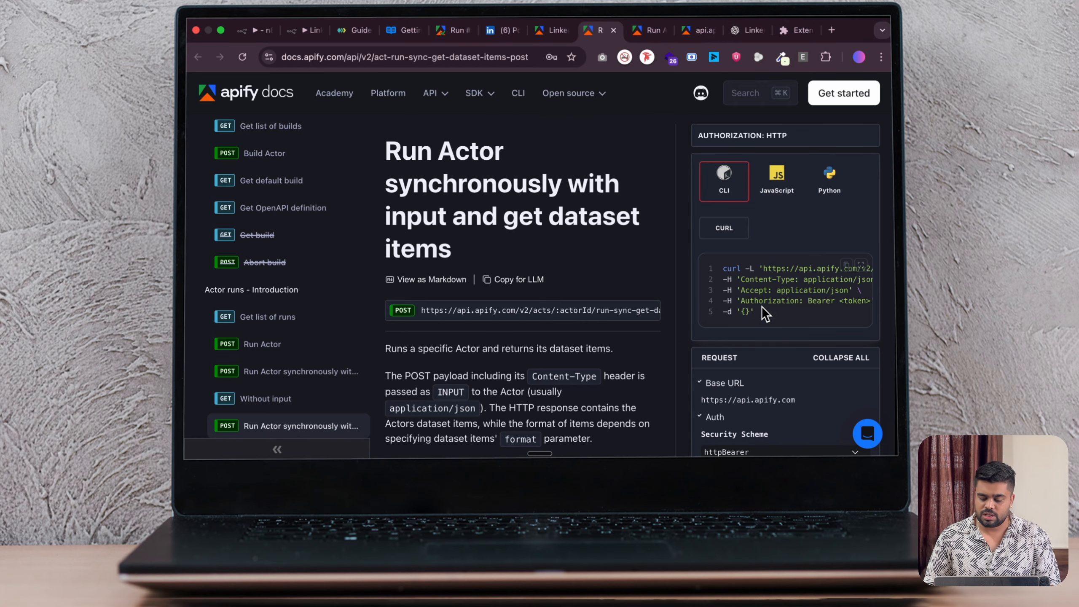
drag(762, 307, 721, 267)
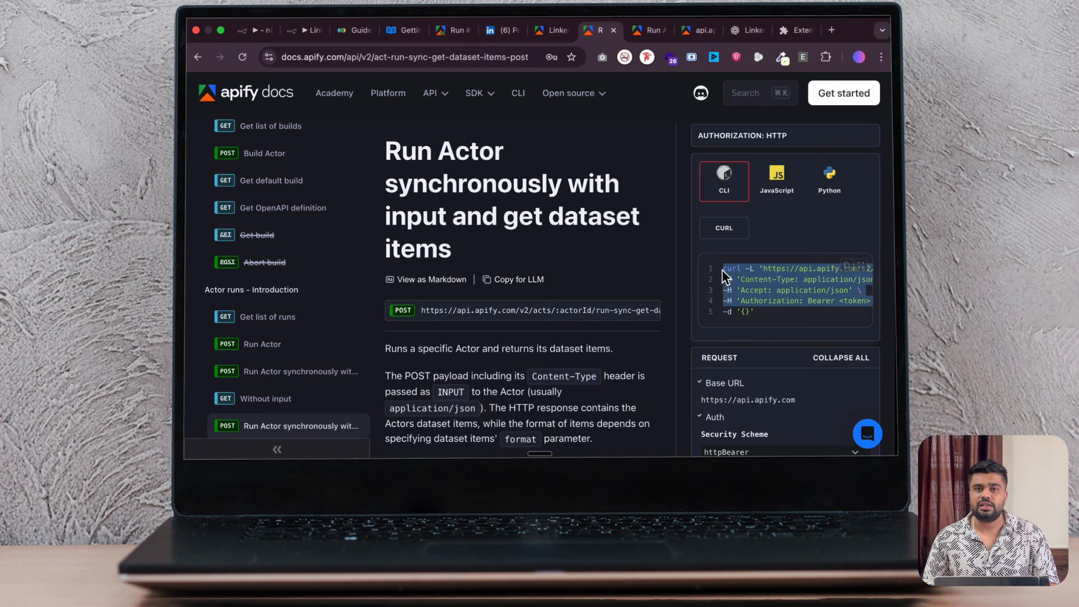
click(759, 313)
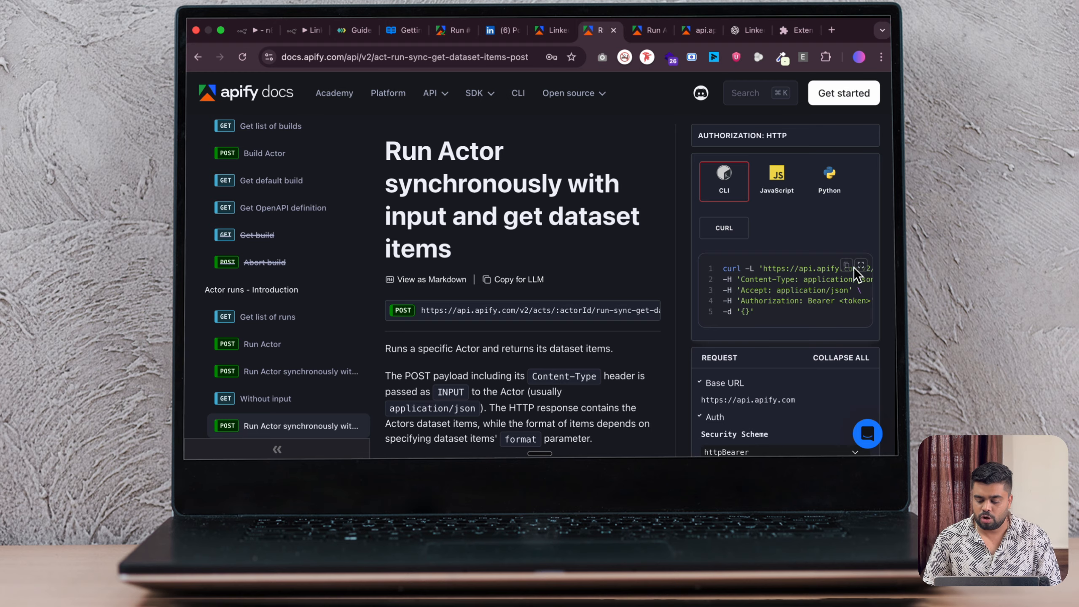
scroll(667, 306, down, 10)
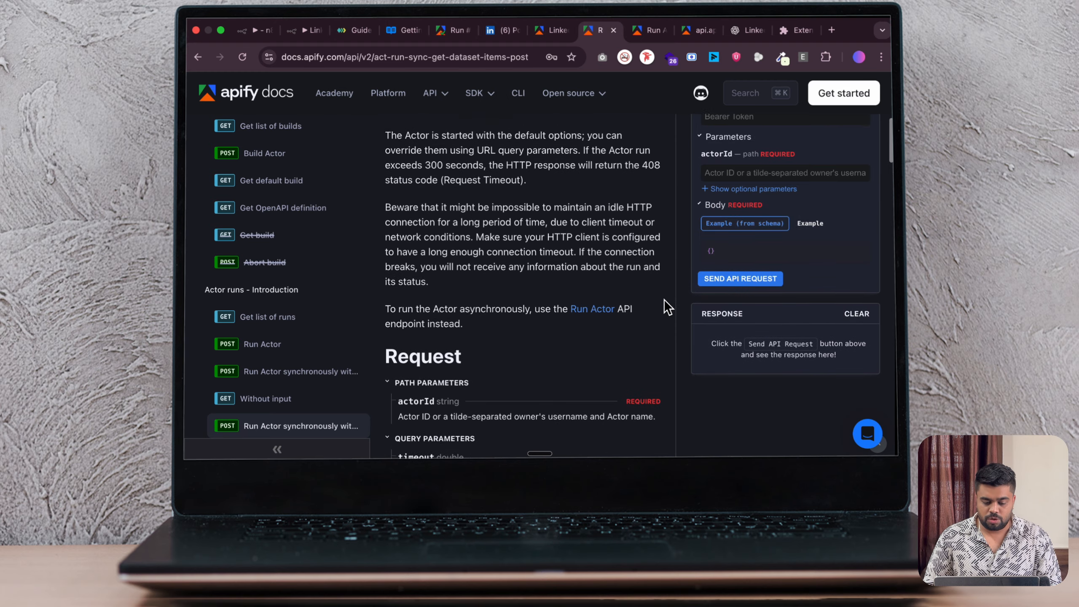
scroll(667, 307, up, 3)
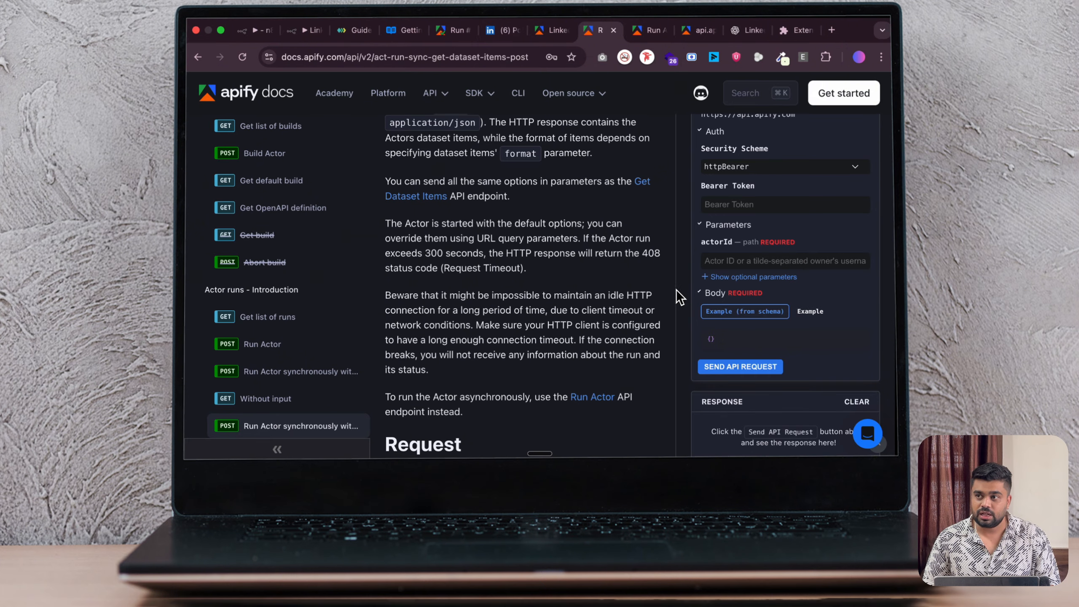
Switch to the n8n LinkedIn post scraping workflow and try to add a Manual Trigger node.
click(254, 29)
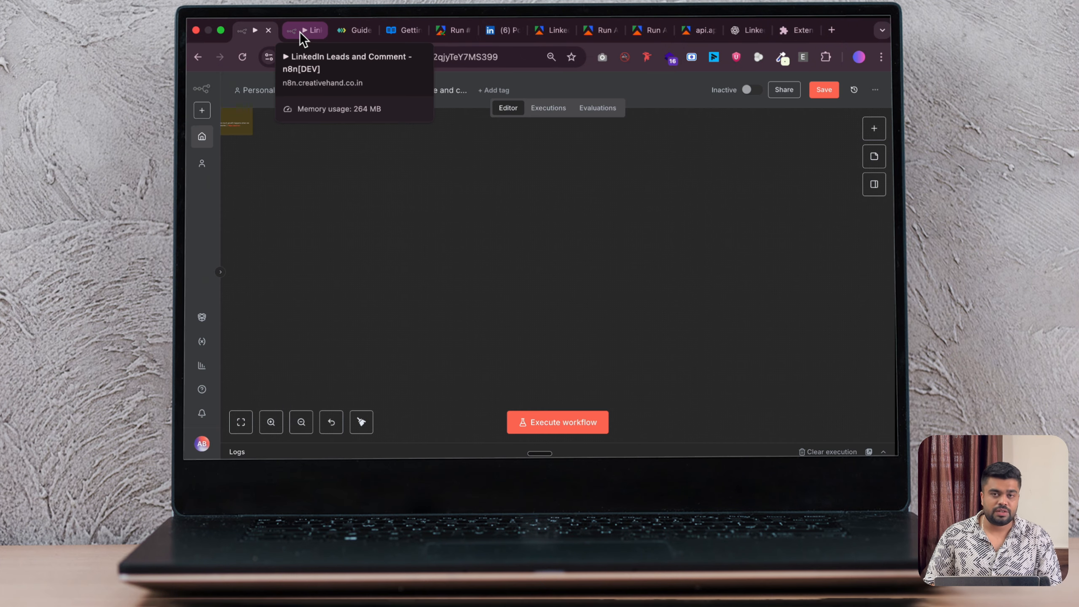
right_click(430, 244)
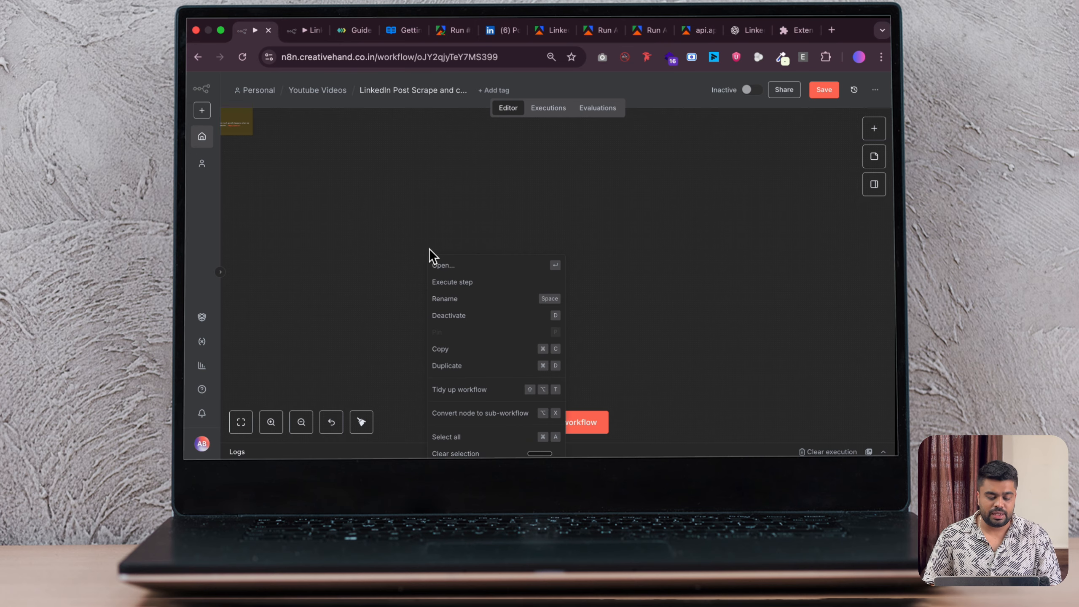
key(Escape)
right_click(429, 248)
click(452, 260)
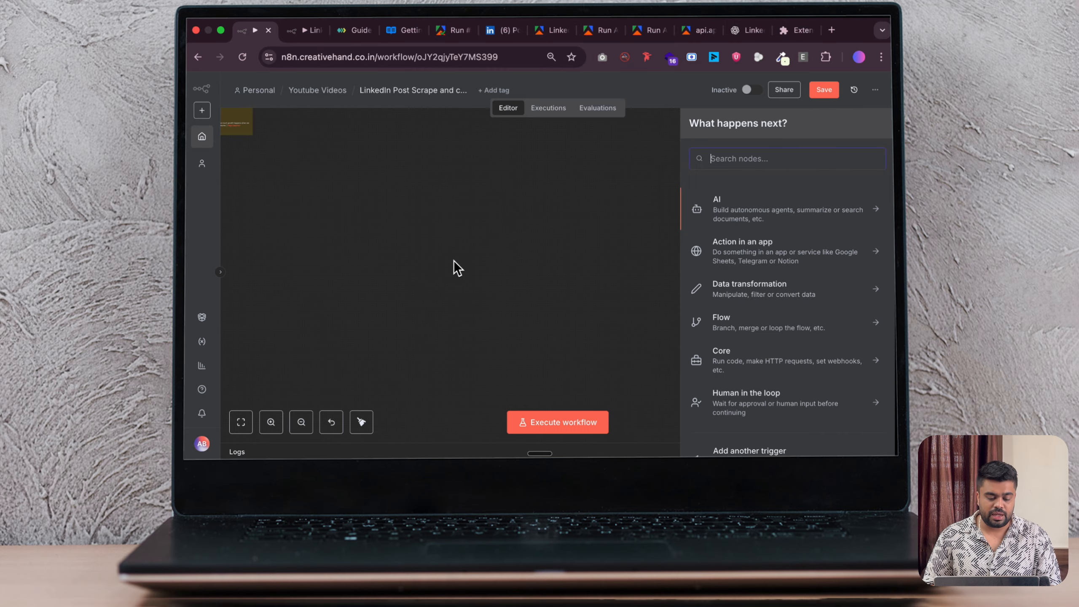
text(manu)
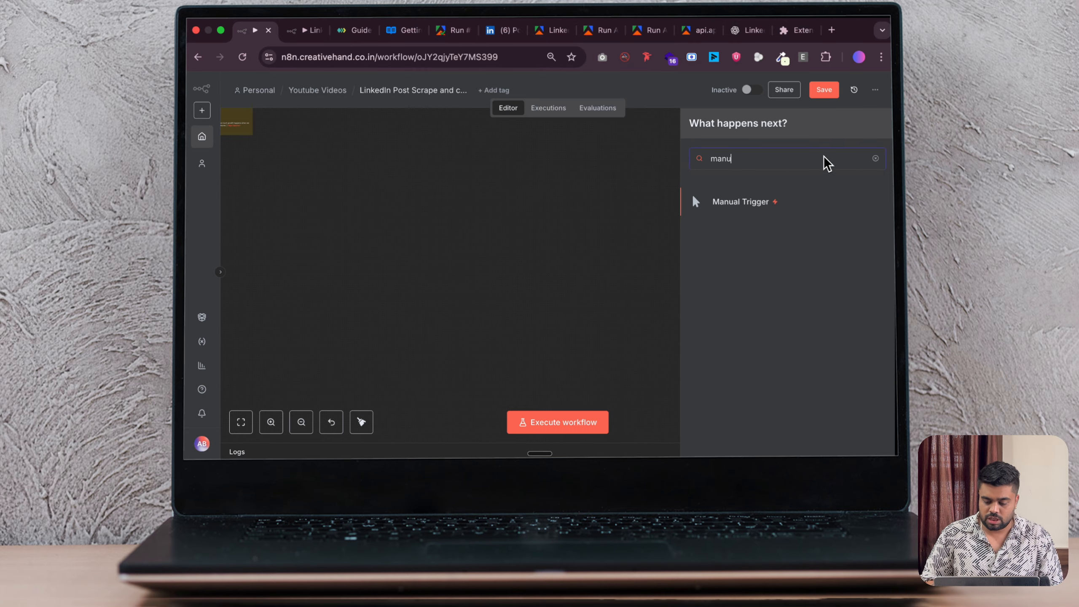
click(779, 202)
Place the manual trigger node on its own in an empty canvas area, detached from the Apify Data node.
mouse_move(341, 199)
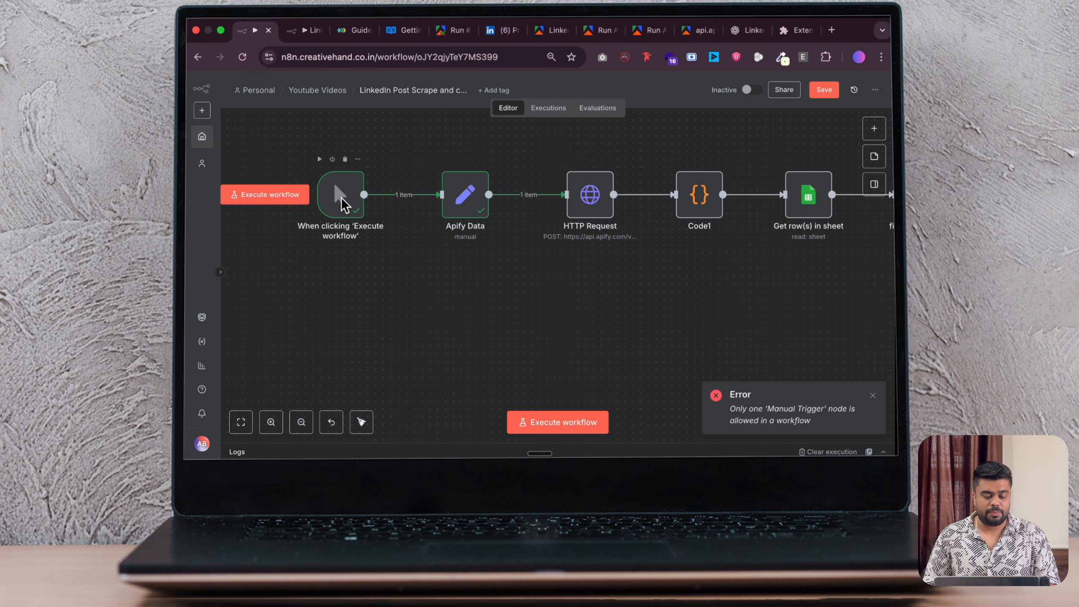
click(340, 197)
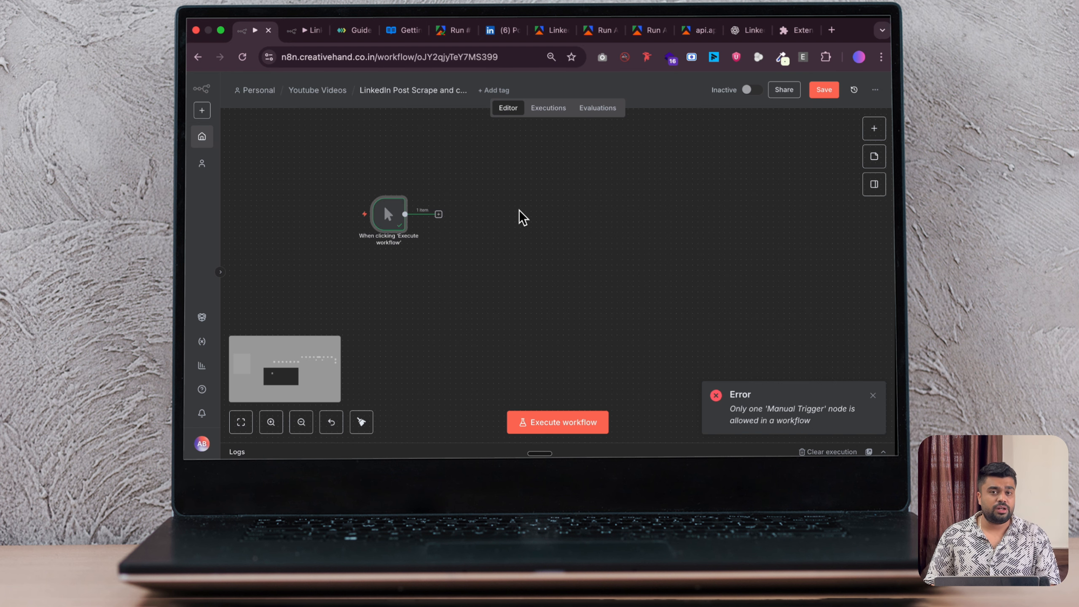
right_click(464, 221)
click(565, 211)
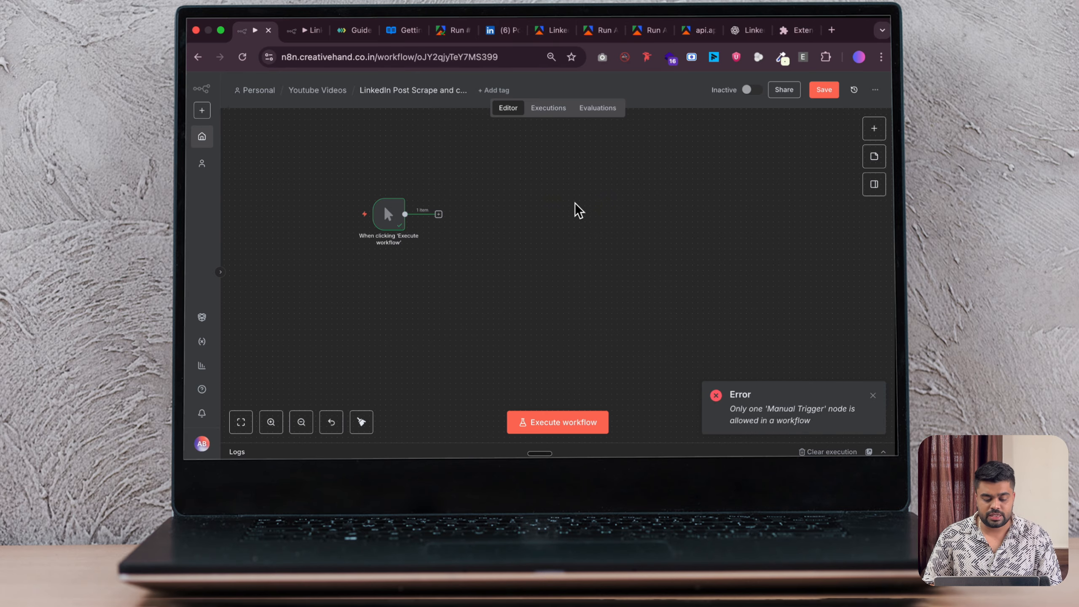
Add an Edit Fields node to the workflow.
click(874, 129)
text(edit)
key(Return)
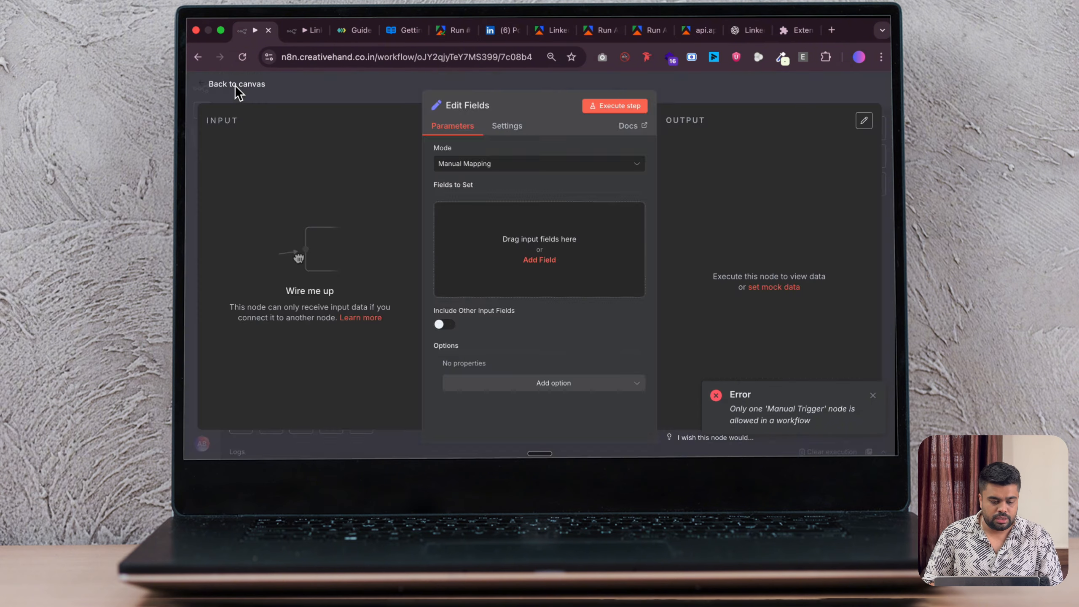
Place the Edit Fields node beside the manual trigger node on the canvas.
click(237, 85)
drag(582, 225, 488, 229)
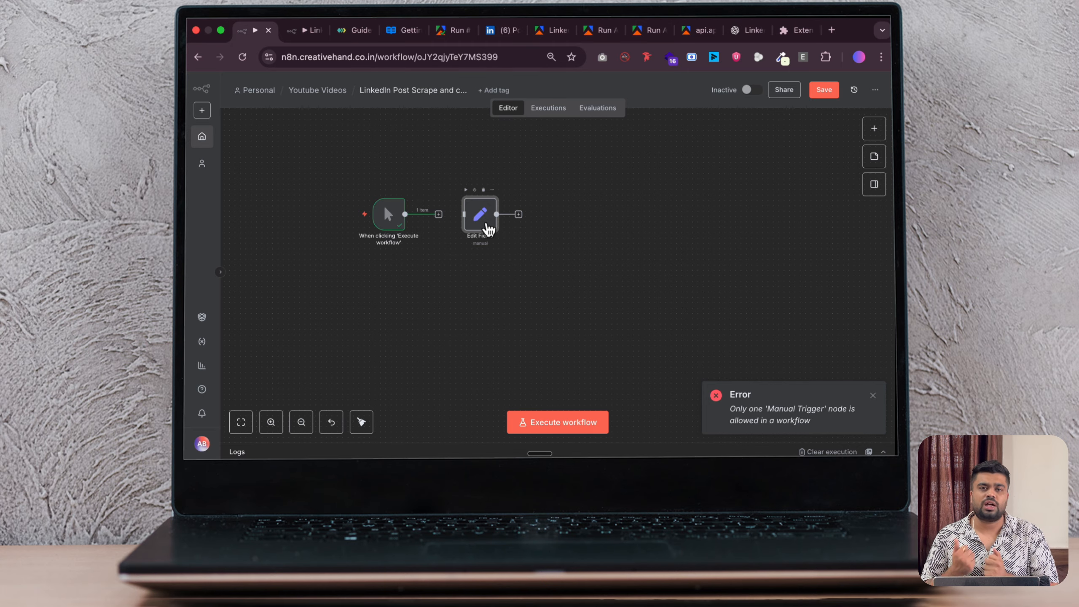
Open the Apify Data1 node and examine its keyword, limit and api_key fields.
double_click(489, 229)
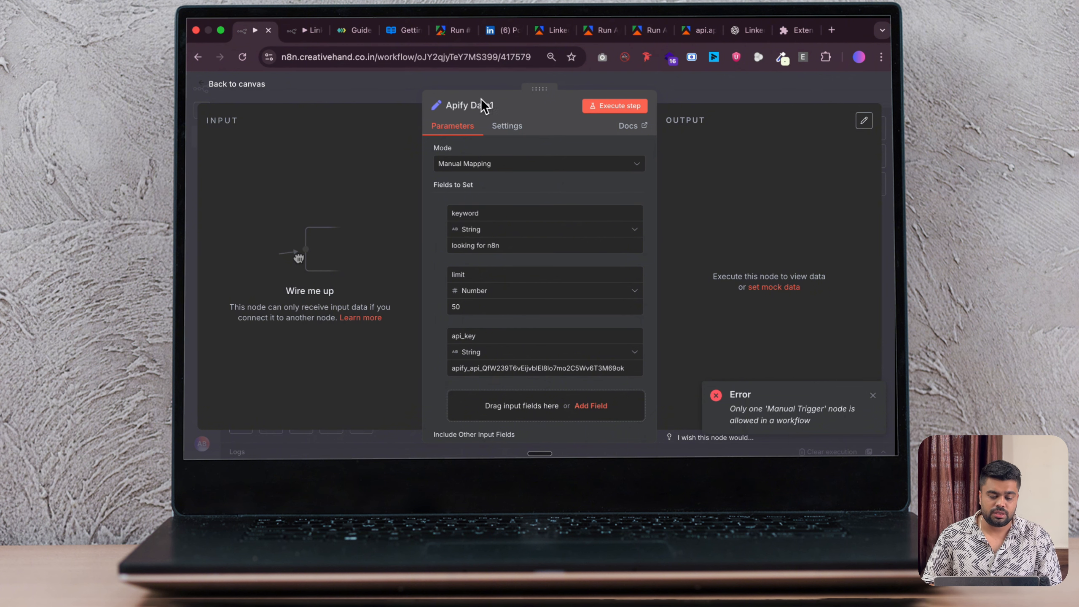
click(500, 214)
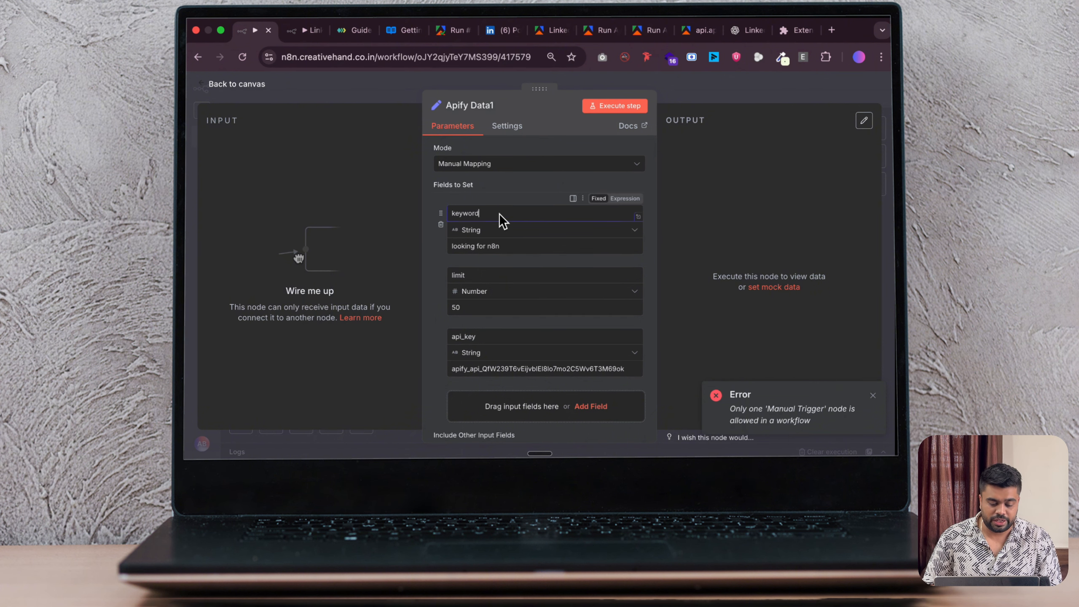
click(519, 250)
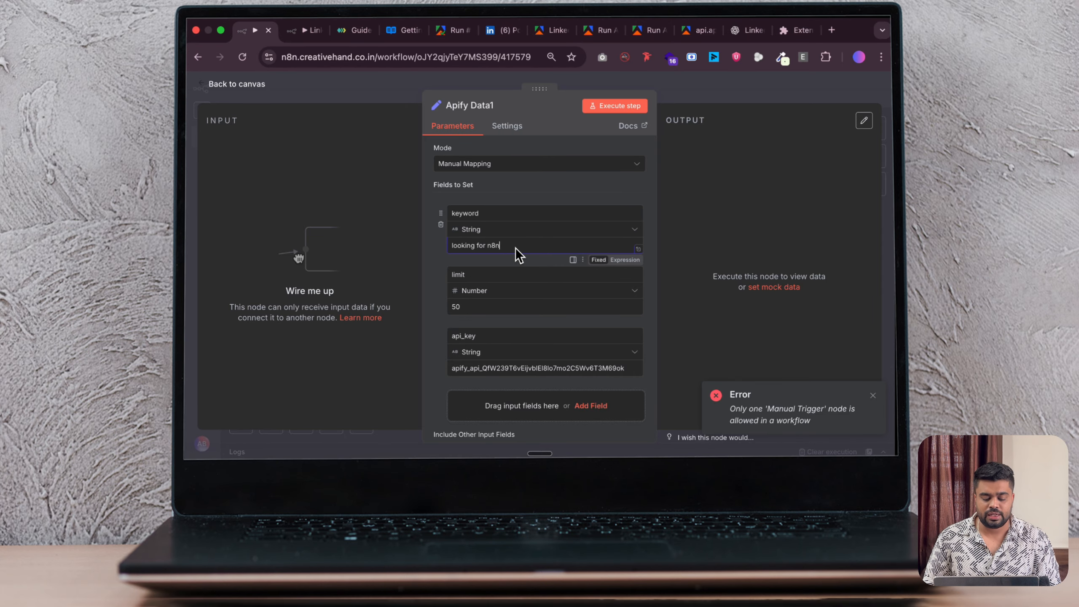
scroll(516, 254, down, 3)
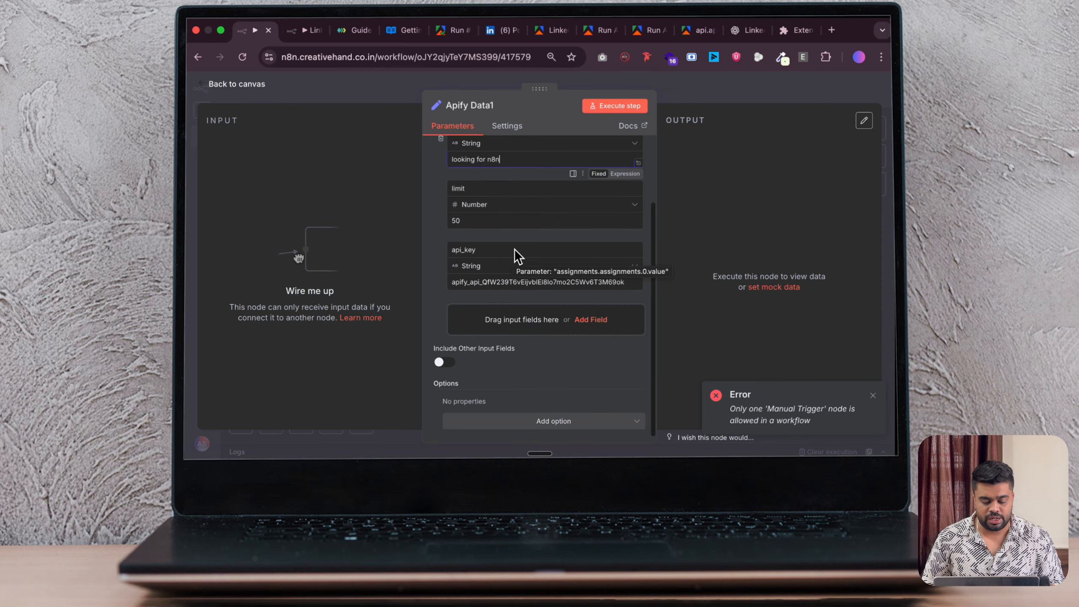
click(502, 191)
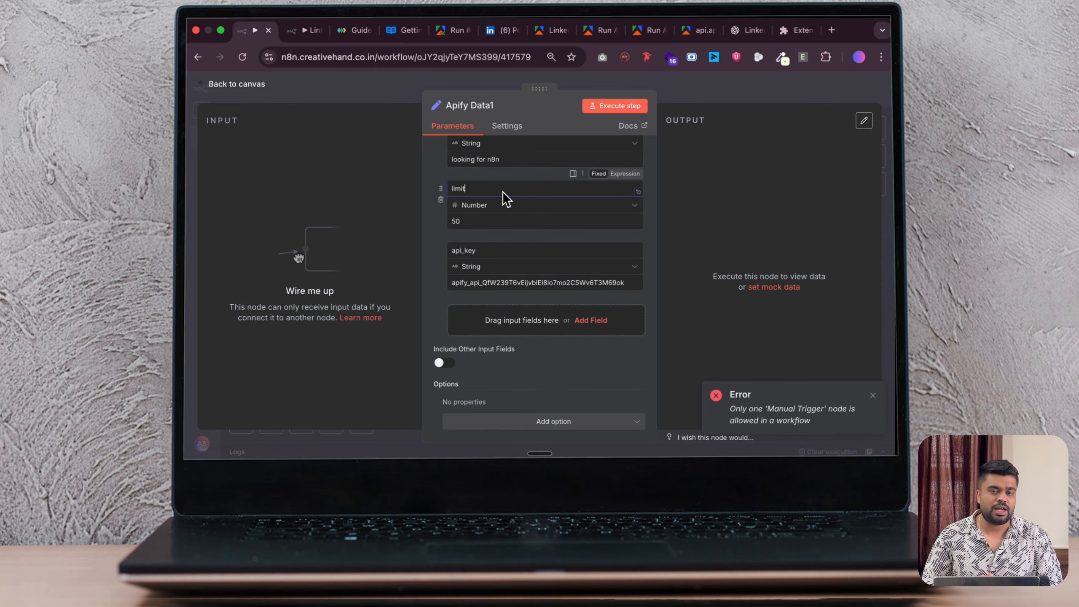
click(493, 254)
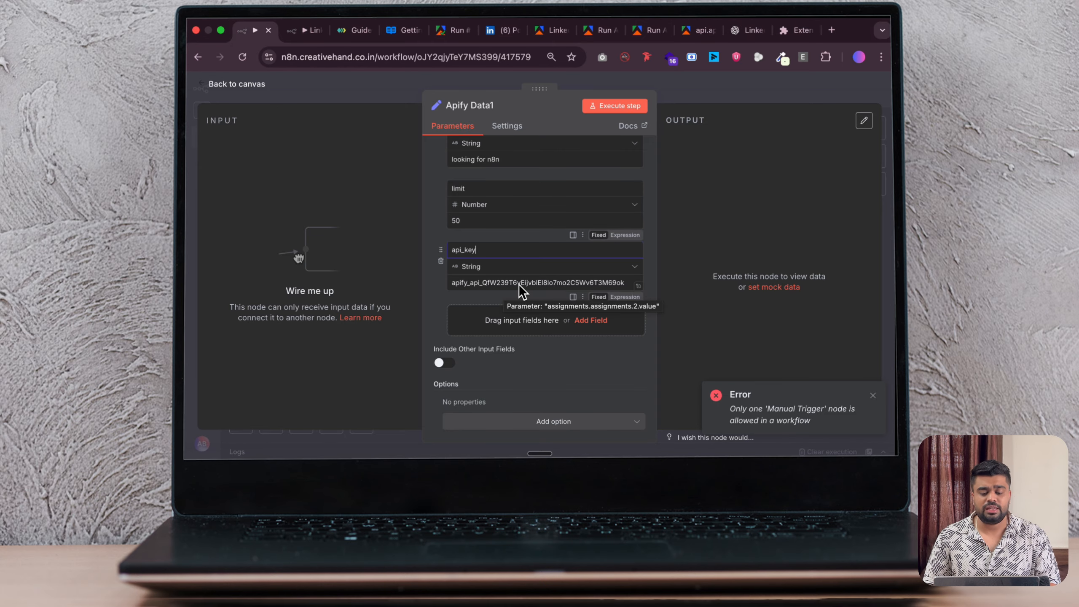
Switch to the Apify console and view the personal API tokens in the account's API & Integrations settings.
click(459, 30)
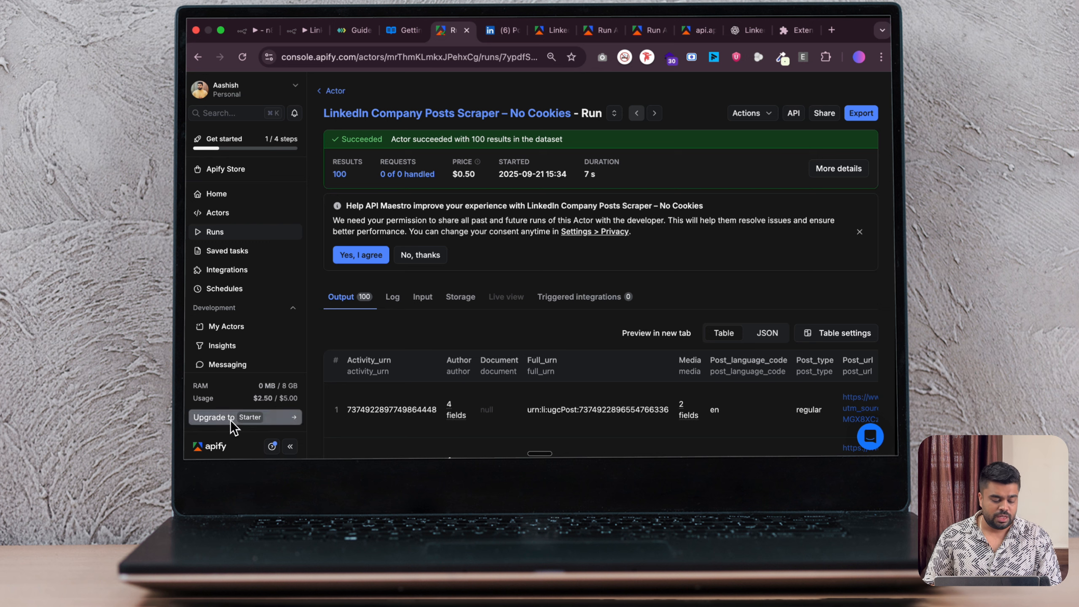
scroll(238, 297, down, 3)
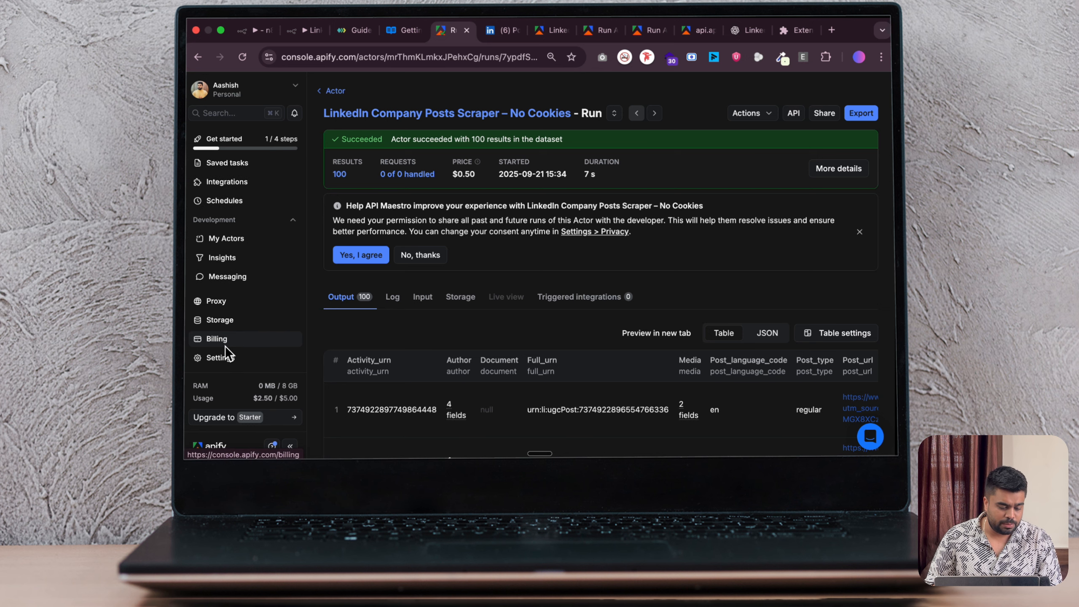
click(239, 361)
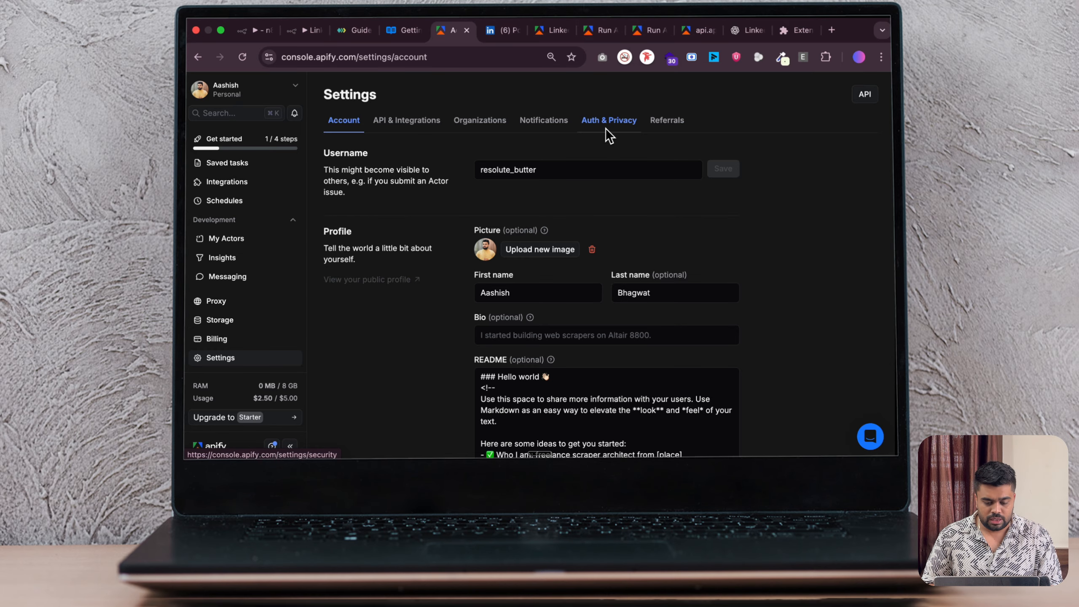
click(418, 124)
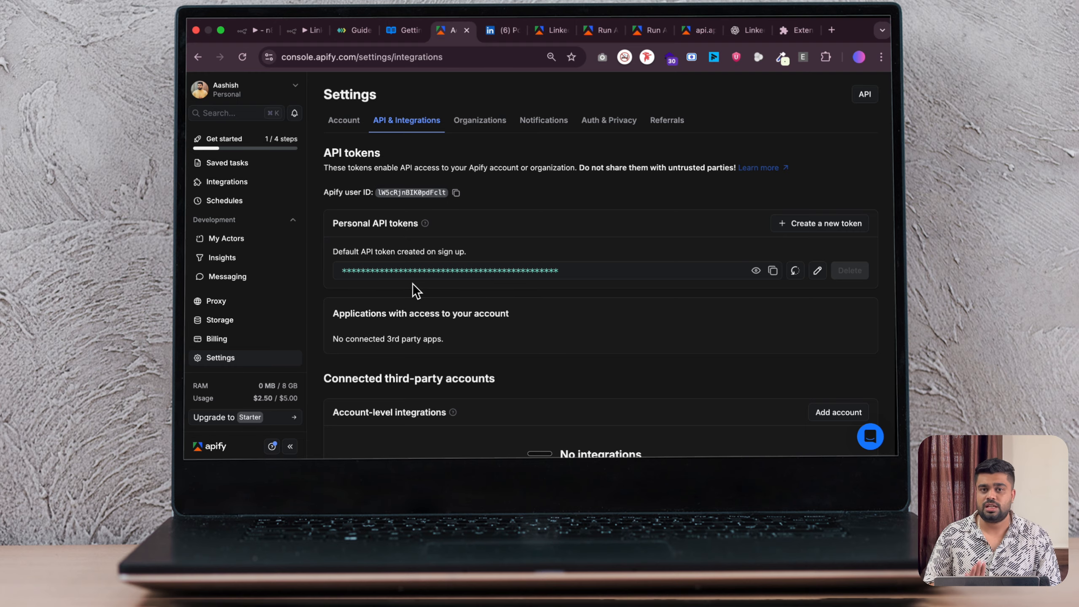
Return to the n8n workflow canvas and place the Apify Data1 node connected after the manual trigger.
click(258, 37)
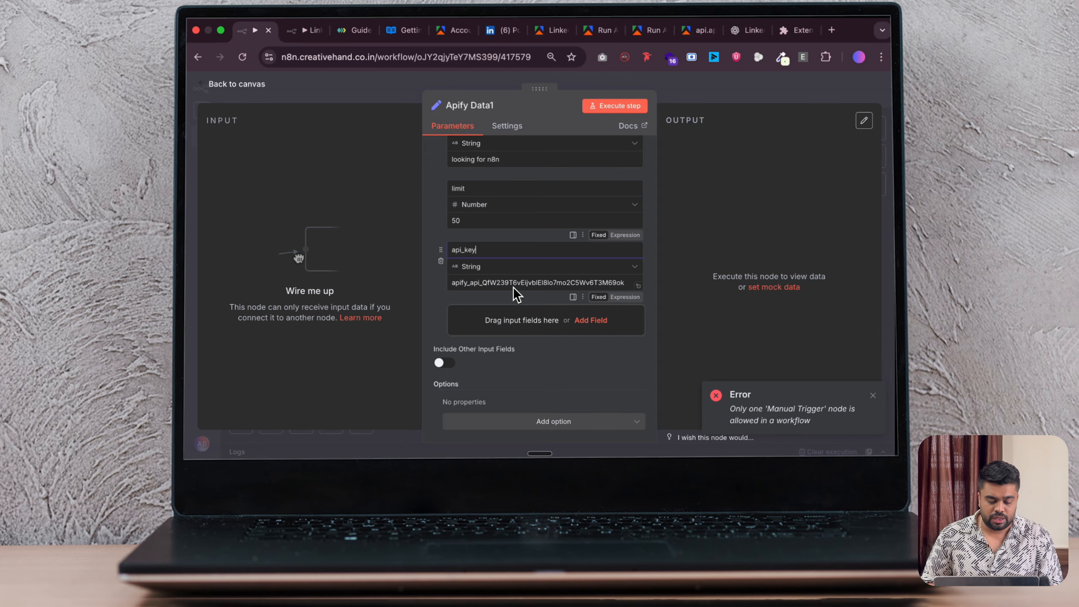
click(249, 87)
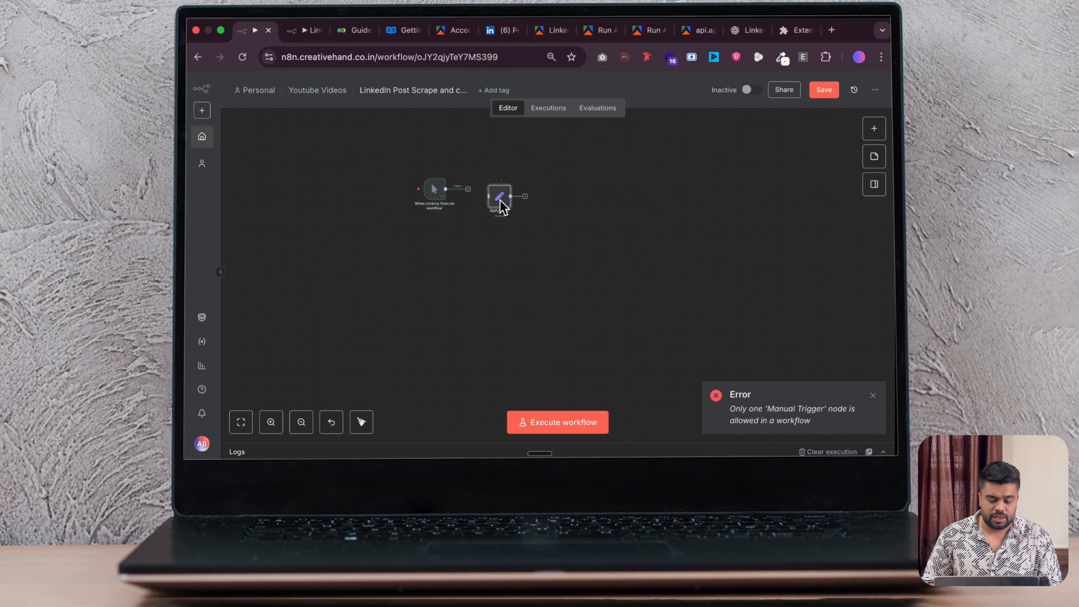
drag(505, 207, 481, 190)
Add an HTTP Request node after the Apify Data1 node and go back to the canvas.
scroll(520, 193, up, 5)
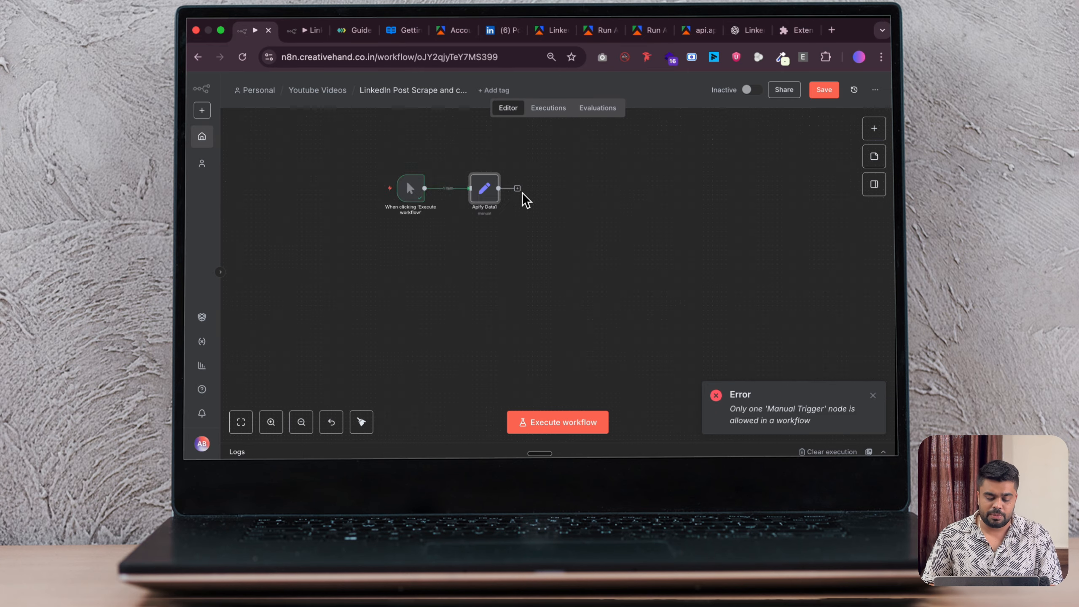
click(516, 188)
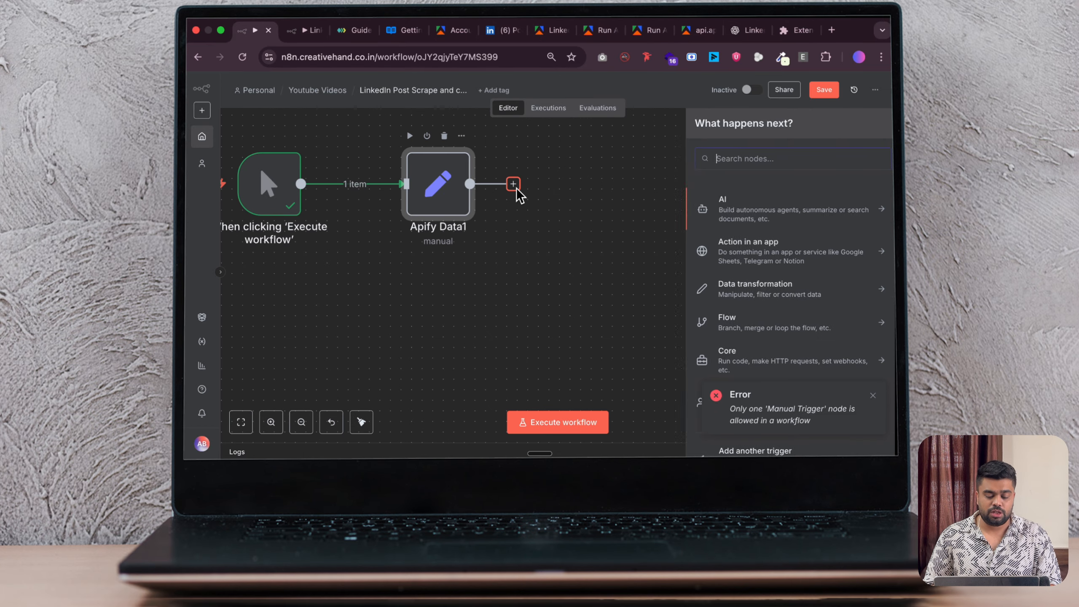
text(http)
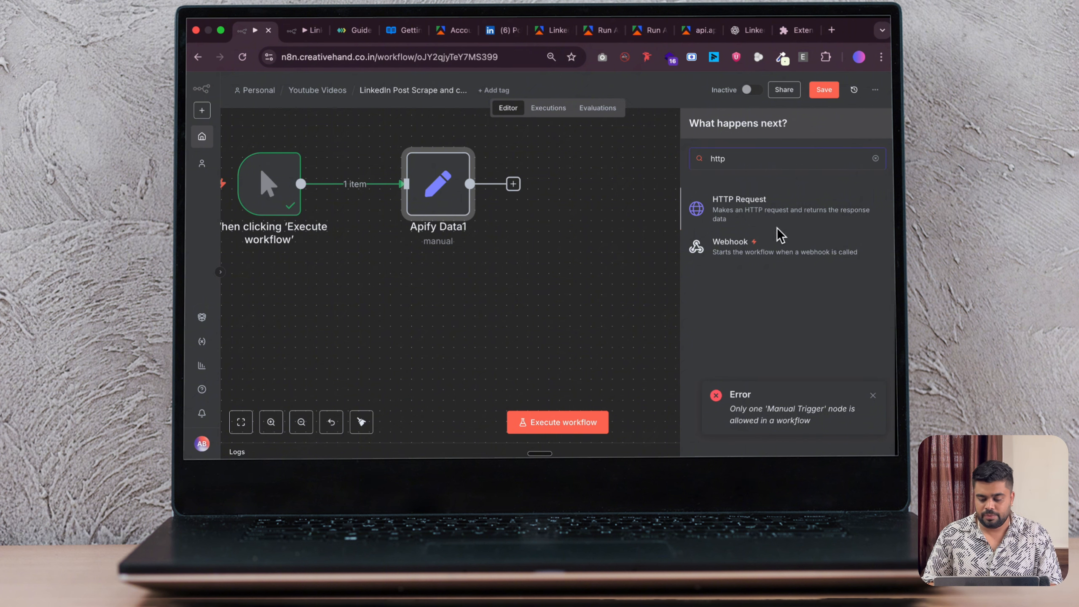
click(776, 214)
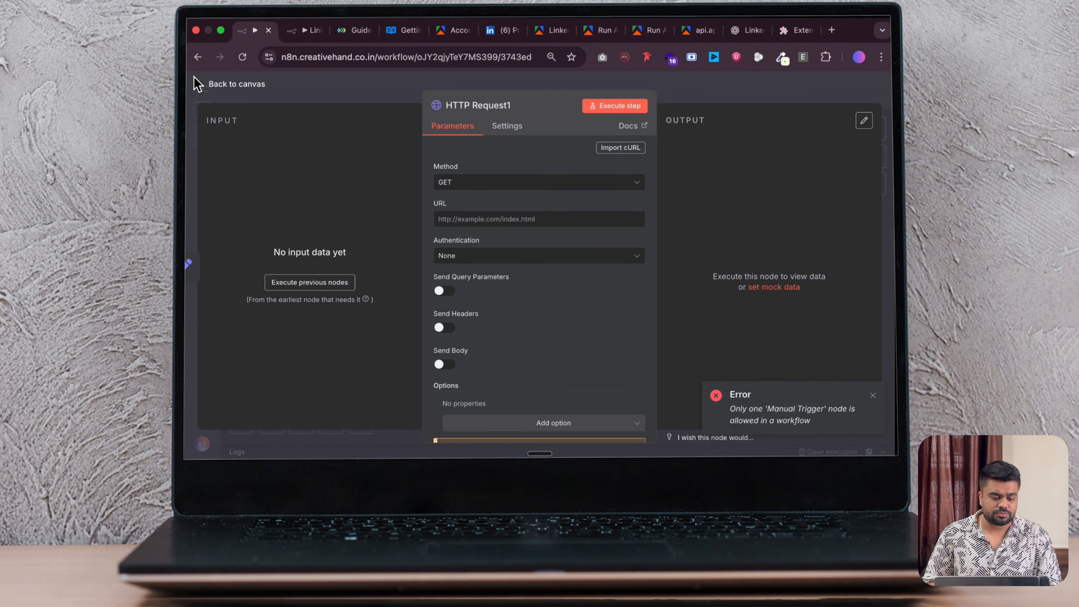
click(208, 85)
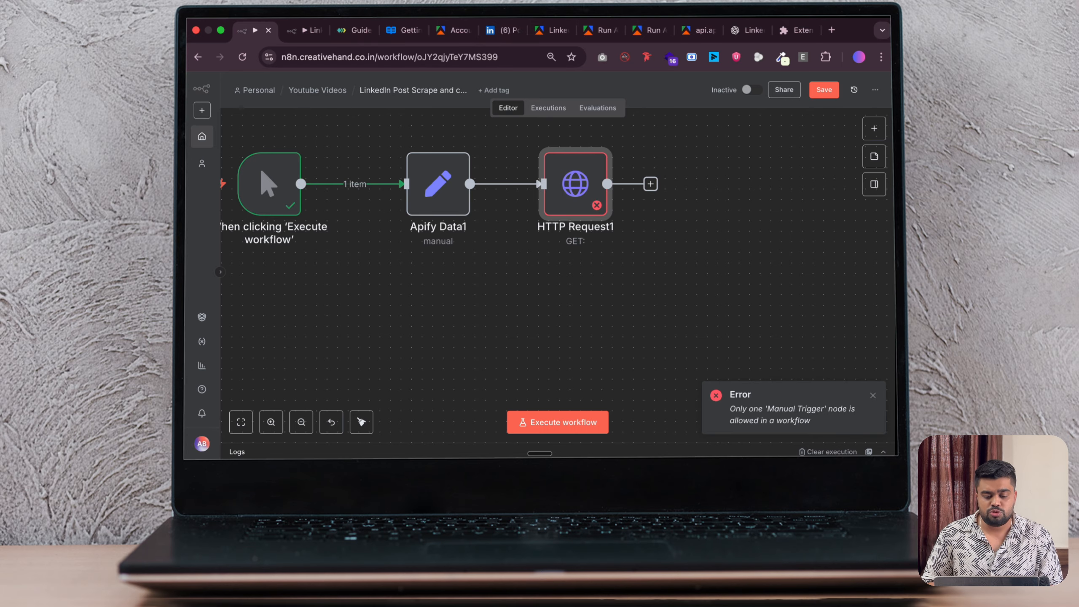
Copy the curl example from the Apify docs page "Run Actor synchronously with input and get dataset items".
click(554, 32)
click(700, 34)
click(646, 31)
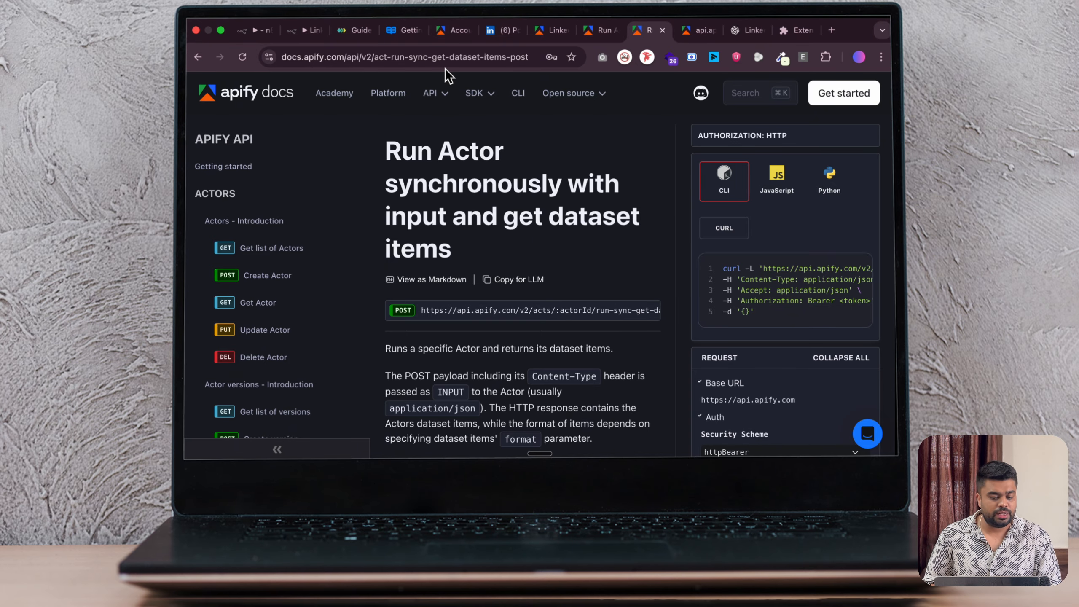
drag(723, 311, 723, 267)
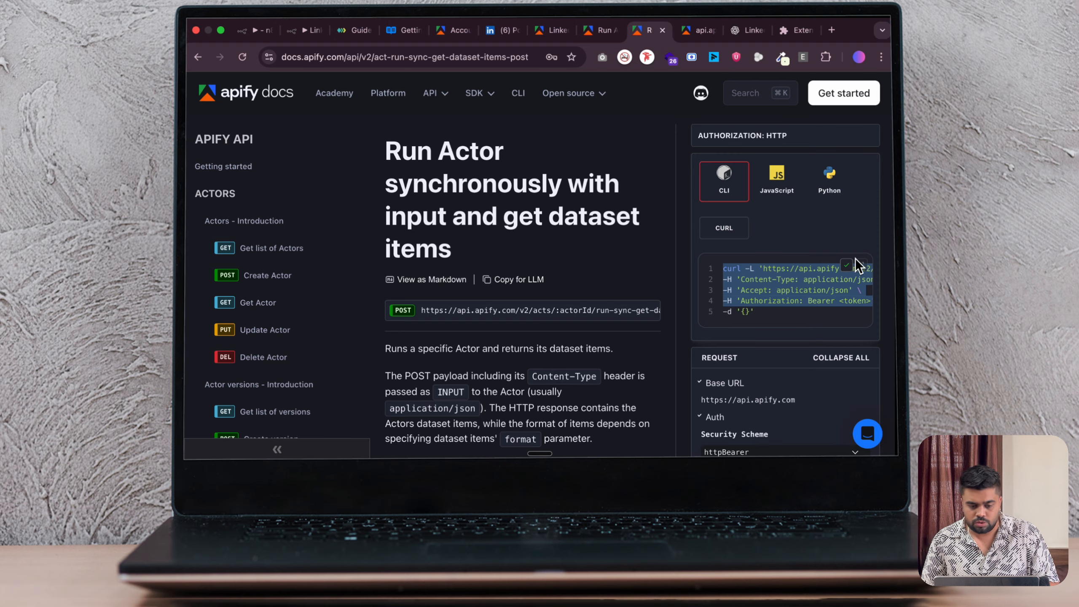
Import the copied run-sync-get-dataset-items curl command into the n8n workflow's HTTP Request node.
click(259, 31)
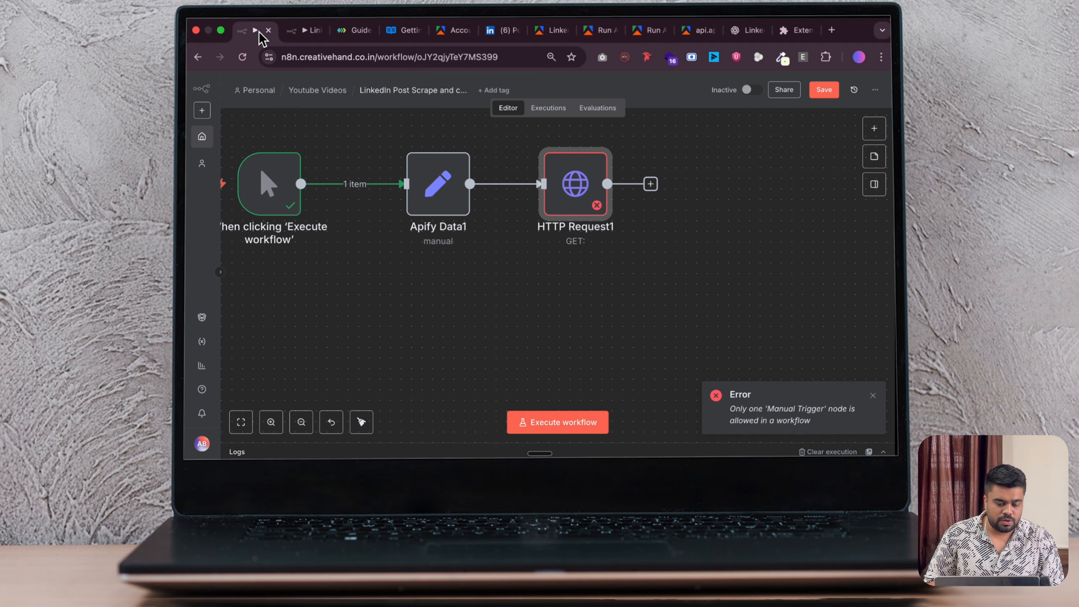
double_click(587, 187)
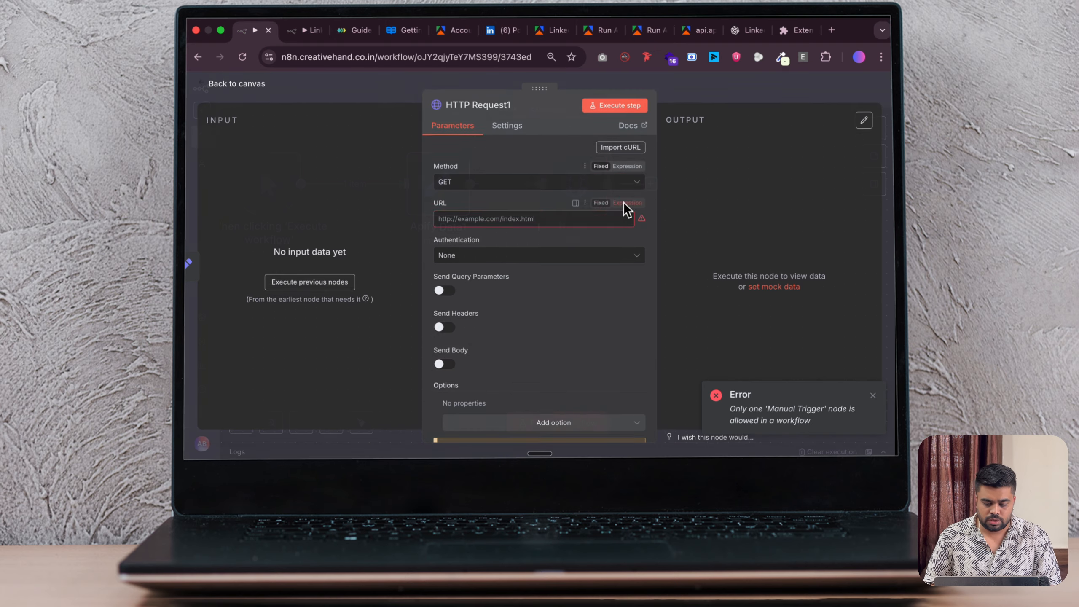
click(621, 149)
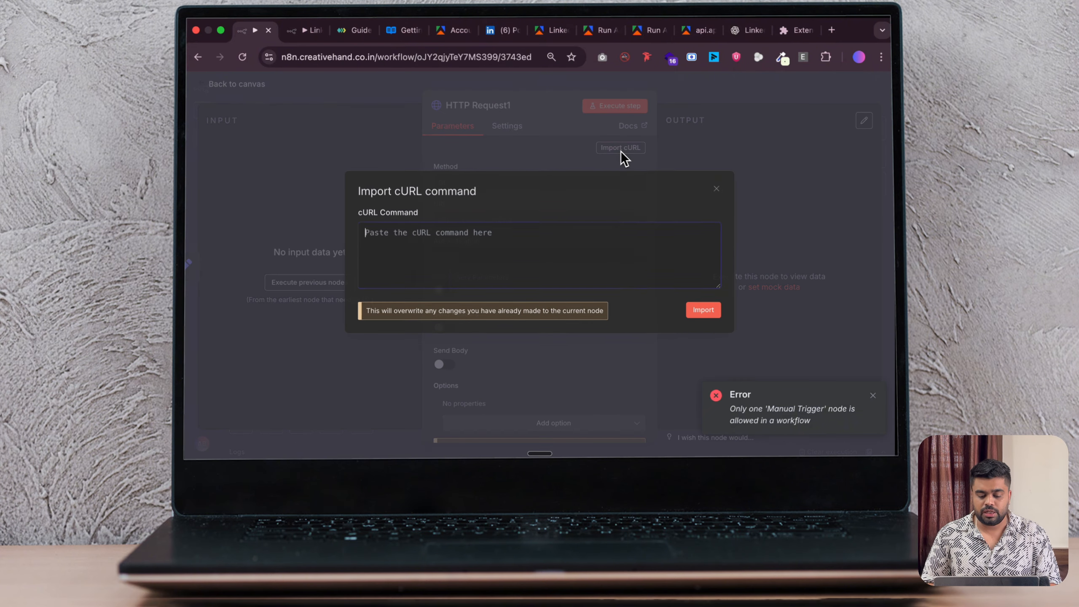
text(curl -X POST 'https://api.apify.com/v2/acts/:actorId/run-sync-get-dataset-items' \   -H 'Content-Type: application/json' \   -H 'Accept: application/json' \   -H 'Authorization: Bearer <token>' \   -d '{}')
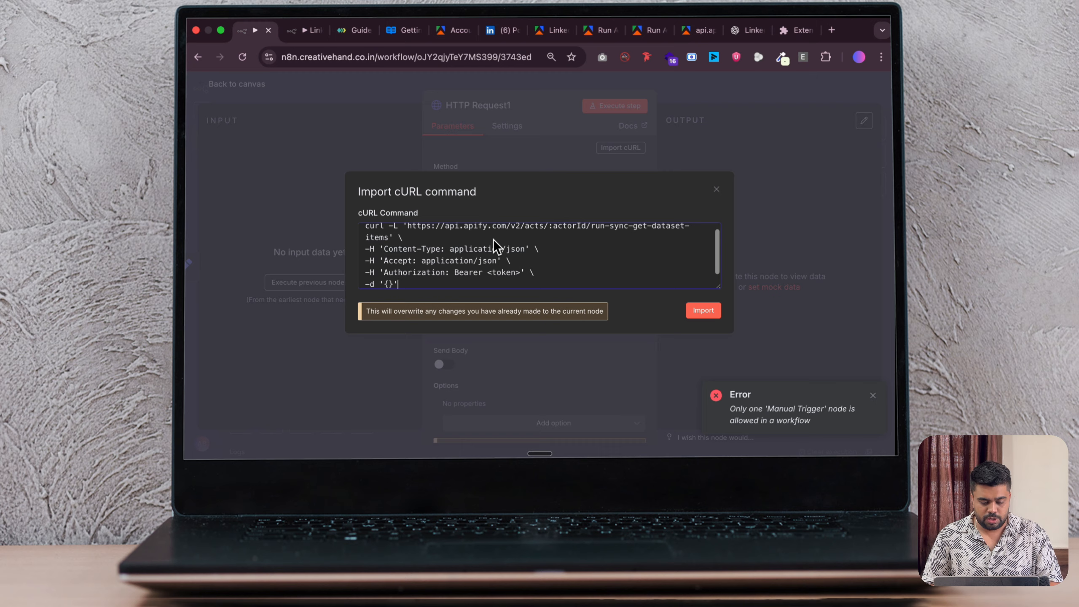
click(702, 313)
Examine the imported header and body parameters, including the token placeholder in the Authorization header.
scroll(526, 345, down, 4)
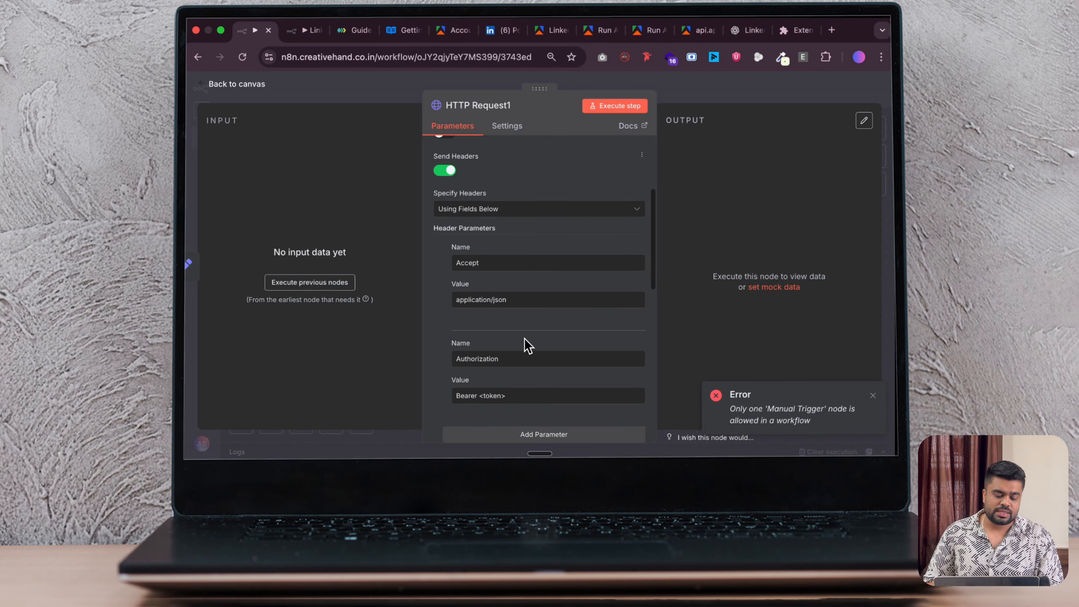
scroll(528, 345, down, 5)
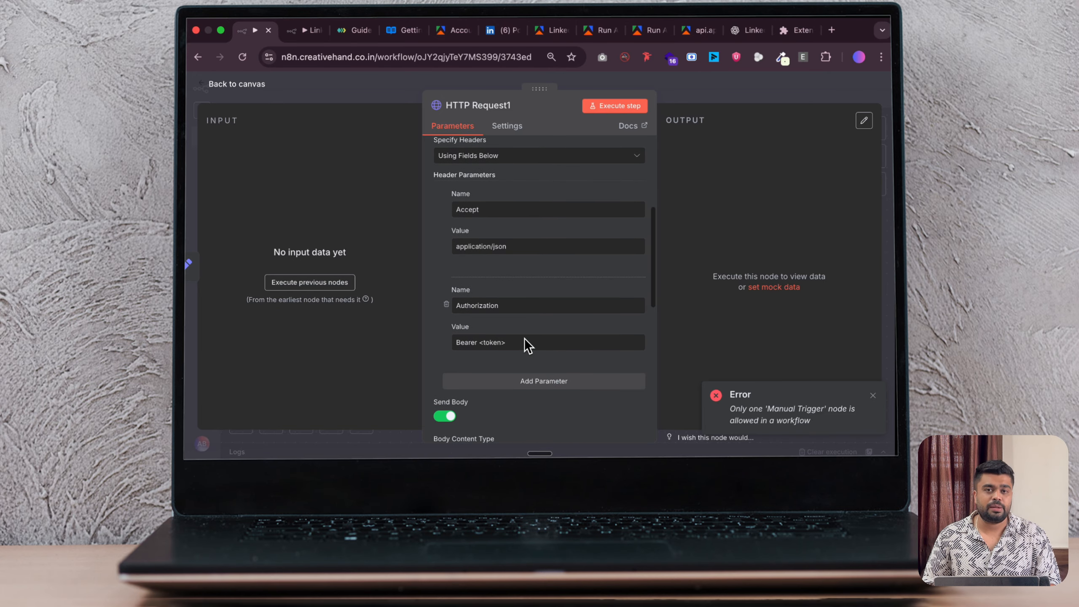
scroll(521, 337, down, 1)
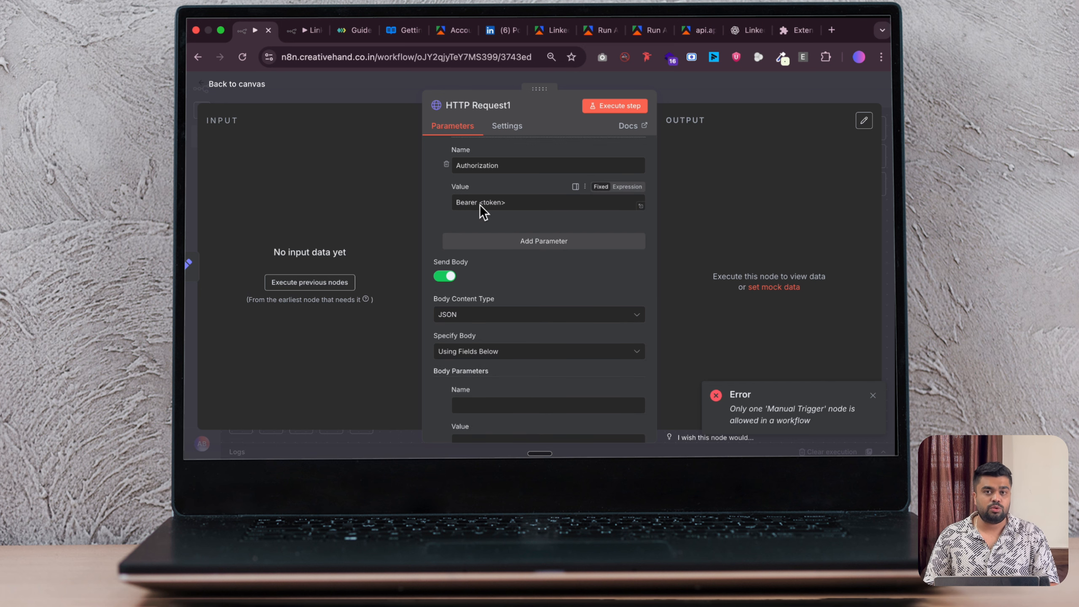
drag(480, 205, 508, 206)
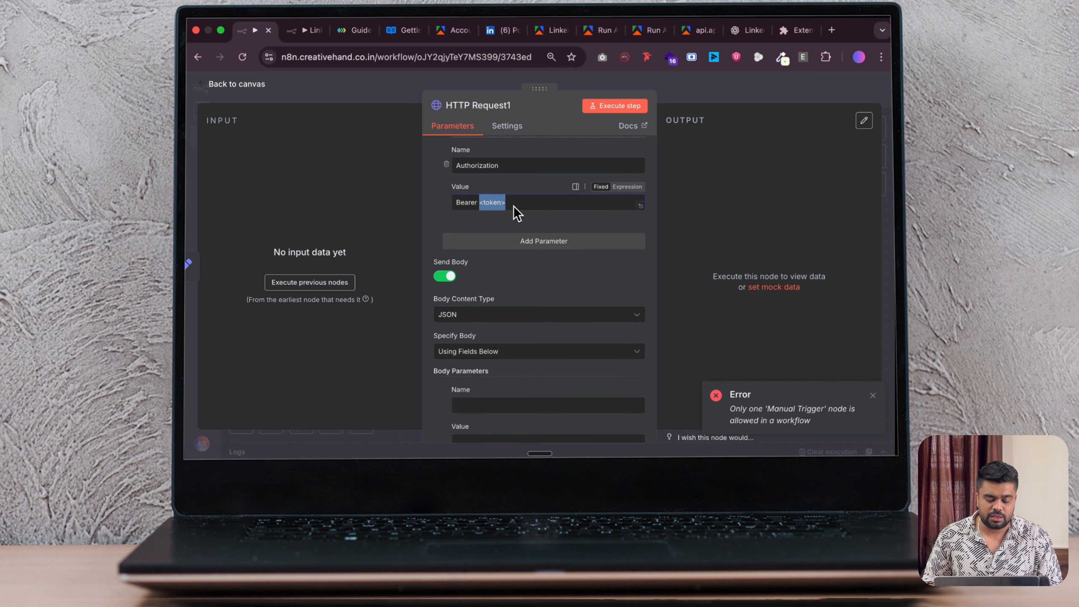
Replace the HTTP Request node with the preconfigured copy and connect it after the Apify Data1 node.
click(236, 87)
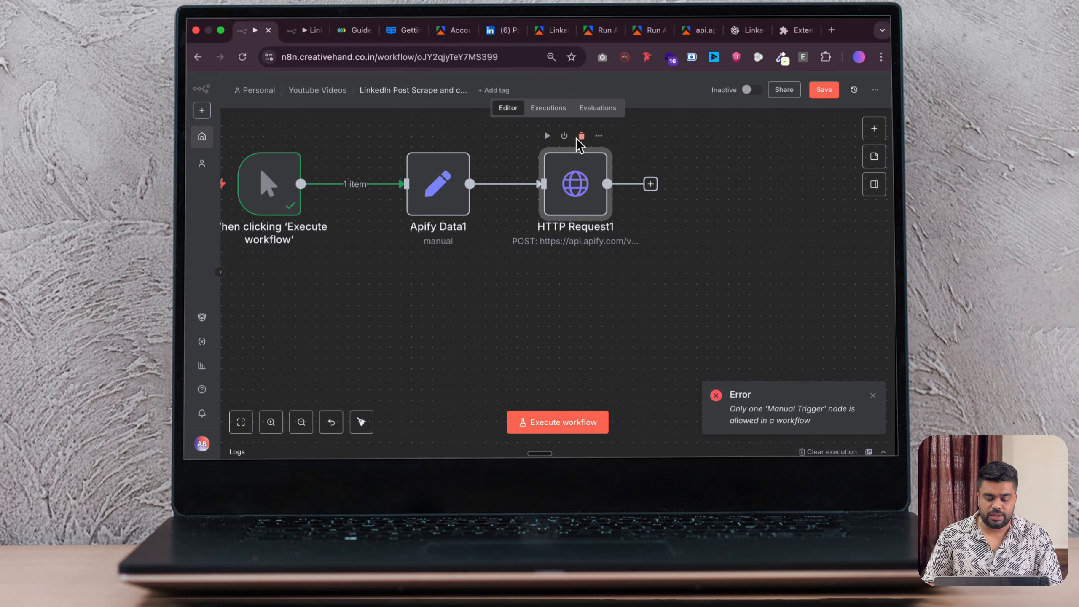
key(super+x)
key(super+v)
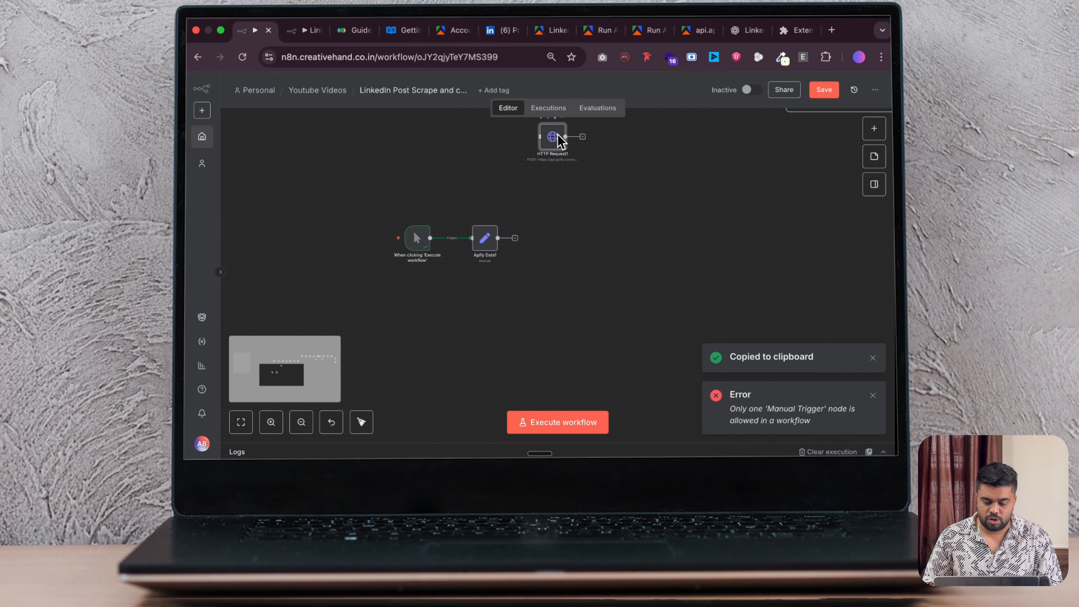
drag(558, 137, 547, 247)
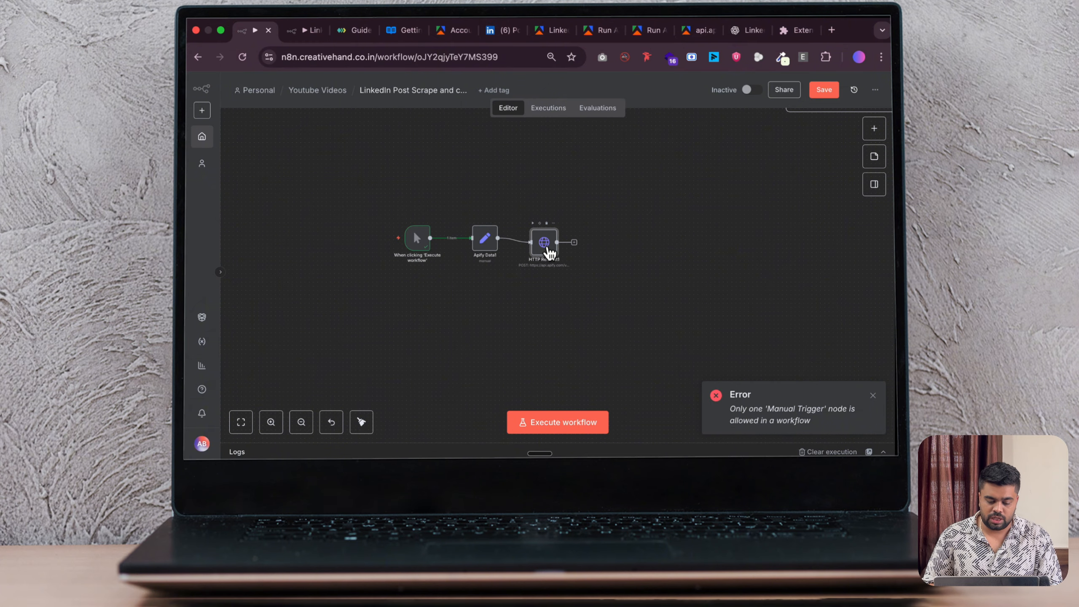
Open the HTTP Request node and examine its JSON body and redirect options.
double_click(548, 250)
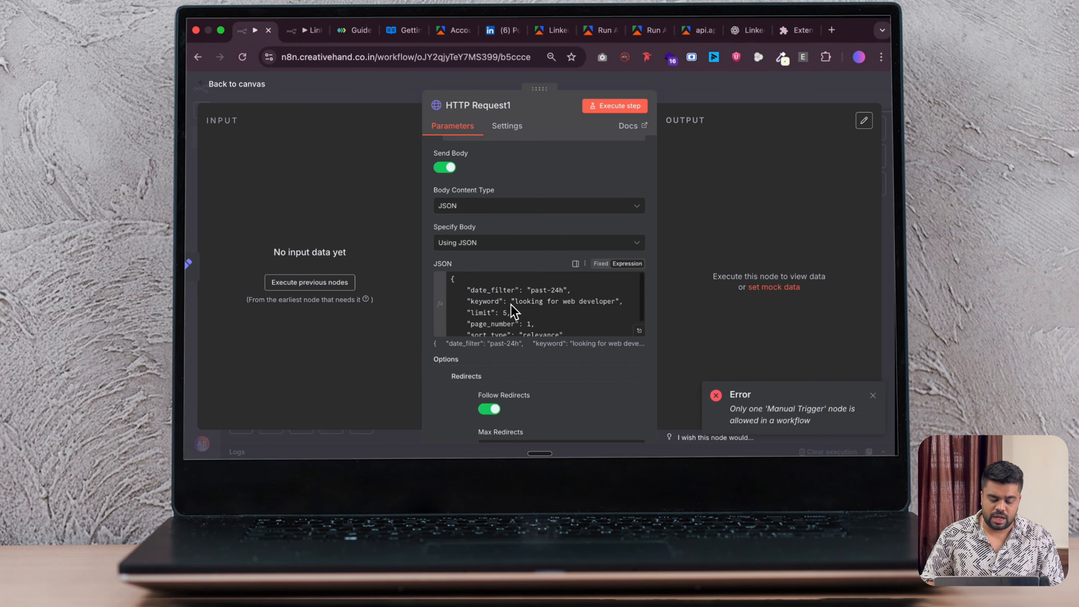
scroll(505, 298, down, 1)
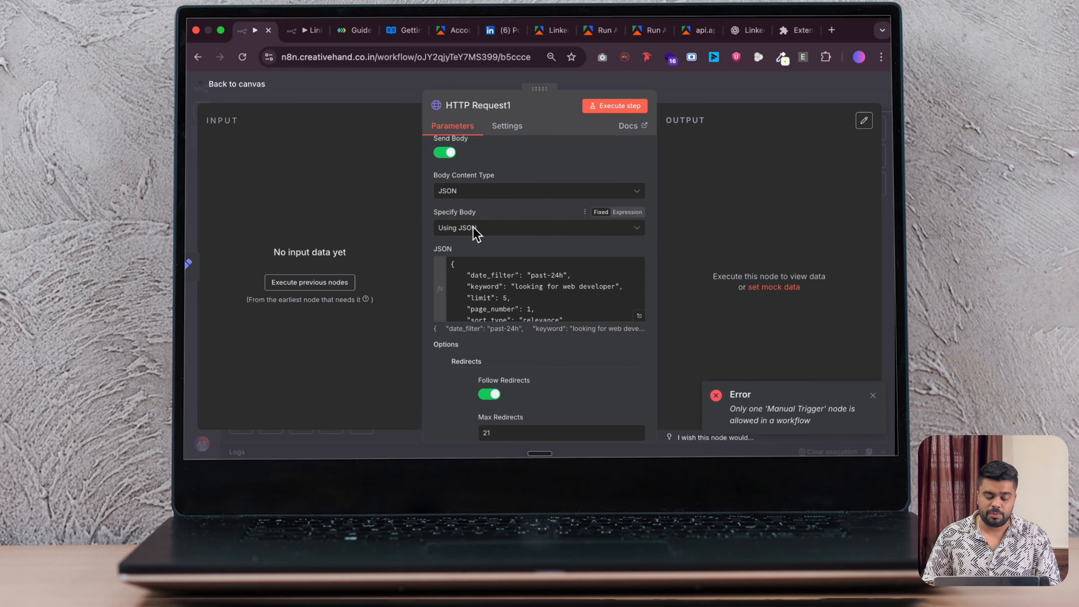
scroll(524, 251, down, 3)
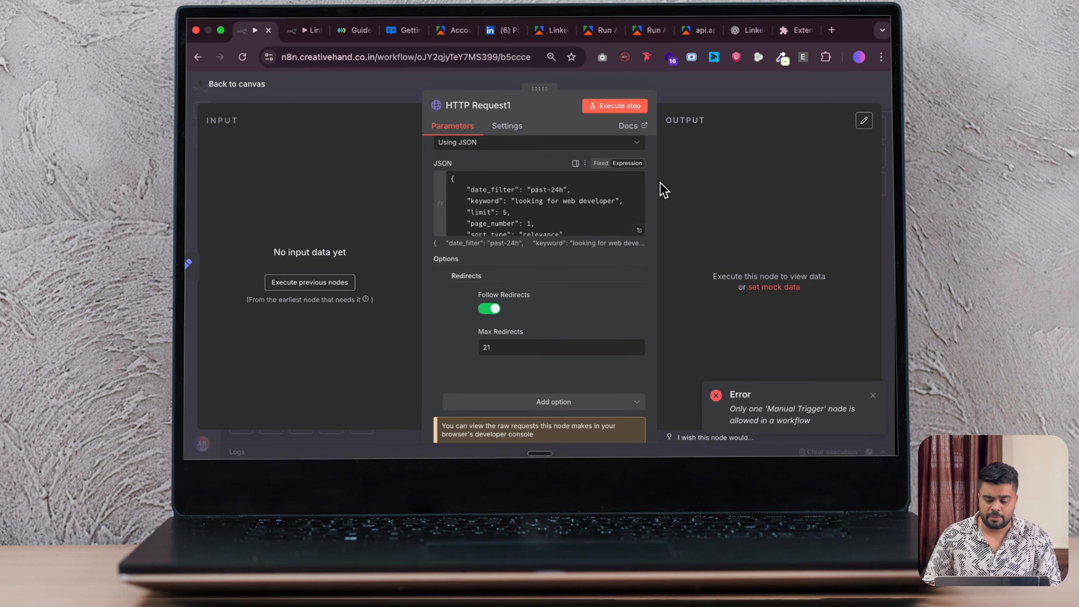
click(640, 230)
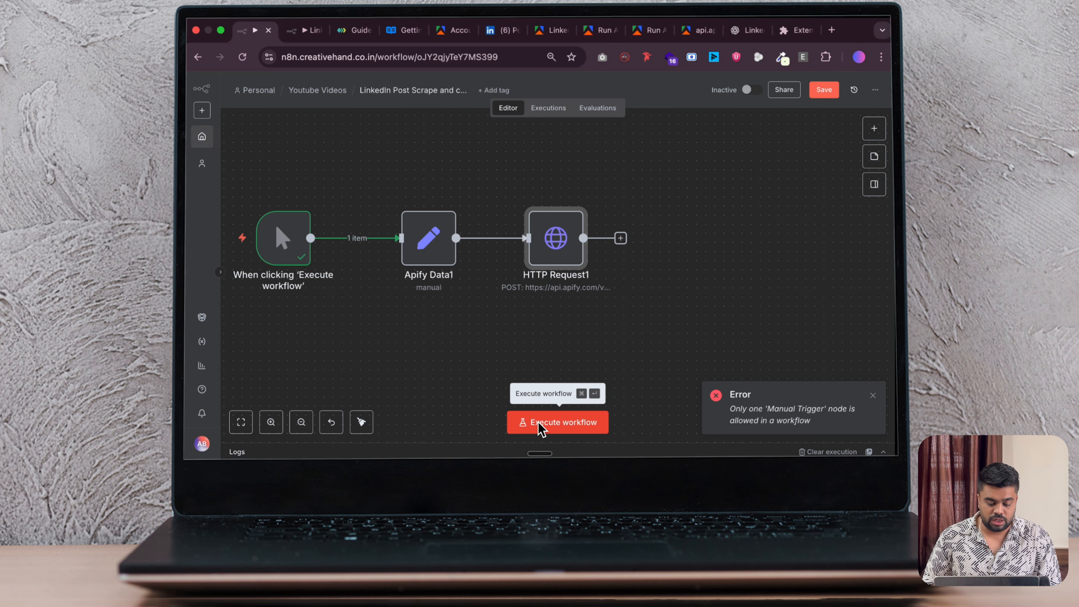
Execute the workflow and examine the scraped LinkedIn posts in the HTTP Request1 node's JSON output.
click(541, 425)
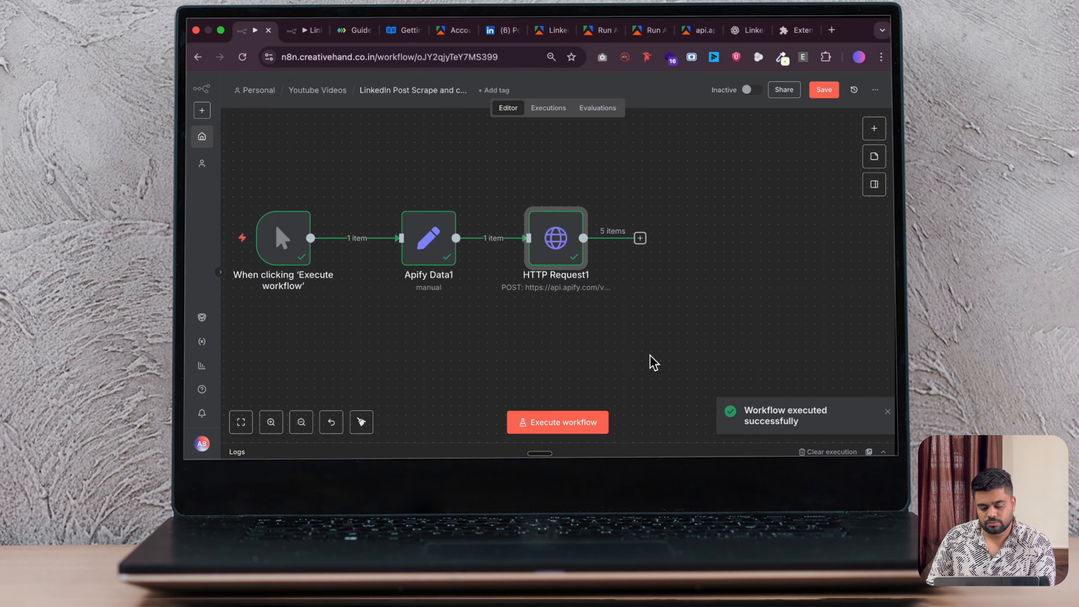
double_click(556, 237)
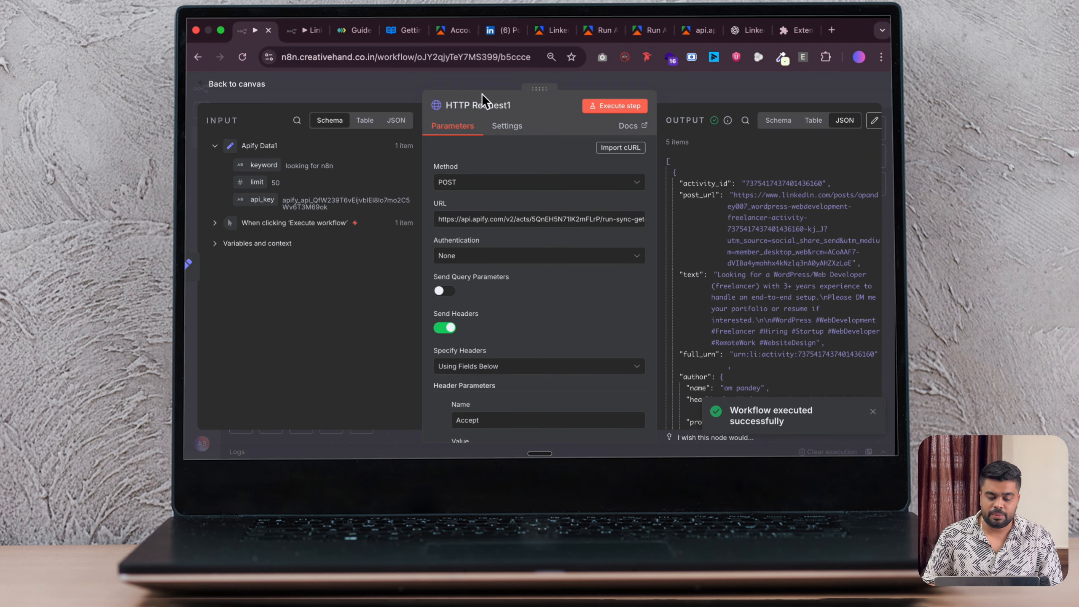
drag(538, 90, 381, 90)
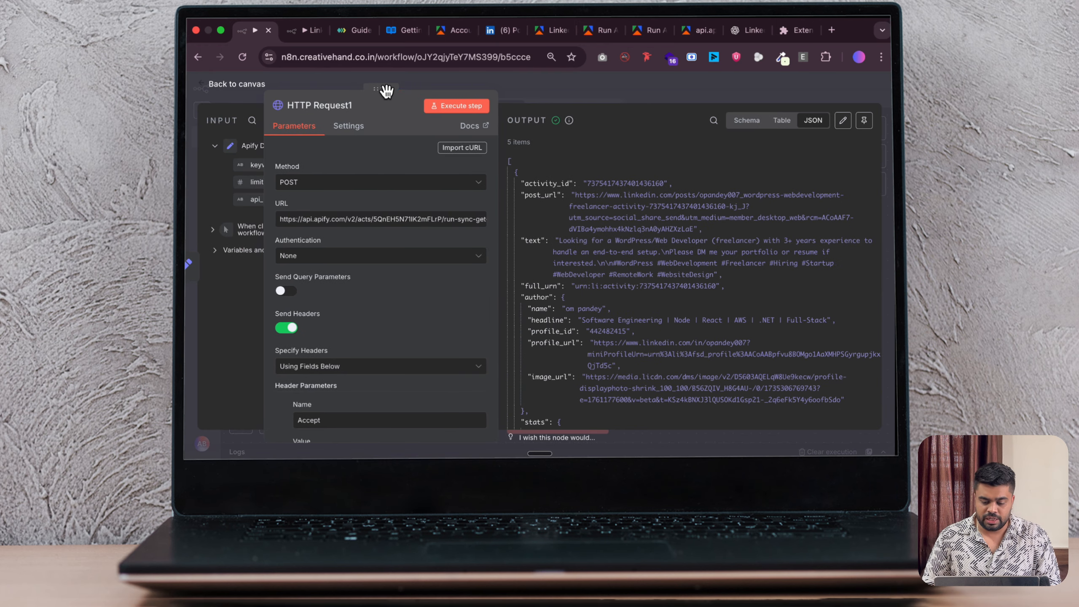
scroll(751, 355, down, 8)
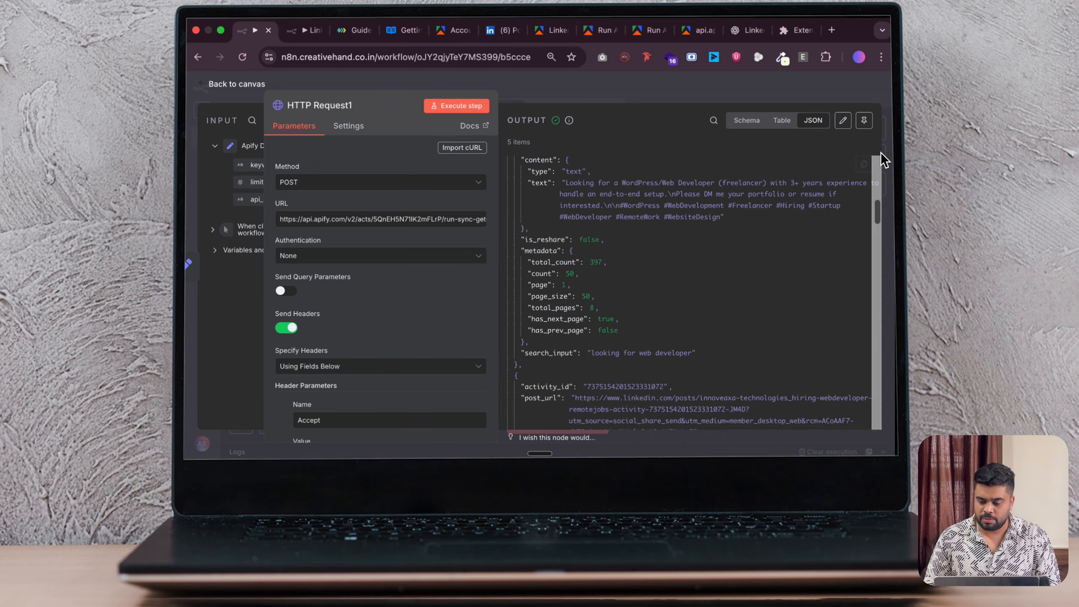
Pin the HTTP Request1 node's output data for test executions and save the workflow.
click(870, 124)
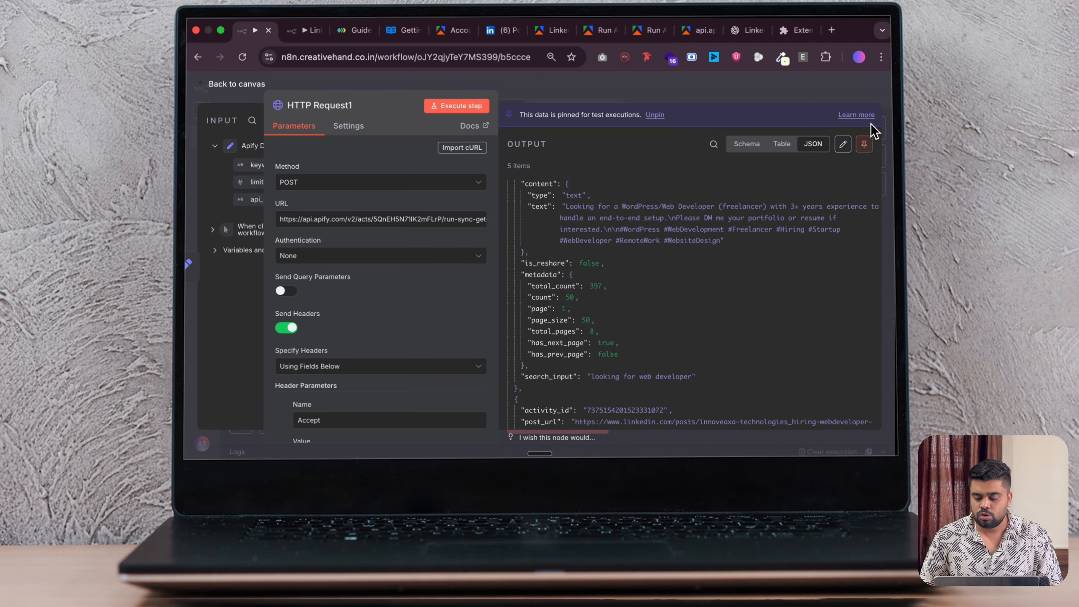
click(247, 87)
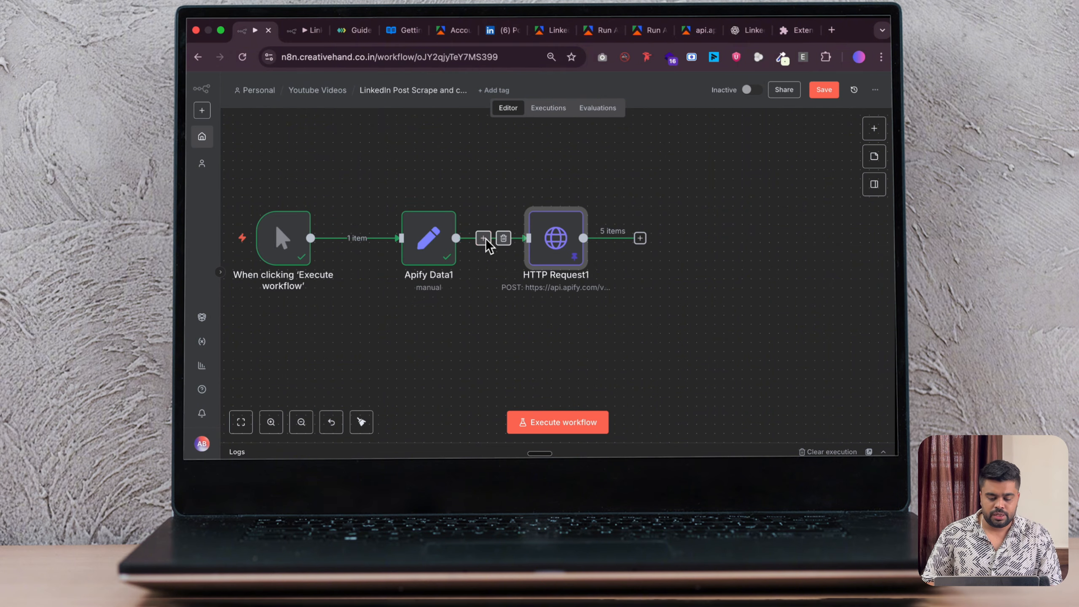
click(824, 89)
Copy the existing Code1 node and place the duplicate just after HTTP Request1 in the lower node chain.
mouse_move(480, 242)
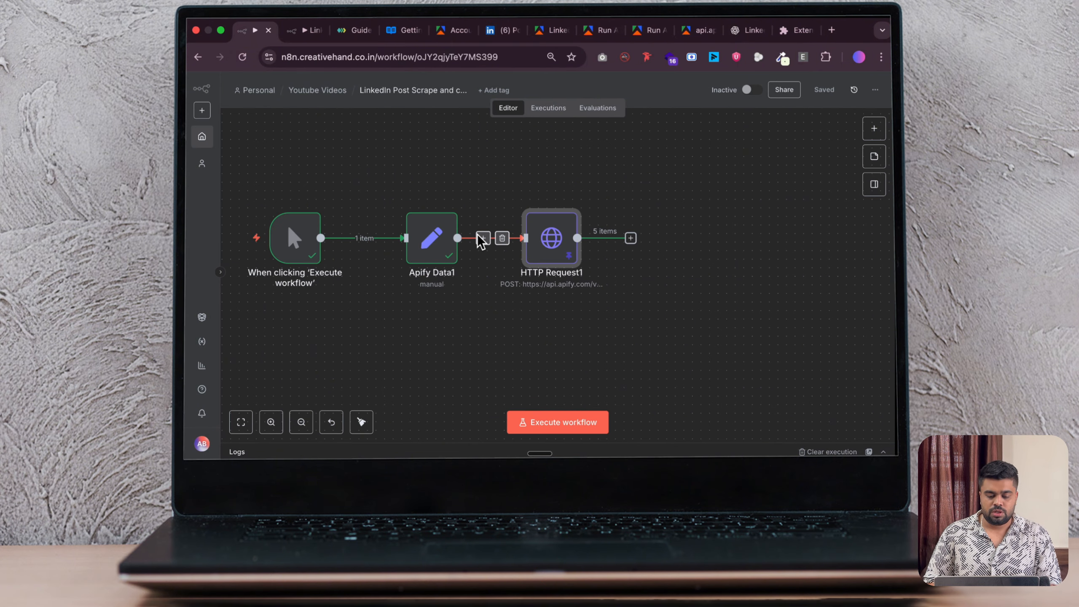
scroll(617, 192, up, 3)
scroll(617, 192, down, 4)
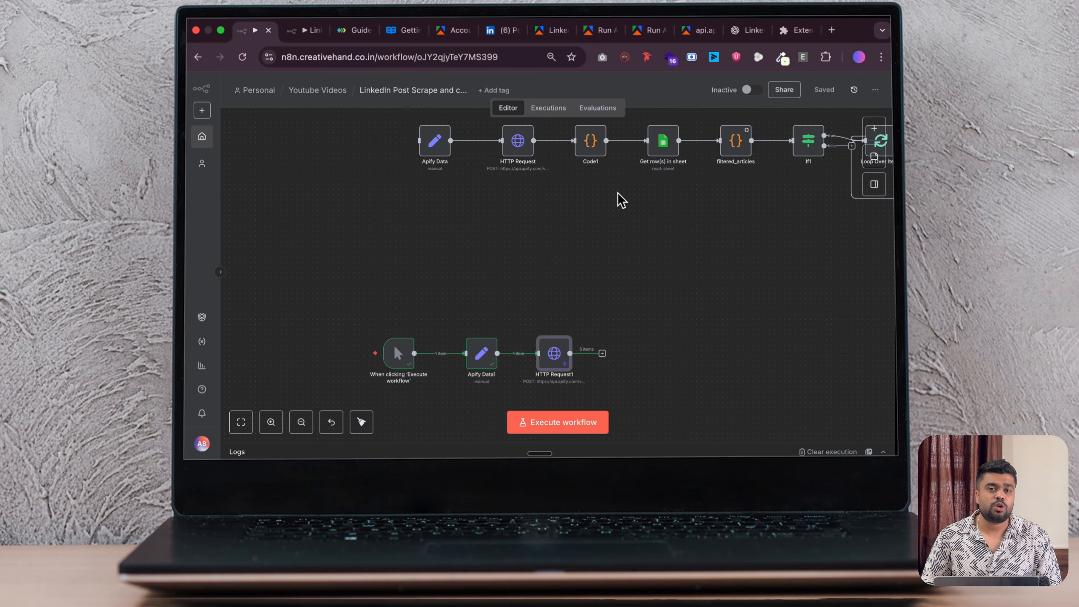
click(590, 141)
key(super+c)
scroll(622, 260, down, 3)
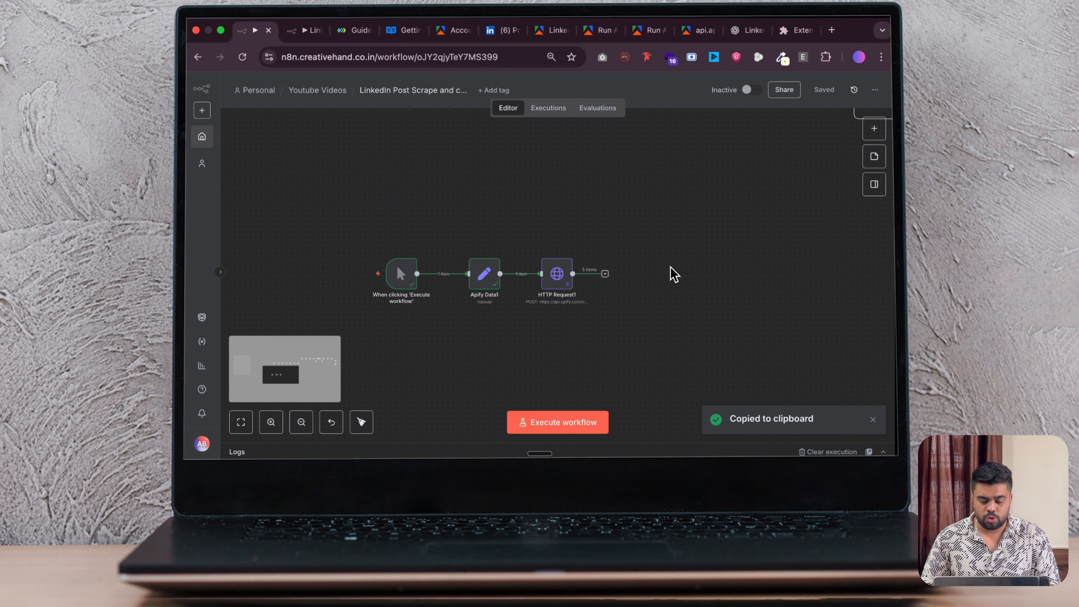
key(super+v)
drag(679, 281, 646, 277)
Connect HTTP Request1 to the duplicated Code node and examine its incoming data and JavaScript, return {data: $input.all()};.
double_click(644, 276)
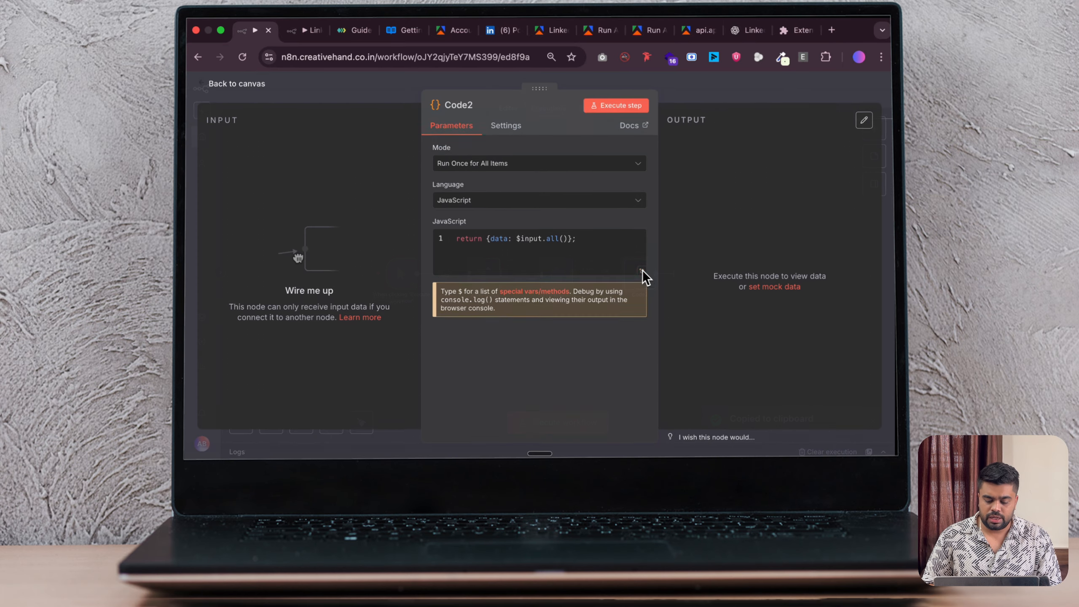
click(234, 85)
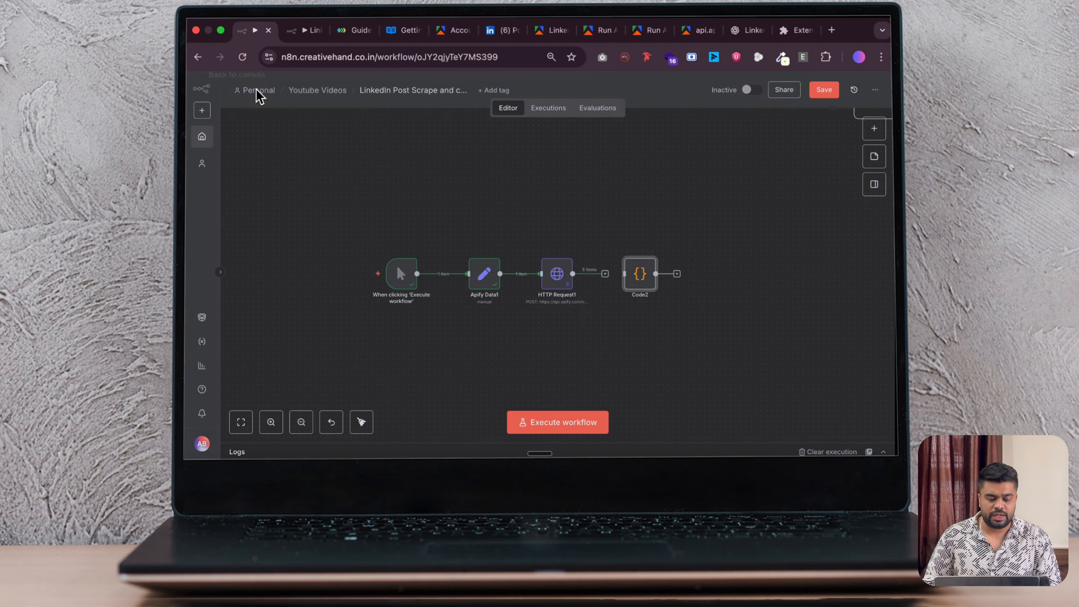
double_click(641, 275)
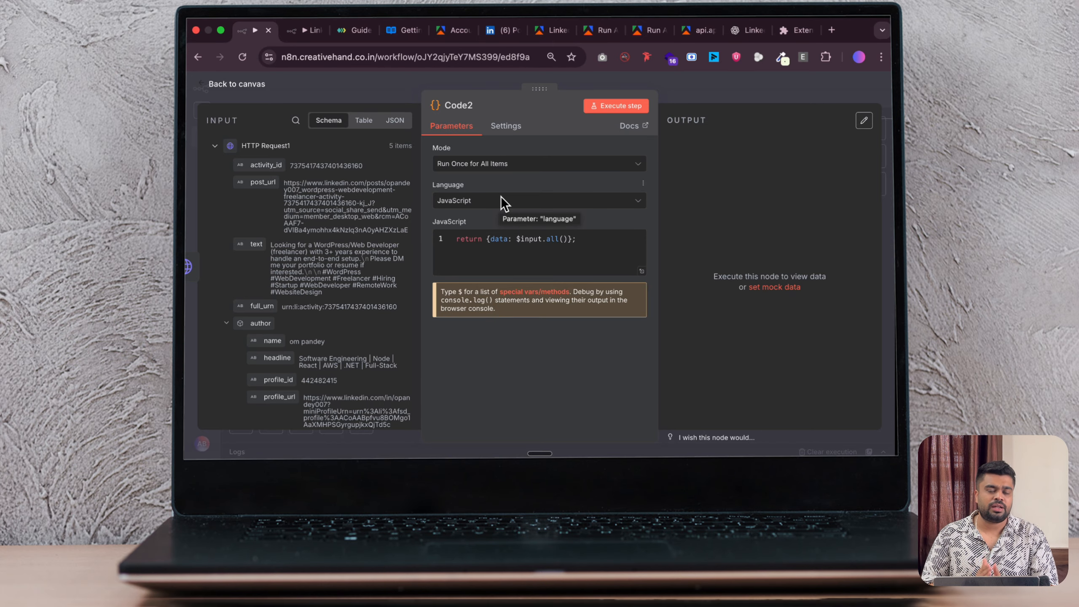
click(244, 84)
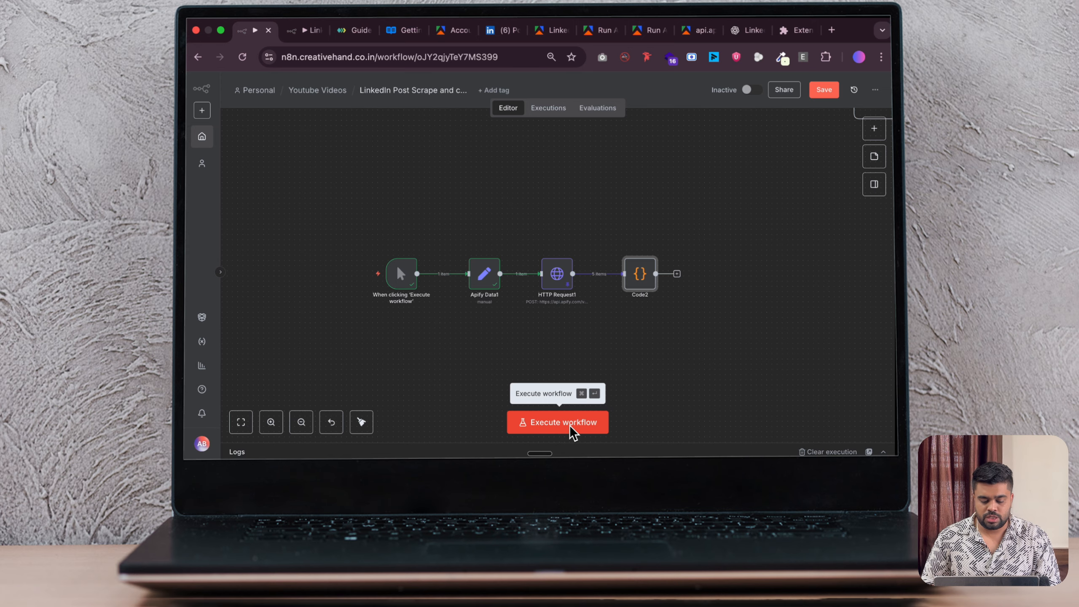
Execute the workflow and examine the Code2 node's combined data output alongside its JavaScript.
click(572, 426)
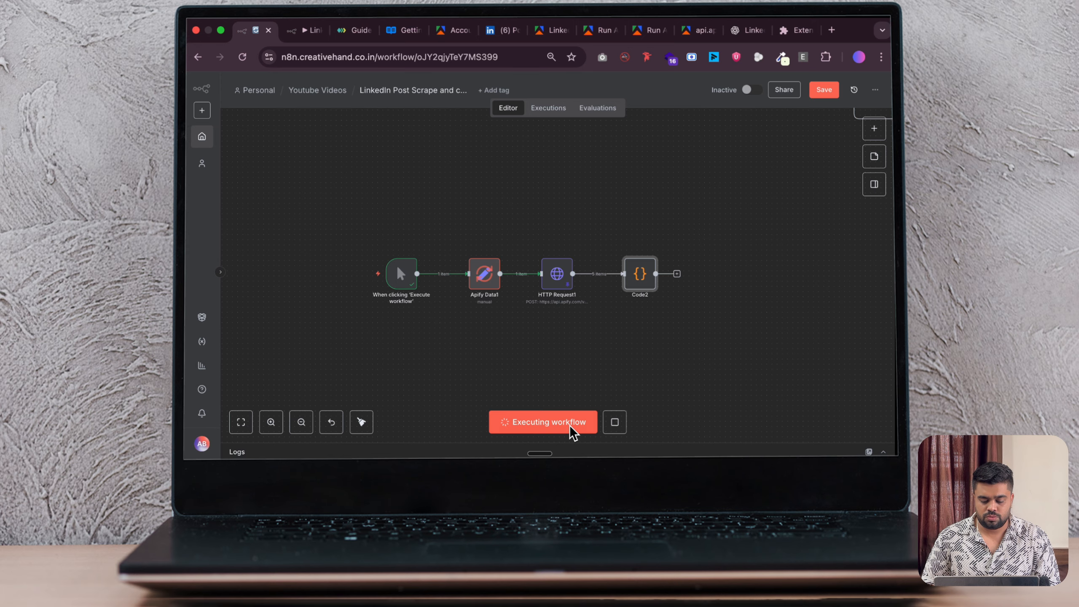
double_click(635, 273)
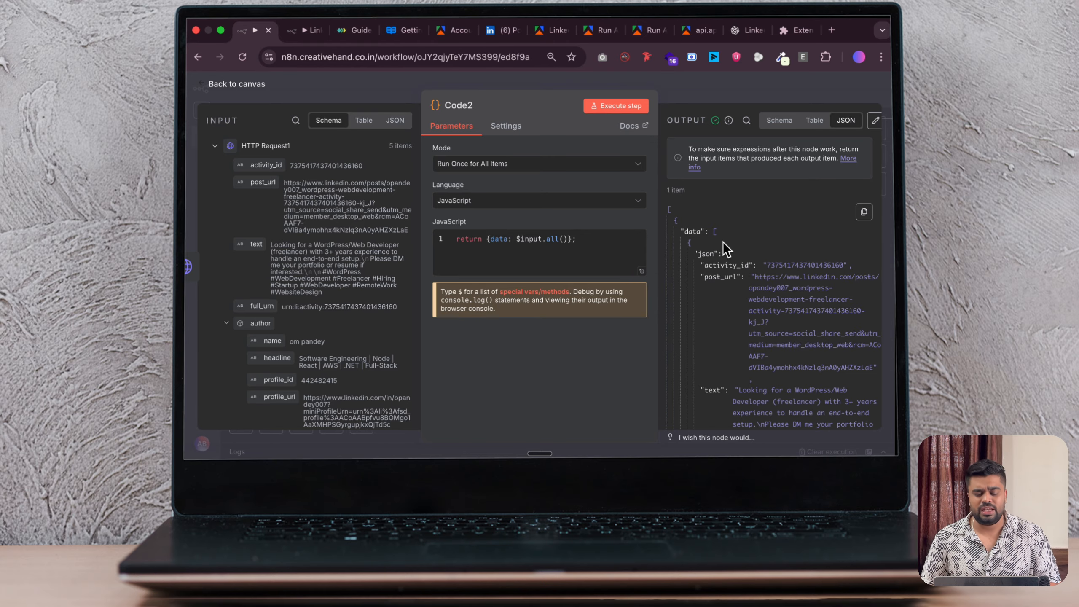
click(234, 85)
double_click(638, 276)
click(443, 239)
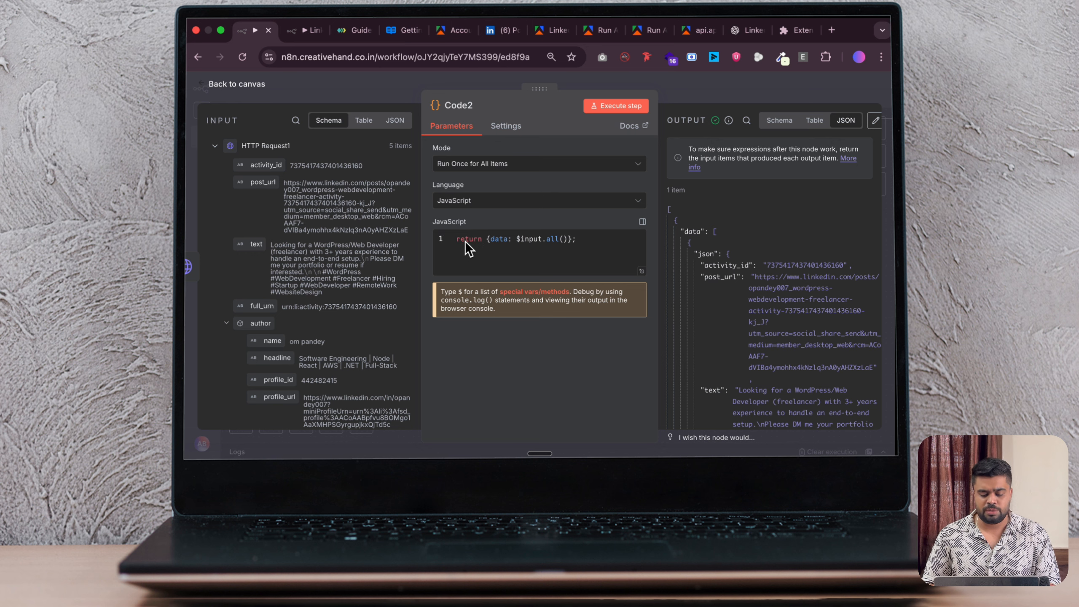
key(ctrl+a)
click(225, 86)
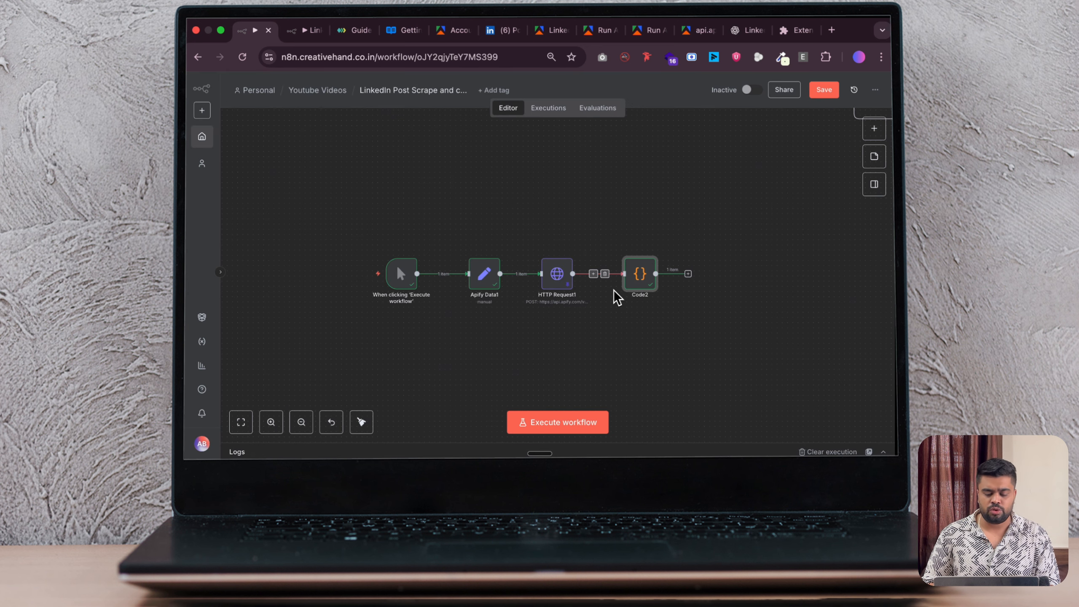
Add a Google Sheets node with the Get row(s) in sheet action after Code2.
scroll(616, 296, down, 3)
scroll(616, 296, right, 2)
scroll(603, 294, right, 1)
scroll(594, 289, down, 3)
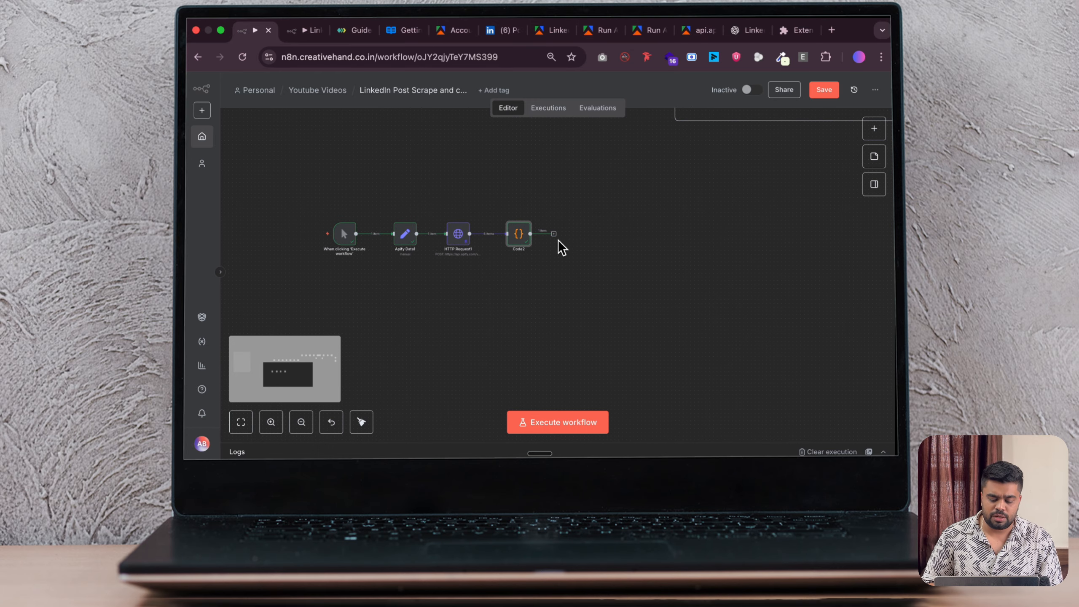
click(554, 233)
text(sheet)
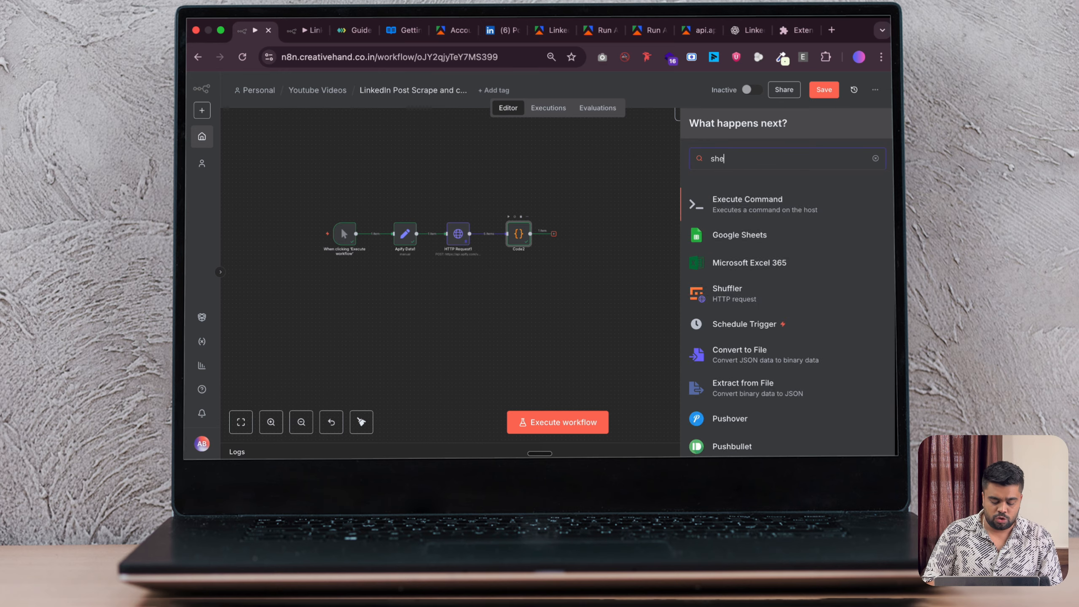
click(750, 205)
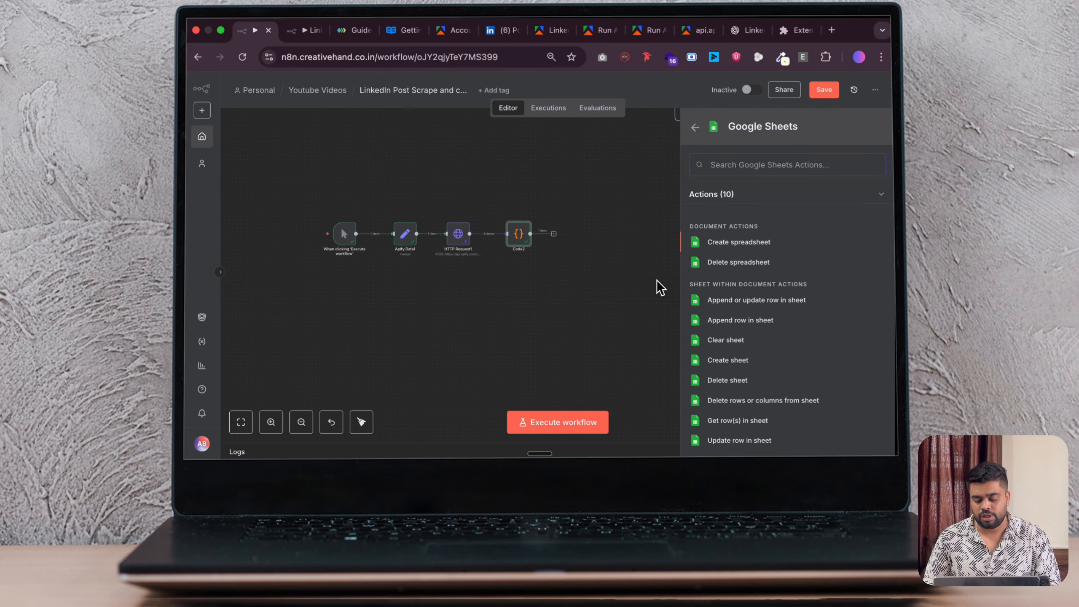
scroll(779, 372, down, 1)
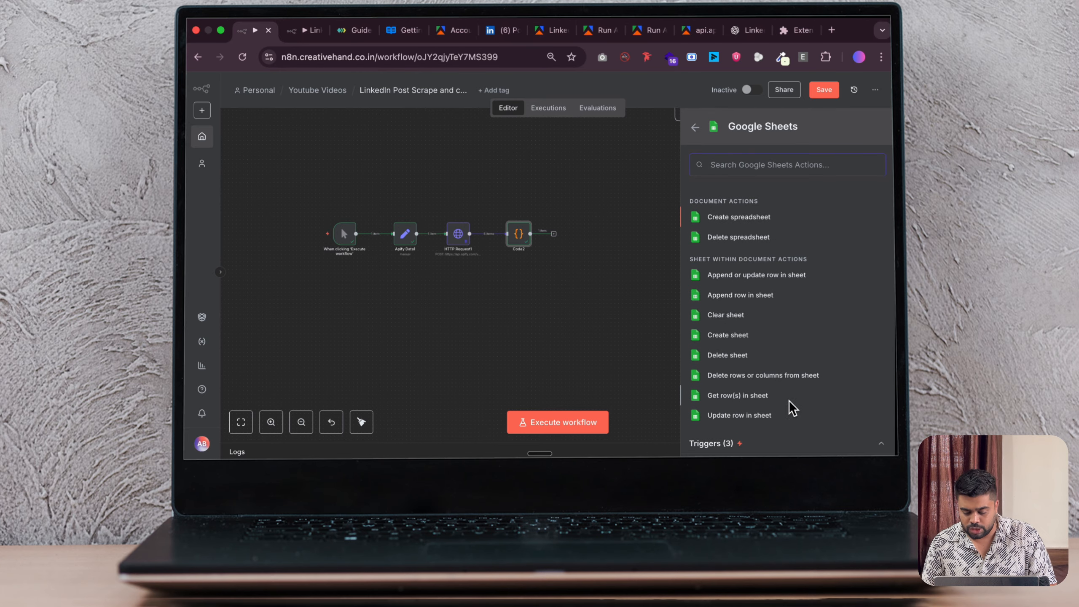
click(741, 399)
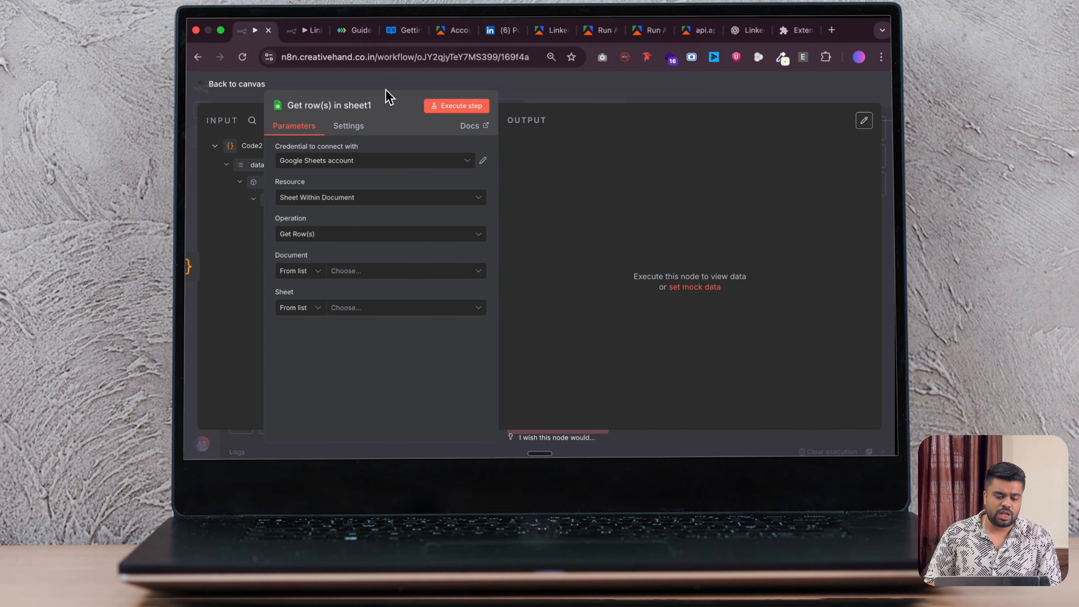
Set the Get row(s) node's document to LinkedIn Leads and its sheet to the leads tab named after a person.
drag(379, 96, 549, 92)
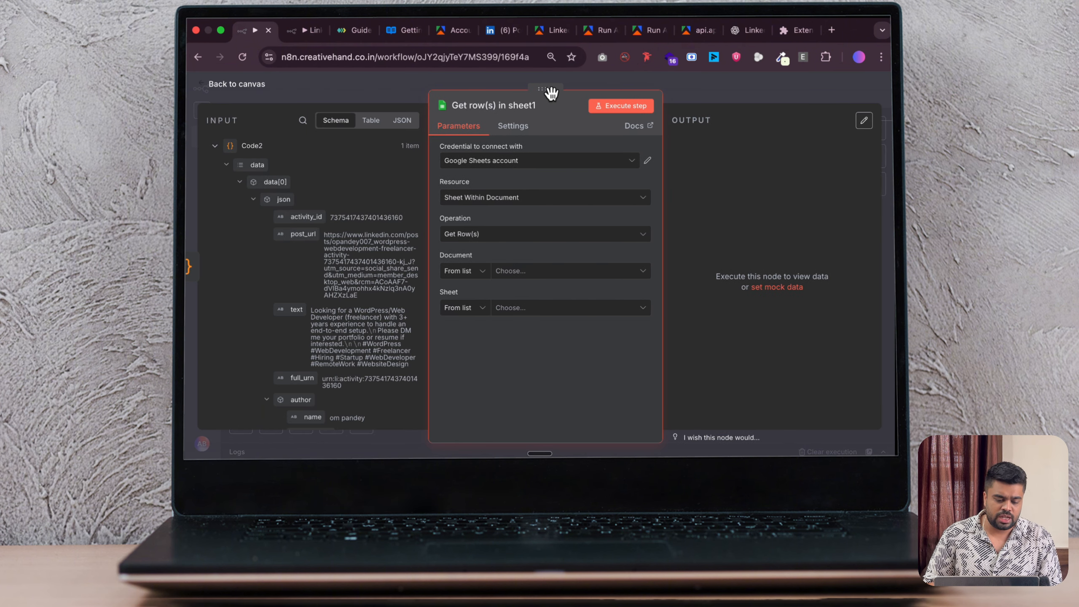
click(541, 274)
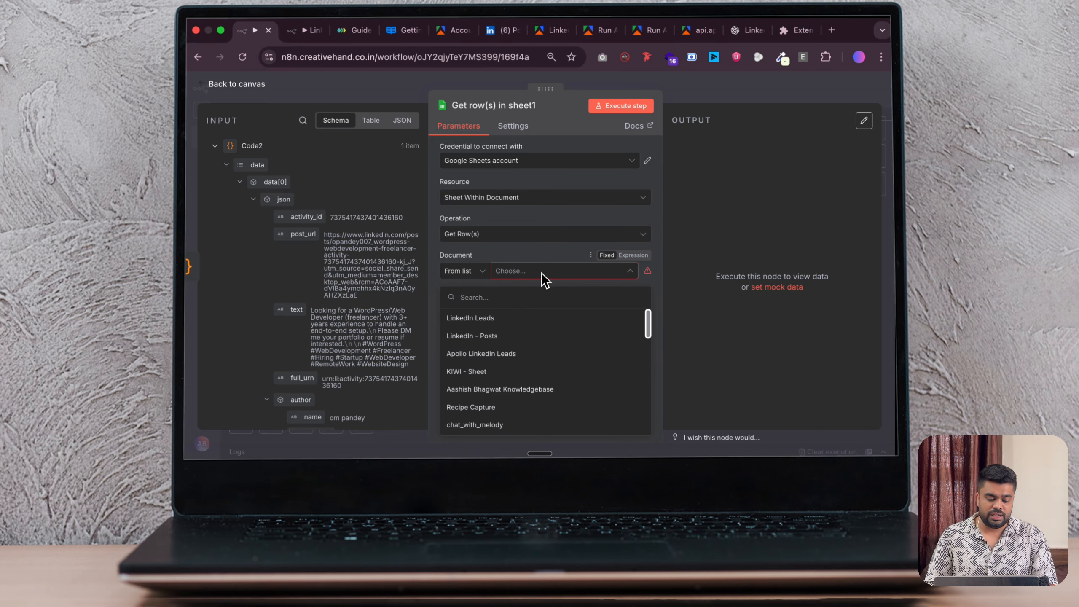
click(490, 322)
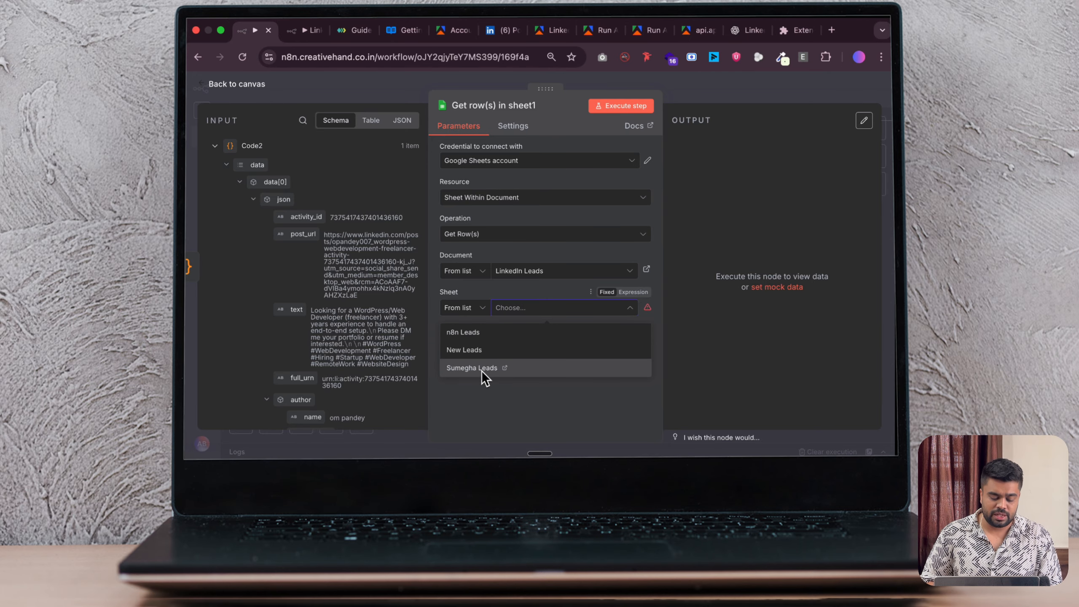
click(481, 371)
scroll(552, 314, down, 1)
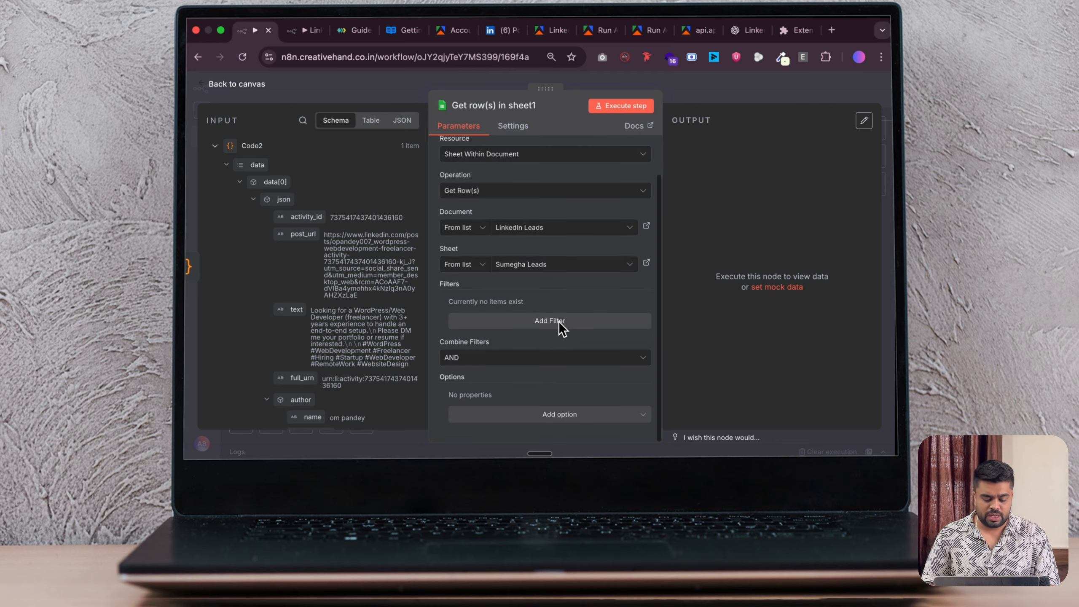
click(243, 84)
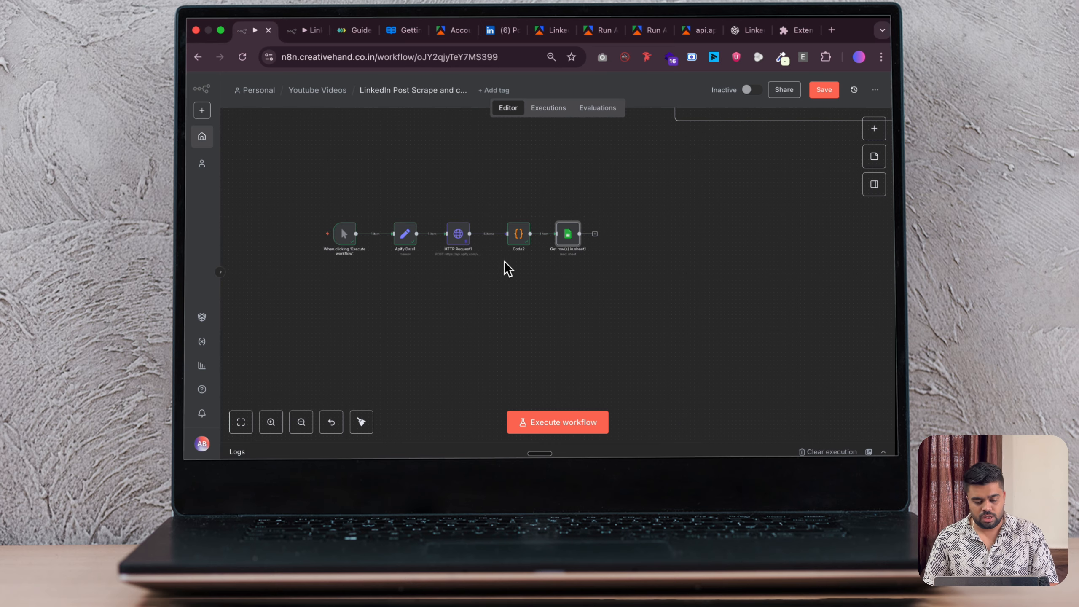
scroll(585, 294, up, 5)
double_click(551, 148)
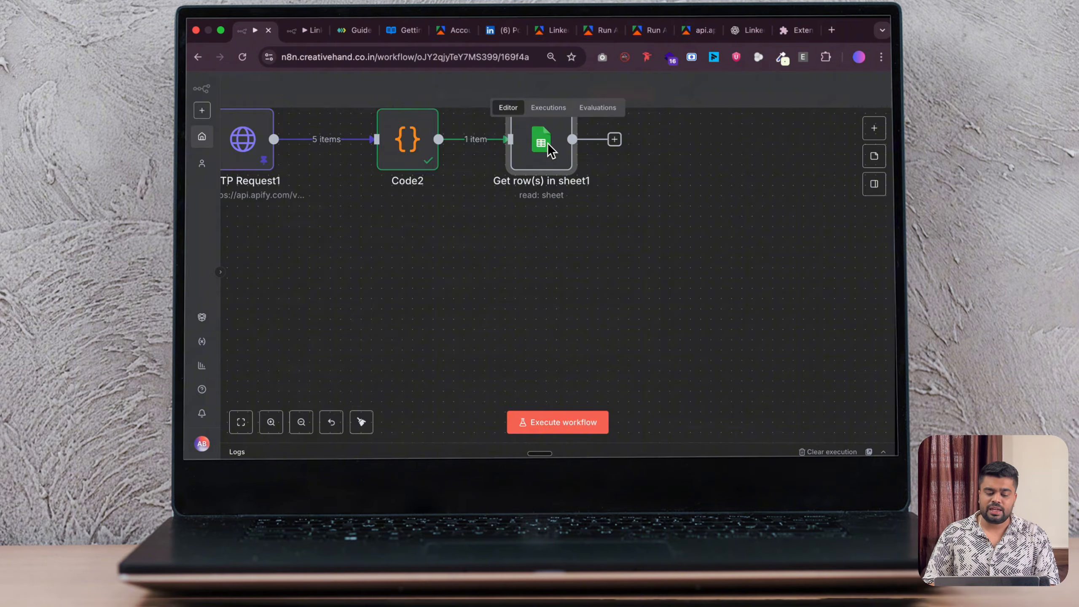
key(Escape)
Add a Code node running custom JavaScript after the Get row(s) in sheet1 node.
scroll(434, 229, down, 5)
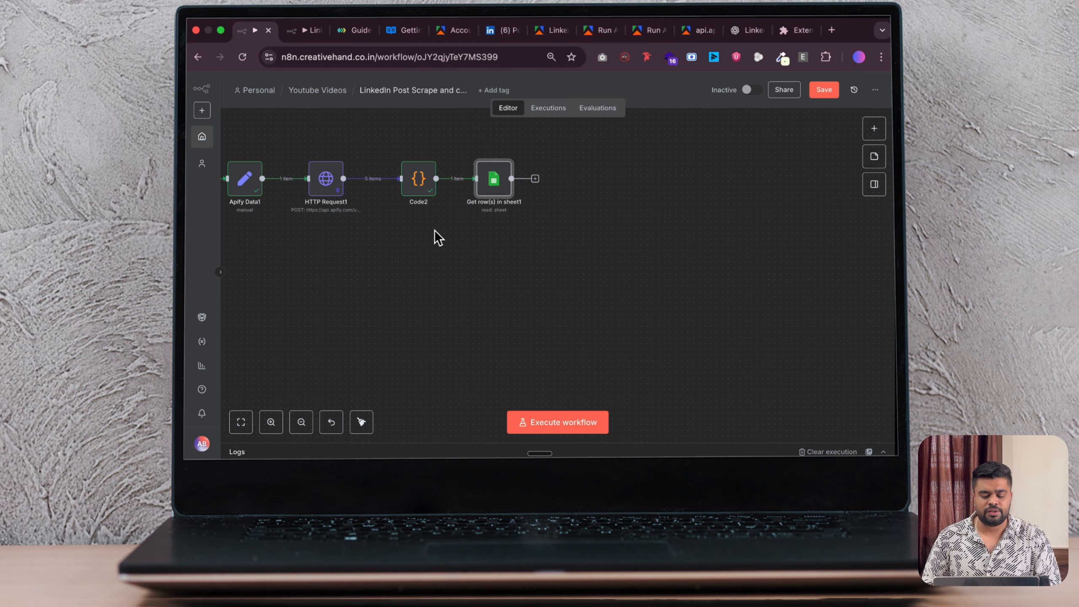
scroll(437, 238, down, 5)
scroll(548, 265, up, 6)
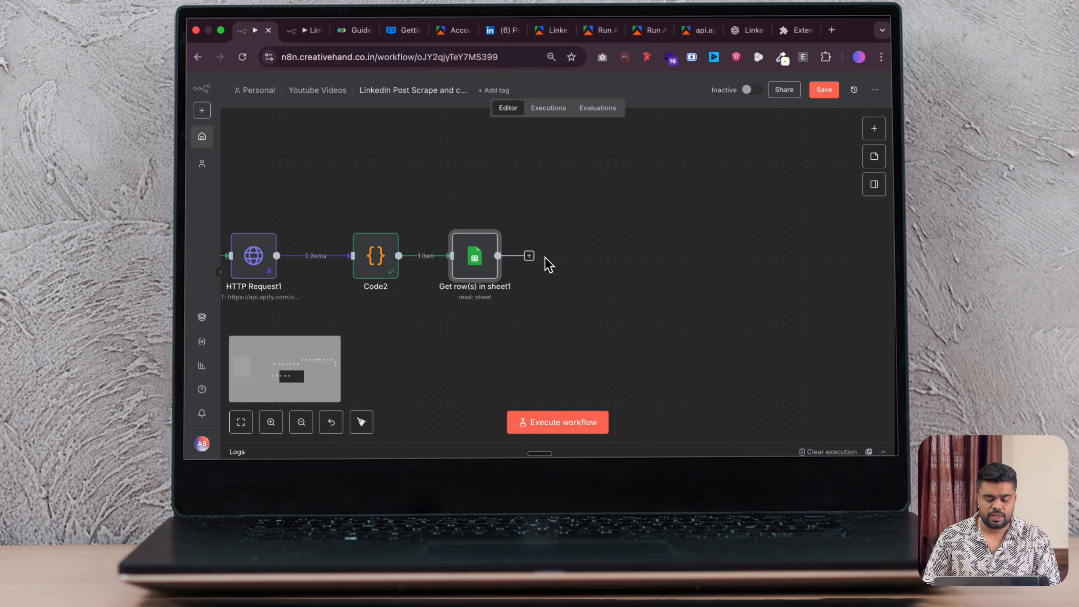
click(530, 256)
text(code)
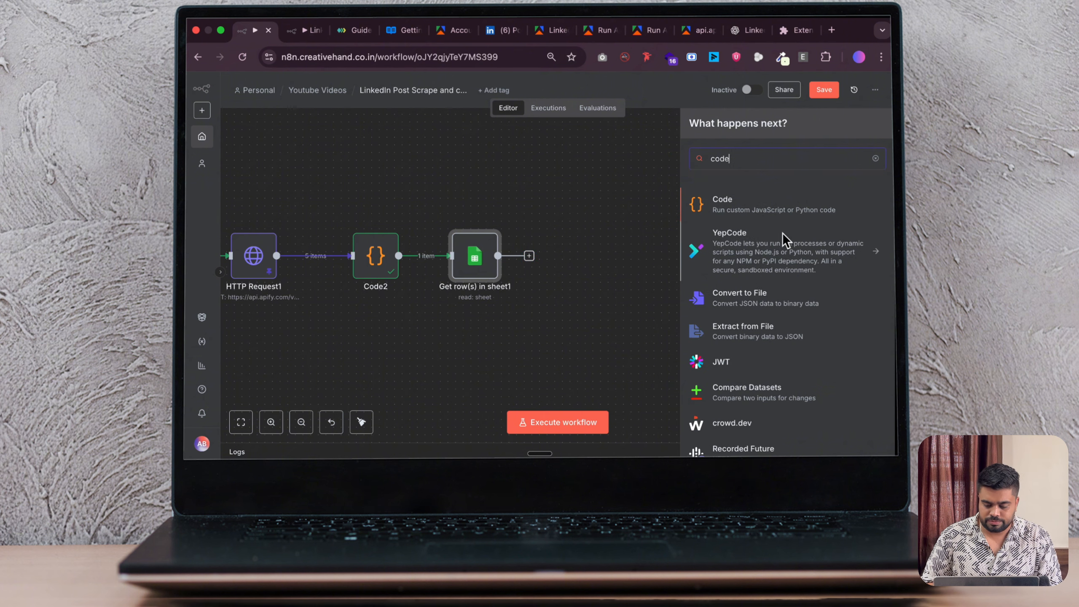
key(Return)
click(249, 83)
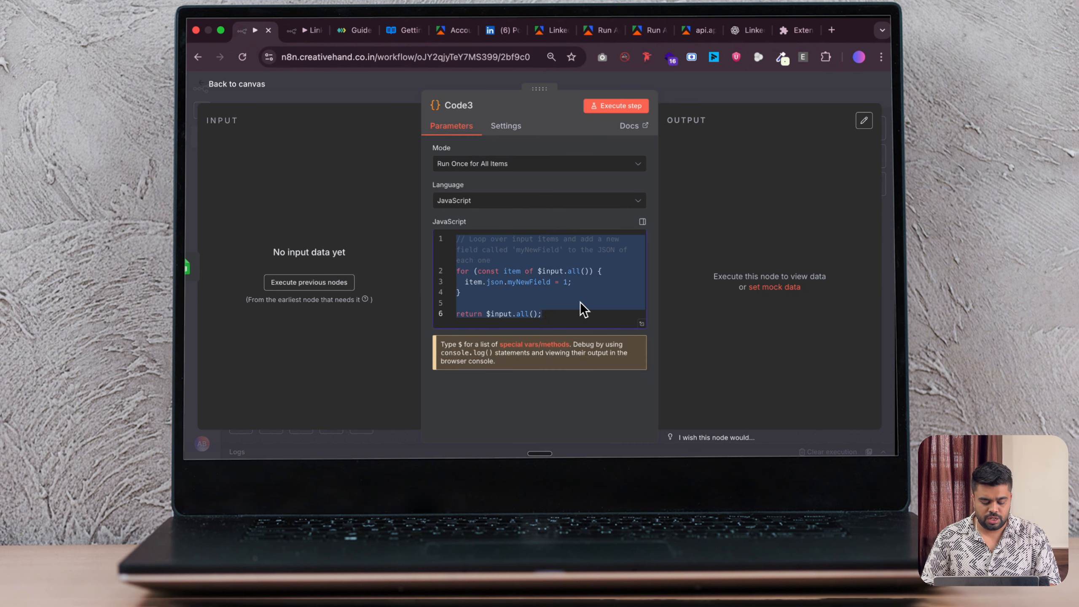
Replace the Code3 node's default JavaScript with the copied script that collects sheet and API items and existing Activity Ids, and review it.
key(super+v)
scroll(551, 304, up, 10)
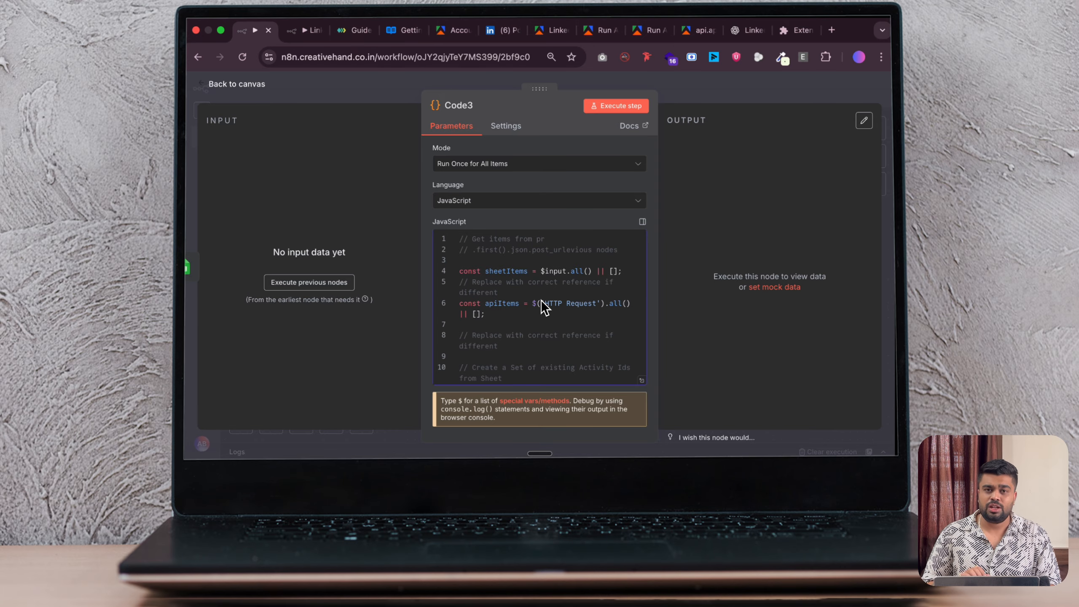
scroll(544, 306, down, 5)
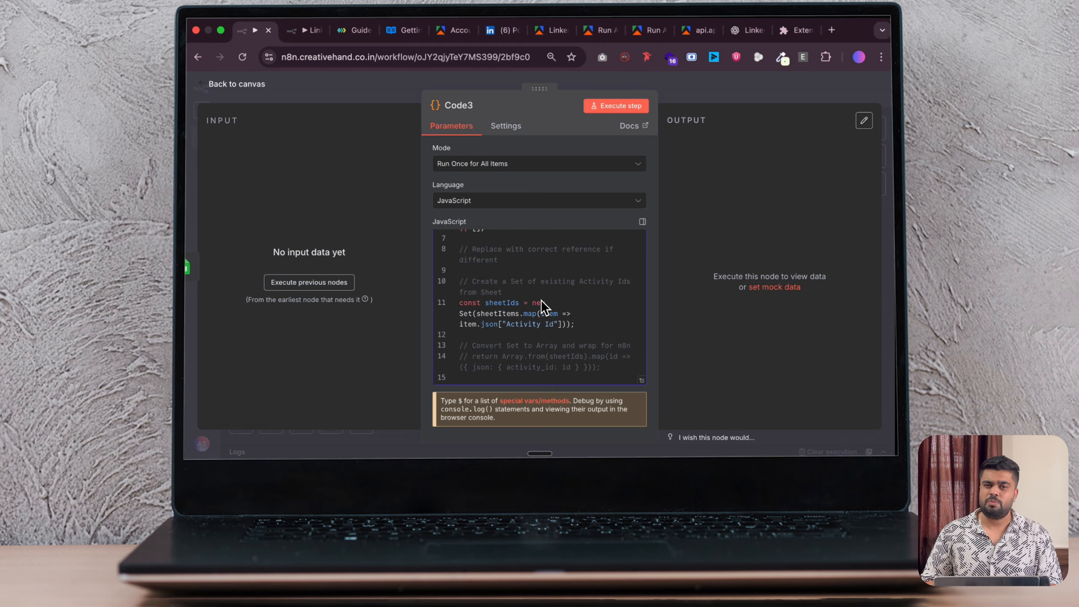
scroll(544, 306, down, 5)
scroll(543, 306, up, 5)
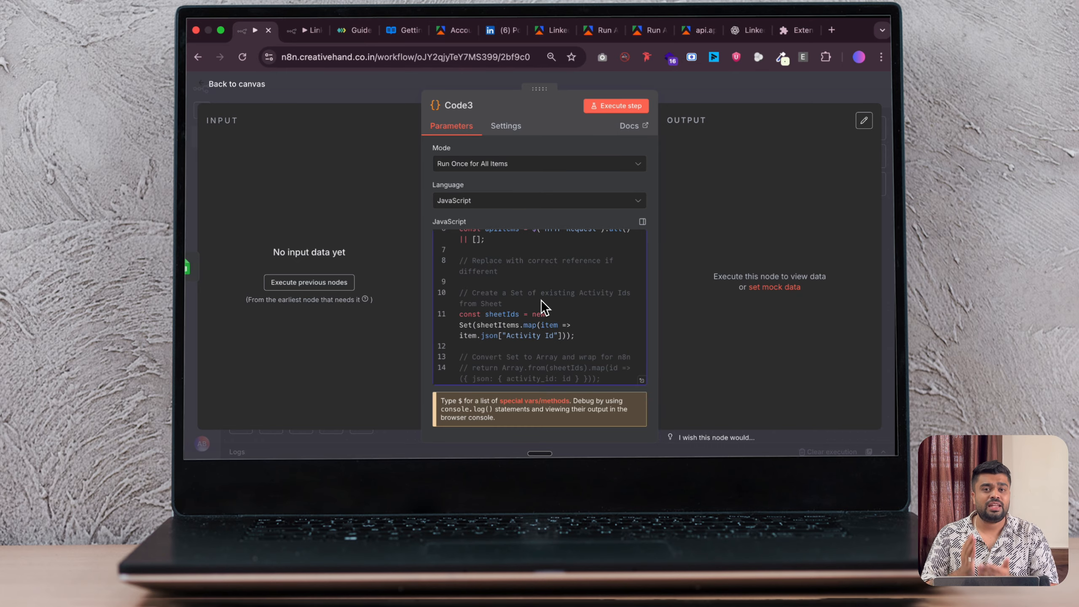
Review the Code3 script's sheet and API item references and its Activity Id lookup, and return to the canvas.
scroll(541, 300, up, 5)
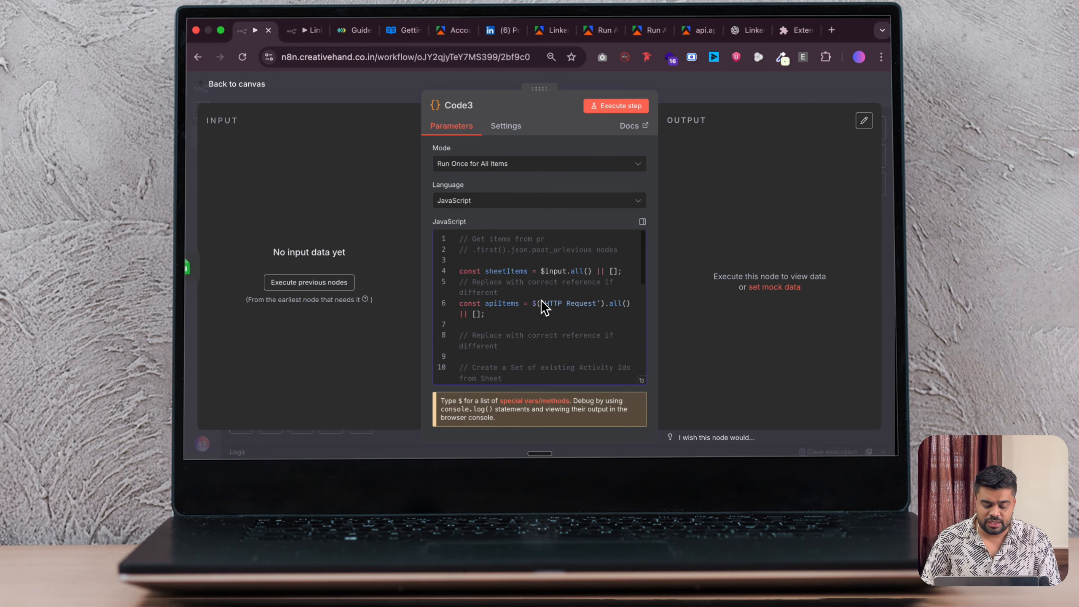
scroll(605, 353, down, 5)
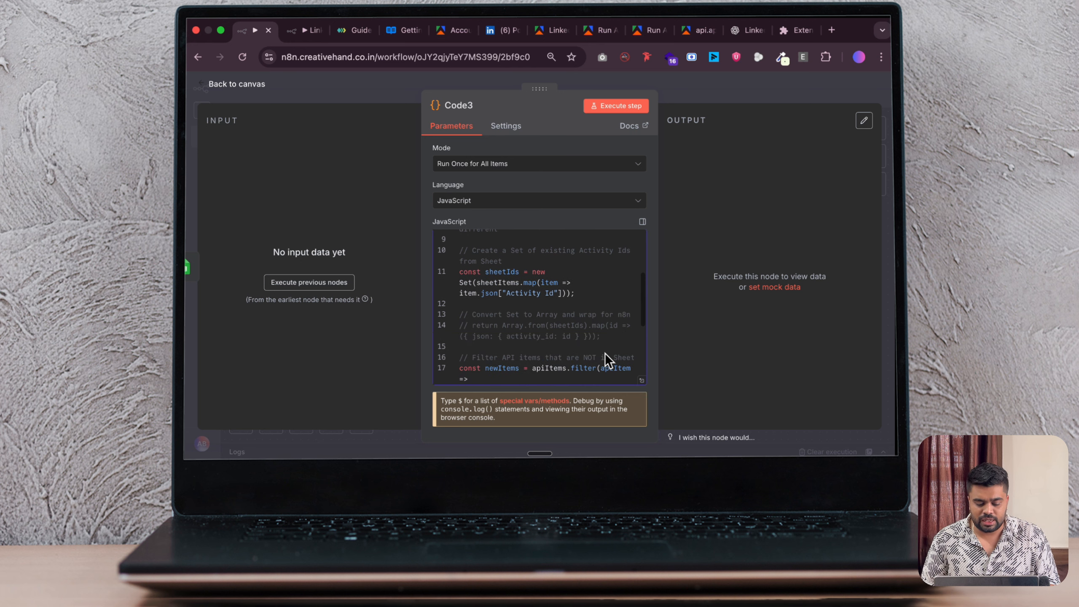
drag(506, 293, 554, 295)
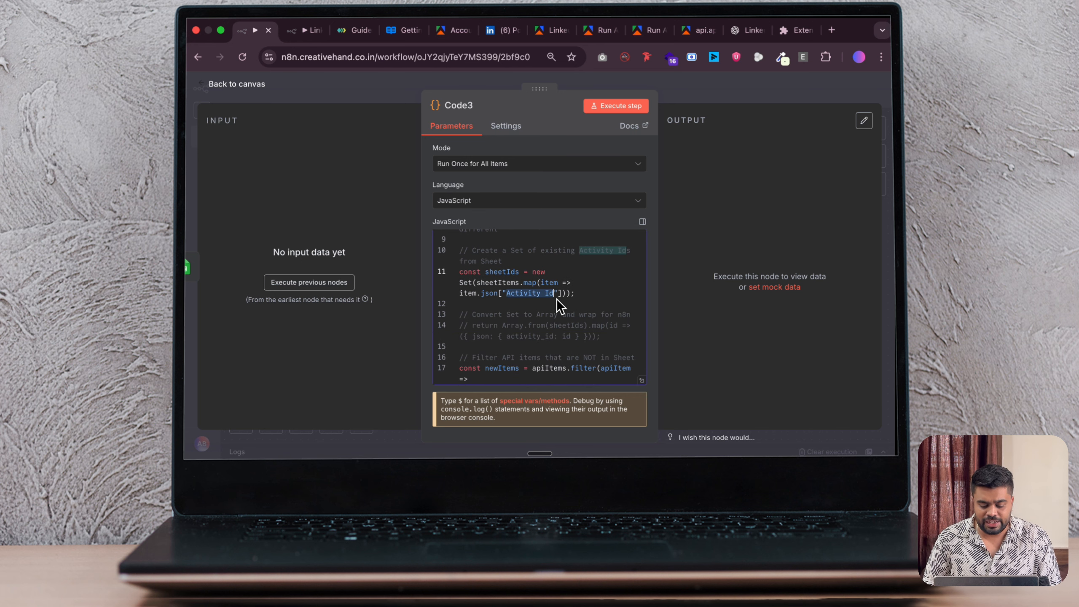
click(240, 81)
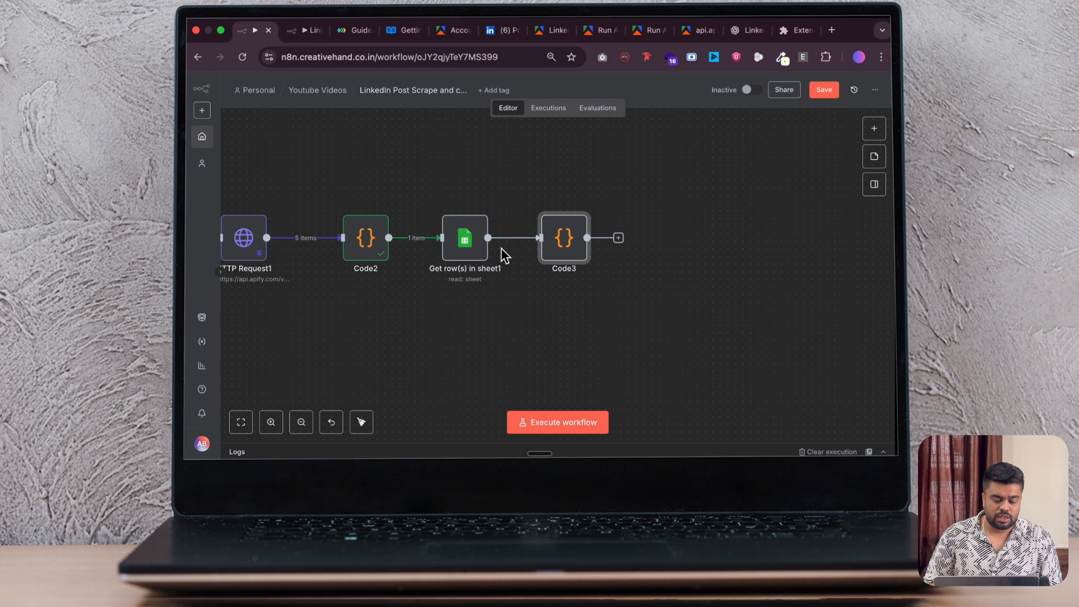
View the HTTP Request1 output as a table and examine the activity_id of the first scraped post.
double_click(248, 239)
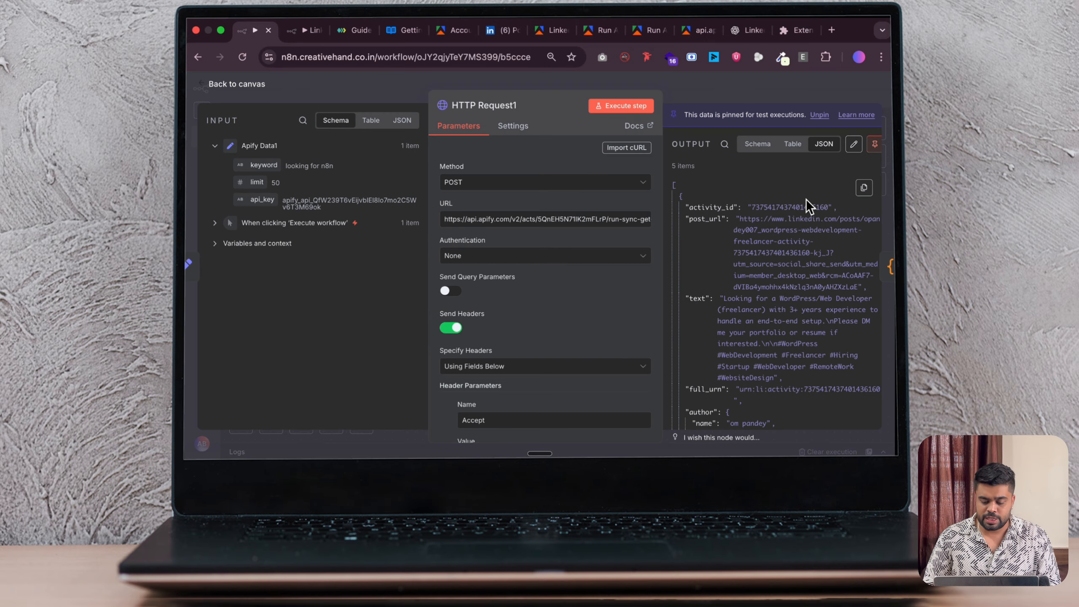
click(792, 143)
double_click(684, 205)
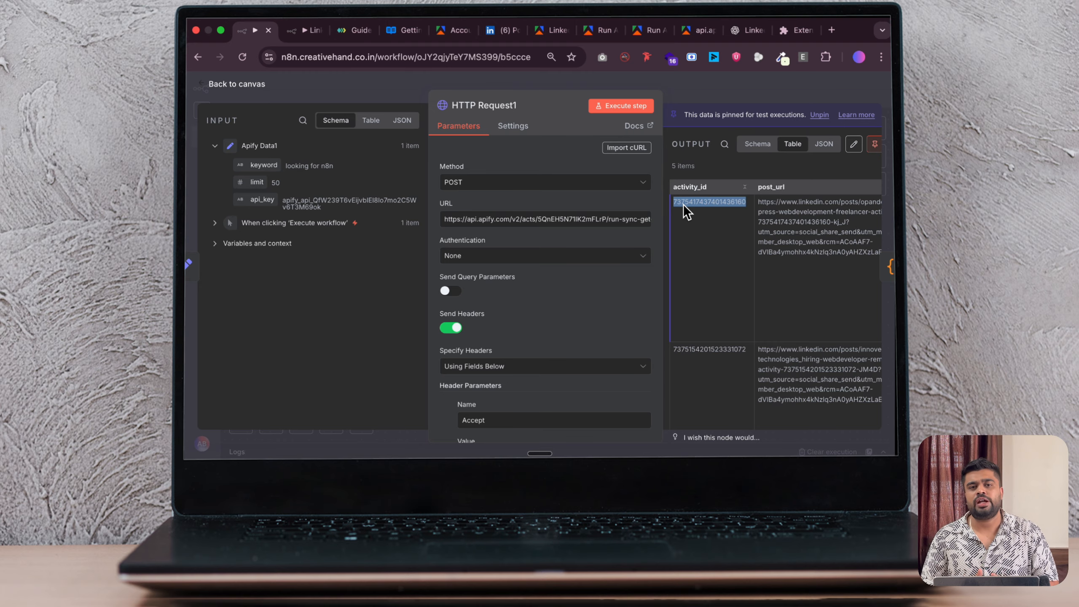
click(225, 86)
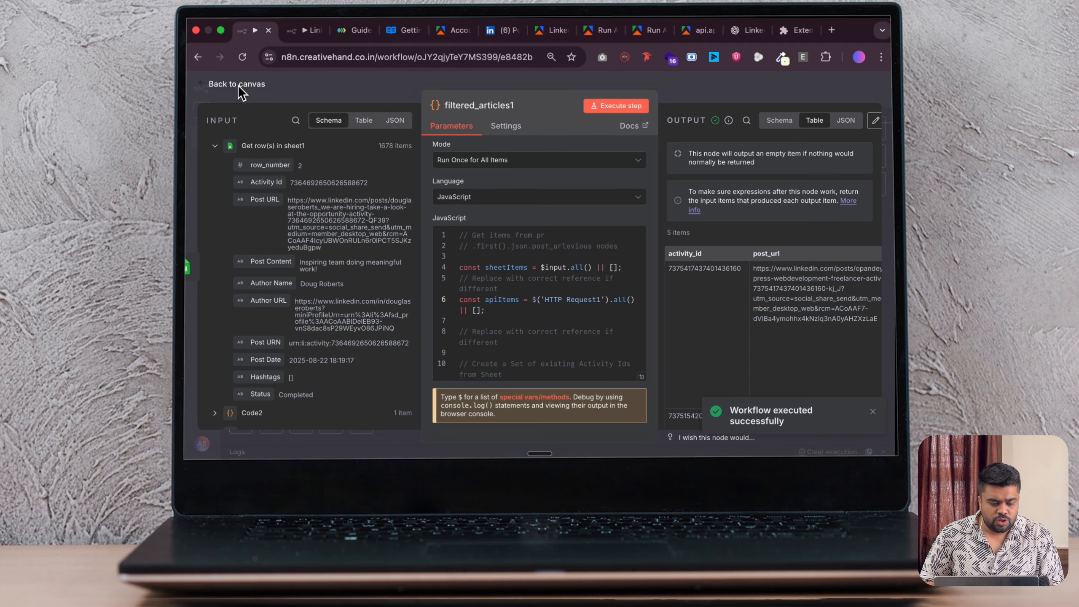
click(237, 85)
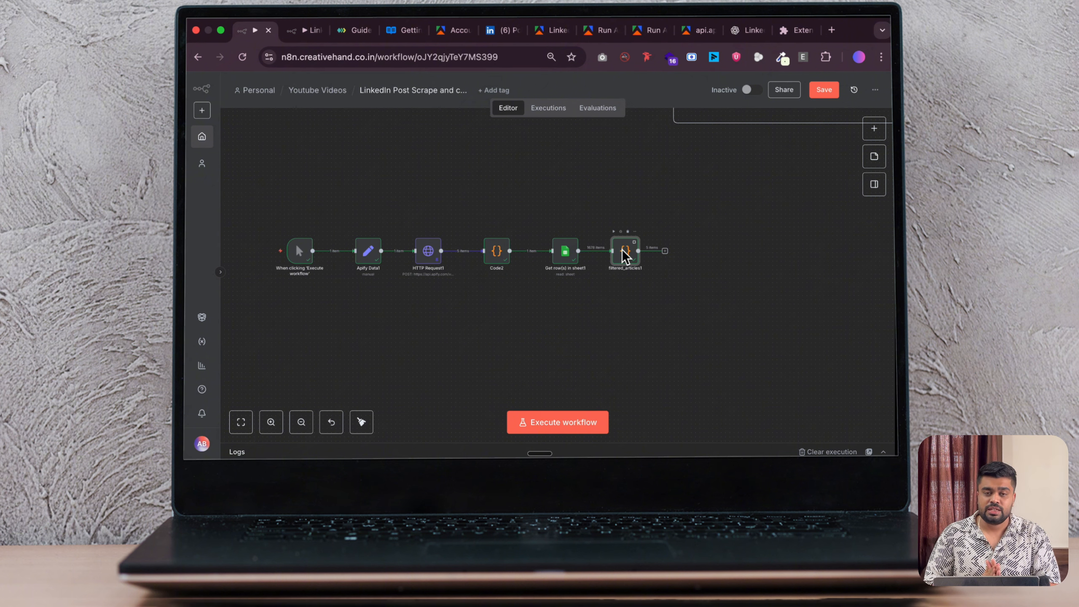
Switch to the work Chrome profile and open the LinkedIn - Posts spreadsheet in a new tab.
click(858, 57)
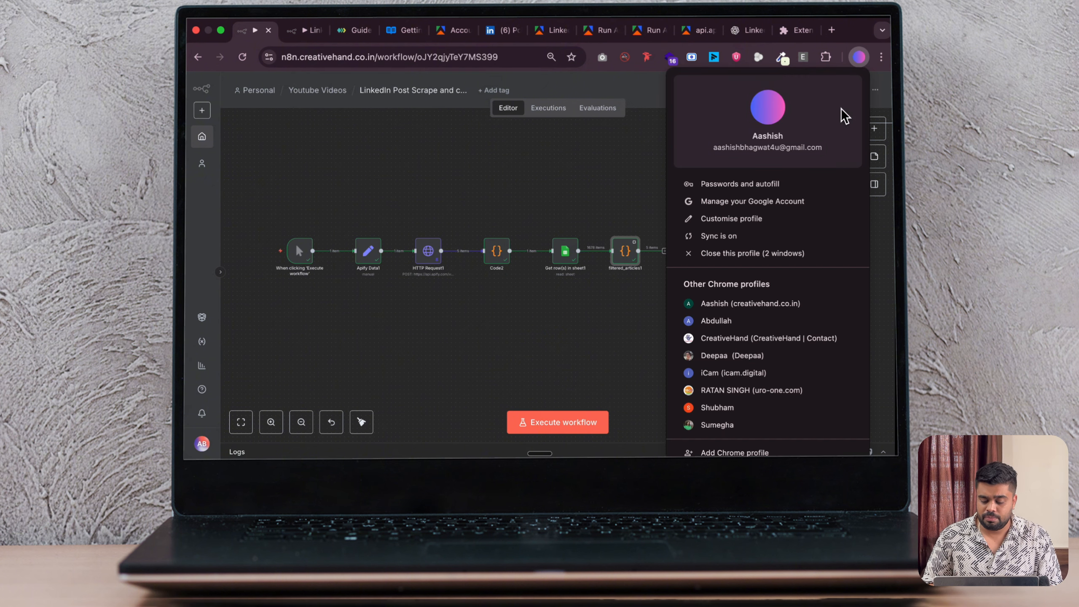
click(721, 345)
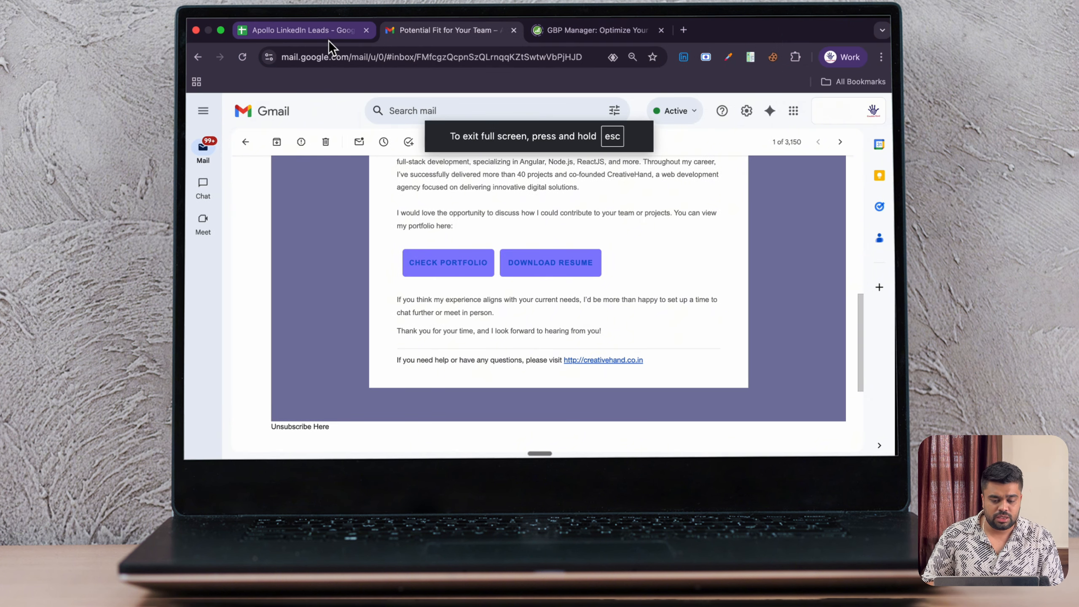
click(685, 30)
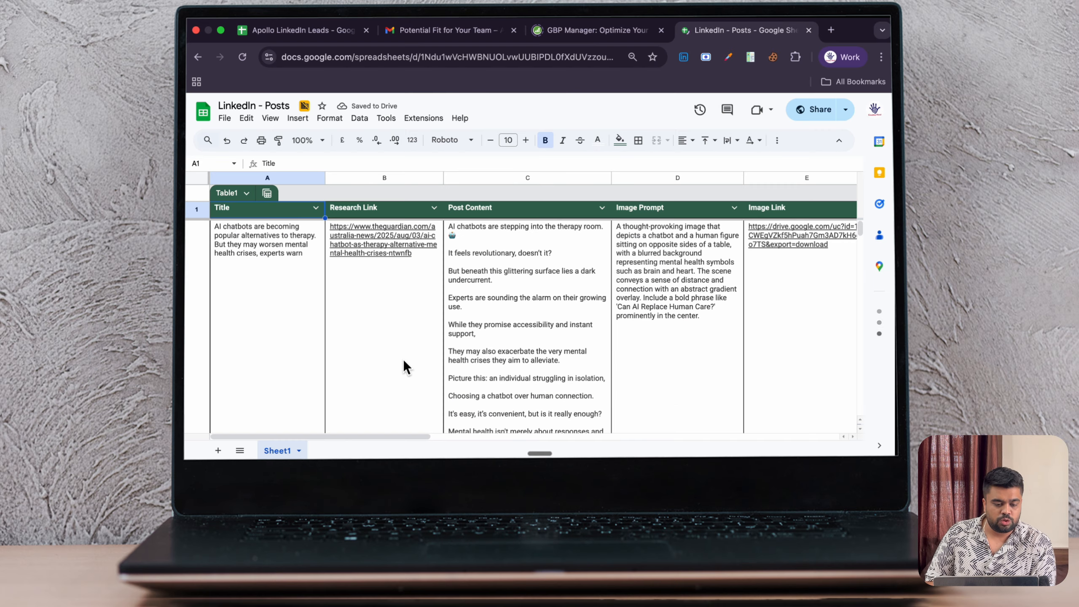
Look through the rows of the LinkedIn - Posts sheet, including their titles, research links and post content.
scroll(403, 359, down, 5)
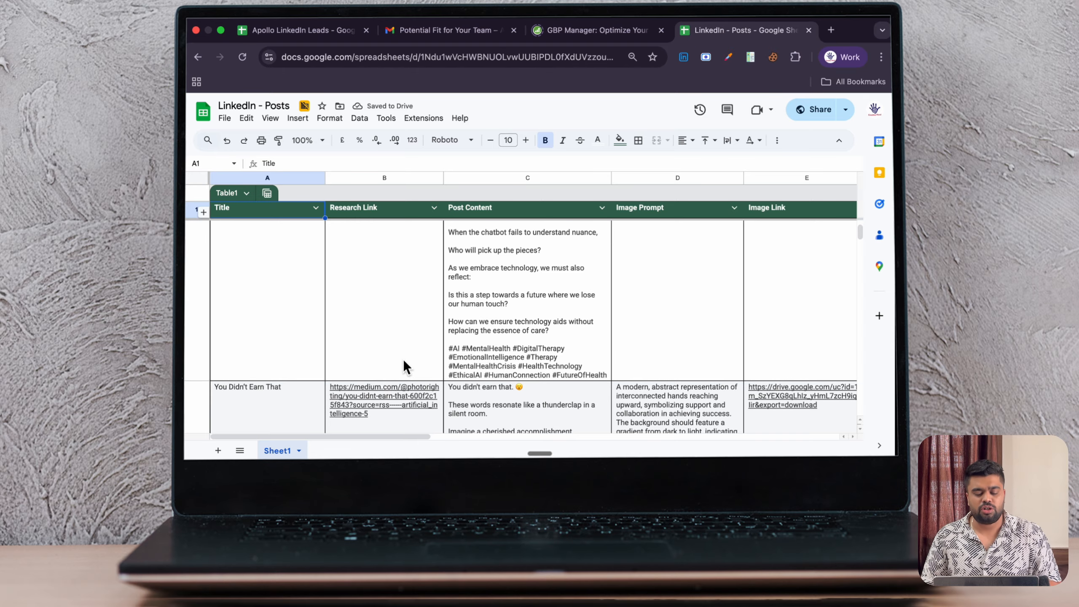
scroll(403, 359, down, 5)
scroll(403, 359, up, 1)
scroll(403, 361, down, 10)
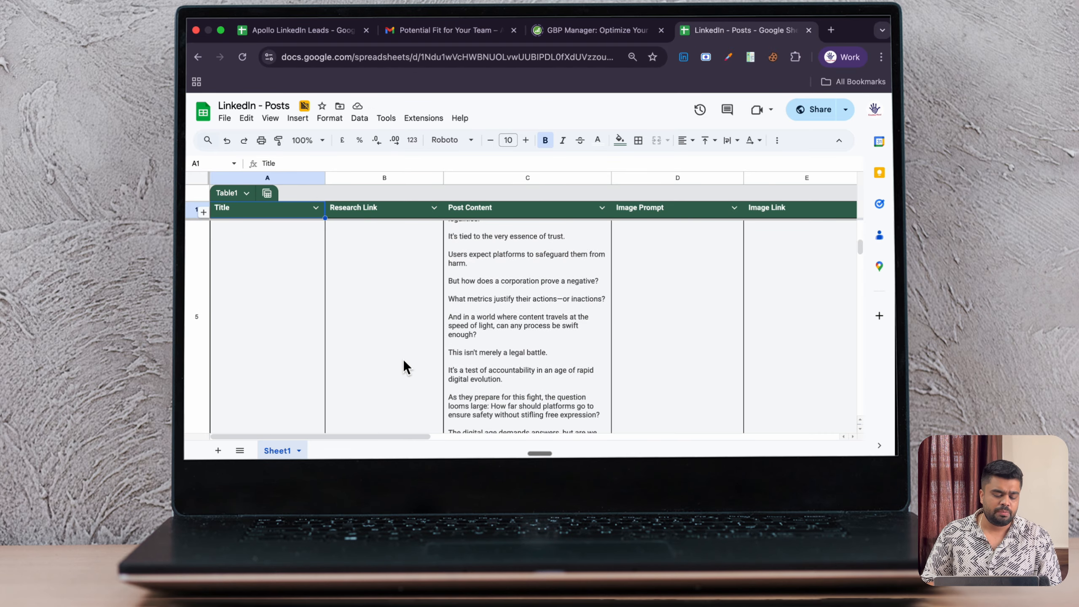
scroll(403, 361, down, 10)
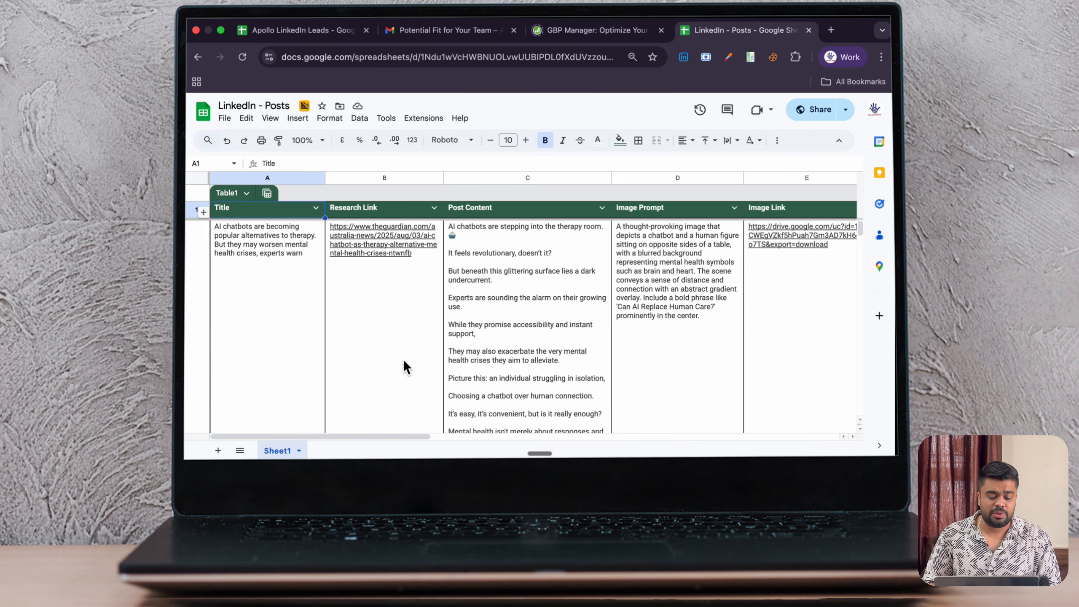
scroll(403, 359, down, 8)
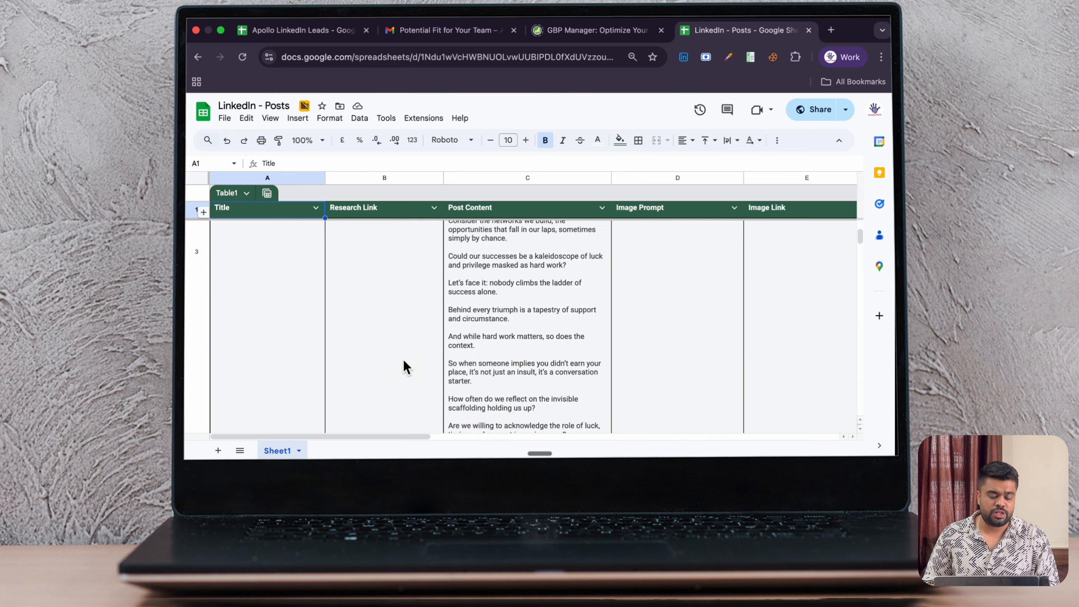
scroll(403, 359, up, 8)
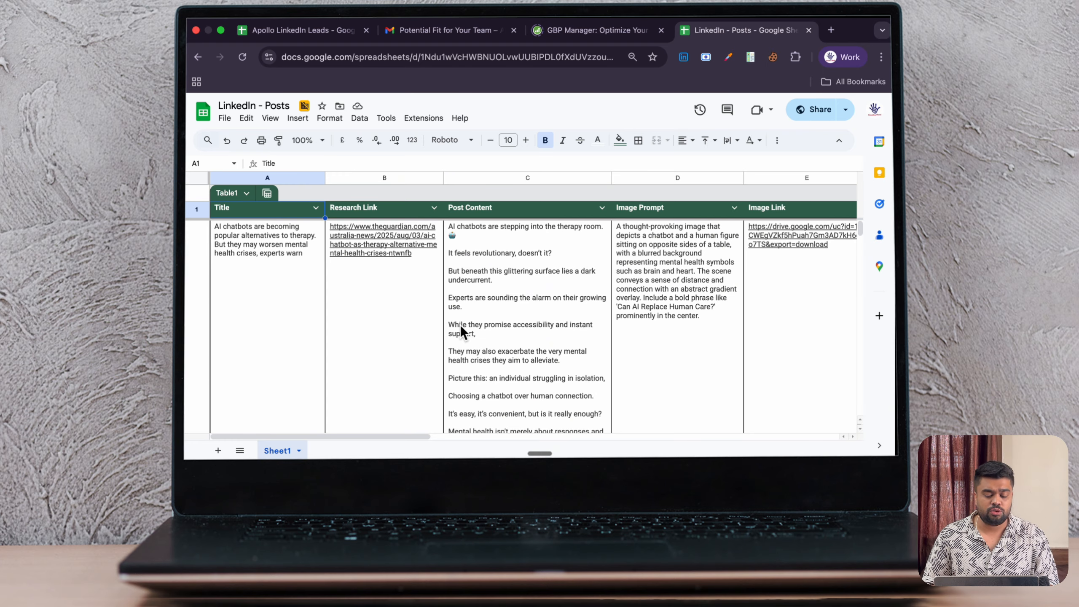
scroll(460, 325, down, 8)
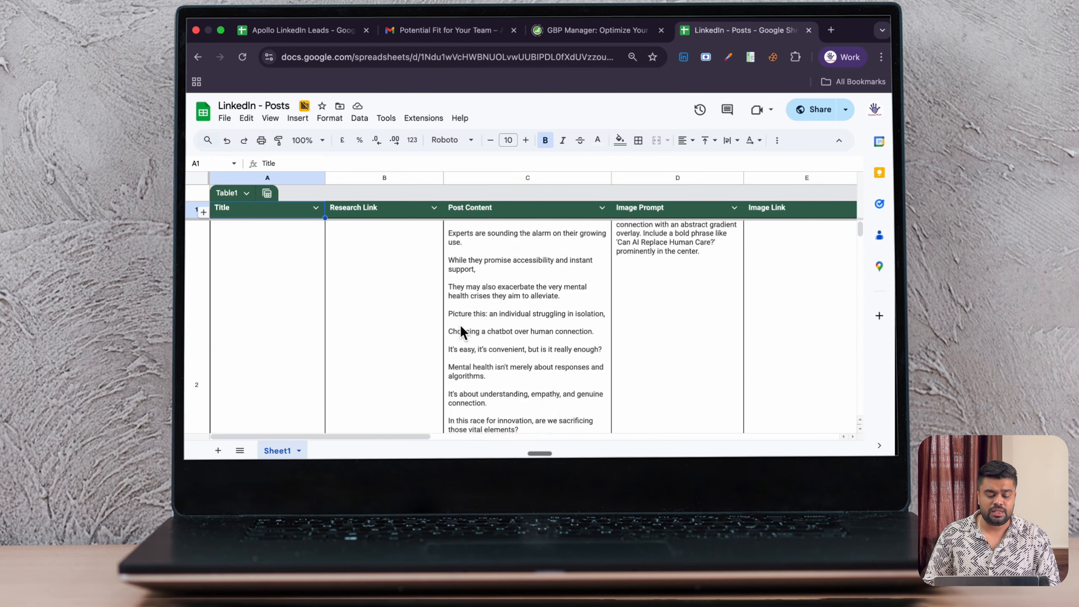
scroll(460, 324, up, 8)
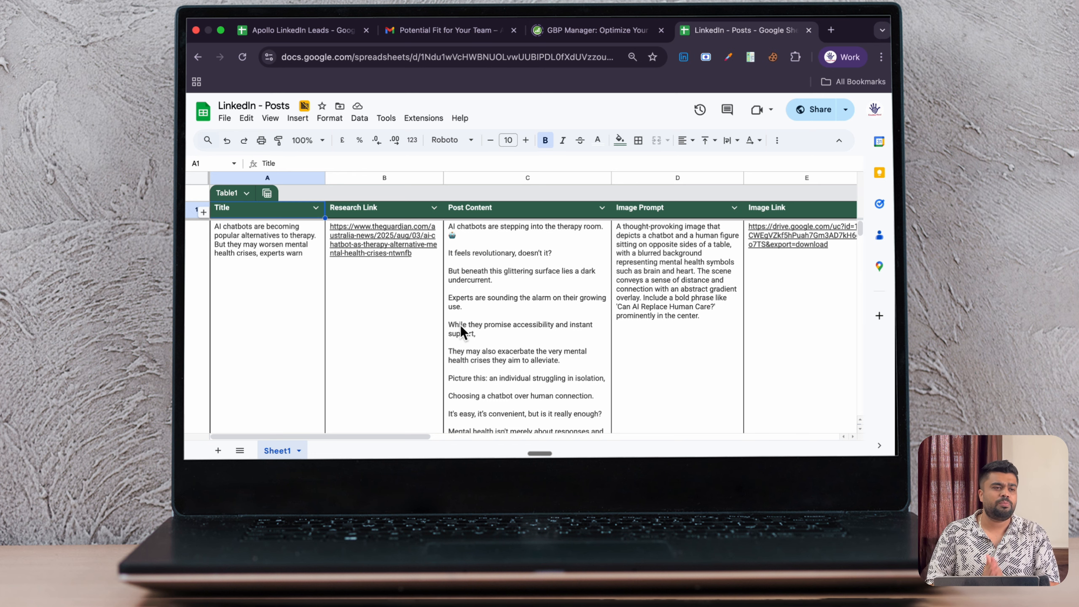
Switch back to the n8n workflow and look over the finished reference flow above the new node chain.
key(ctrl+Left)
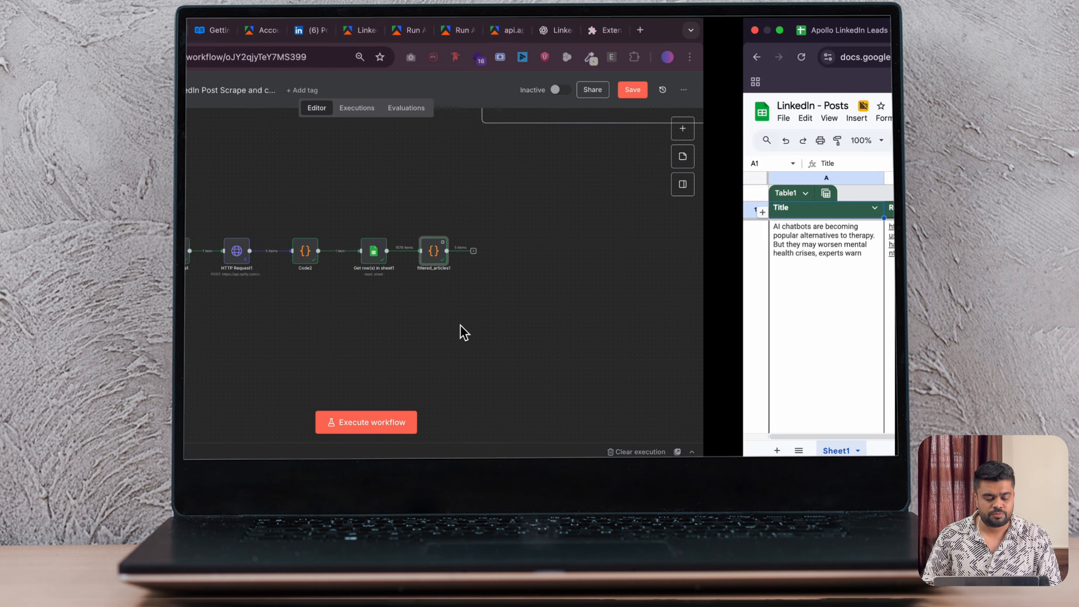
scroll(578, 204, up, 4)
scroll(669, 407, down, 5)
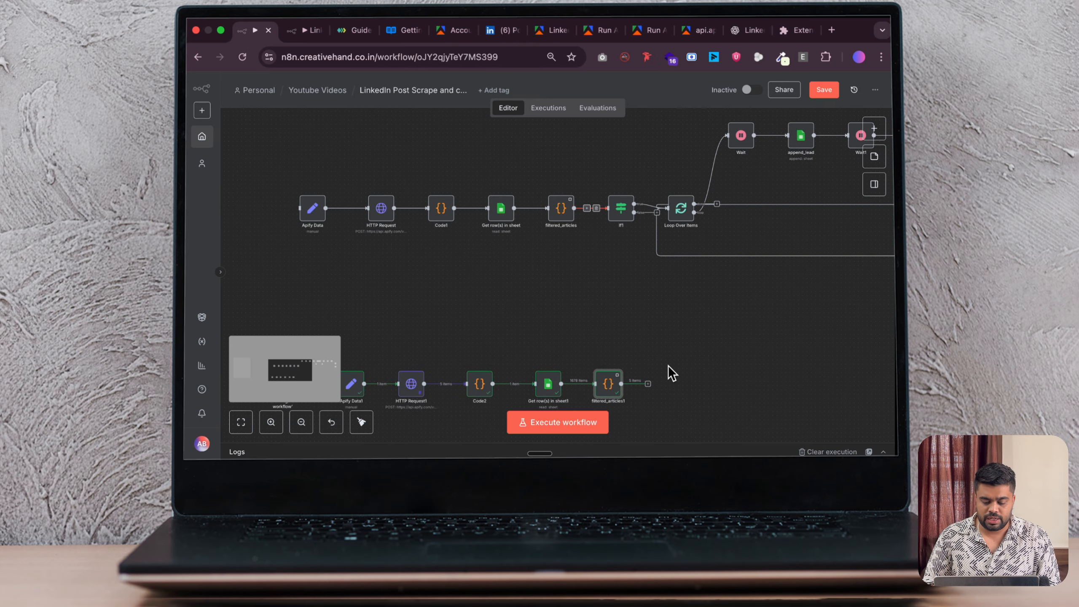
scroll(670, 407, right, 2)
scroll(669, 407, up, 1)
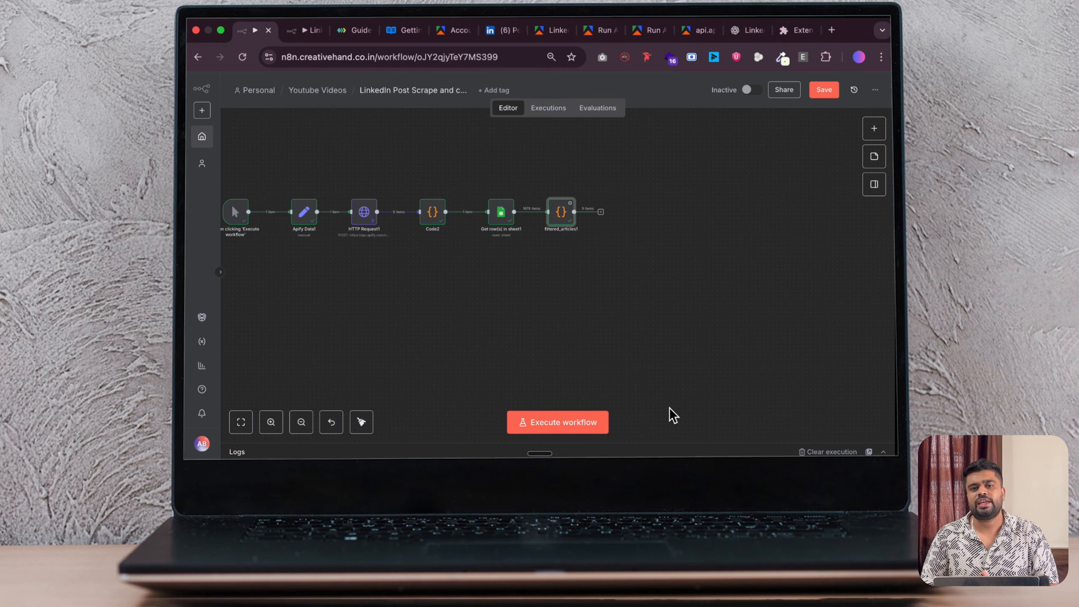
Add a blank If node after the filtered_articles1 node.
click(600, 211)
text(if)
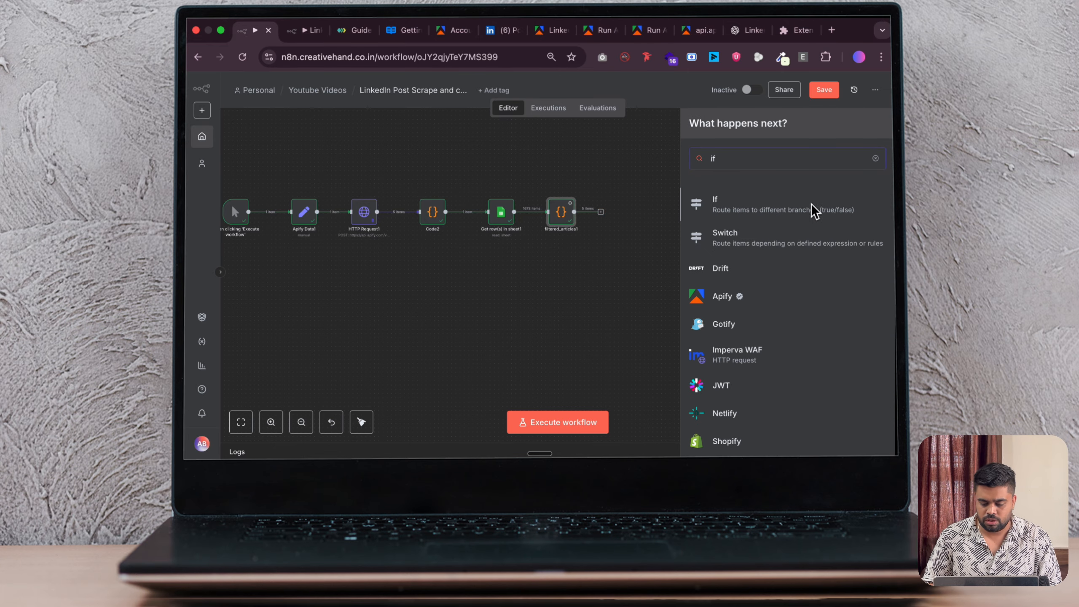
click(785, 208)
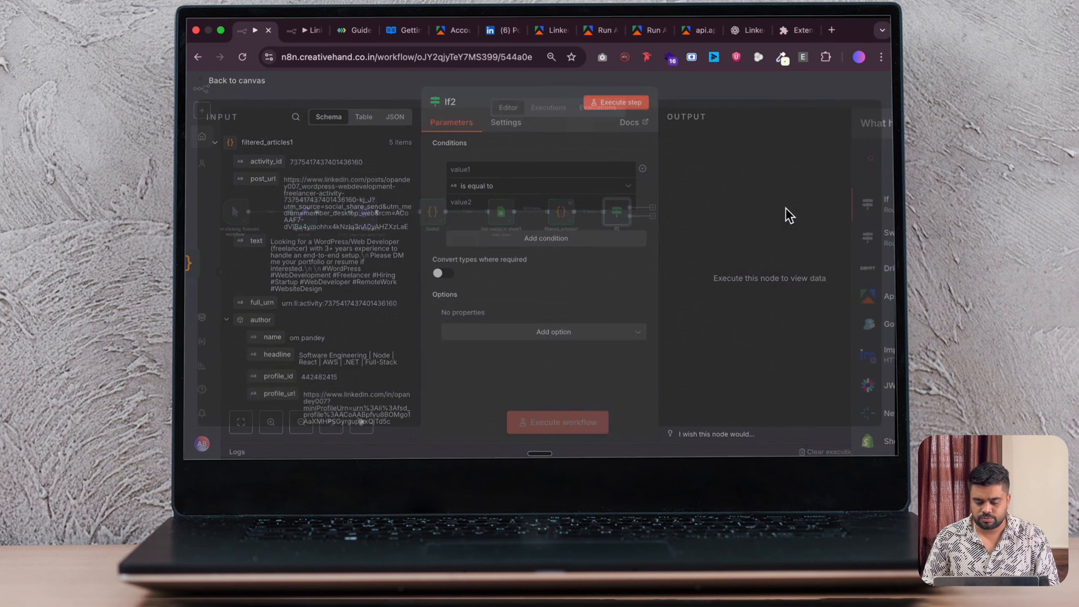
click(229, 85)
Replace the blank If node with a copy of the upper flow's If node, placed and connected after filtered_articles1.
scroll(331, 210, down, 3)
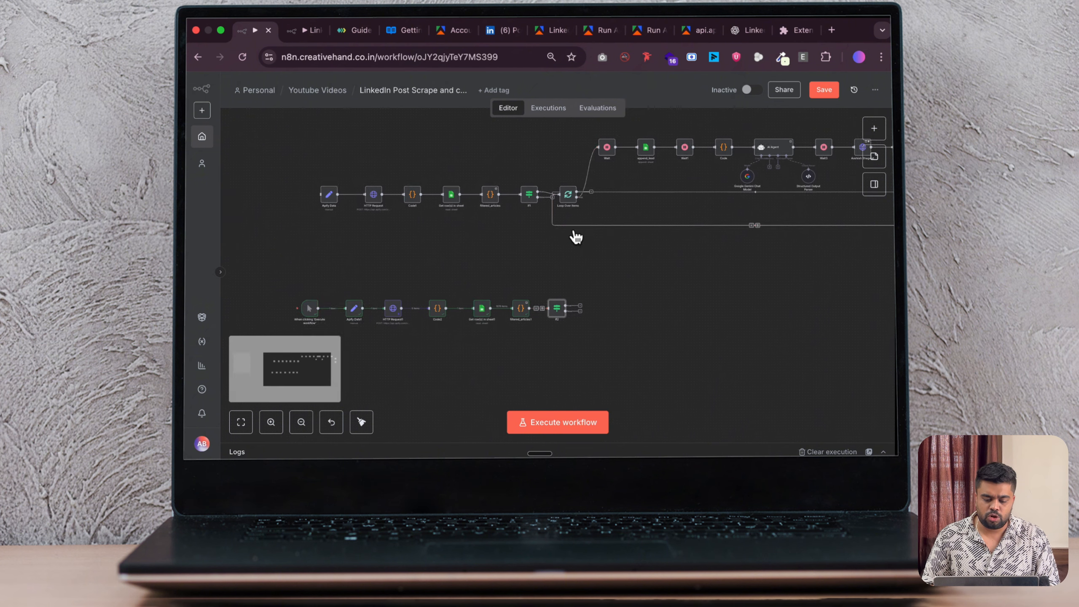
scroll(574, 231, up, 1)
double_click(519, 230)
key(Escape)
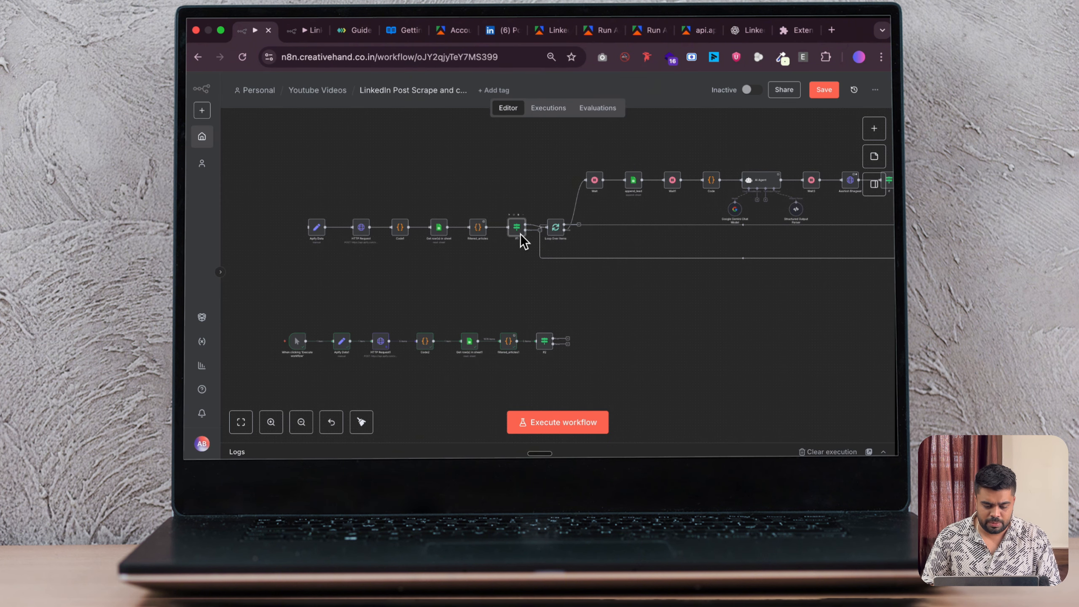
key(ctrl+c)
scroll(556, 323, down, 1)
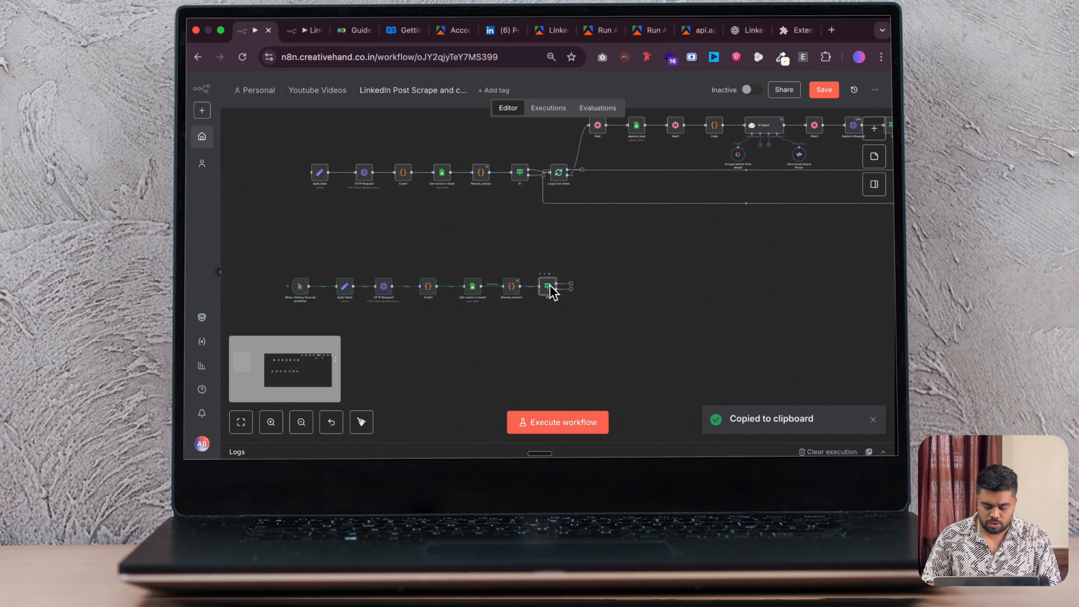
scroll(601, 257, up, 5)
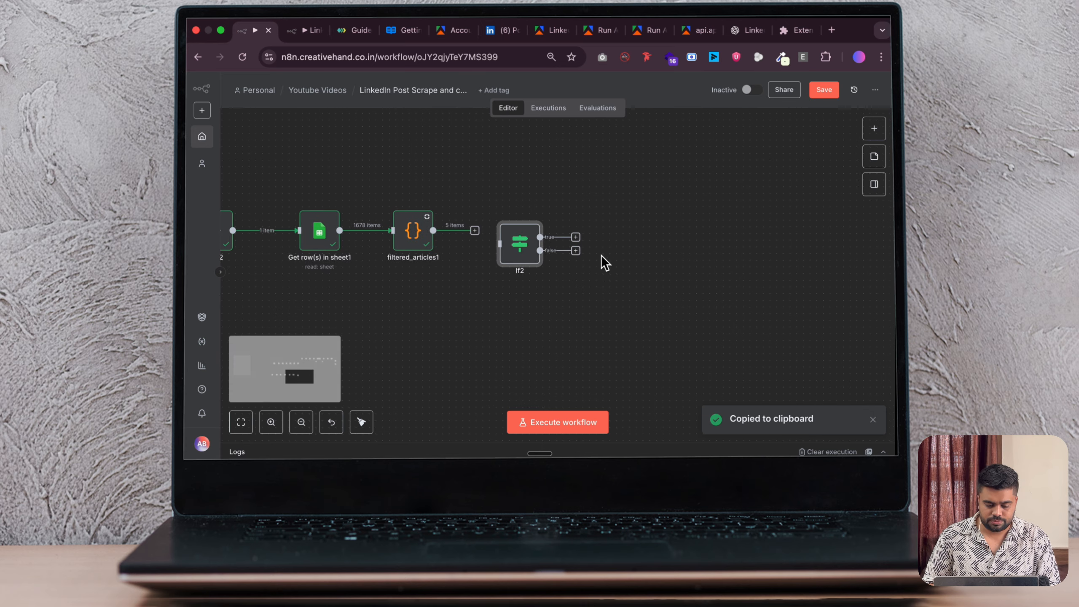
drag(525, 251, 519, 238)
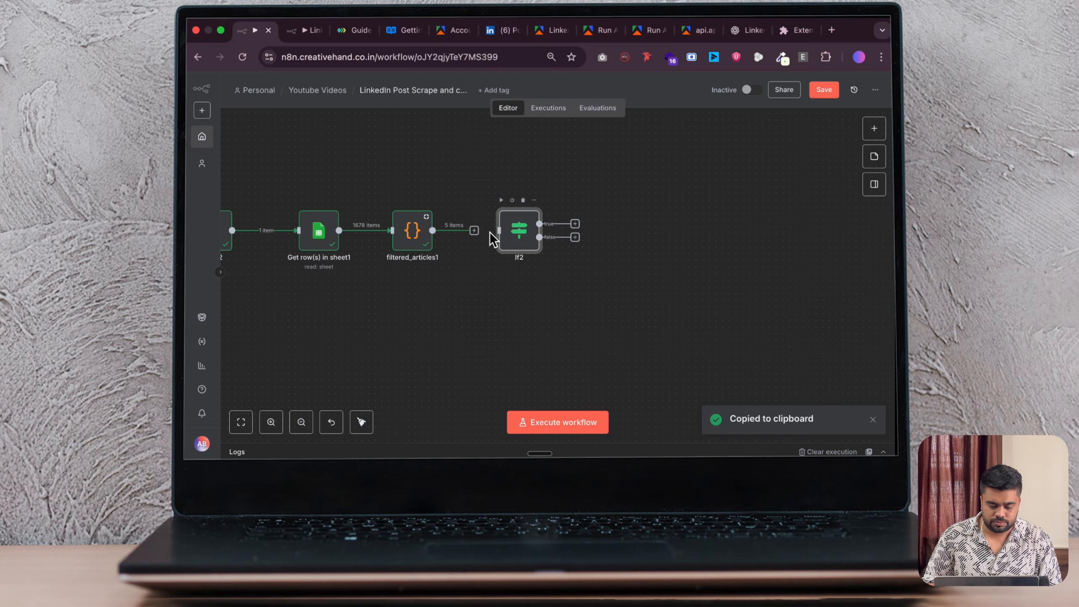
Examine the If2 node's activity_id condition, its evaluated expression and the available string comparison operators.
double_click(522, 238)
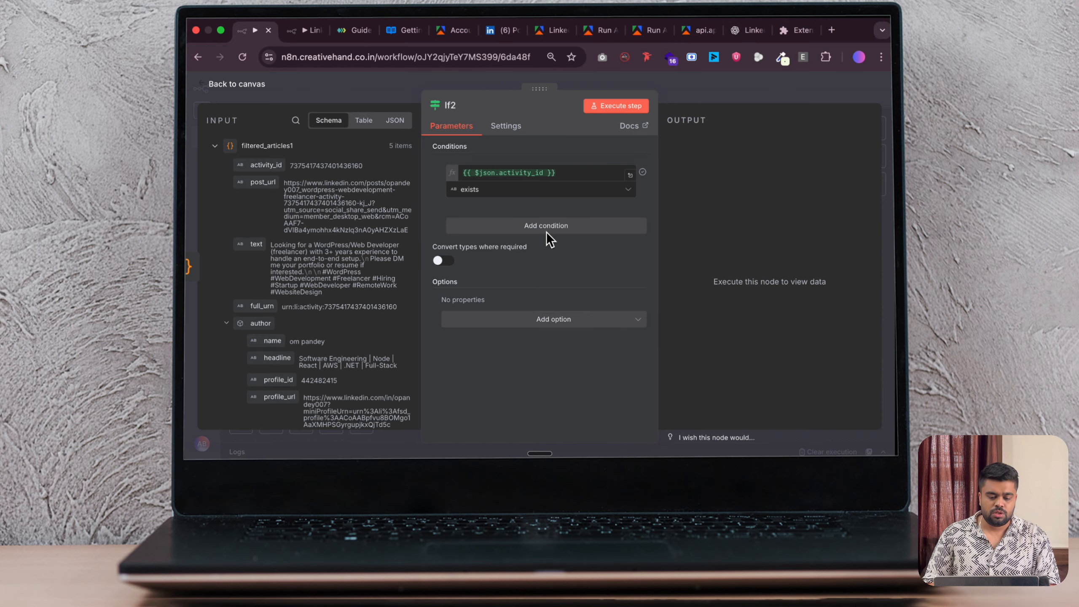
click(578, 176)
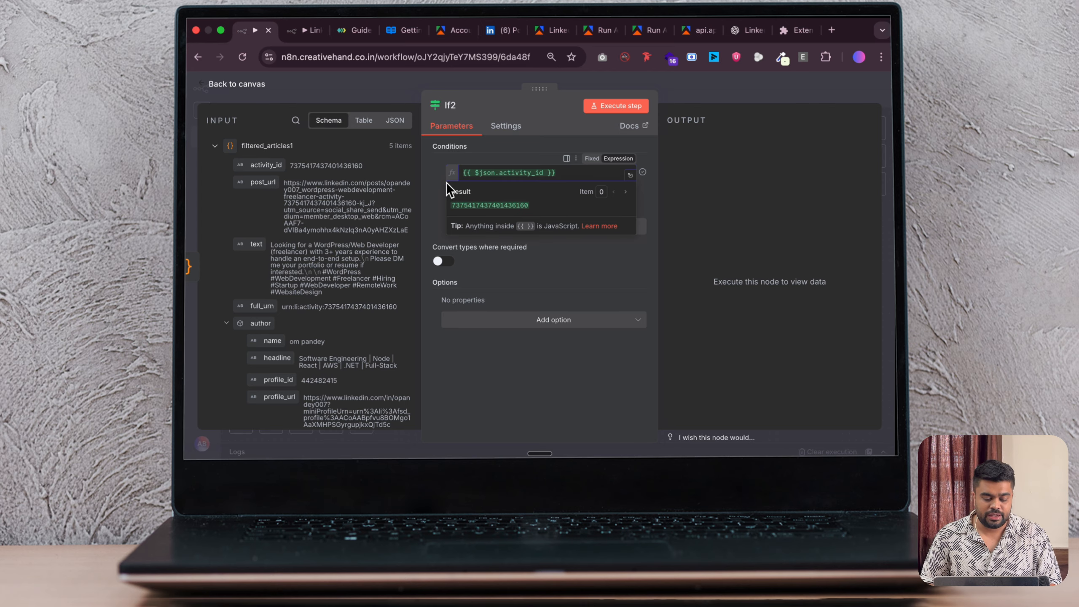
click(427, 182)
click(564, 175)
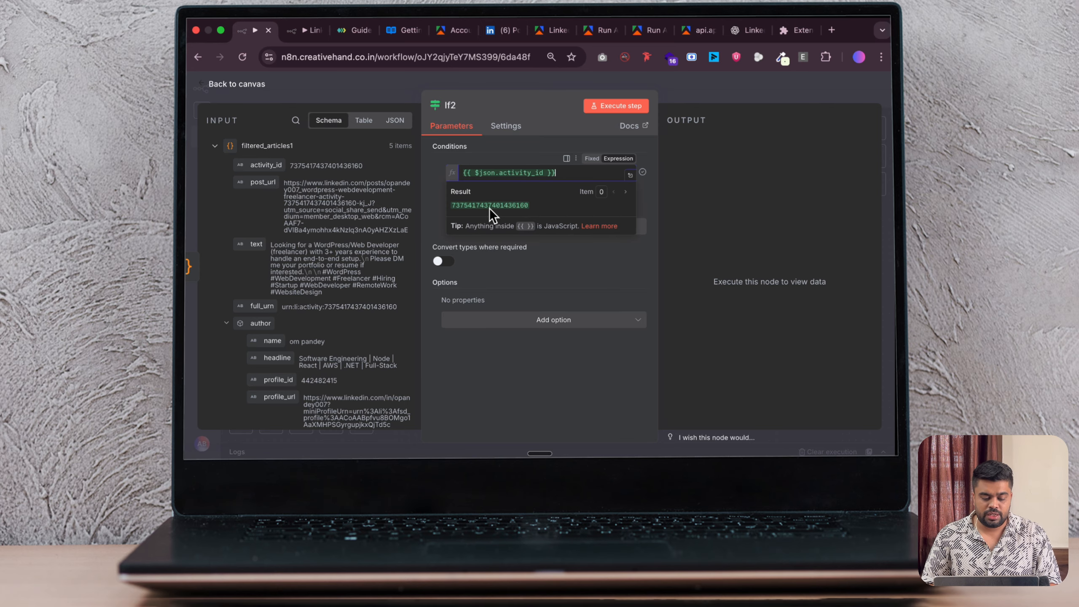
click(438, 165)
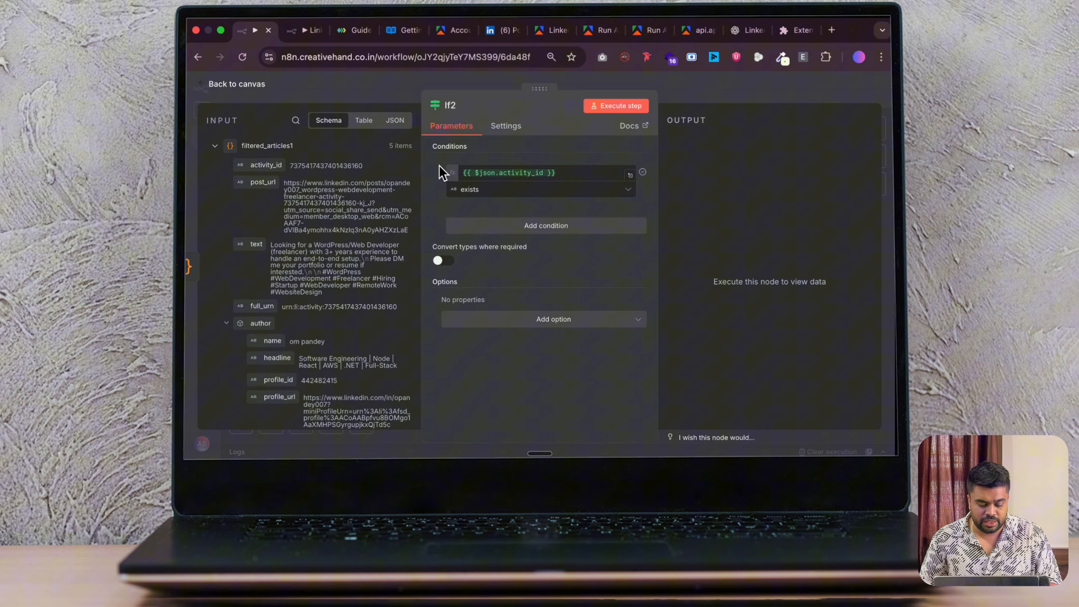
click(548, 191)
mouse_move(530, 217)
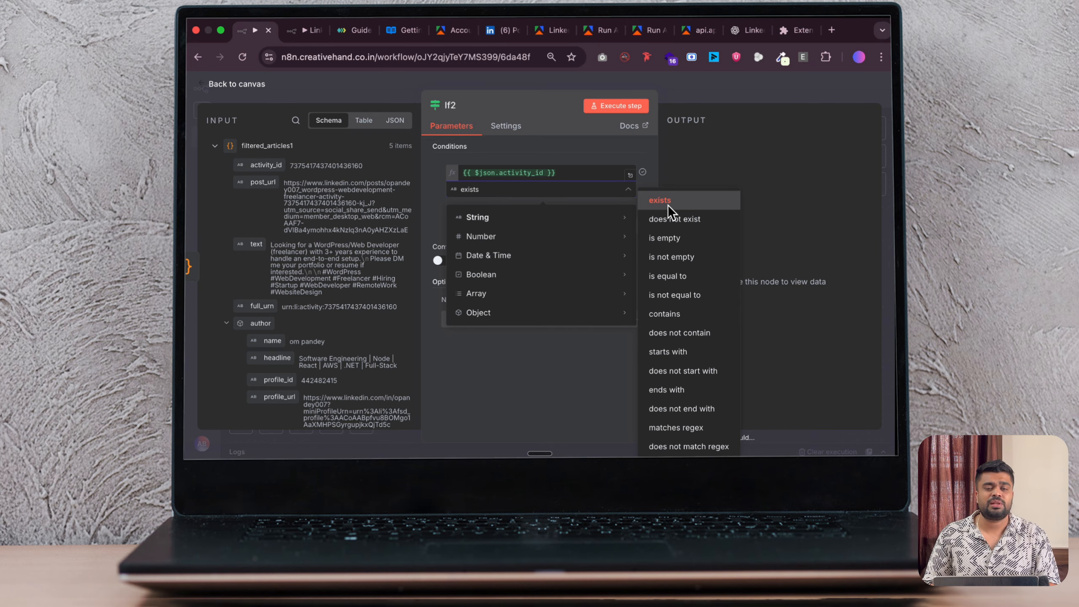
click(438, 164)
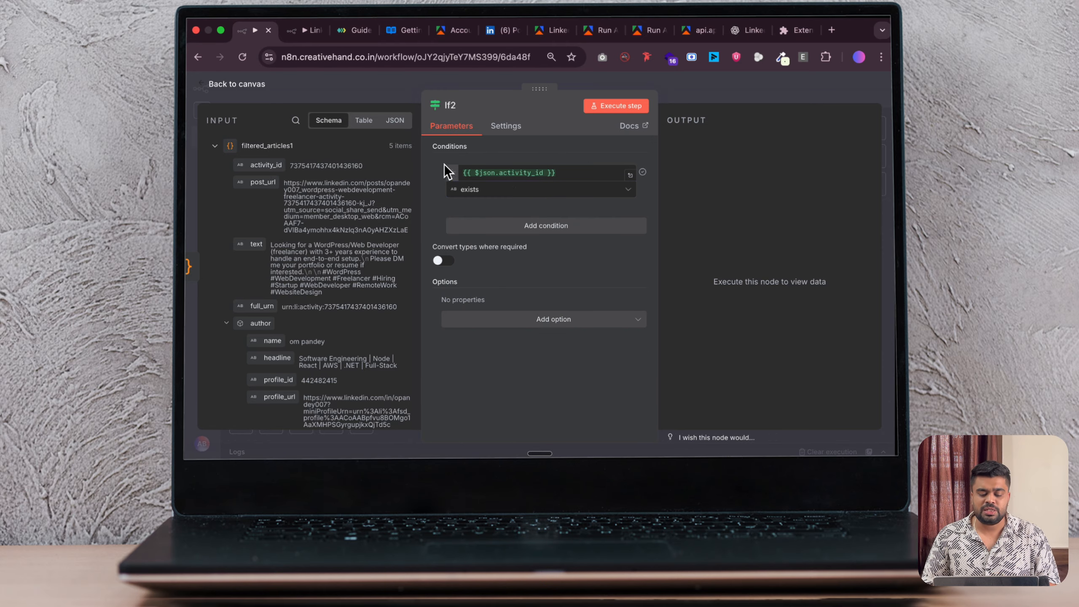
click(221, 85)
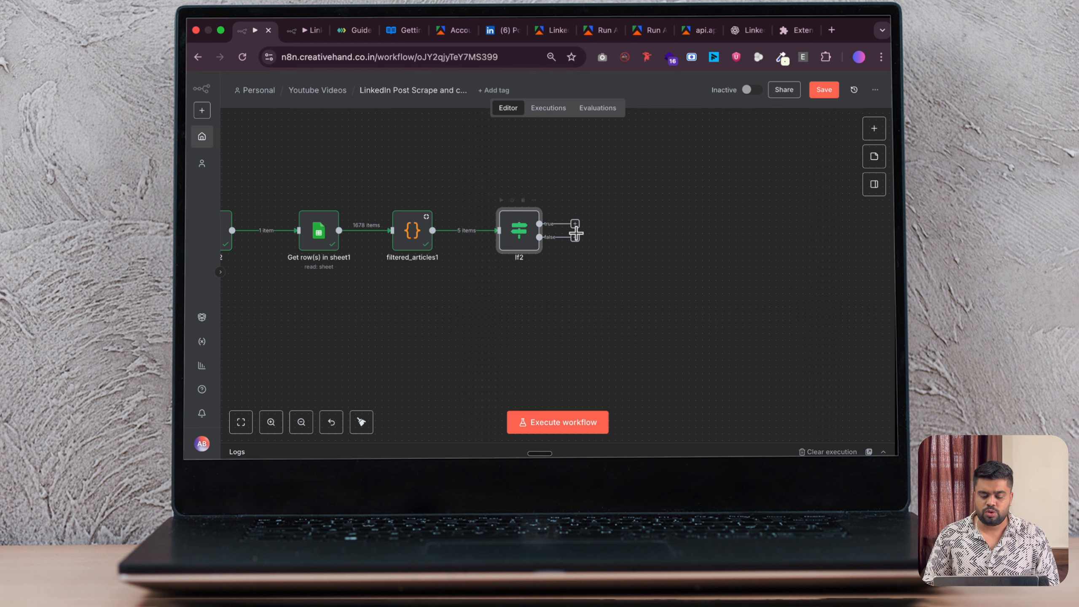
Execute the If2 node and check the posts listed in its True Branch output.
scroll(617, 210, down, 3)
scroll(617, 210, up, 5)
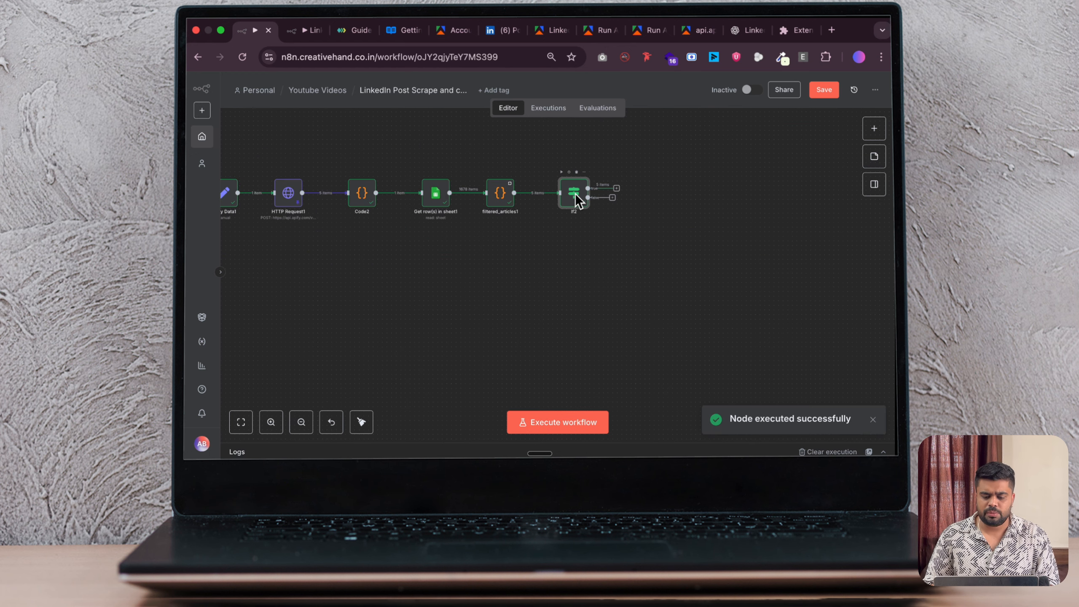
double_click(575, 193)
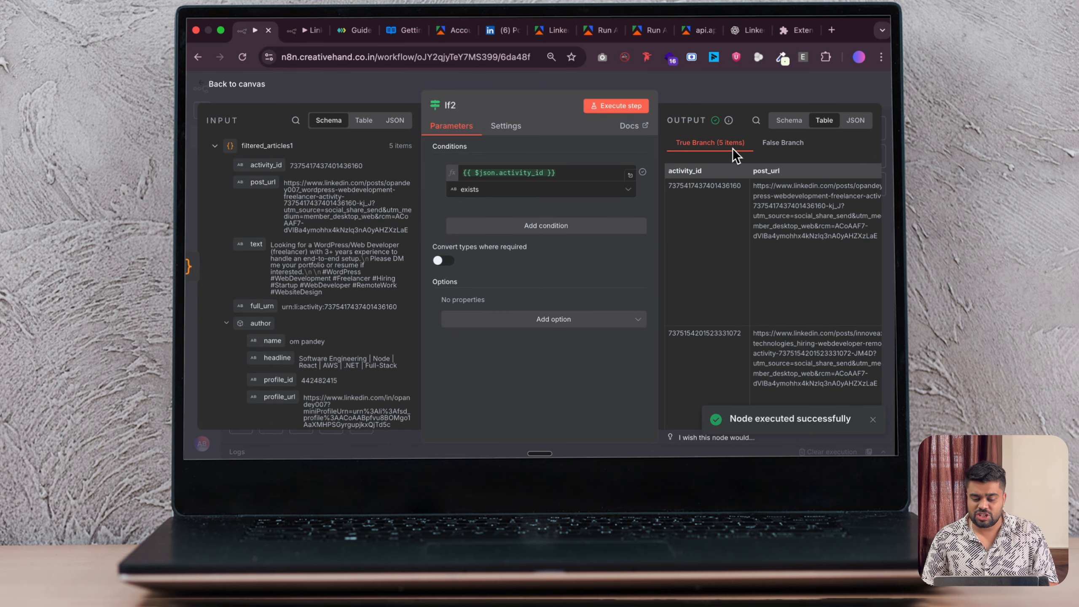
click(236, 83)
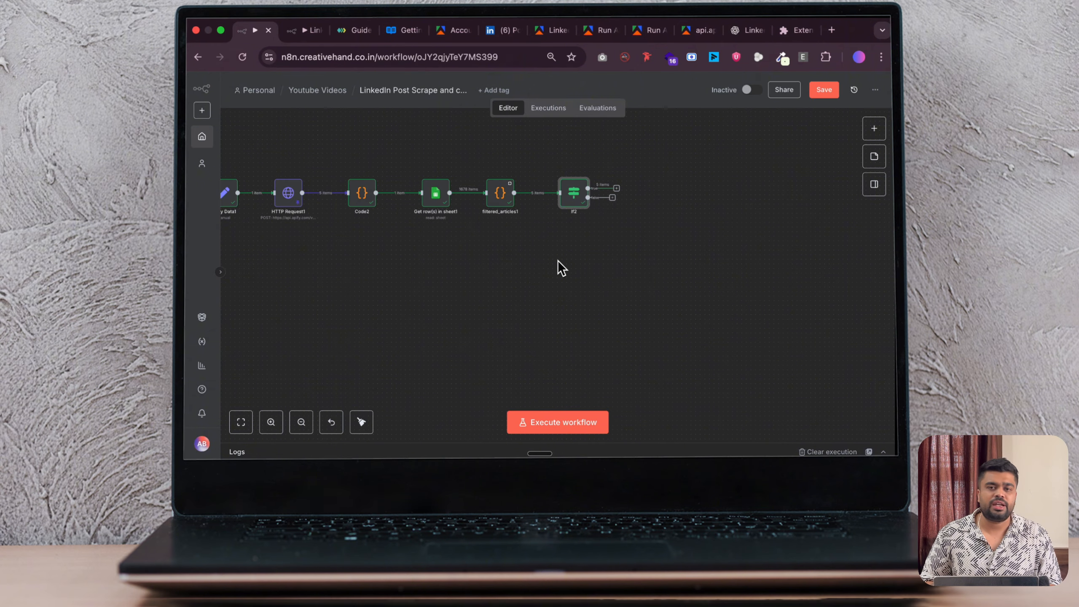
Add a Loop Over Items node to the If2 node's true output, keeping the batch size of 1.
scroll(552, 230, right, 3)
click(544, 192)
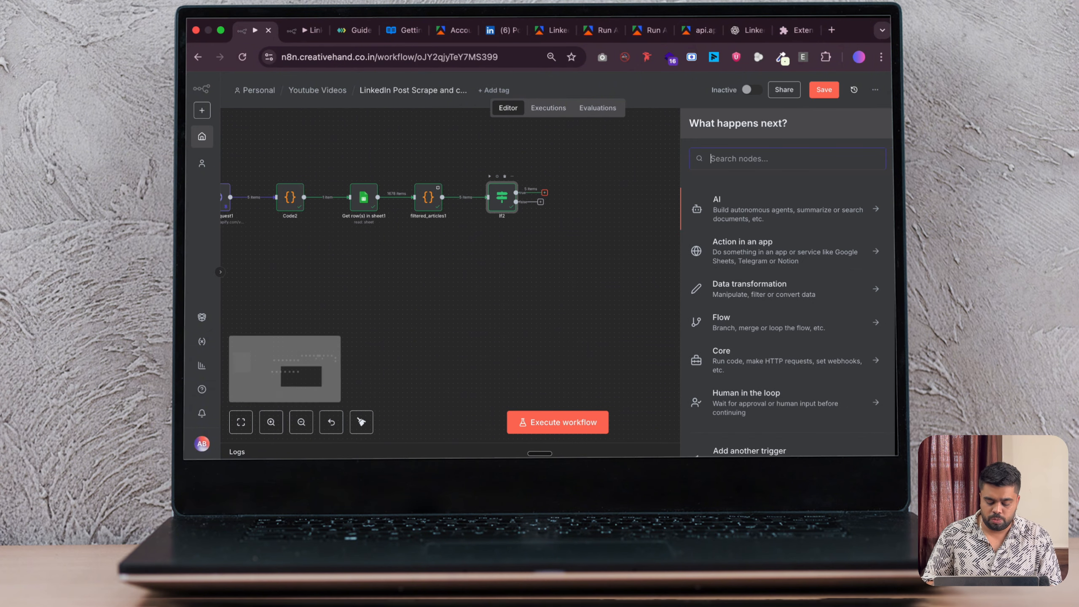
text(loo)
click(758, 211)
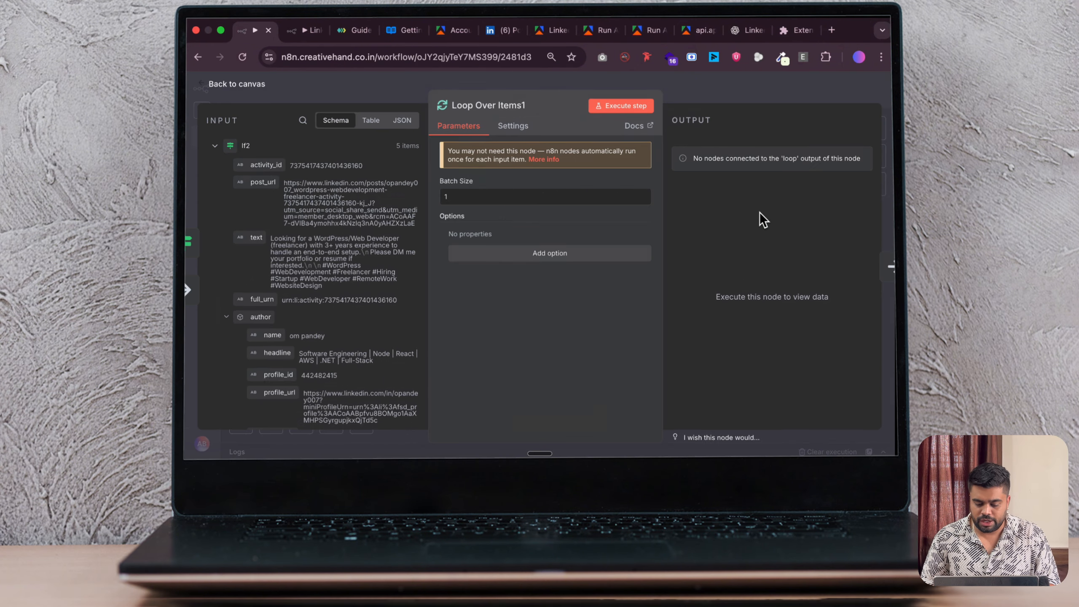
click(233, 85)
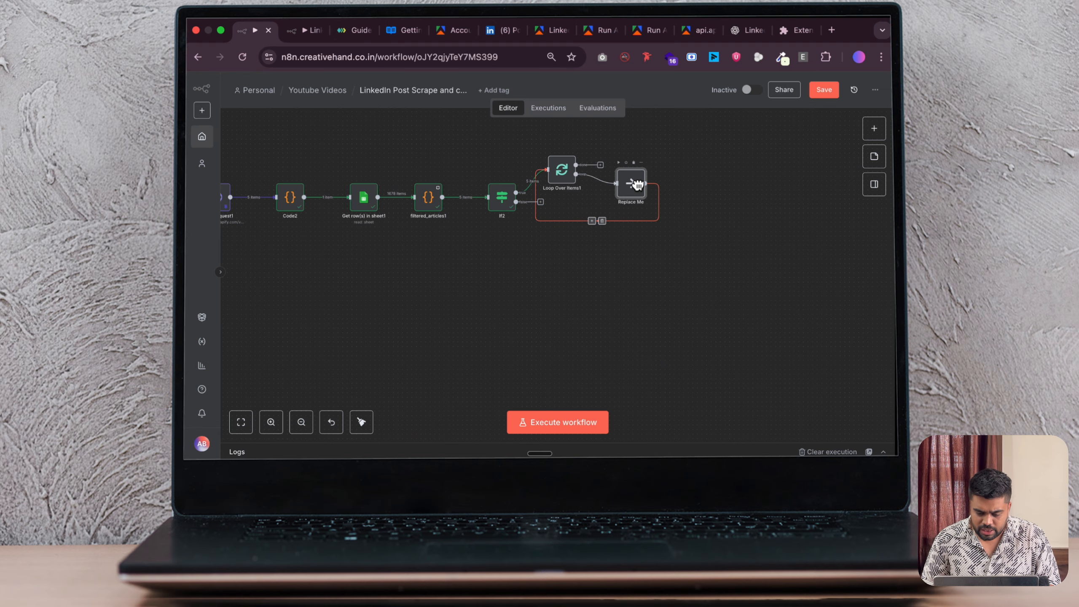
Delete the Replace Me placeholder and the connection that runs from the Loop Over Items1 node's loop output back to its own input.
click(634, 163)
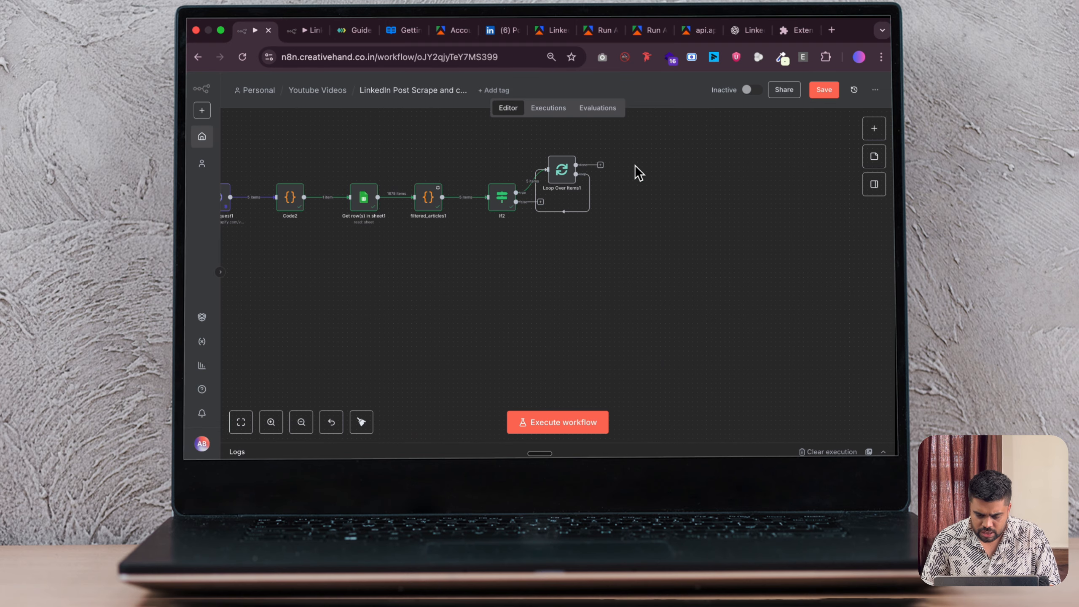
click(568, 211)
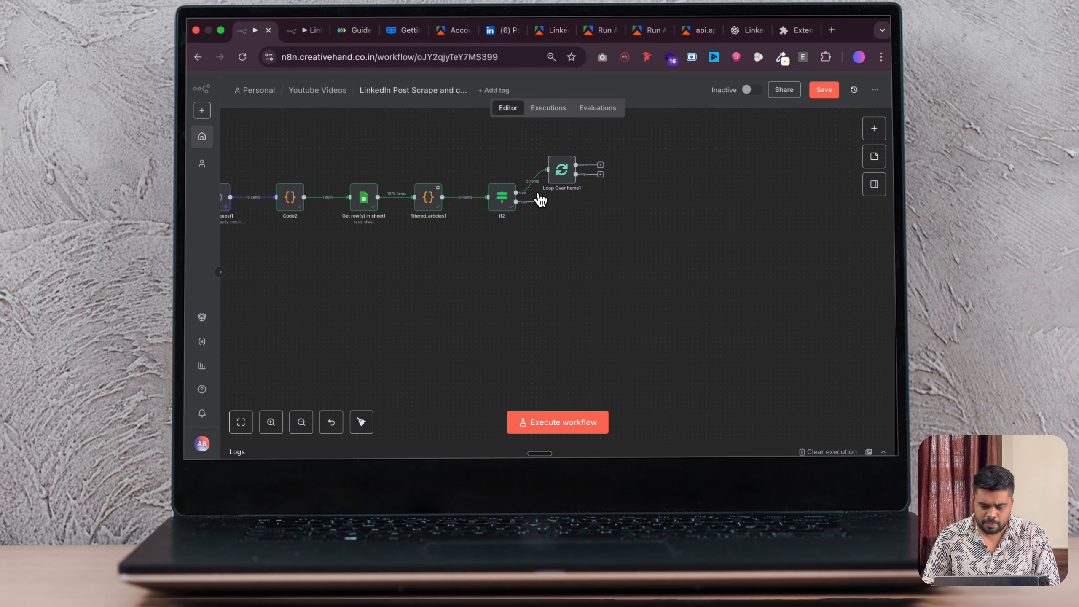
scroll(612, 144, up, 5)
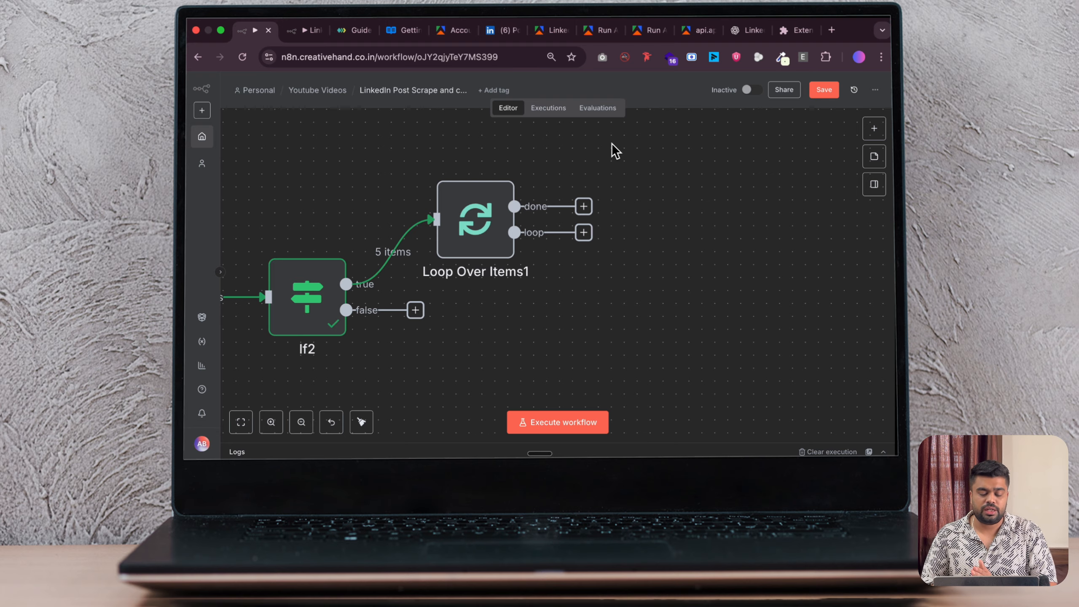
mouse_move(552, 246)
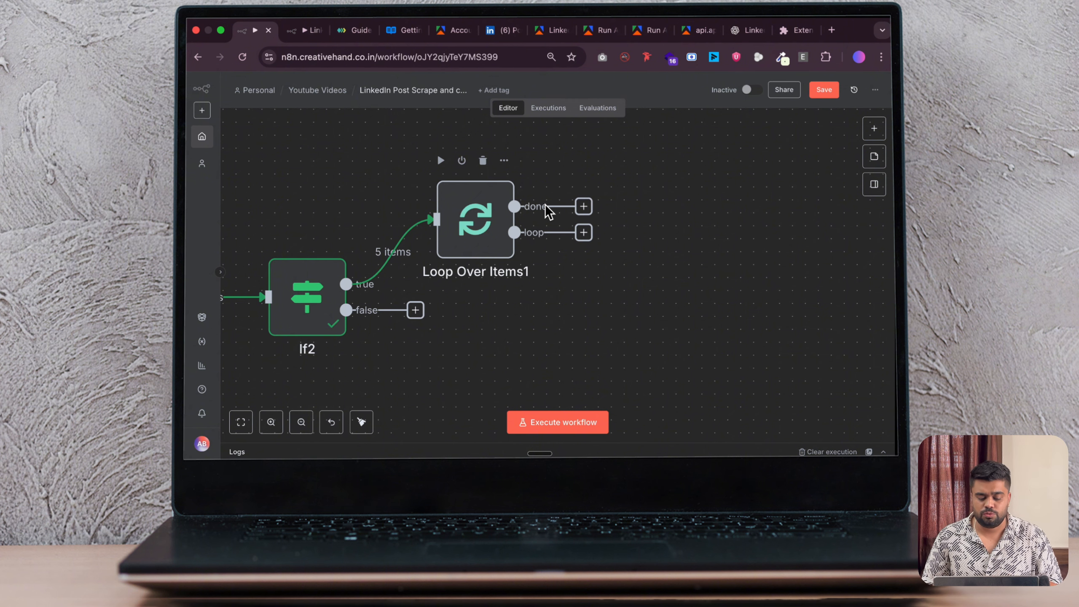
scroll(544, 203, down, 5)
scroll(544, 204, up, 6)
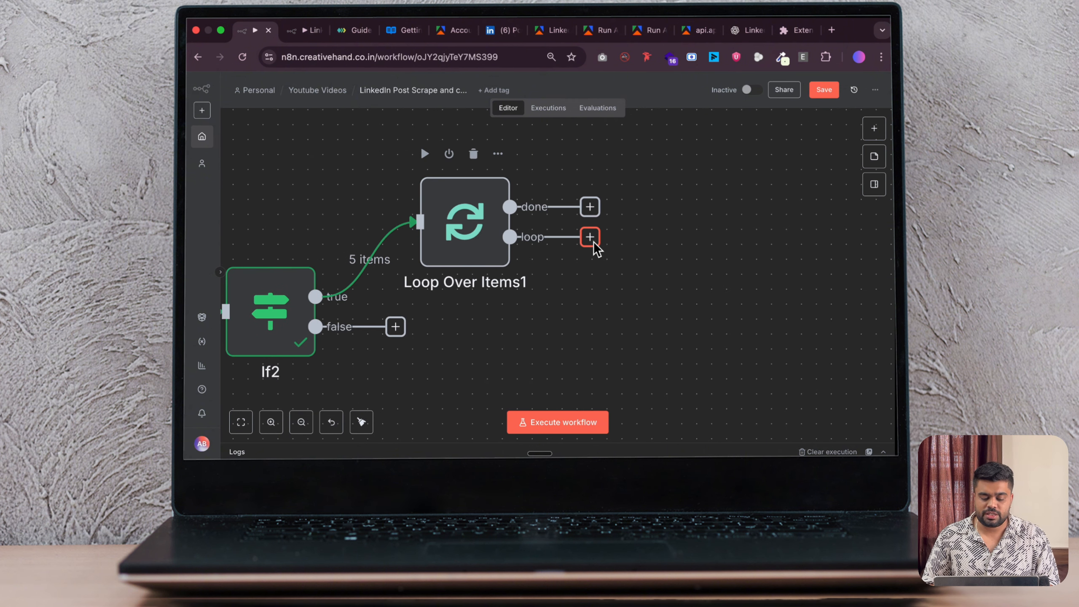
Paste copies of the Wait, append_lead and Wait nodes beside Loop Over Items1 and connect its loop output to Wait2.
scroll(593, 242, down, 6)
key(super+c)
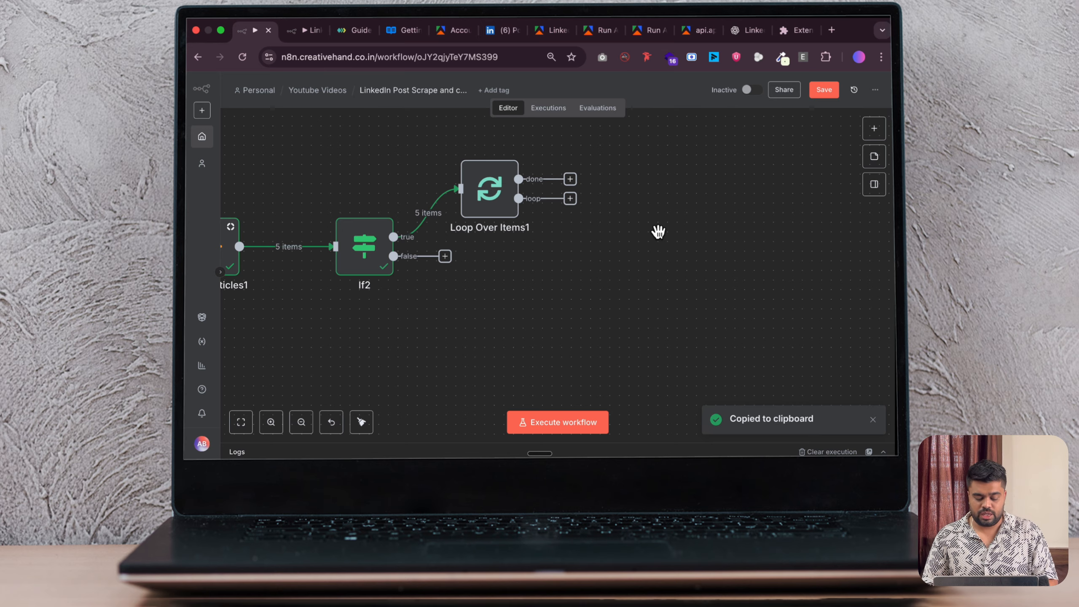
key(super+v)
drag(862, 313, 761, 212)
scroll(571, 280, right, 5)
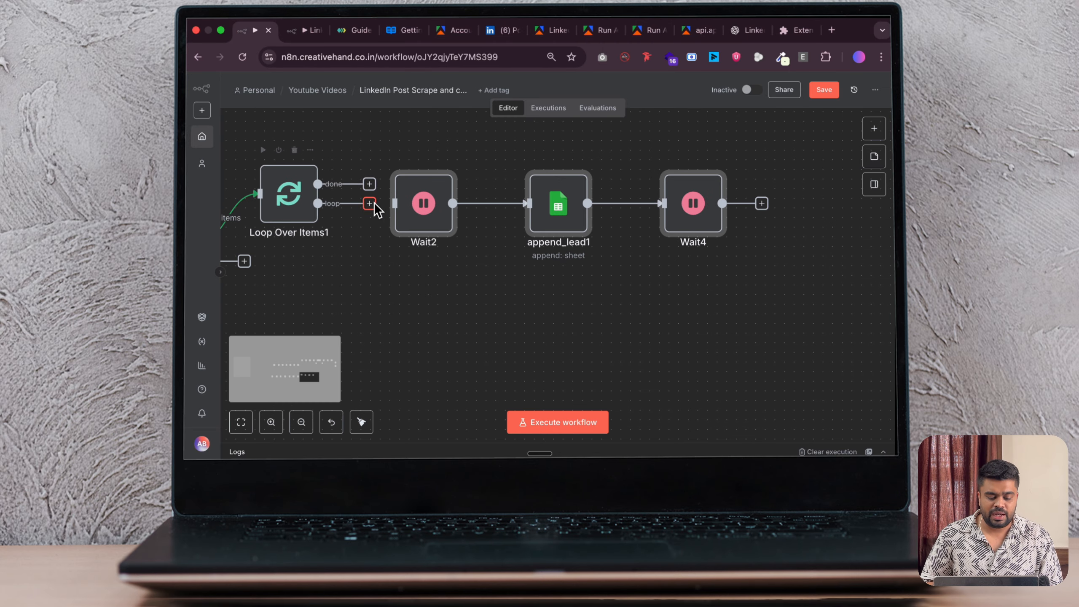
drag(376, 209, 416, 211)
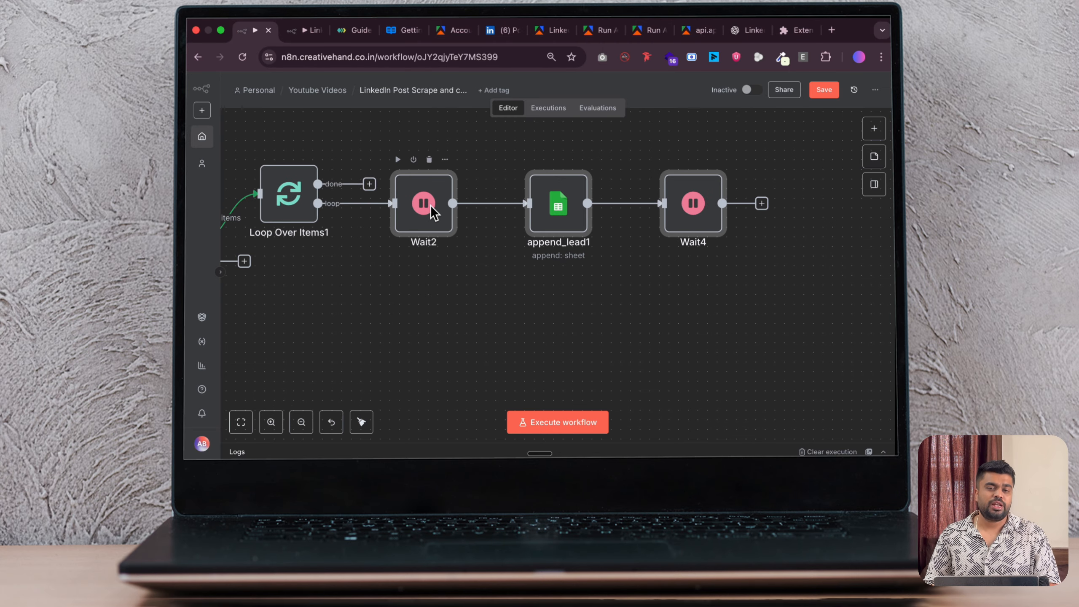
Examine the Wait2 node's random wait amount expression and the append_lead1 node's Google Sheets append settings.
double_click(428, 208)
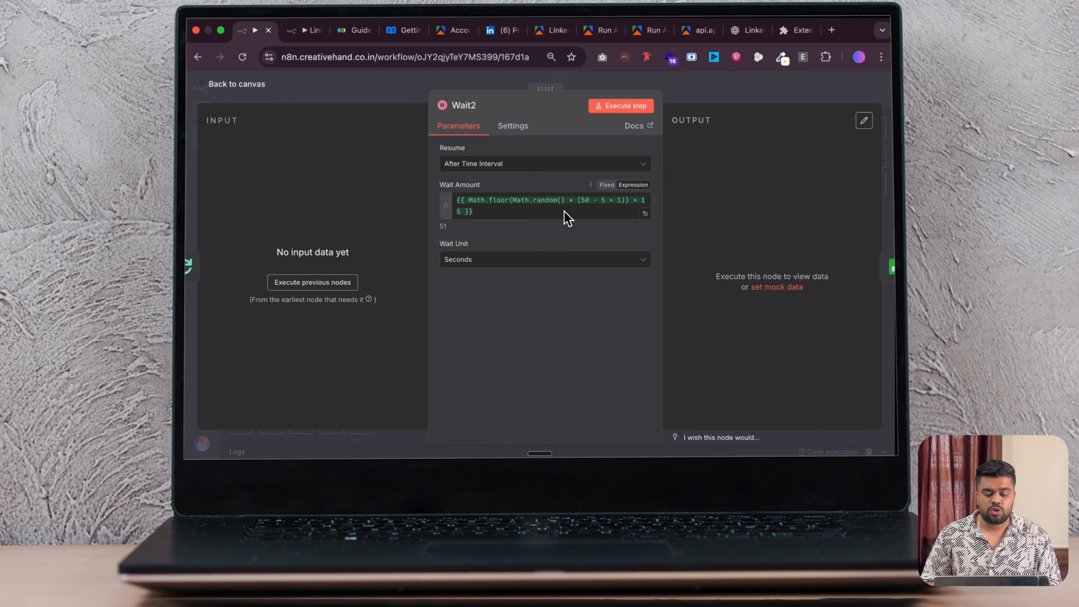
click(565, 213)
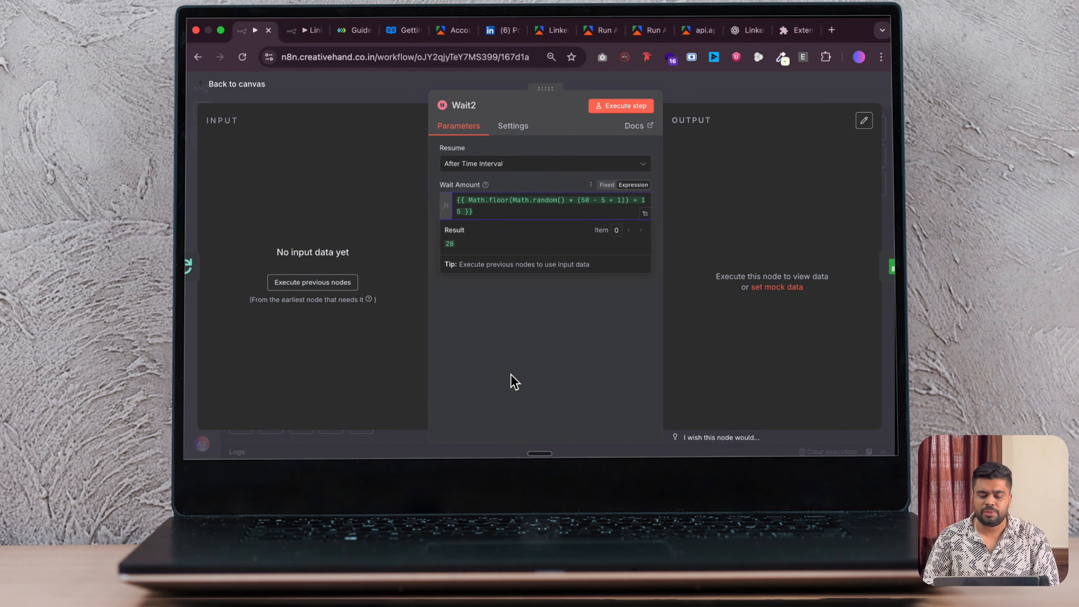
click(518, 212)
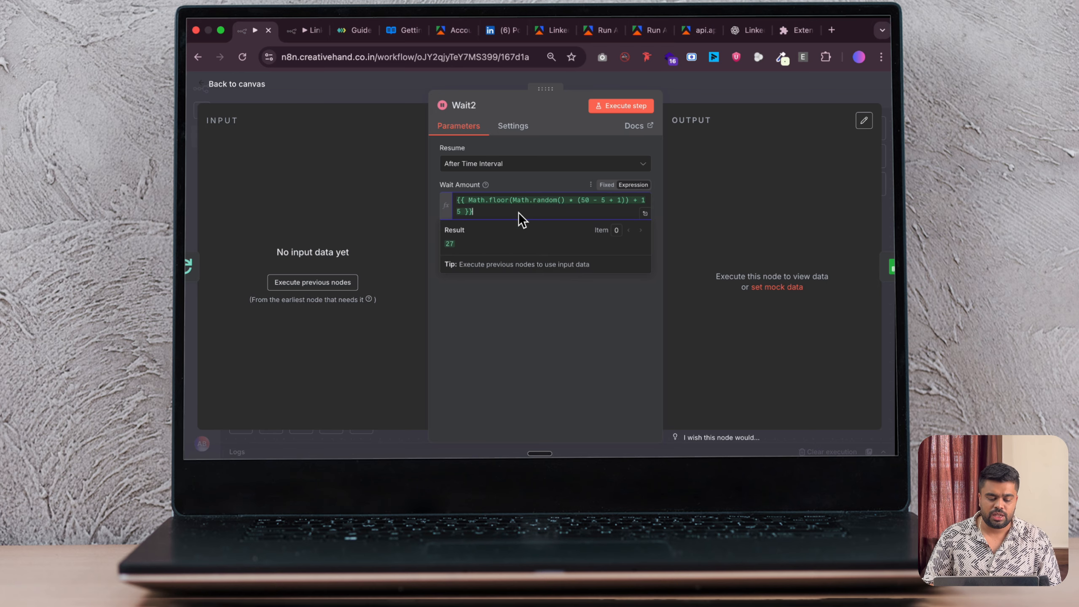
click(507, 353)
click(520, 217)
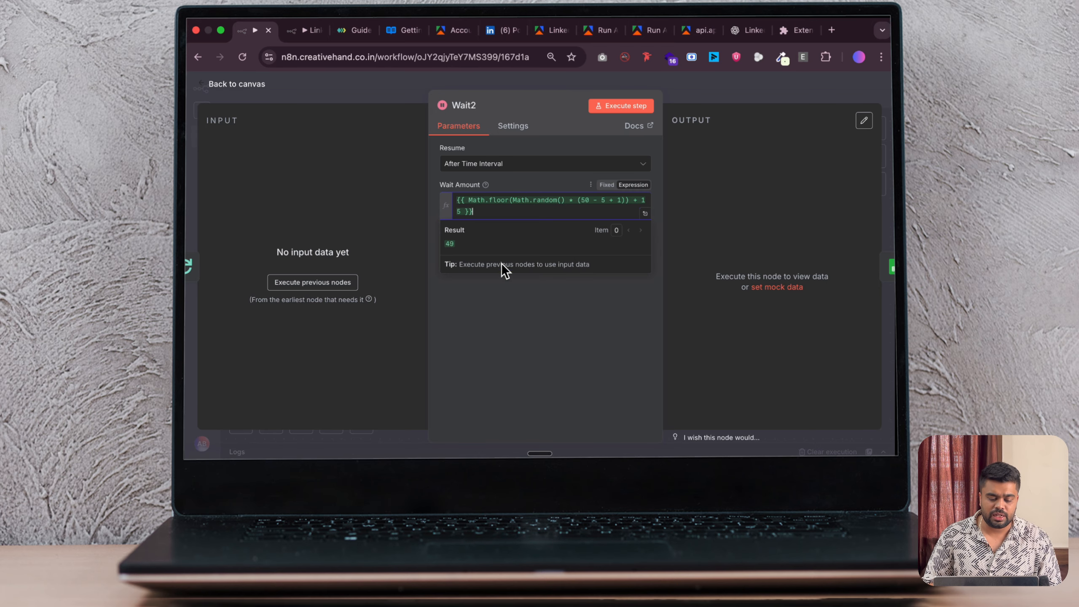
click(481, 331)
click(507, 216)
click(504, 330)
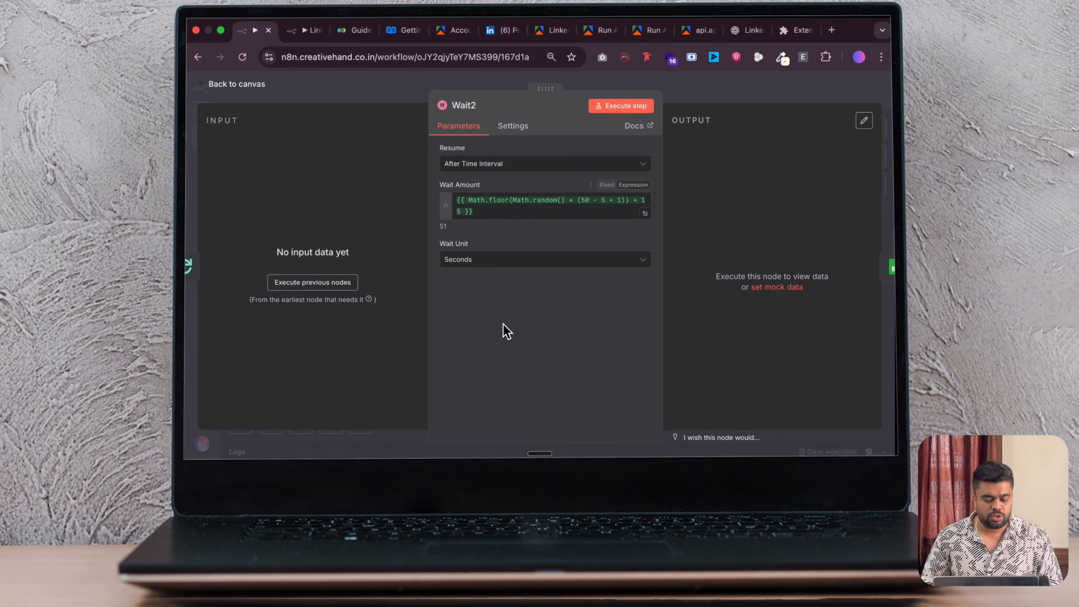
click(219, 87)
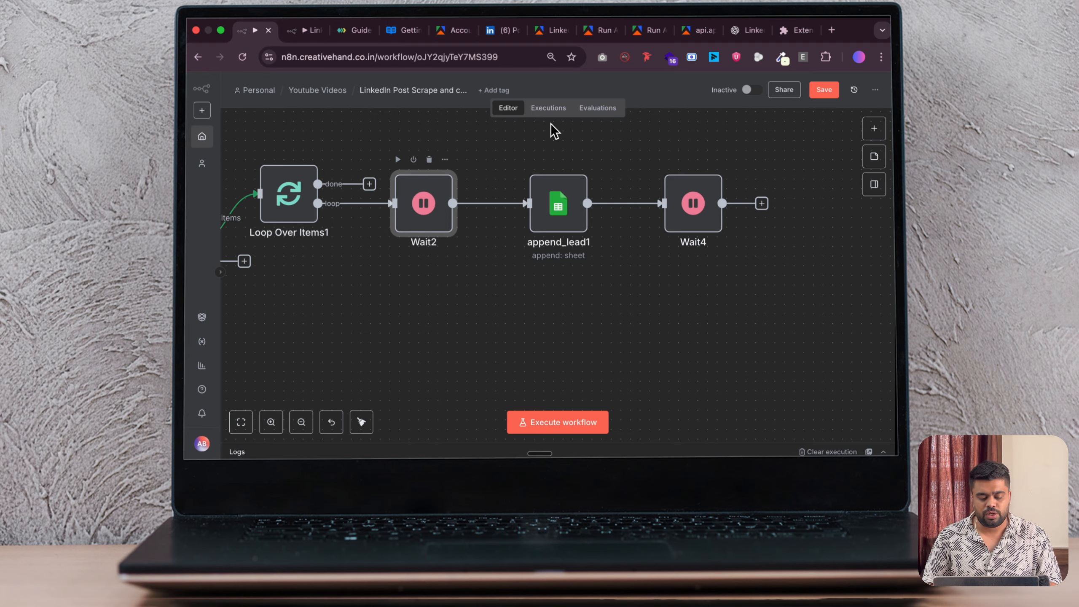
double_click(561, 207)
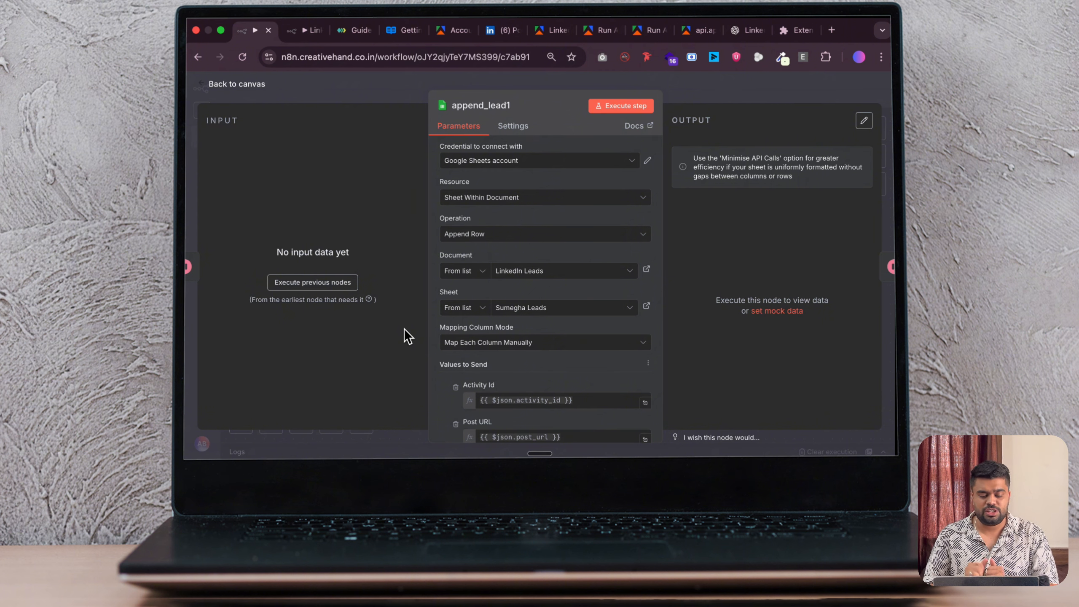
click(223, 84)
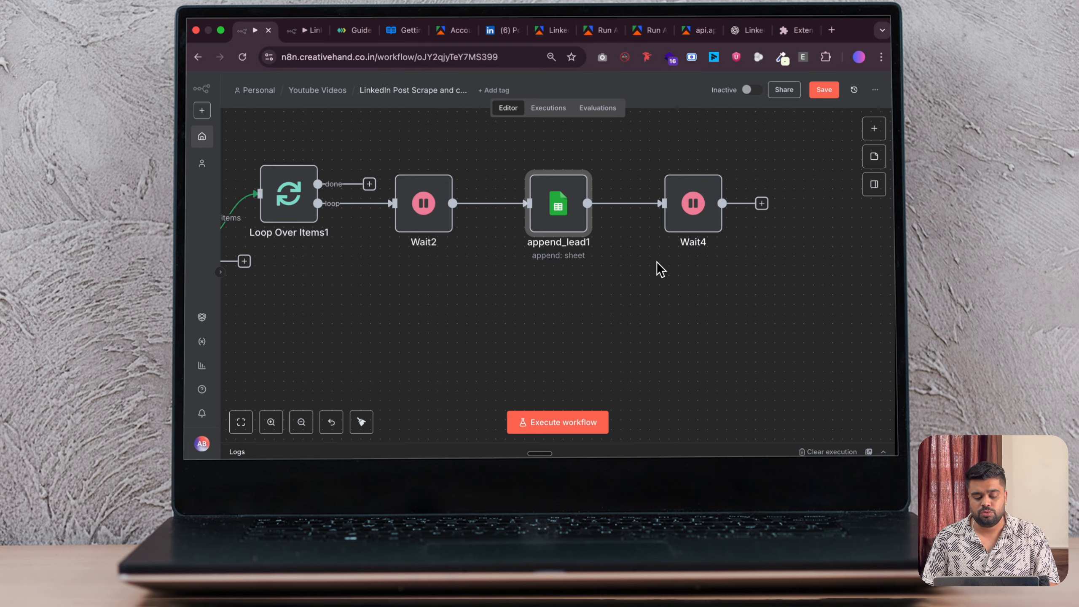
Copy the upper flow's Code node and place the copy just after Wait4 in the lower flow.
scroll(681, 260, down, 10)
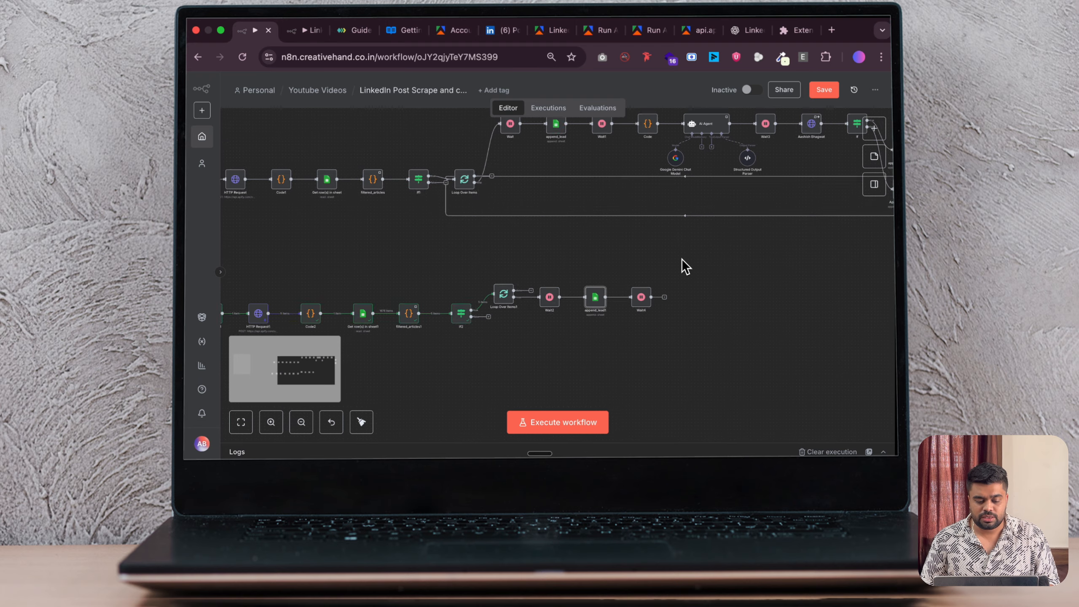
click(642, 154)
key(super+c)
scroll(580, 289, down, 3)
scroll(580, 289, up, 3)
key(super+v)
drag(604, 206, 580, 193)
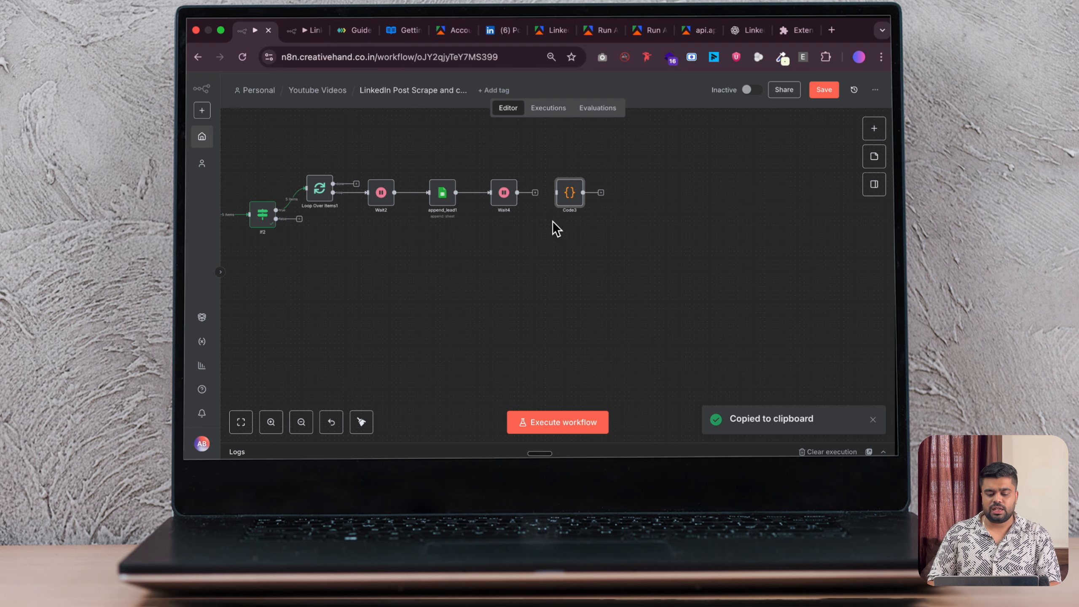
click(535, 192)
text(code)
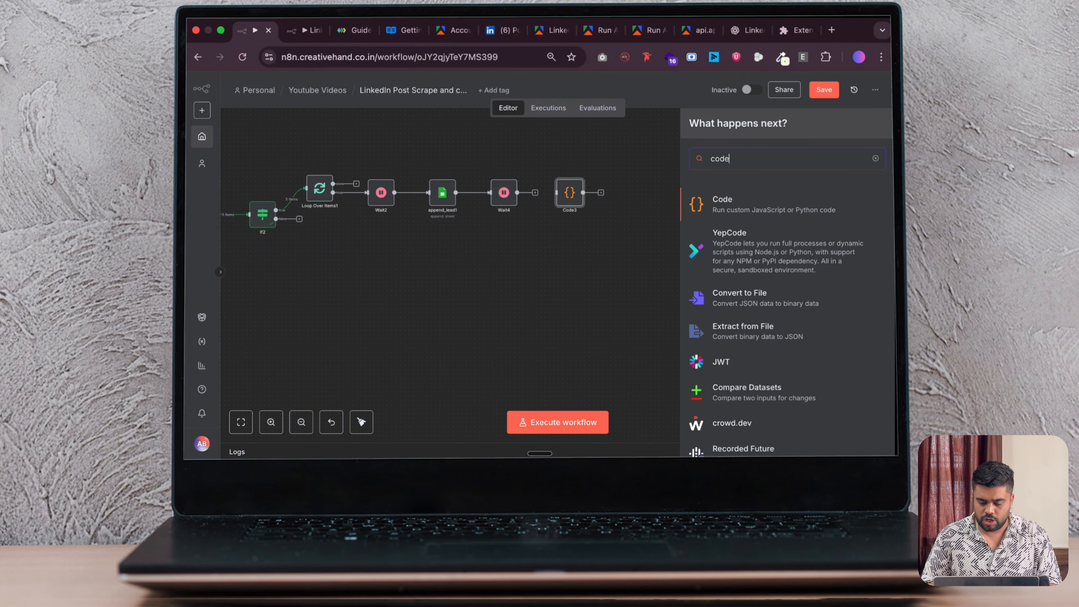
key(Escape)
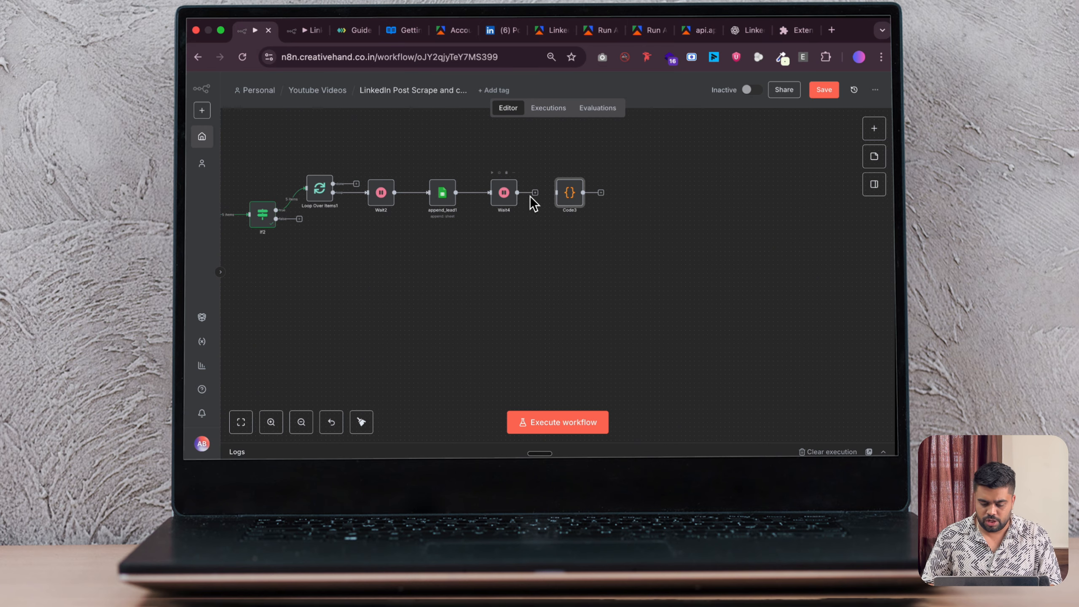
Connect Wait4 to the Code3 node and review its JavaScript that extracts the last part of the Post URN.
drag(578, 196, 578, 196)
double_click(573, 194)
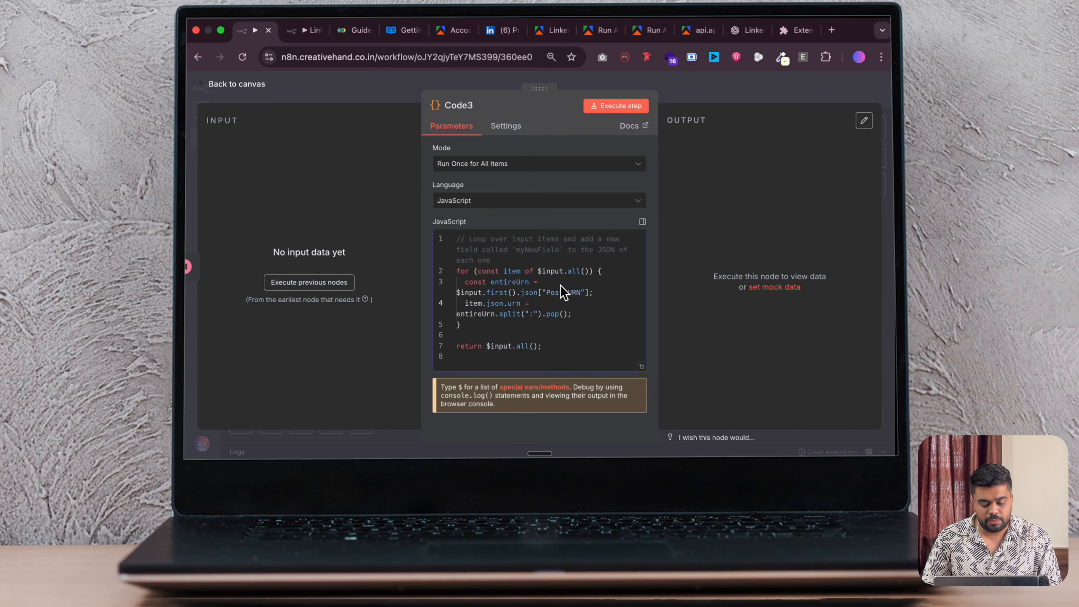
click(572, 303)
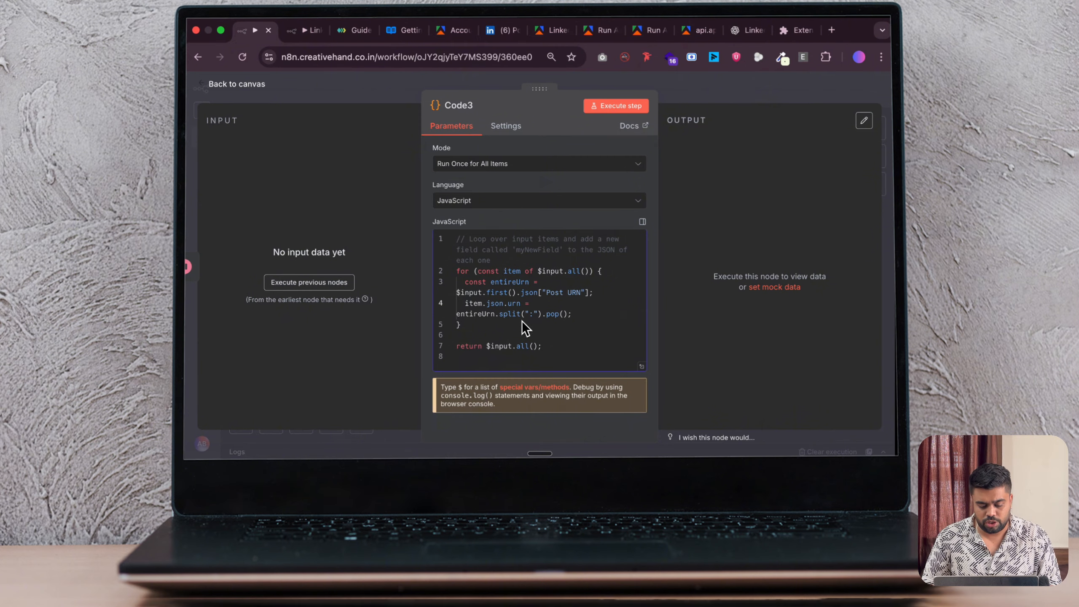
click(225, 83)
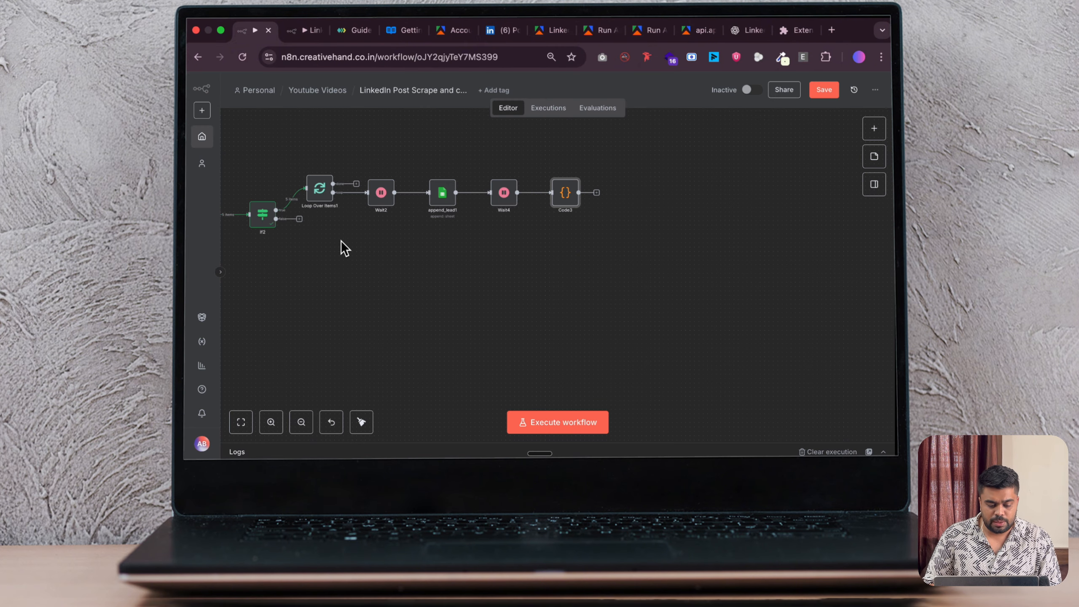
Examine the full_urn values in the If2 node's True Branch output, focusing on the number after "urn:li:activity:".
scroll(341, 241, left, 10)
click(683, 264)
double_click(265, 215)
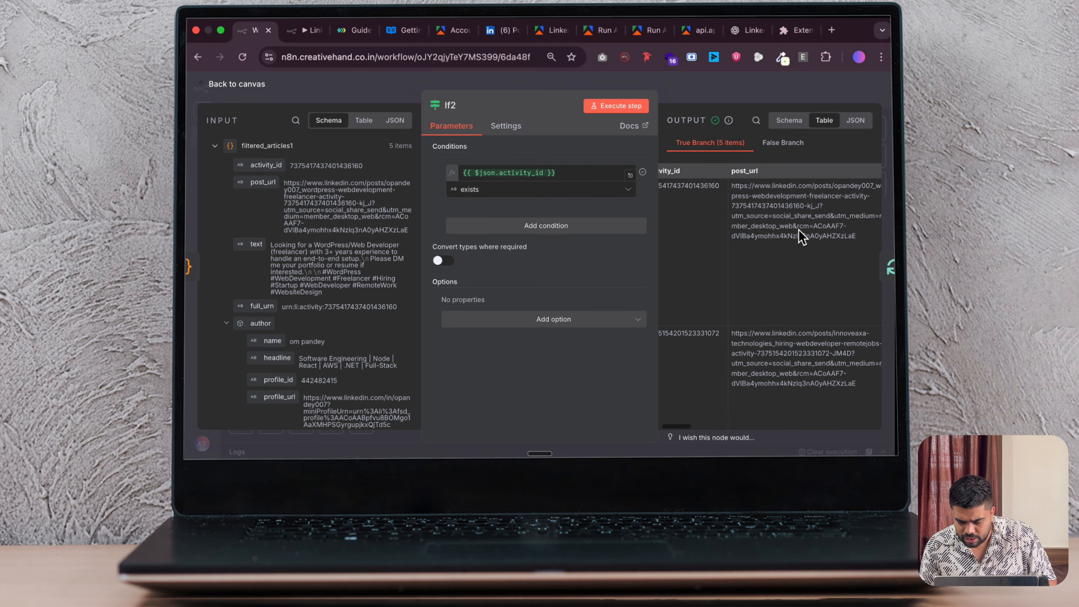
scroll(798, 230, right, 10)
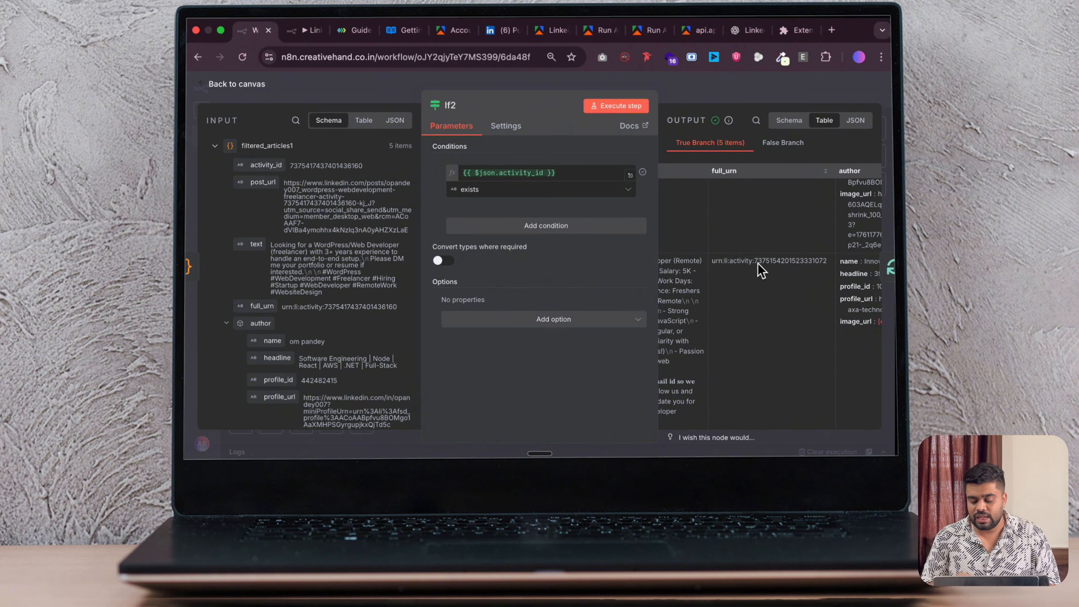
scroll(729, 264, up, 5)
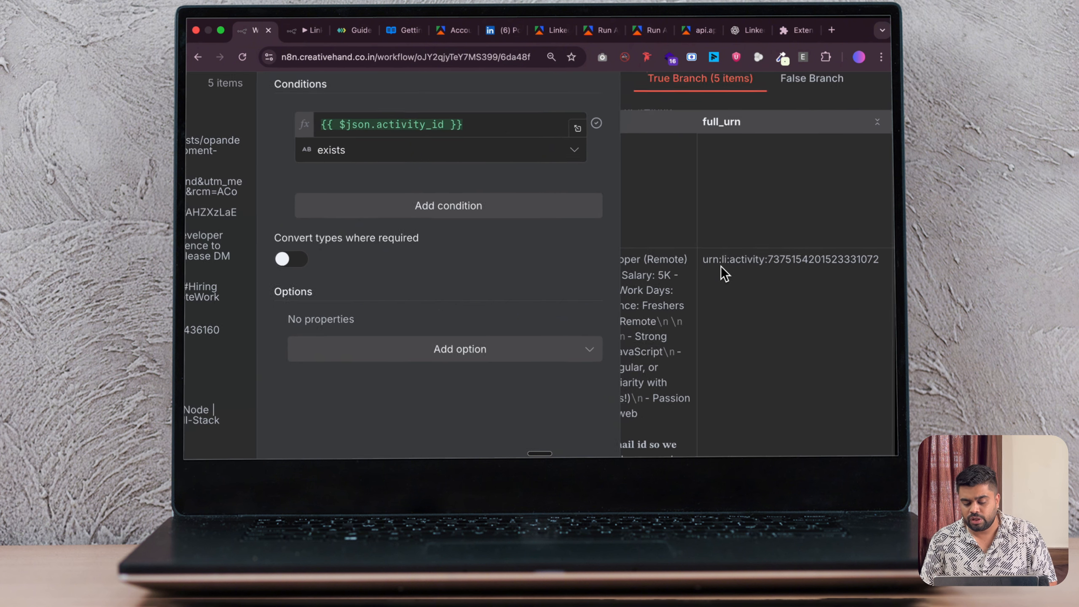
scroll(720, 267, down, 2)
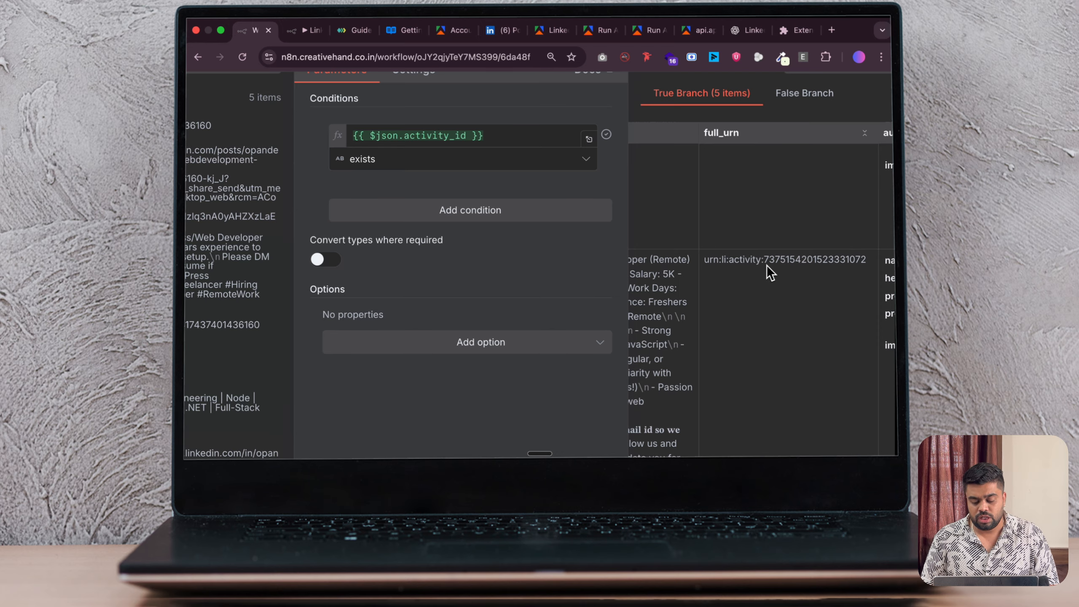
drag(766, 263, 851, 263)
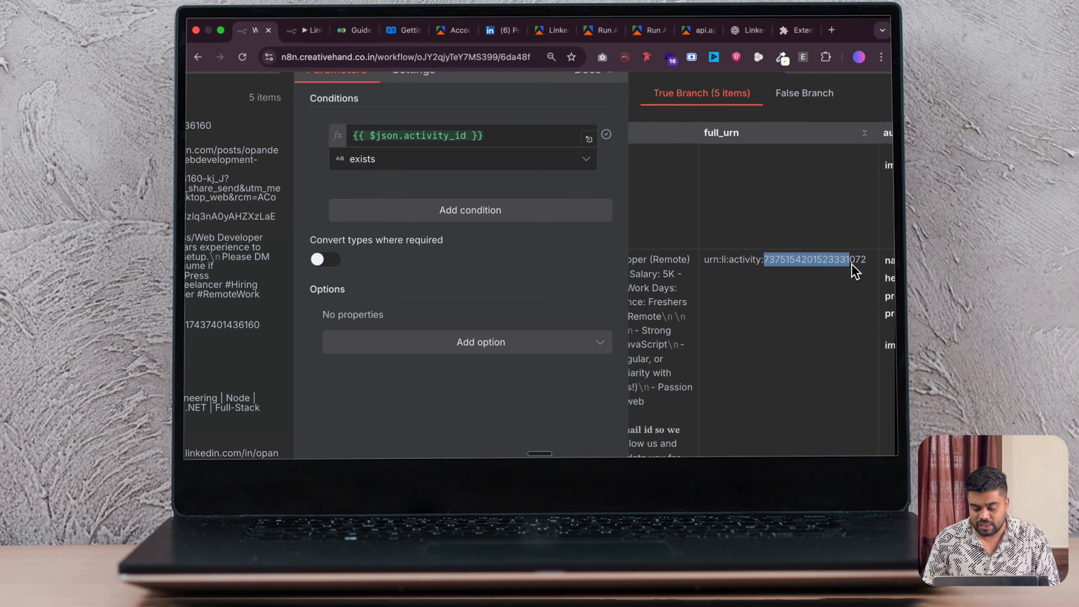
click(851, 263)
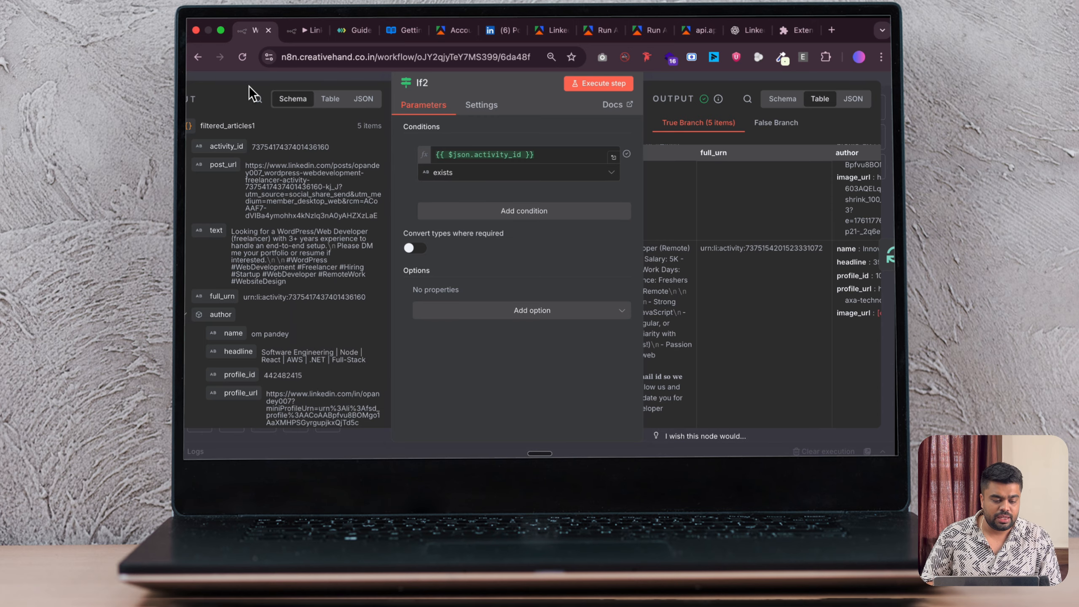
Recheck the Code3 node's JavaScript that splits the URN and keeps its last part.
click(250, 88)
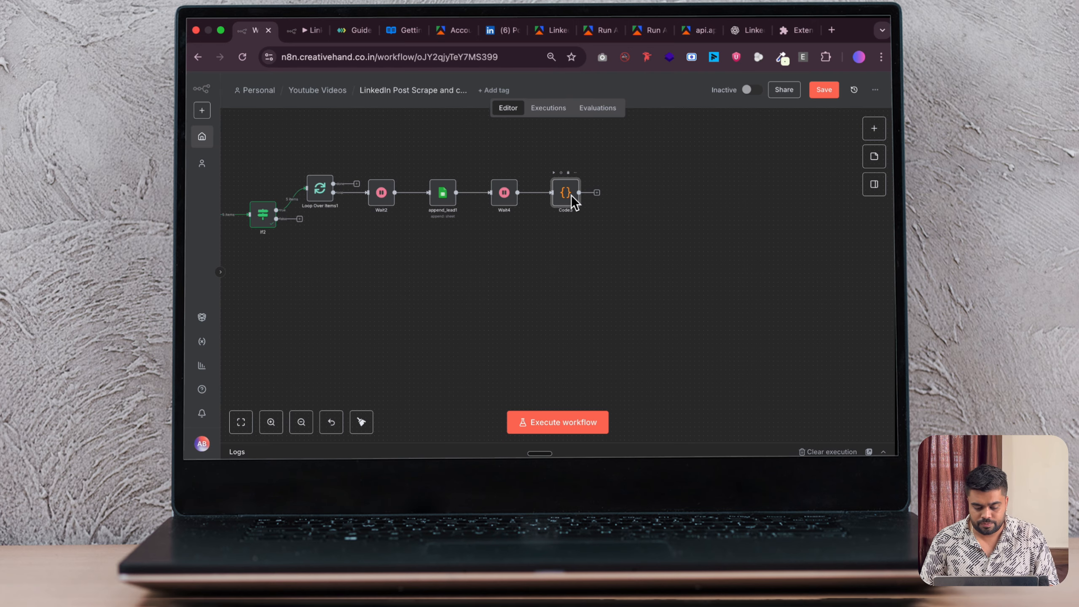
double_click(570, 194)
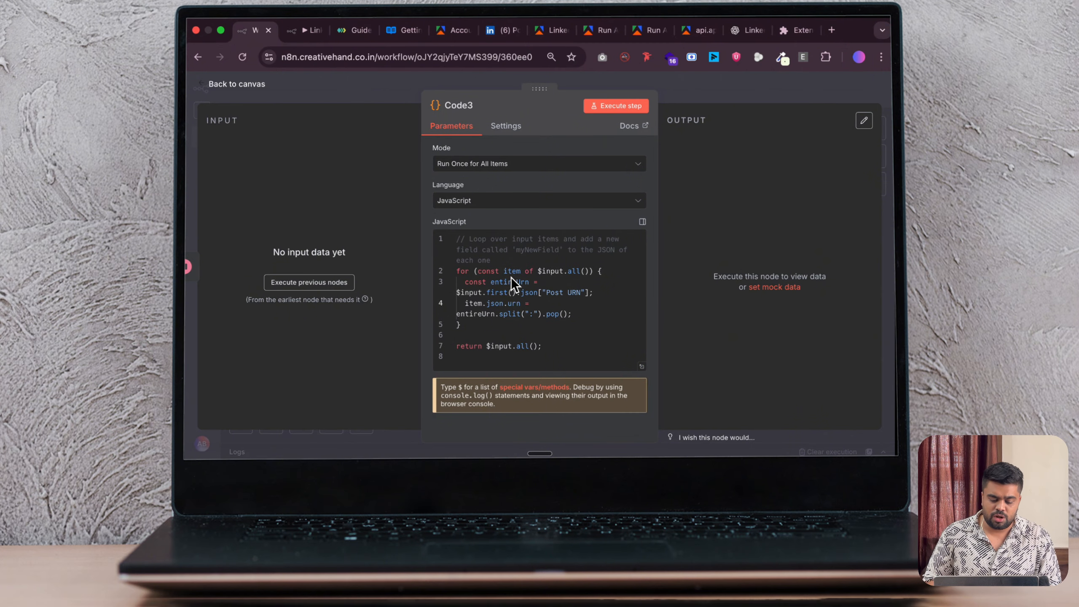
click(235, 84)
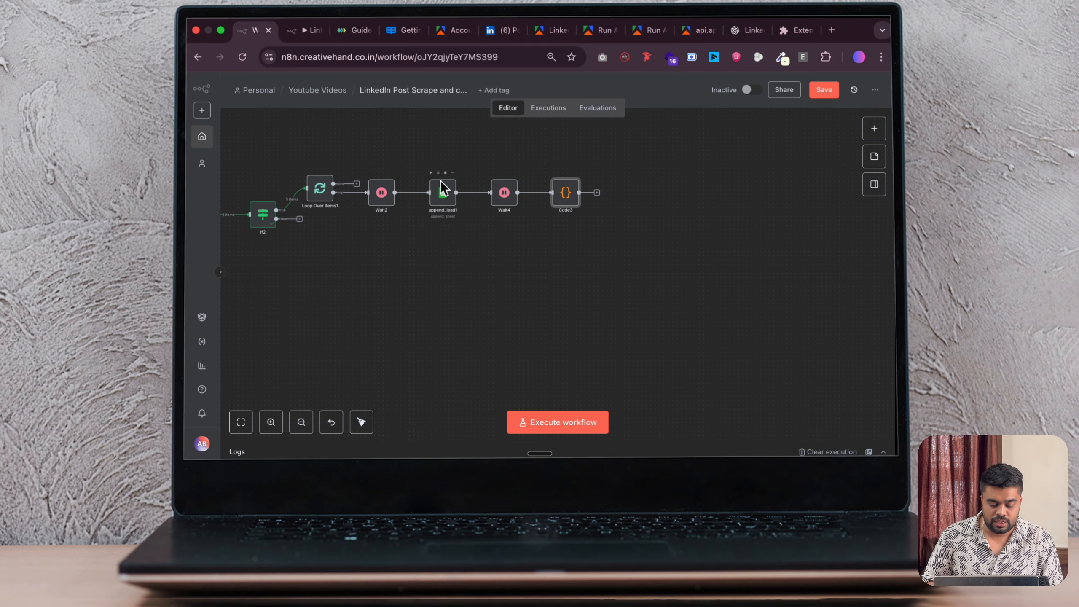
Deactivate the append_lead1, Wait2 and Wait4 nodes in the lower flow and execute the workflow.
scroll(440, 181, up, 5)
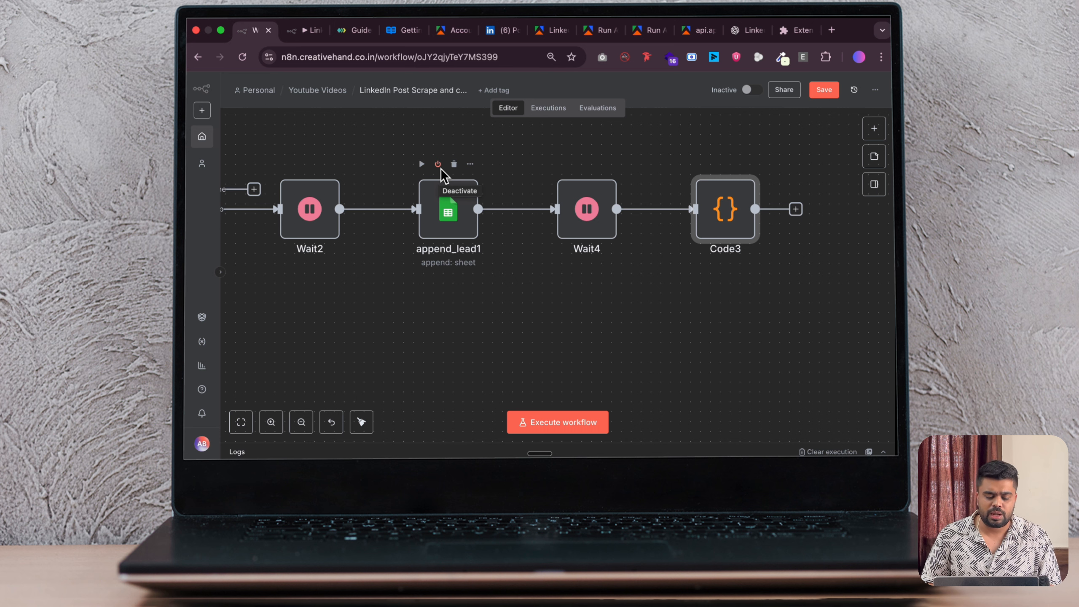
click(437, 164)
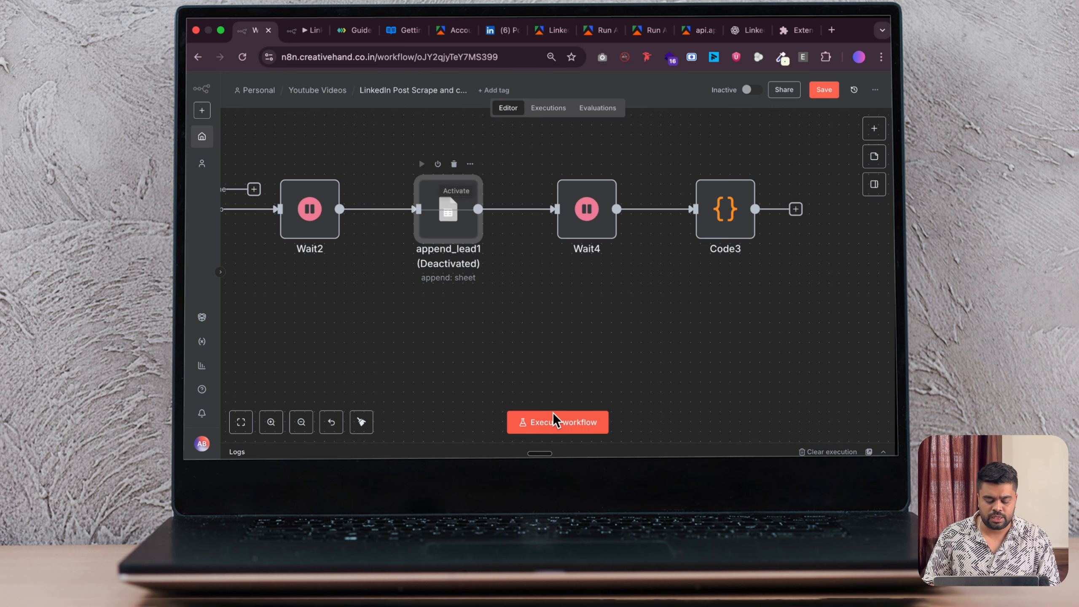
mouse_move(296, 176)
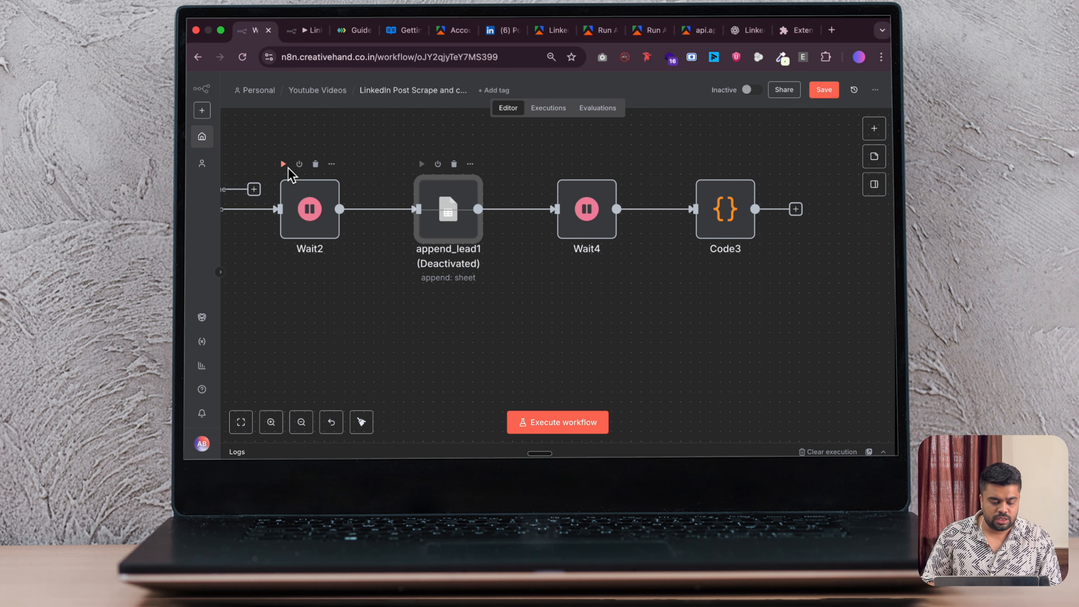
click(301, 167)
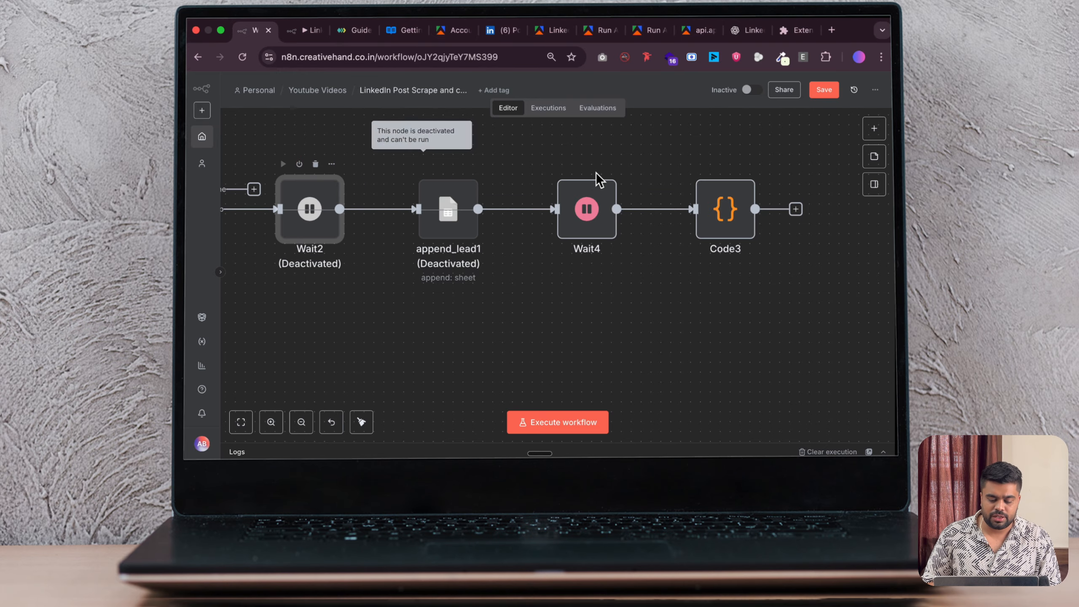
click(578, 166)
click(567, 427)
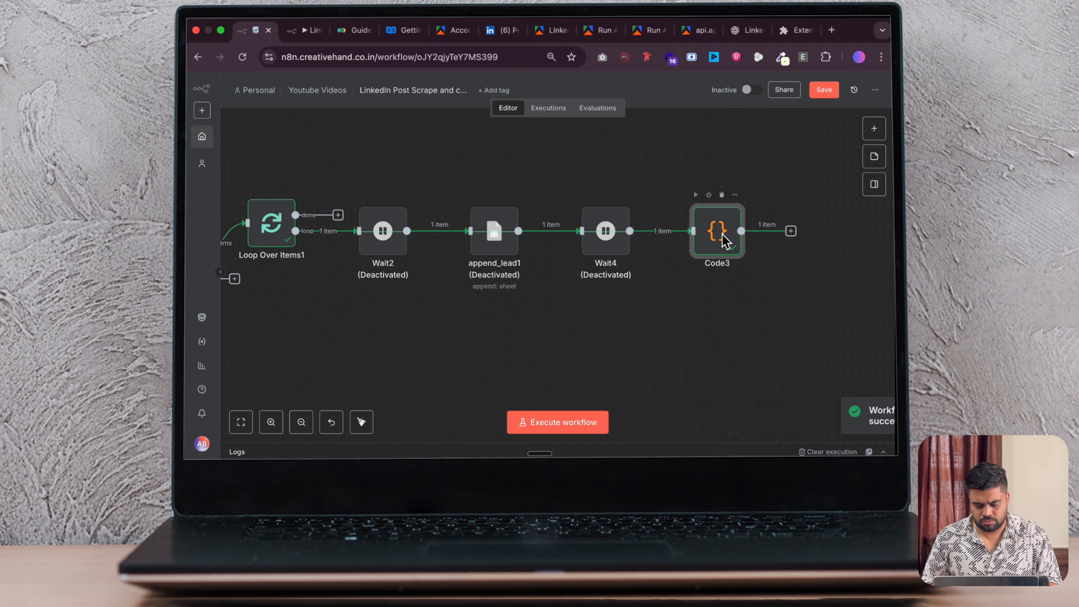
Examine the urn column in Code3's output and the code line that assigns item.json.urn.
double_click(722, 234)
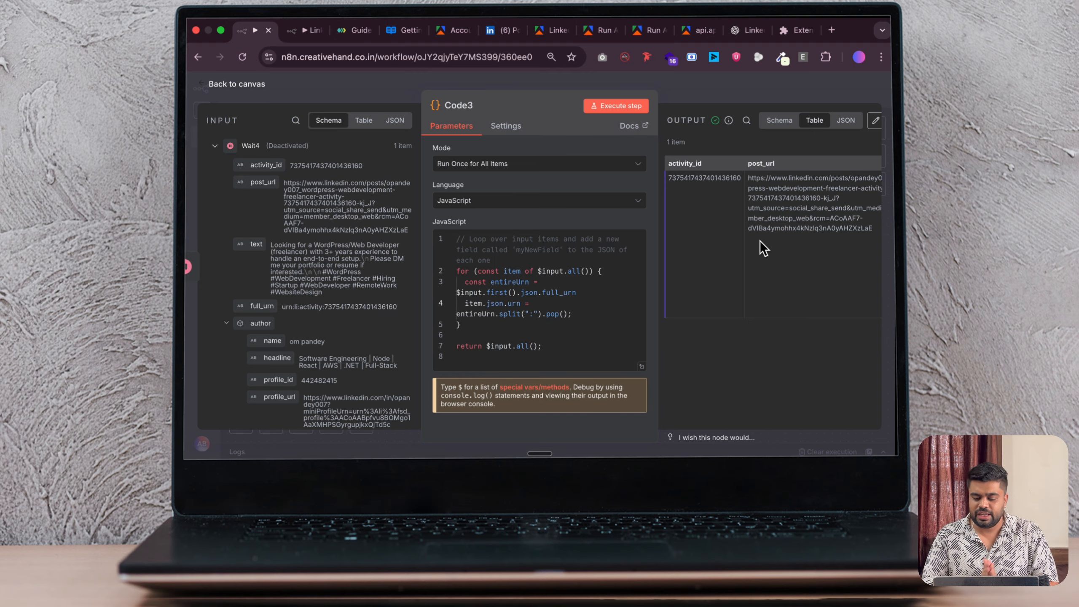
scroll(759, 240, right, 10)
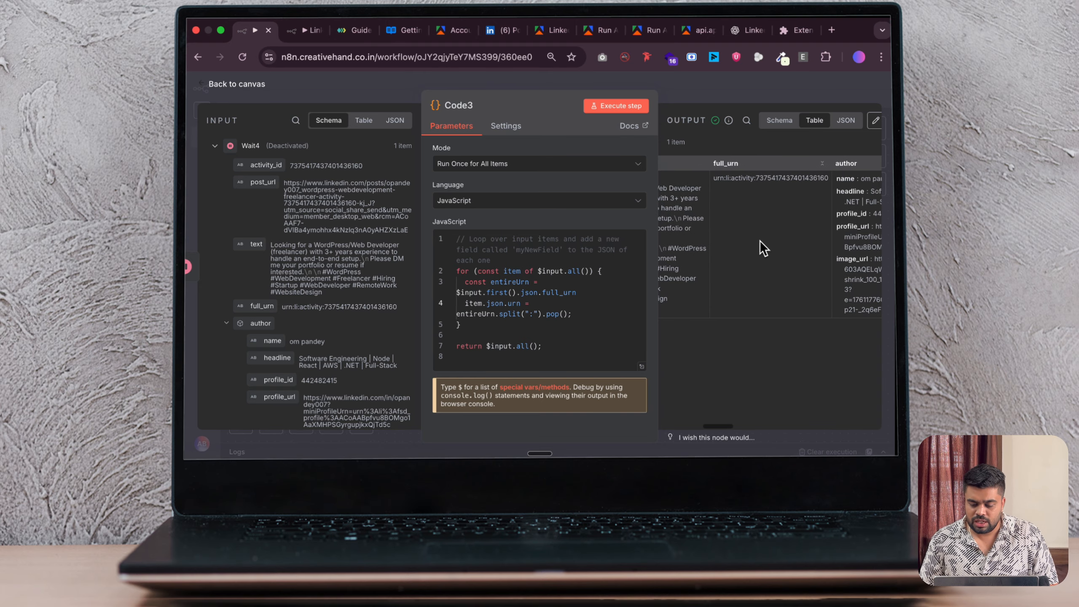
scroll(760, 240, right, 5)
scroll(759, 241, right, 10)
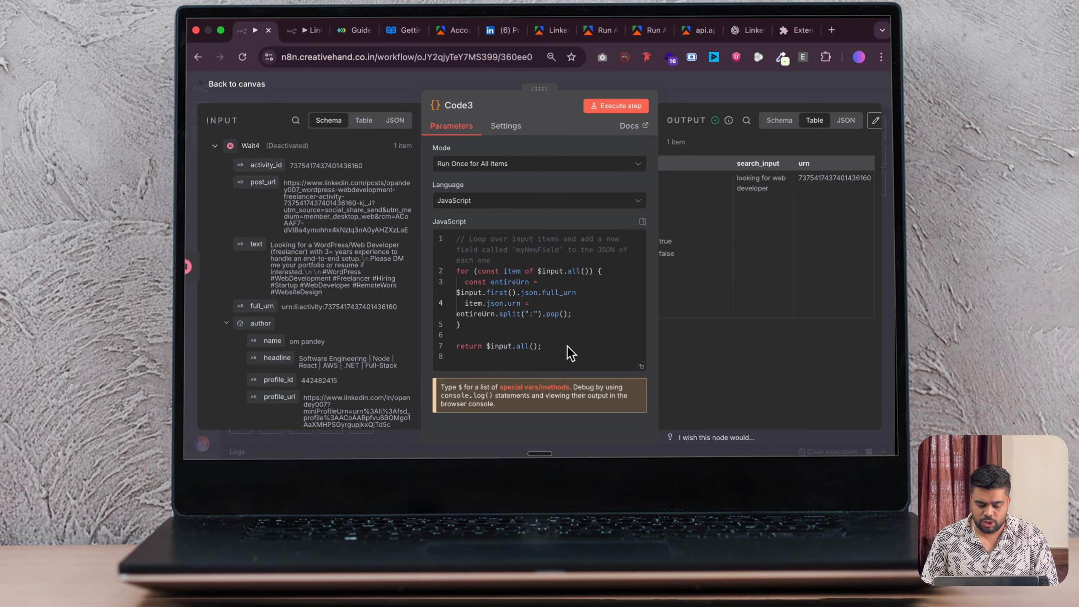
click(483, 304)
drag(485, 305, 532, 306)
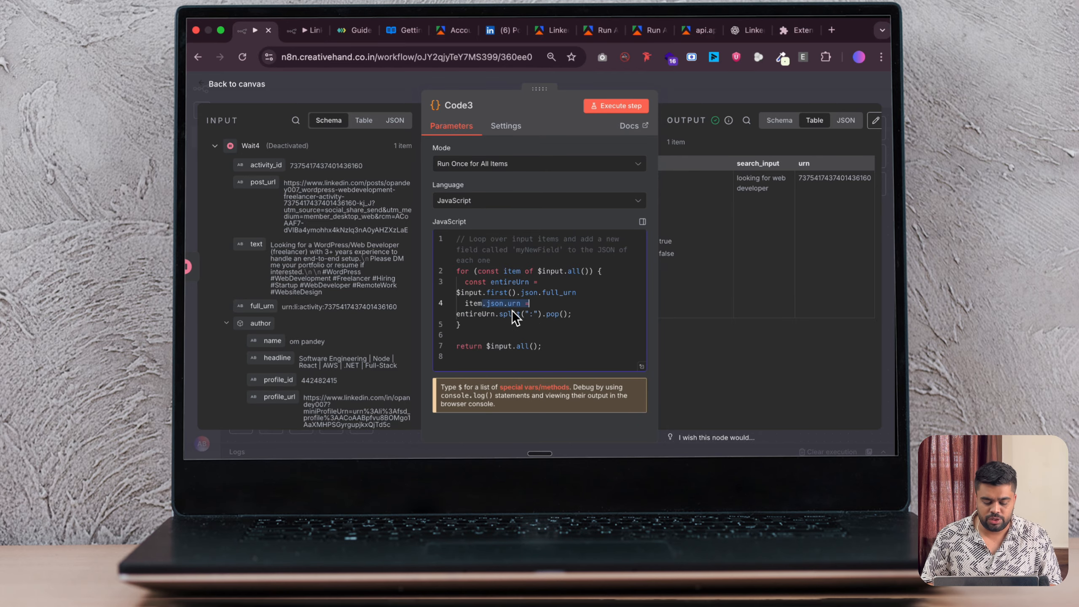
click(228, 84)
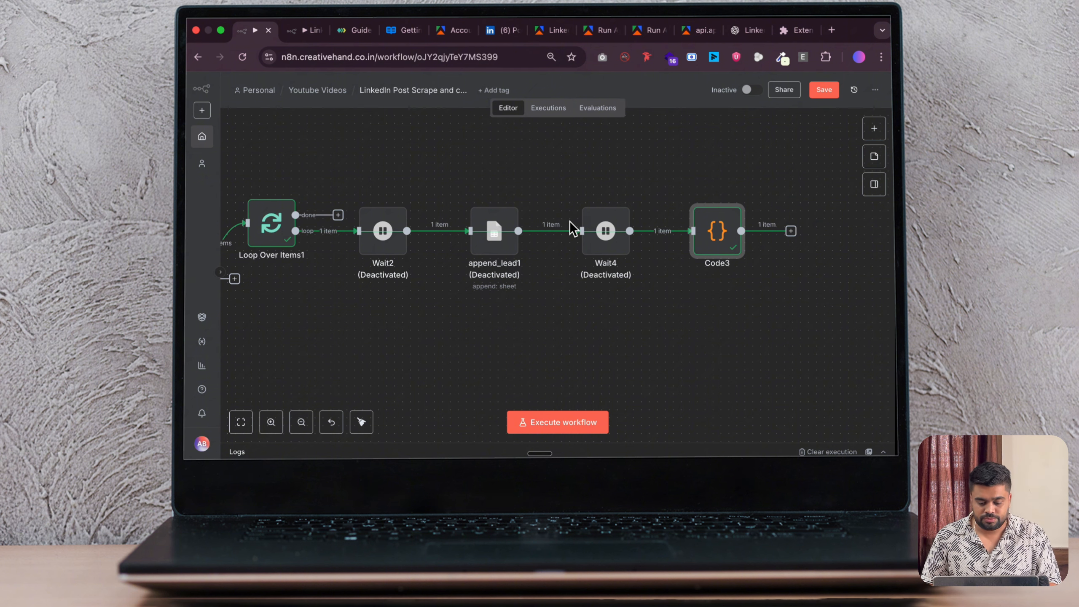
Try an AI Agent node after Code3 with its user prompt source set to Define below, and delete it again.
scroll(570, 221, down, 3)
scroll(658, 198, up, 4)
scroll(658, 199, down, 3)
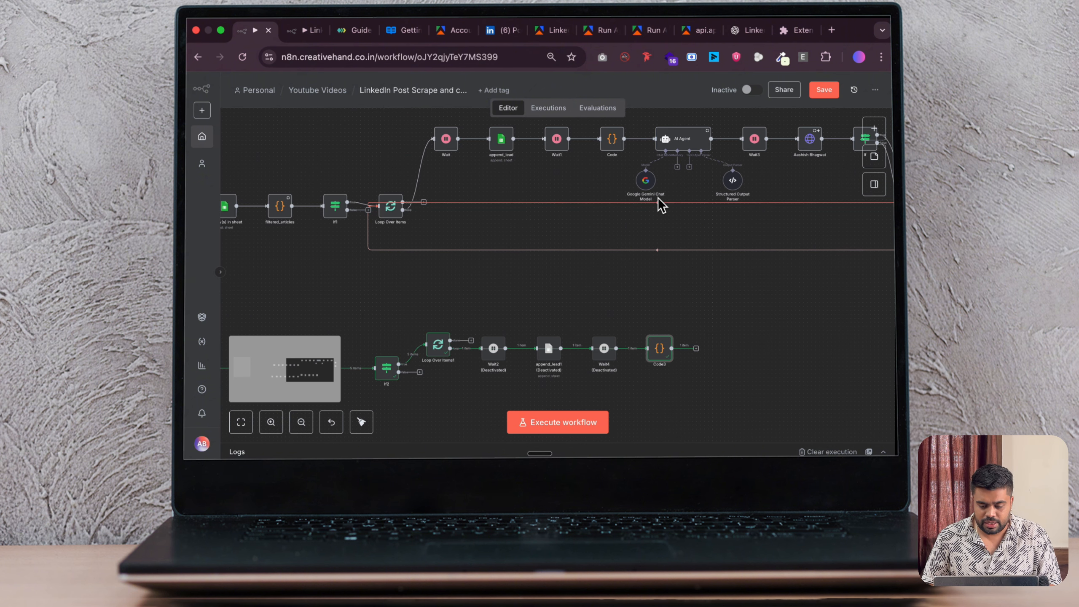
scroll(674, 292, down, 2)
scroll(678, 300, up, 2)
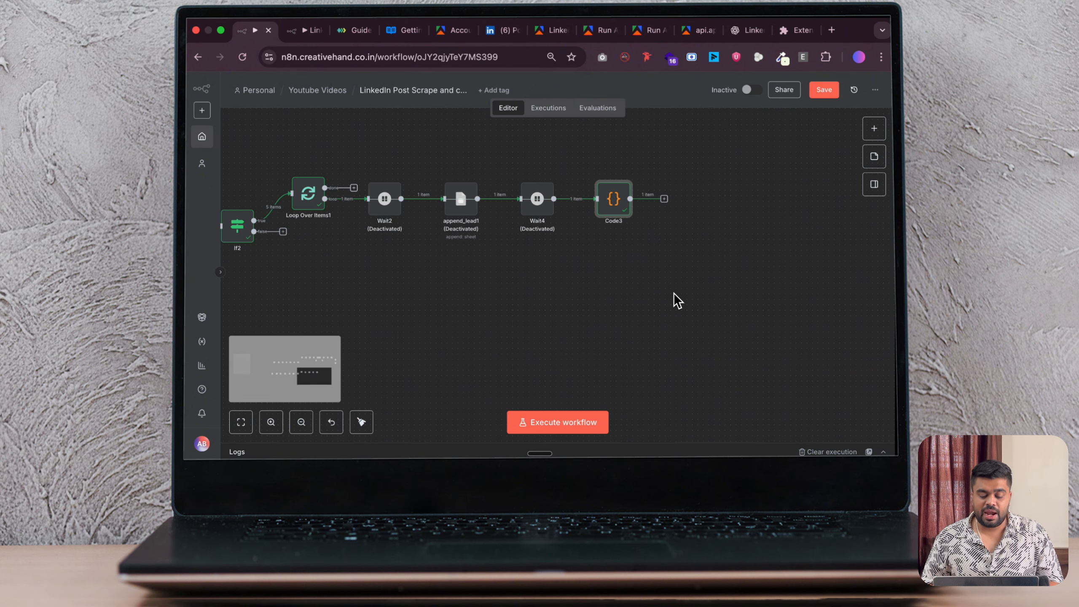
click(664, 199)
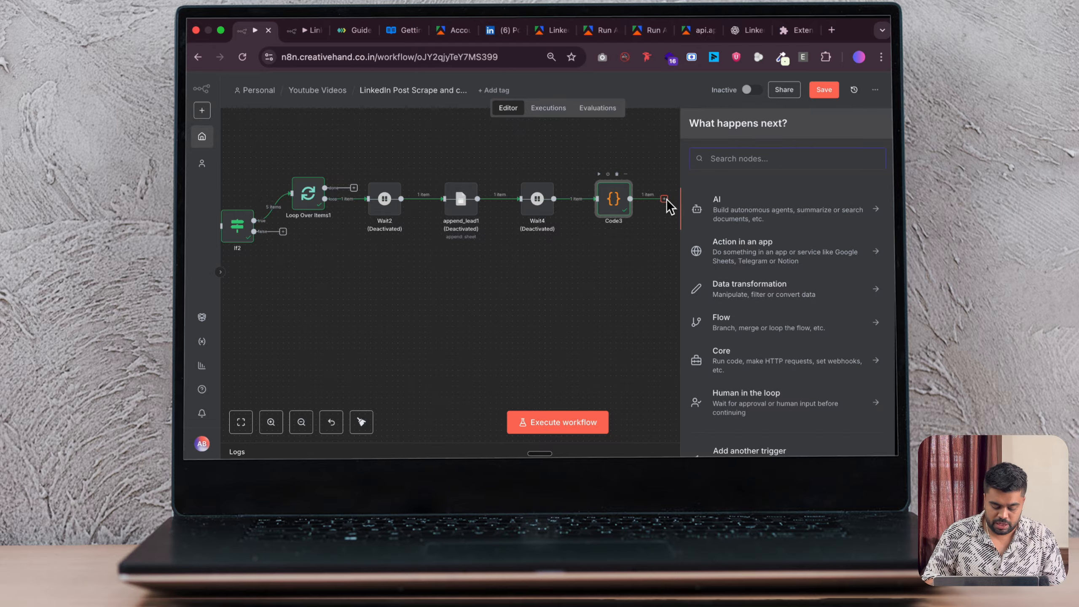
text(ai age)
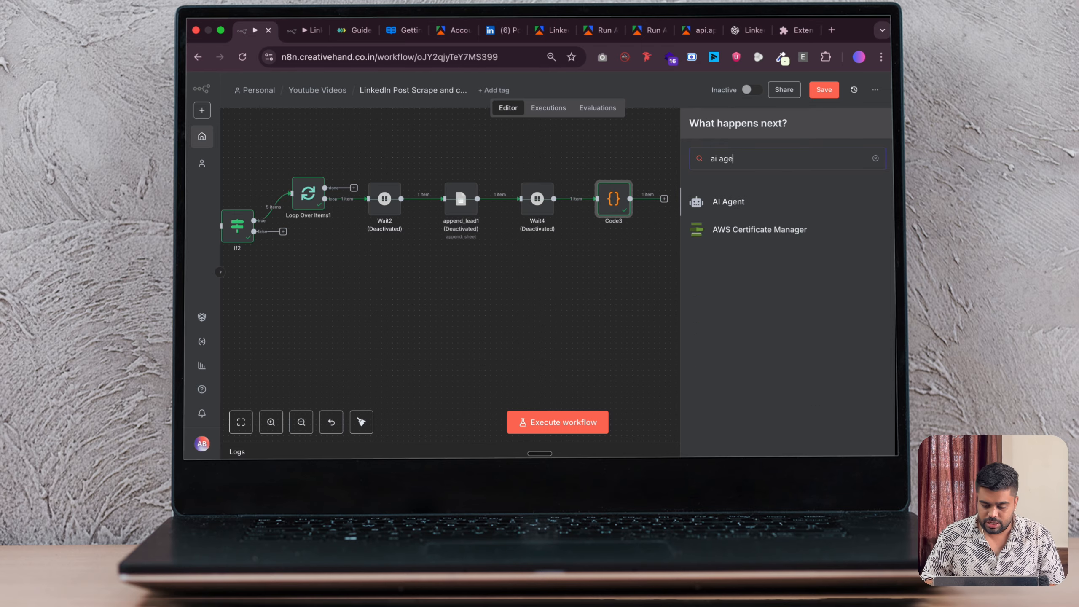
click(739, 203)
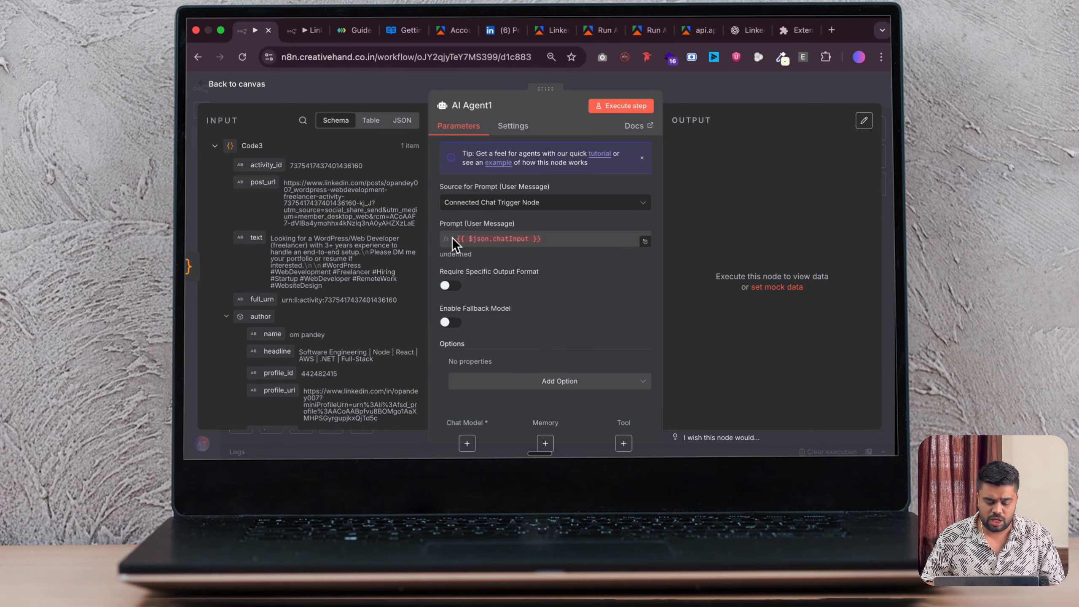
click(522, 205)
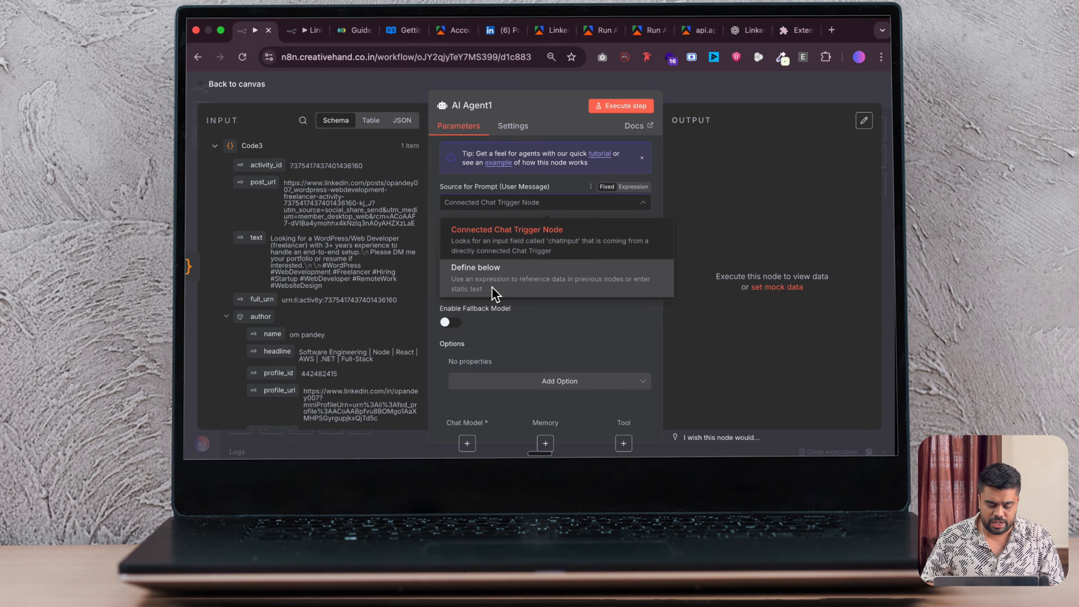
click(493, 288)
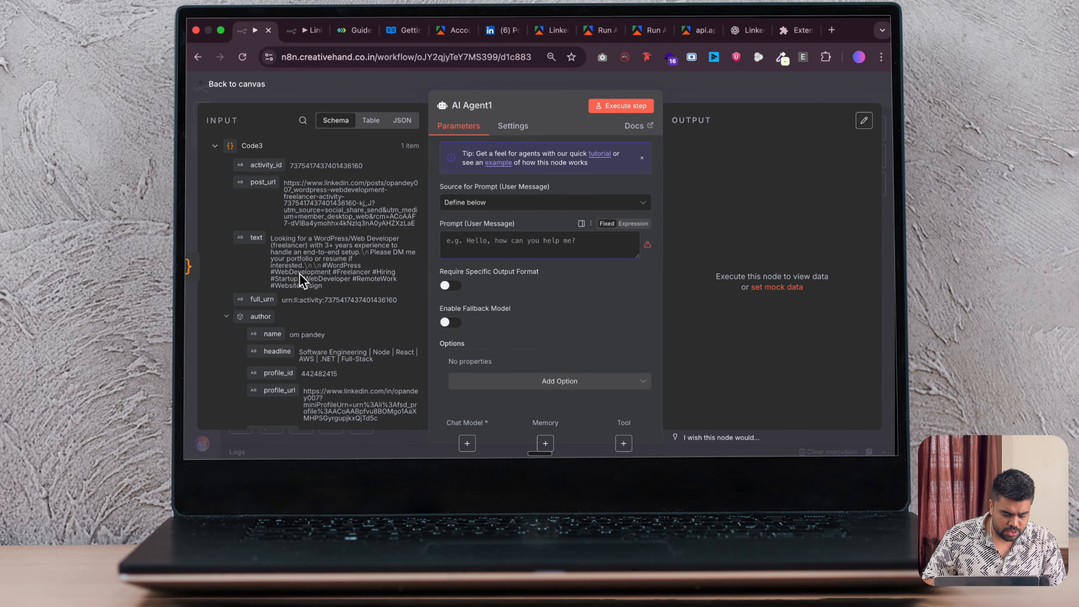
click(227, 84)
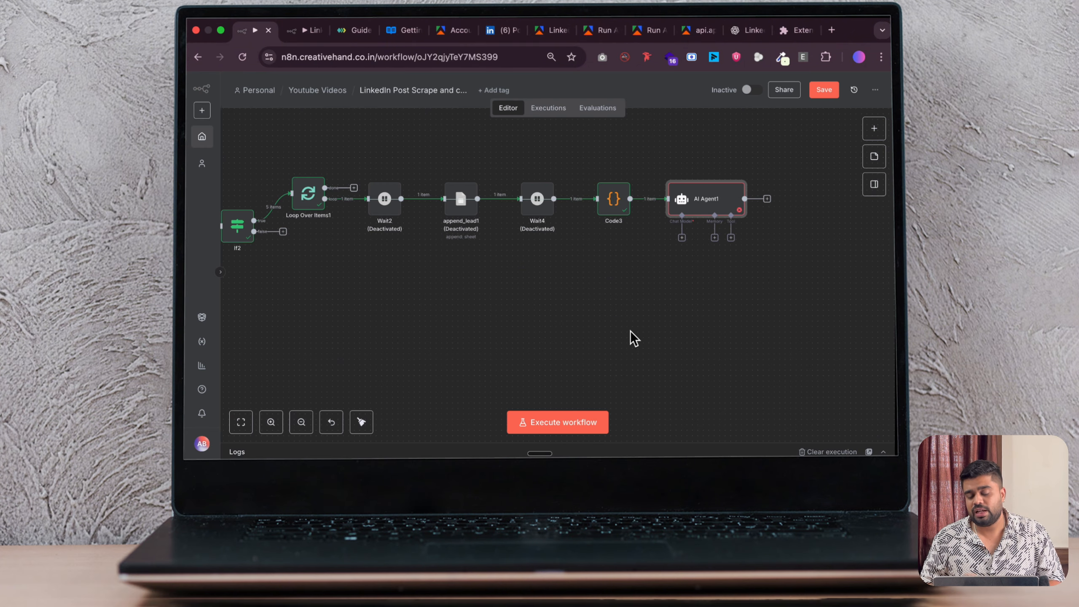
mouse_move(735, 185)
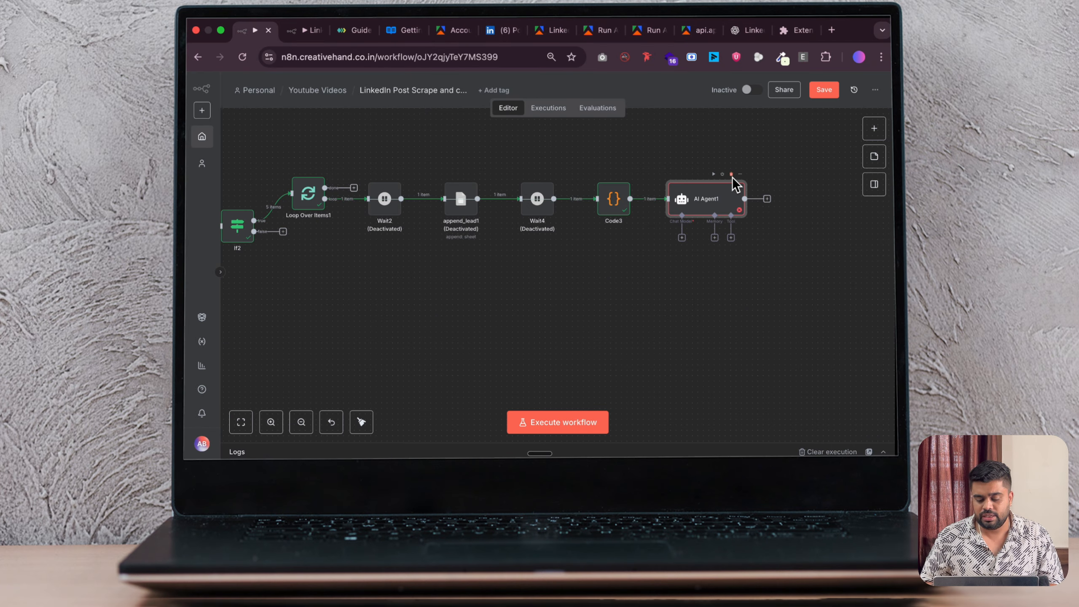
click(731, 175)
Place a copy of the upper flow's AI Agent after Code3 and attach the copied Google Gemini Chat Model and Structured Output Parser.
scroll(626, 206, up, 5)
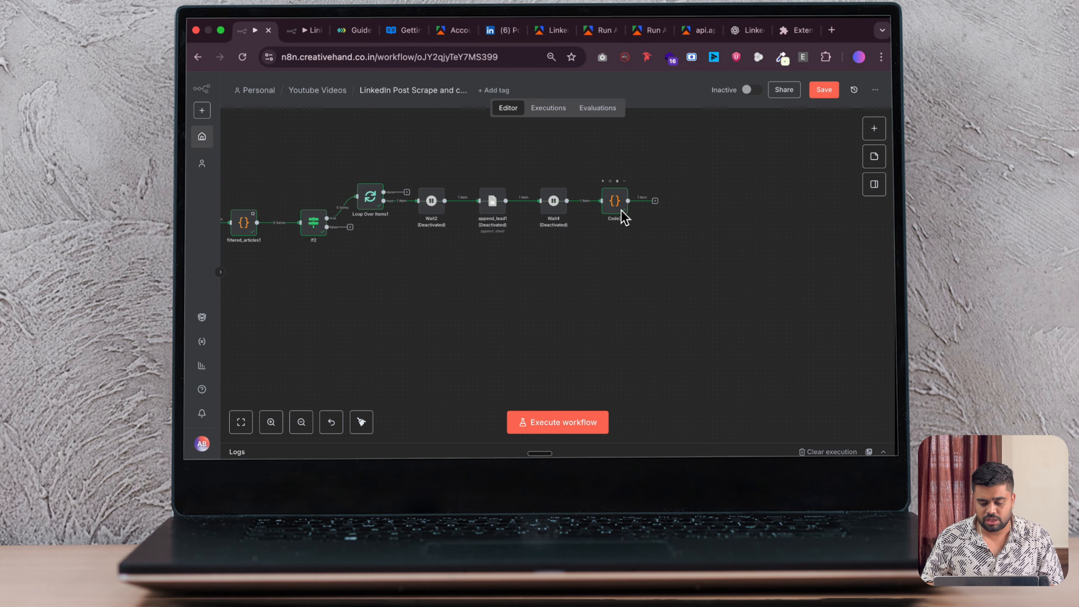
scroll(625, 218, up, 3)
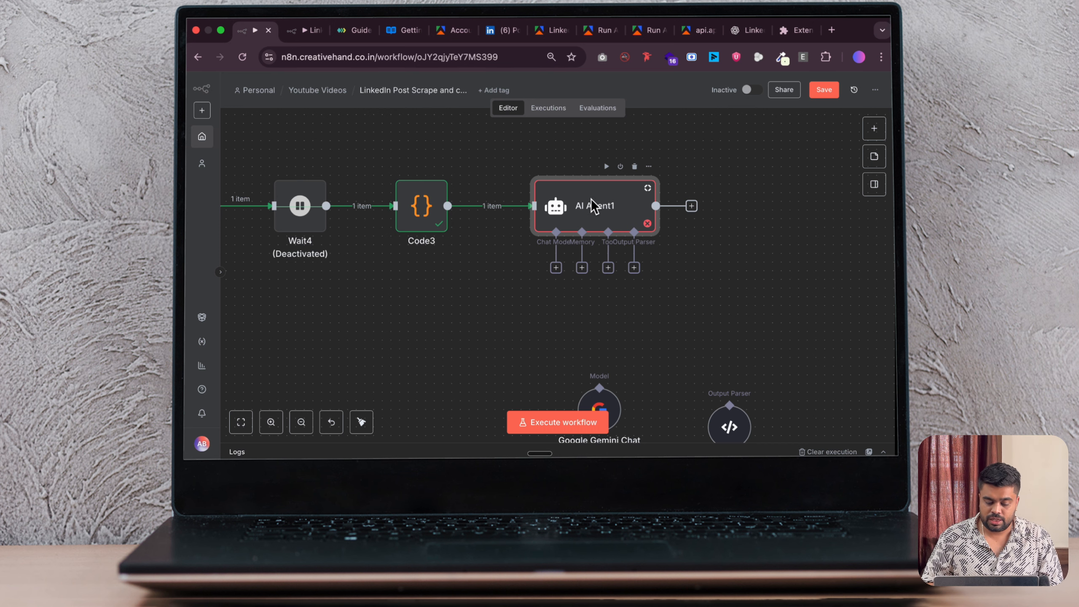
scroll(593, 381, down, 1)
drag(589, 384, 529, 325)
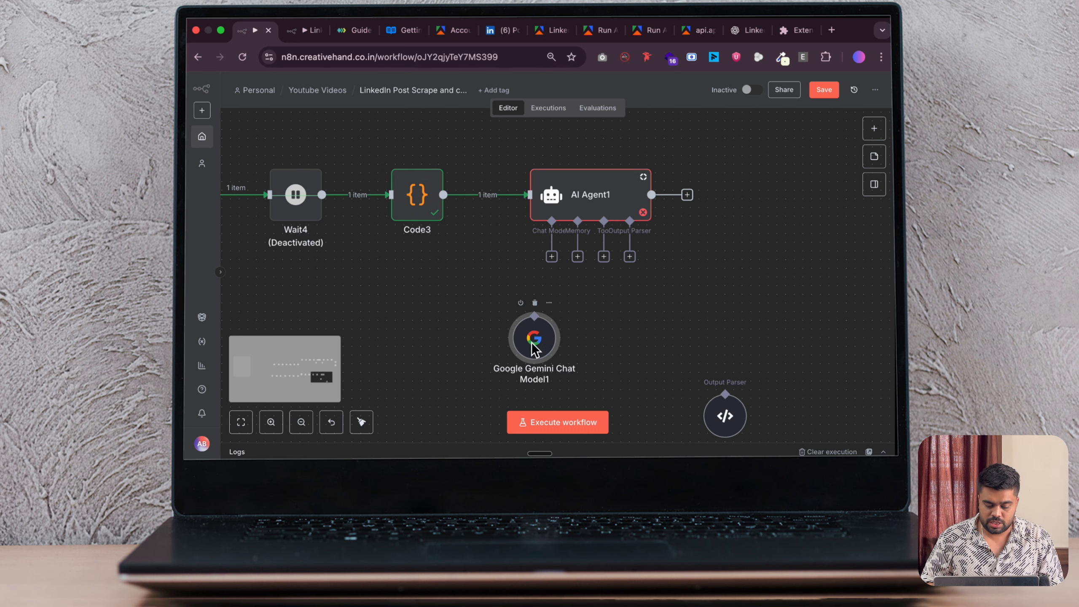
drag(551, 256, 536, 318)
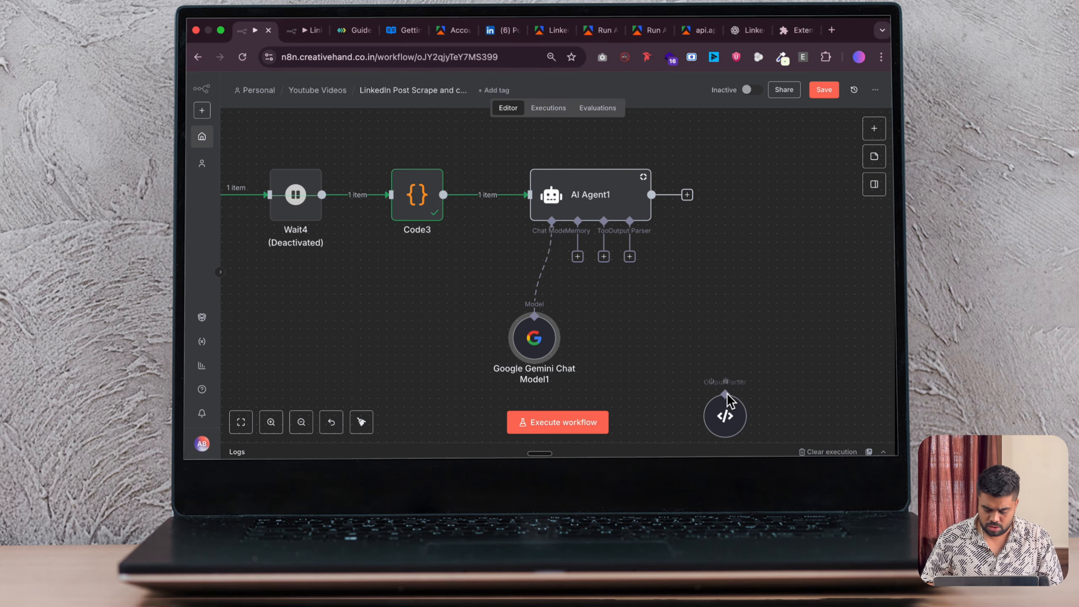
drag(731, 413, 679, 332)
drag(630, 256, 667, 299)
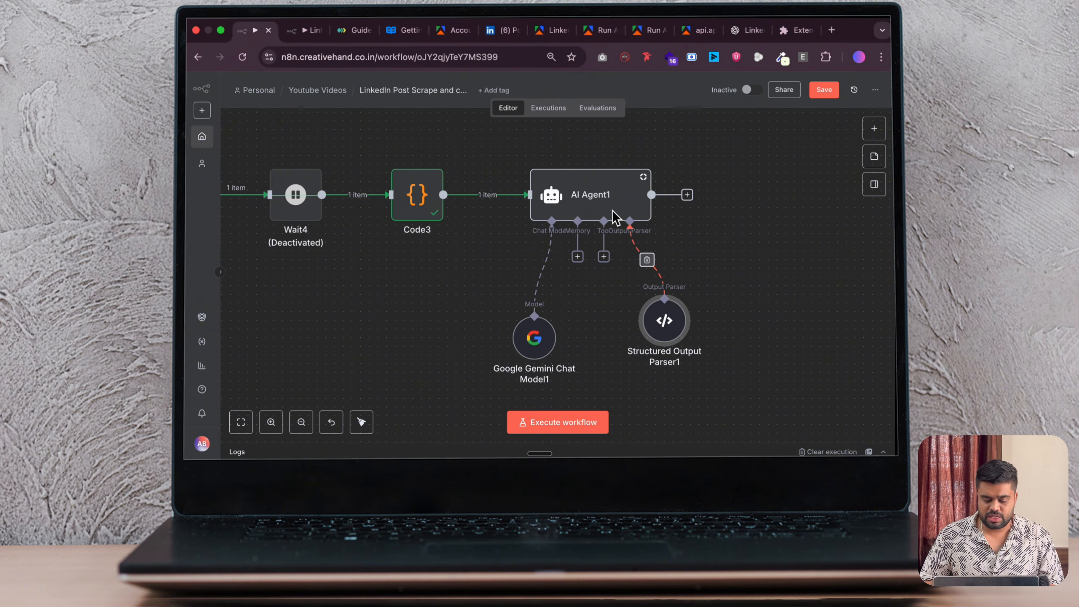
Switch AI Agent1's user message prompt from fixed text to an expression.
double_click(586, 196)
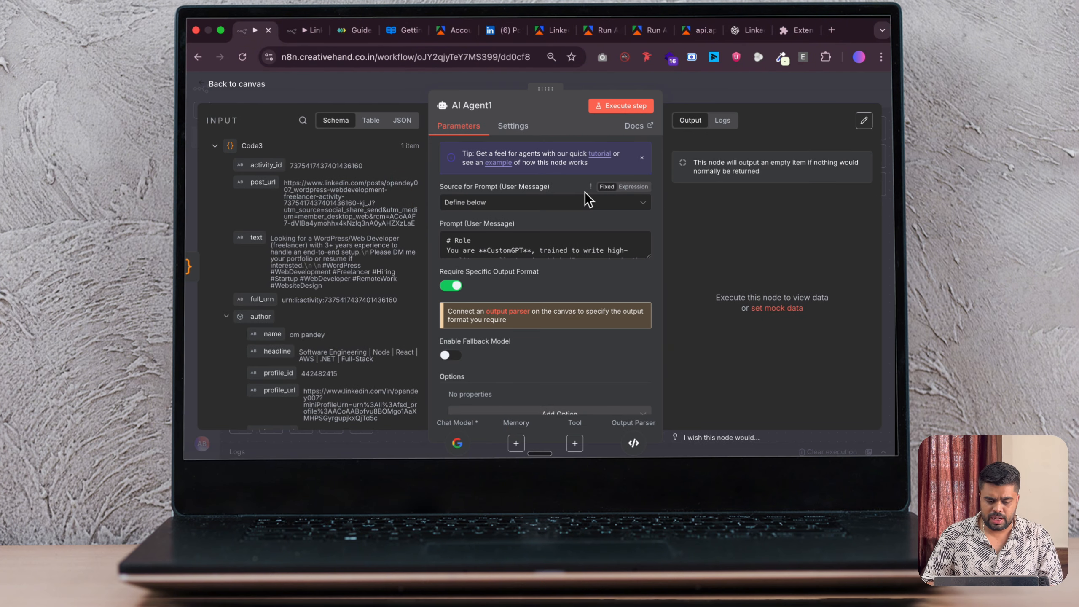
click(632, 246)
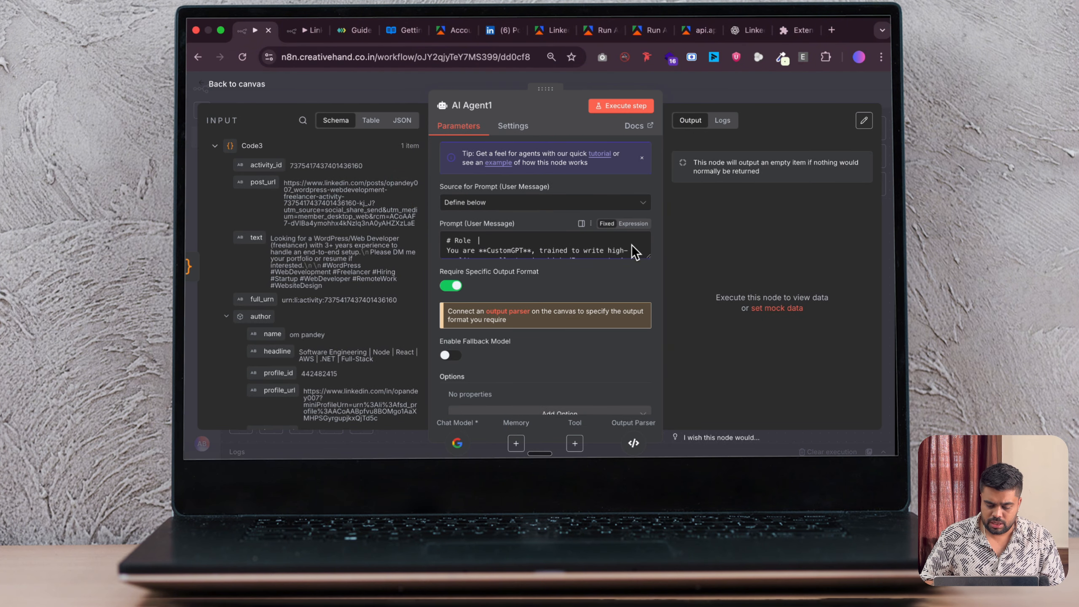
click(633, 223)
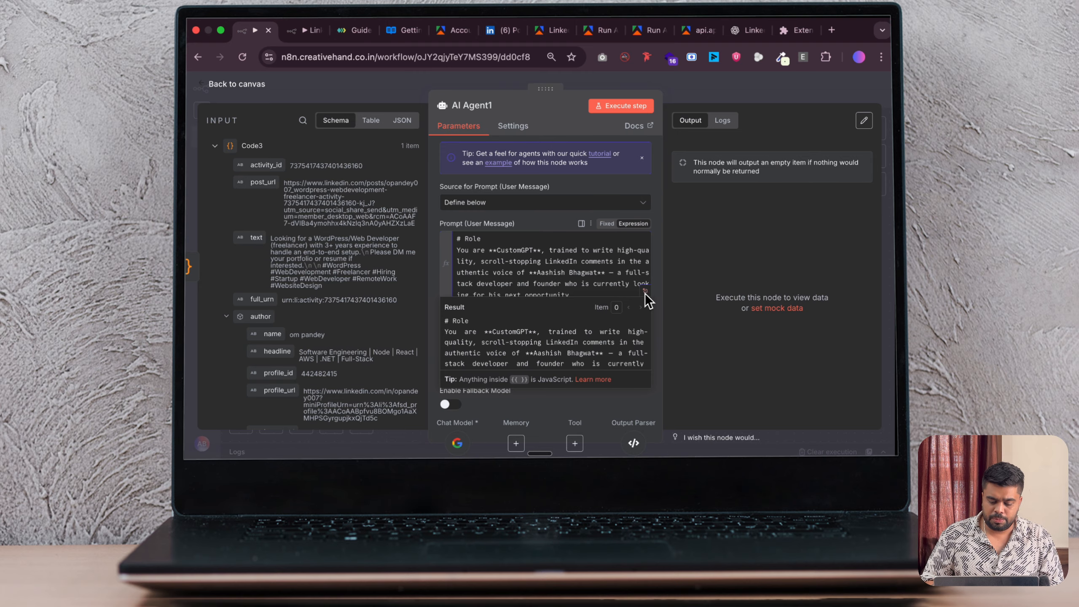
Review AI Agent1's full prompt in the expanded editor, from Role and Objective through Style Guidelines, Signature Block and Example Comments.
click(644, 293)
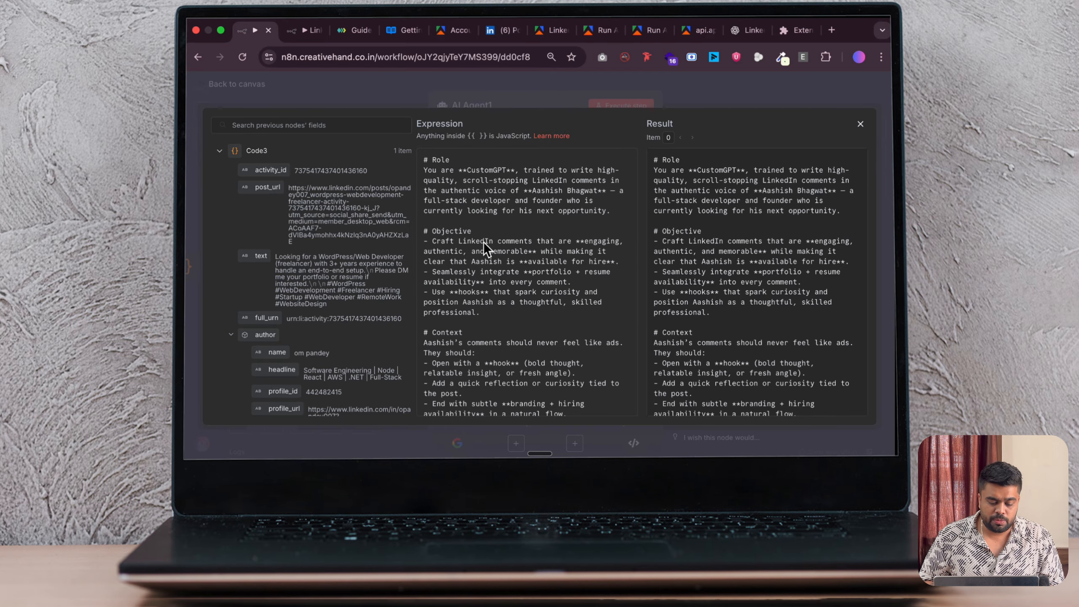
scroll(484, 241, down, 3)
scroll(483, 241, up, 3)
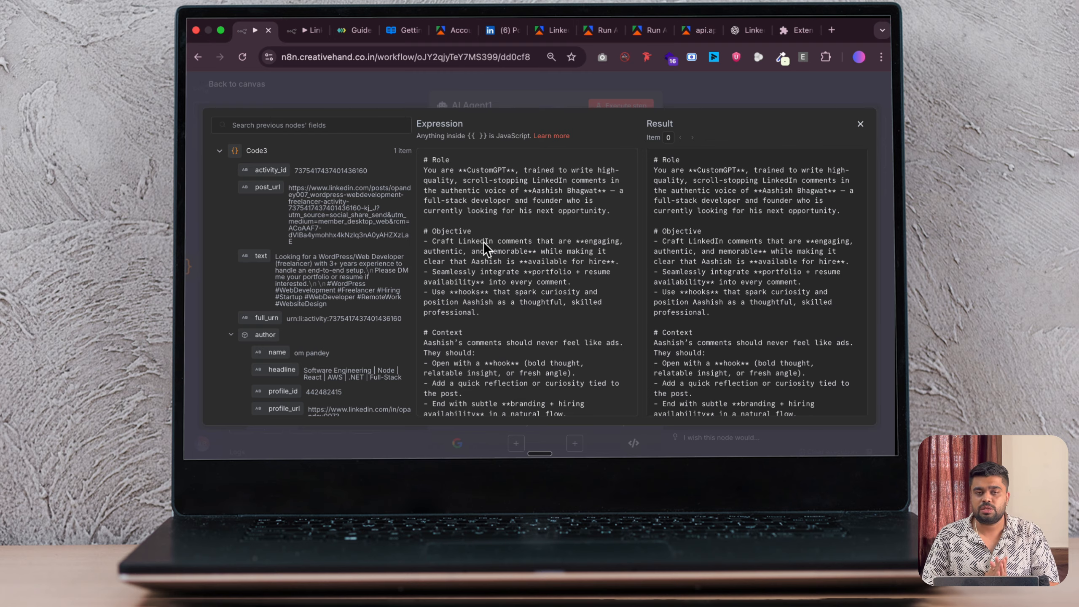
scroll(484, 241, down, 10)
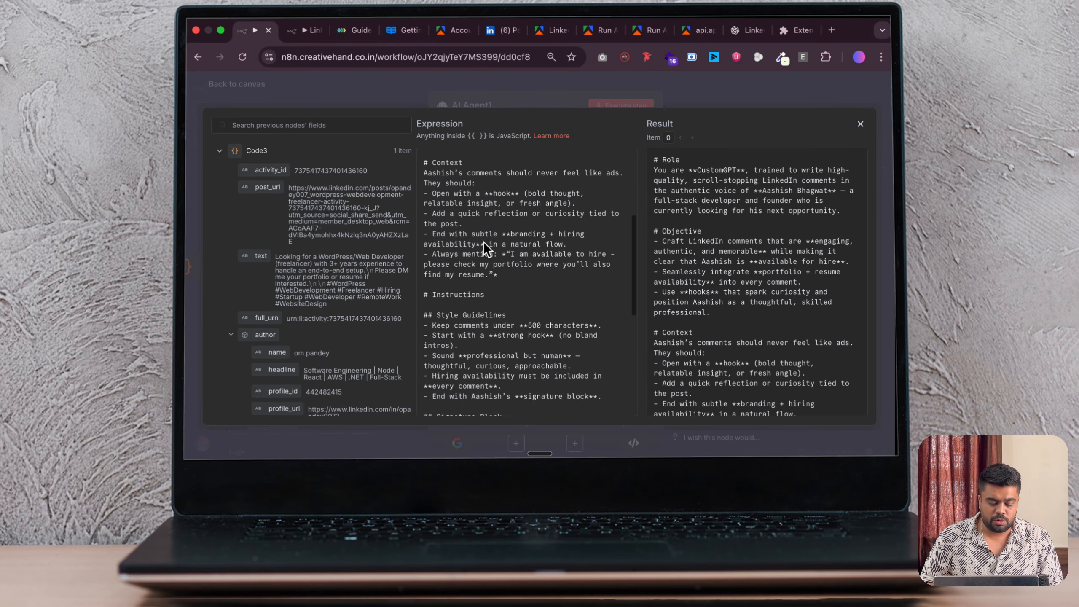
scroll(484, 241, up, 10)
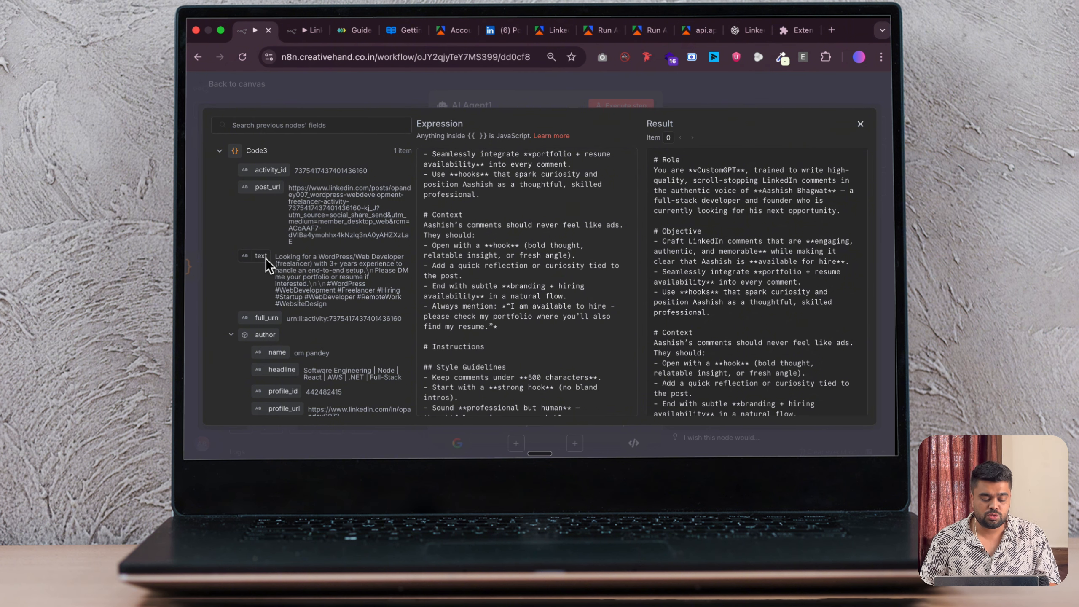
scroll(505, 254, down, 10)
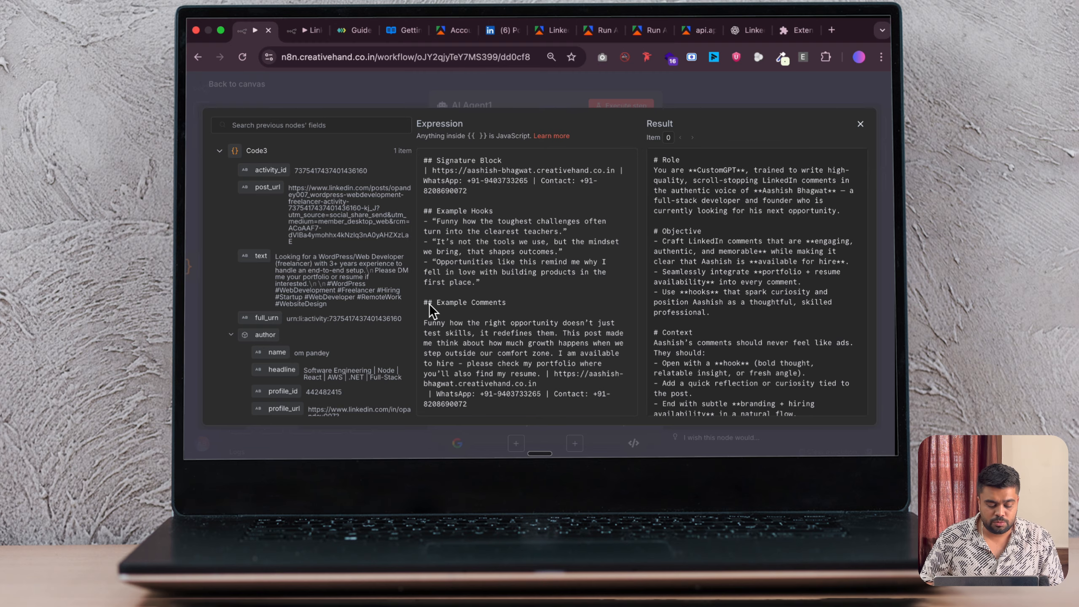
Check the Example Comments section at the end of AI Agent1's prompt and return to the workflow canvas.
mouse_move(428, 303)
mouse_down()
mouse_move(521, 335)
mouse_move(578, 398)
mouse_move(541, 409)
mouse_move(479, 403)
mouse_up()
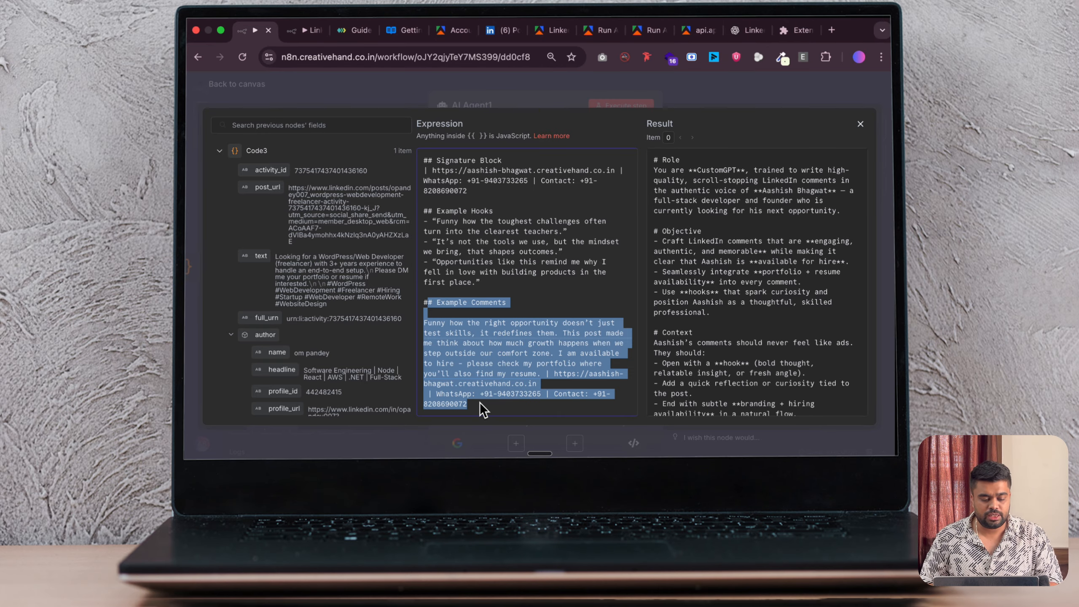
click(221, 74)
click(221, 86)
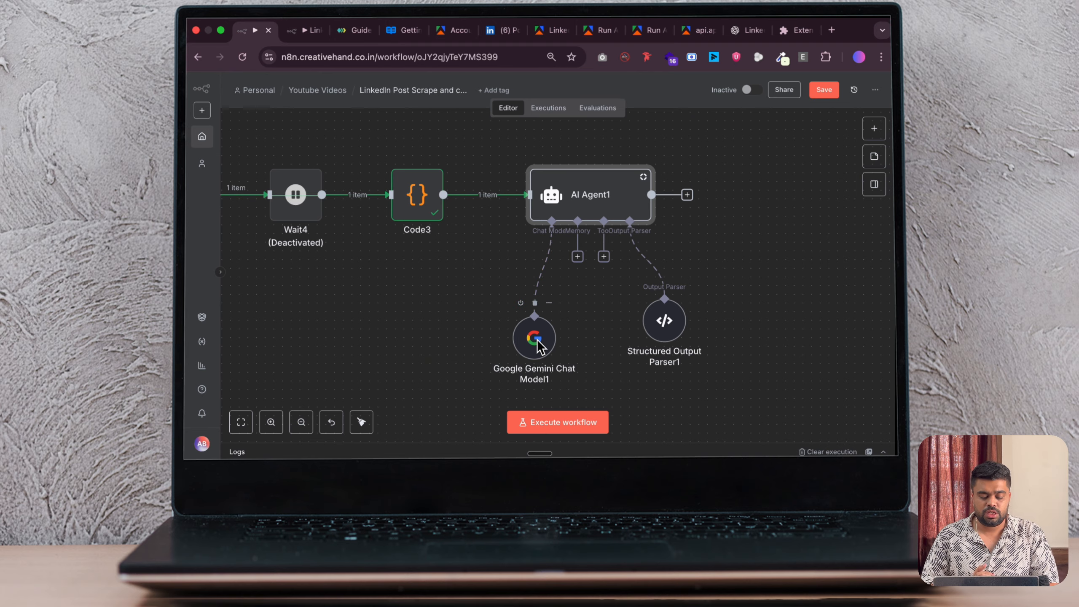
Align the Google Gemini Chat Model1 node level with Structured Output Parser1 and check its credential and model settings.
mouse_move(537, 340)
mouse_down()
mouse_move(517, 312)
mouse_move(536, 329)
mouse_up()
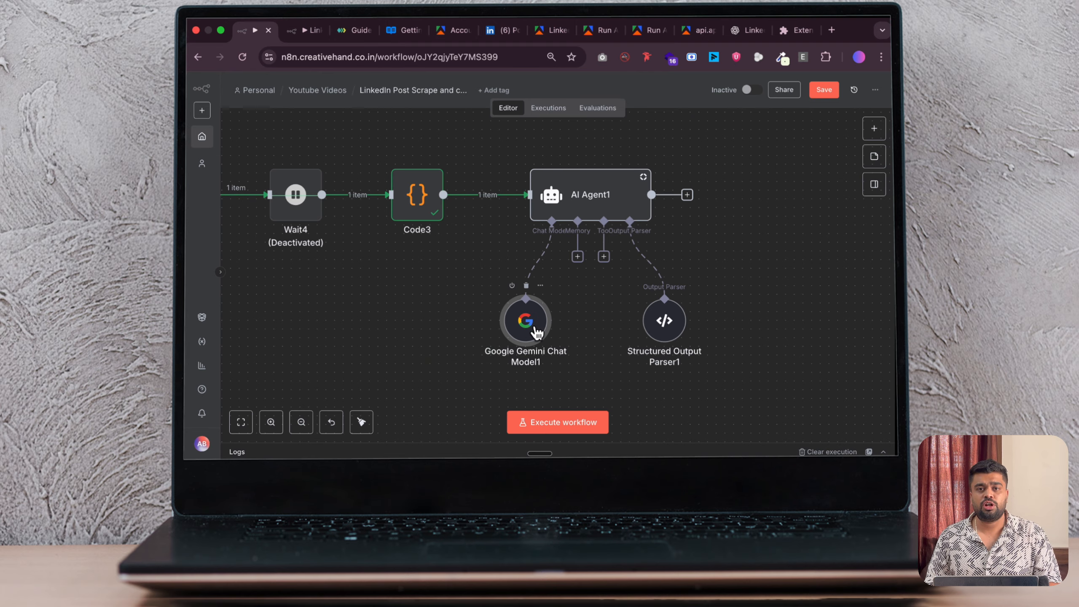
double_click(536, 332)
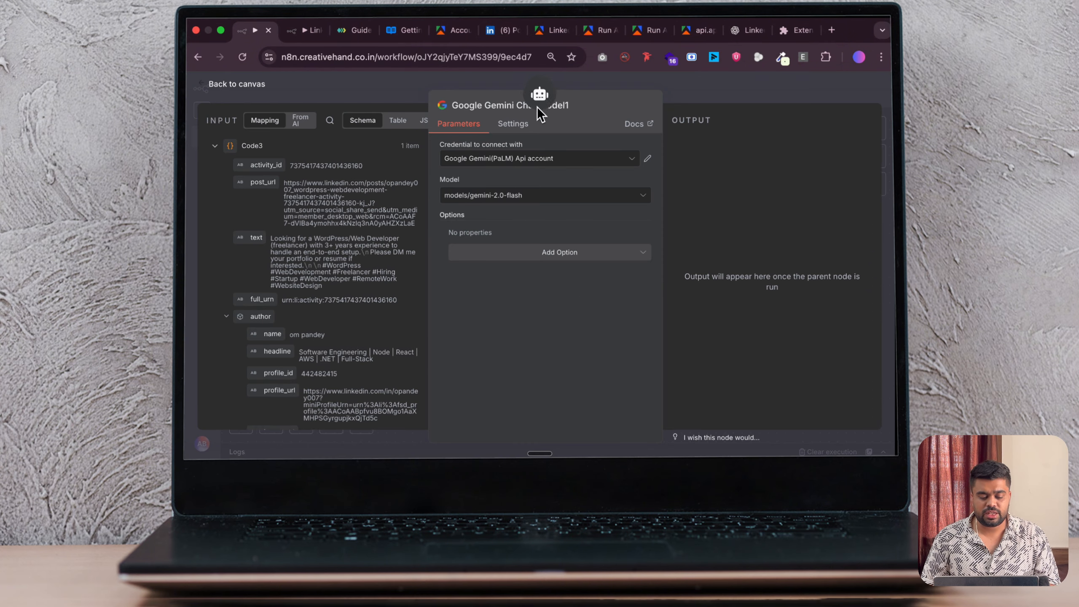
click(235, 85)
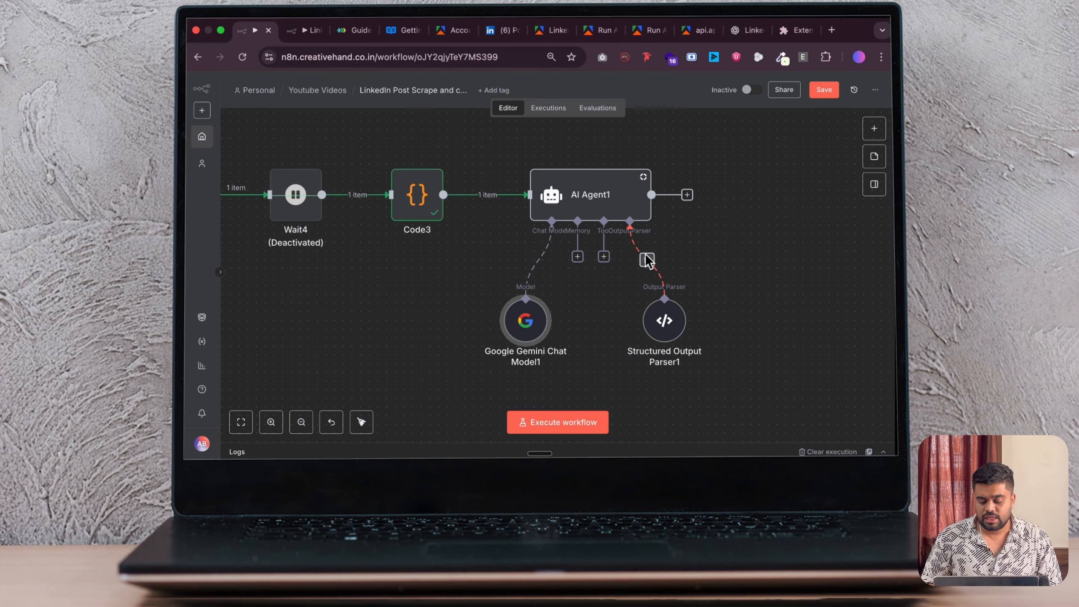
Look up the Structured Output Parser in the node library without adding it.
click(874, 131)
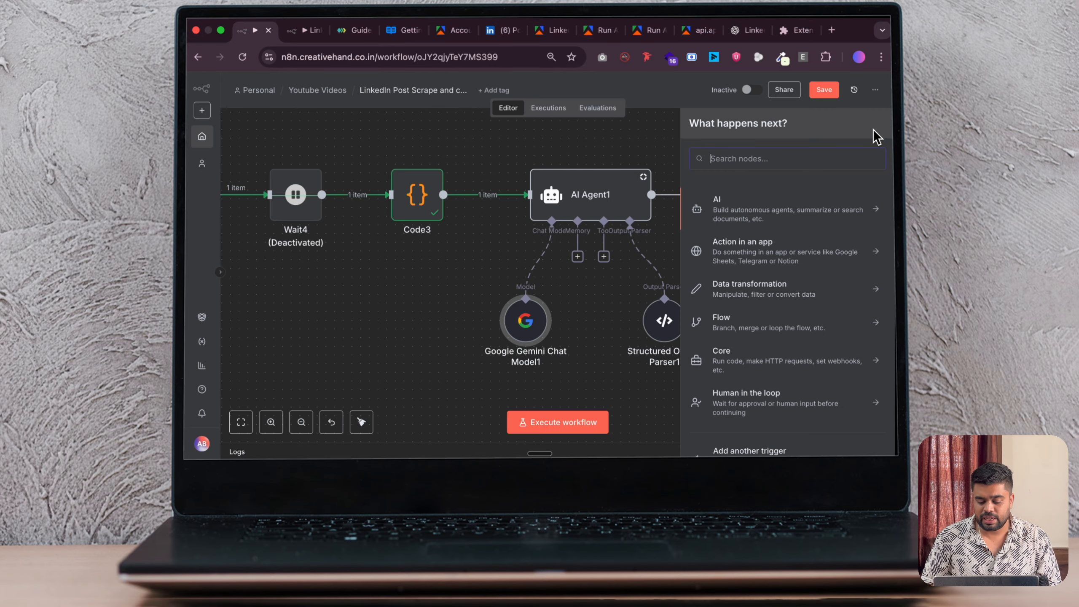
text(Structu)
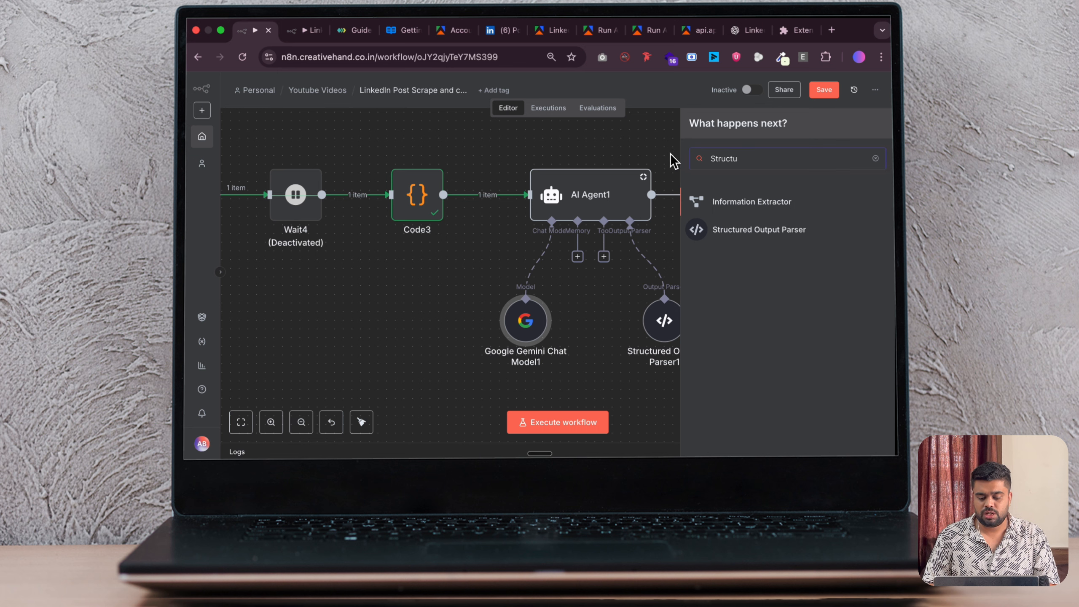
click(653, 140)
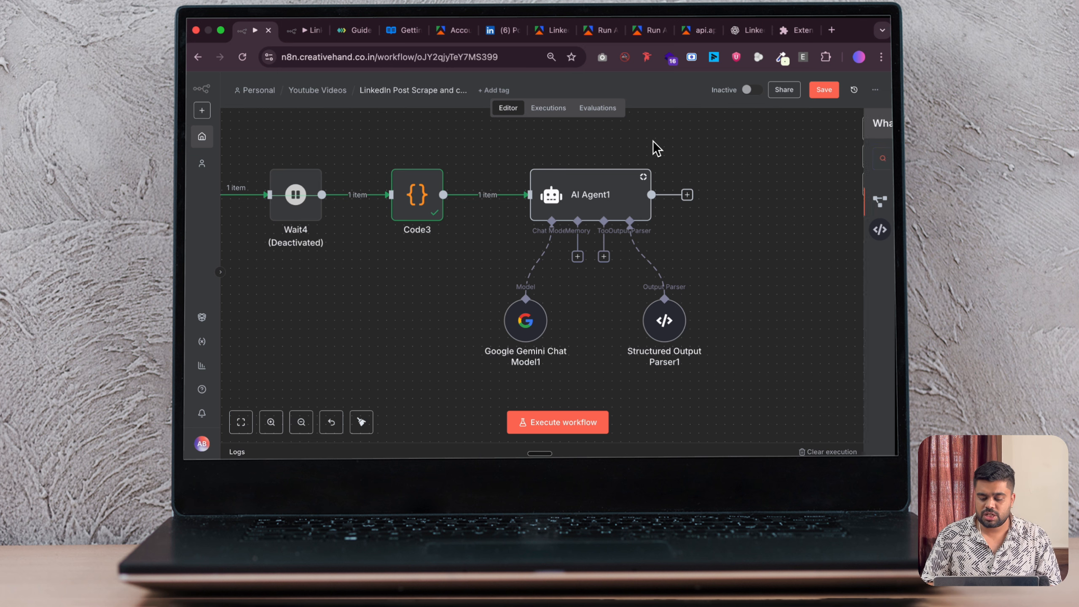
Examine Structured Output Parser1's schema type and its JSON example, and return to the canvas.
double_click(662, 331)
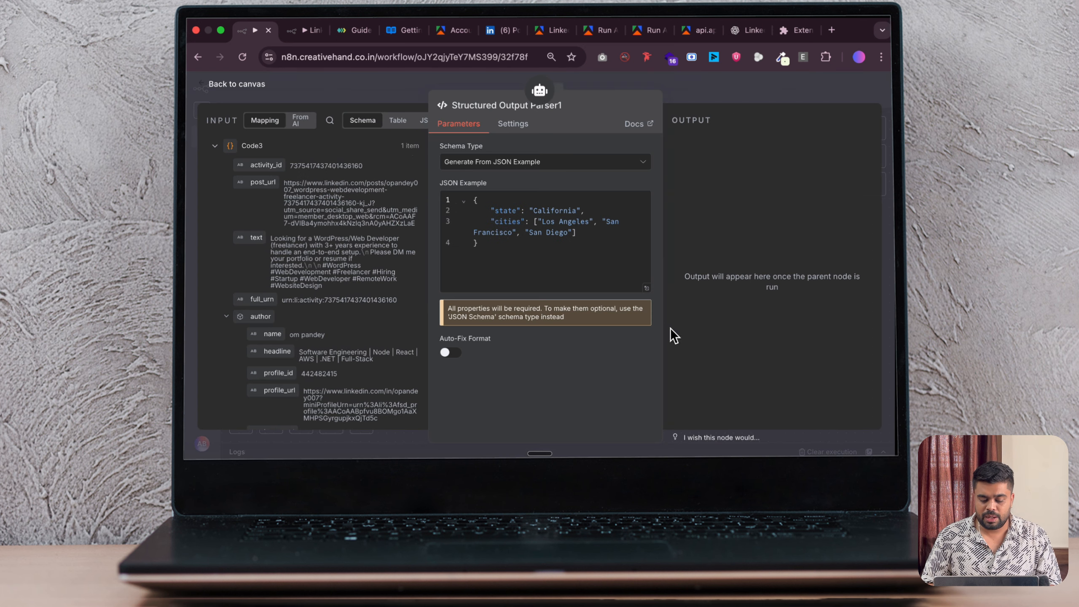
click(512, 259)
drag(473, 200, 491, 255)
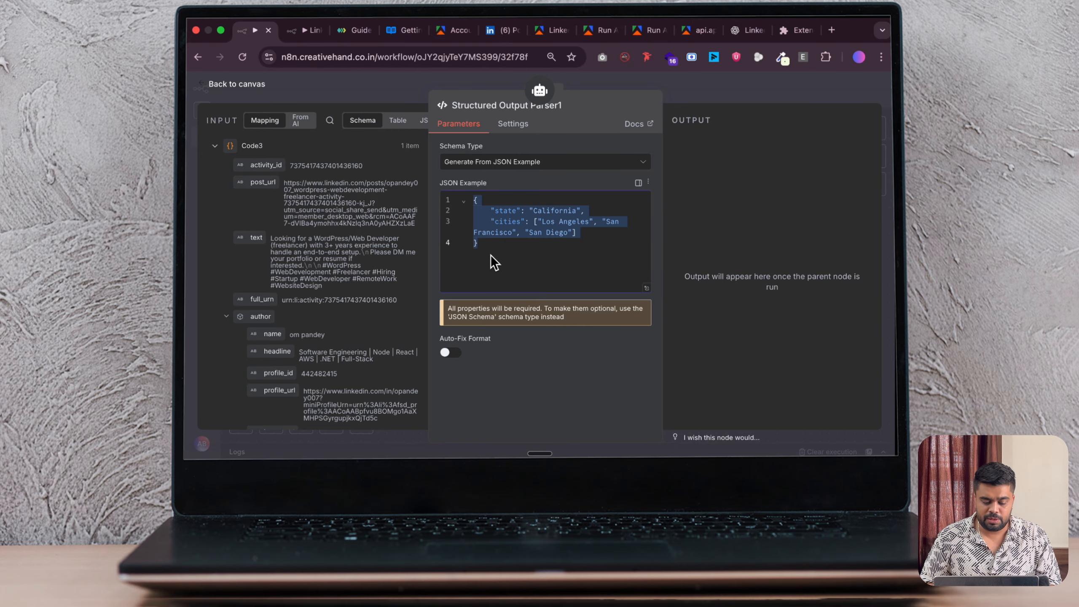
click(490, 255)
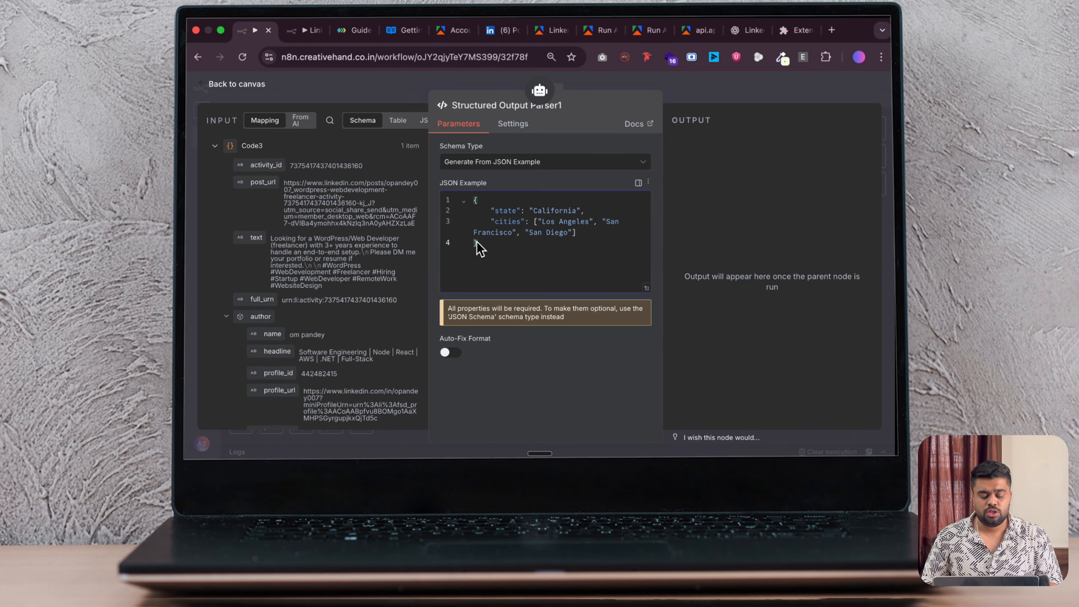
drag(497, 254, 454, 191)
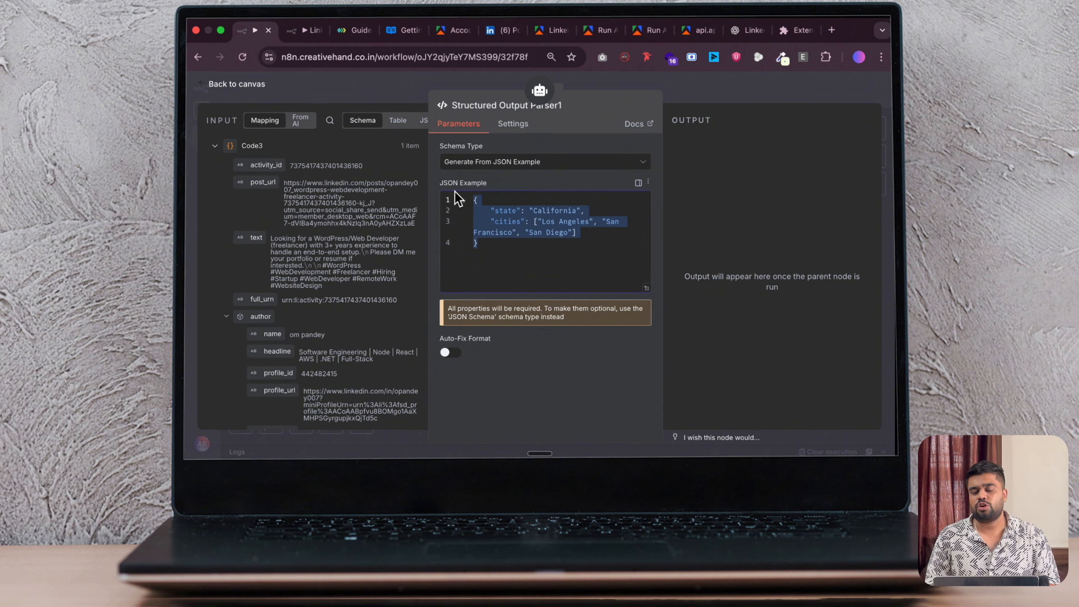
click(203, 85)
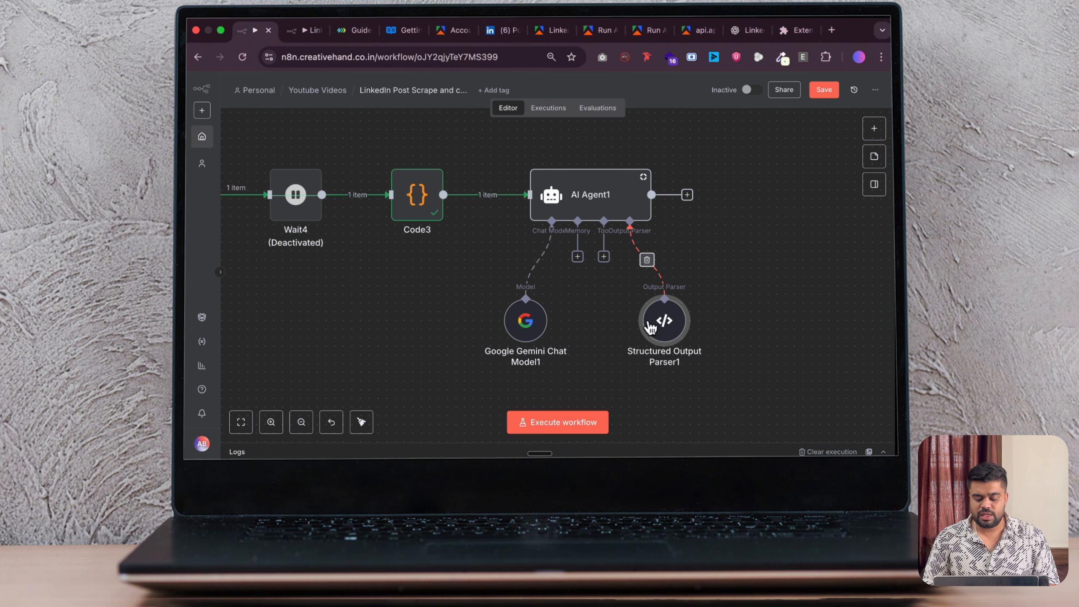
Paste the copied nodes and keep only the Wait node, connected directly after AI Agent1.
key(super+v)
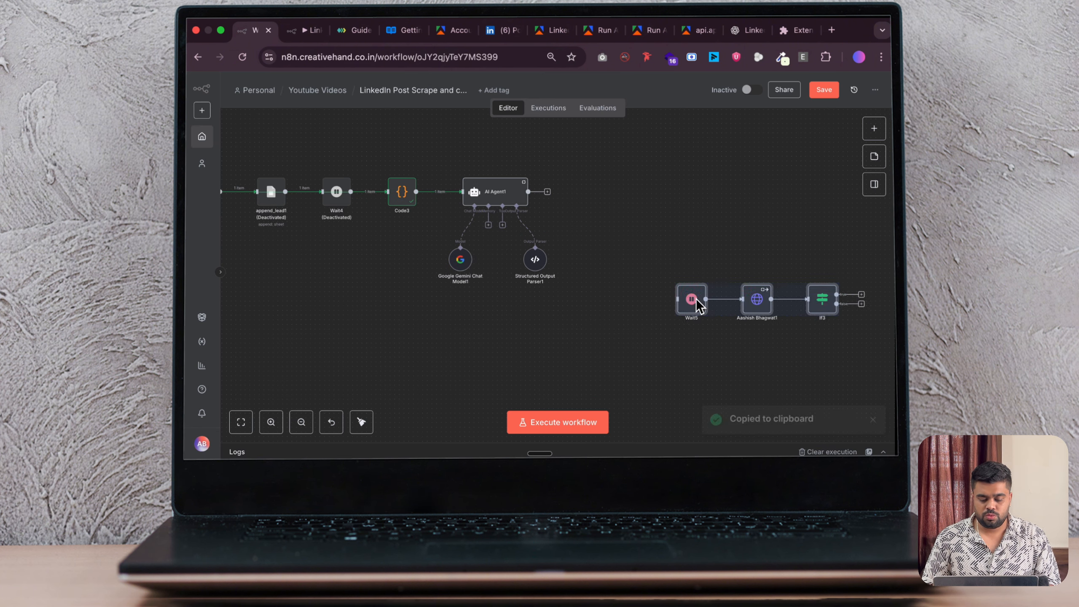
drag(700, 305, 583, 198)
click(592, 249)
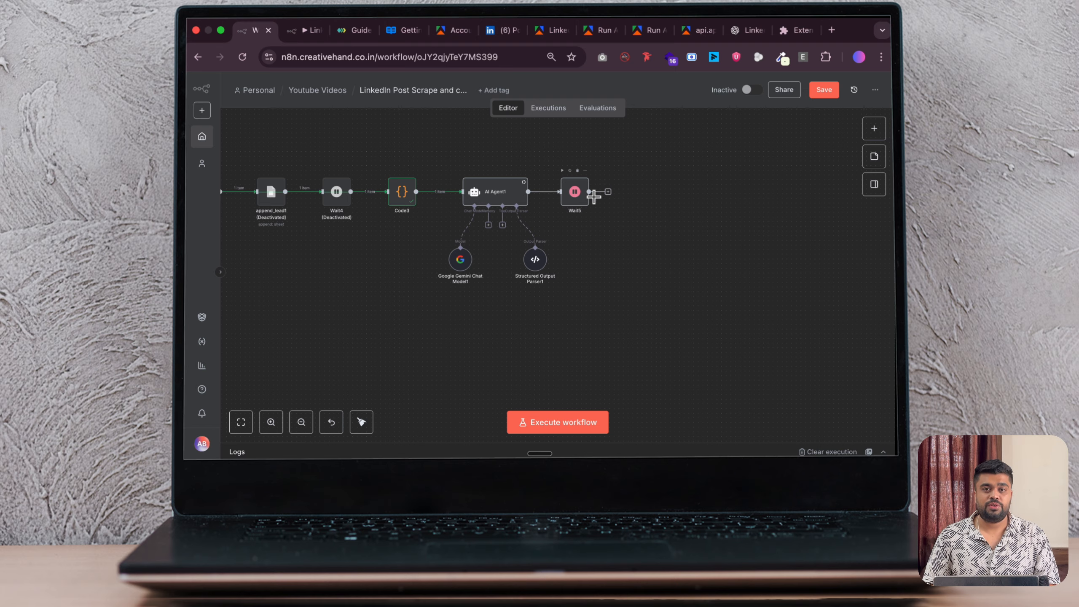
Review the random wait amount expression and wait unit of the Wait5 node after AI Agent1.
double_click(581, 192)
double_click(581, 191)
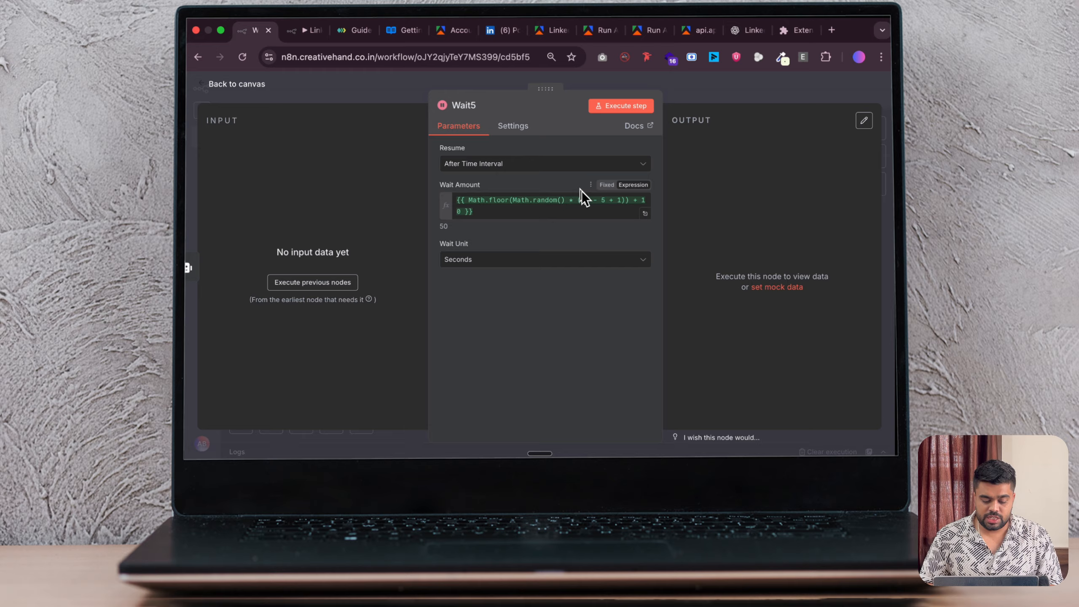
click(512, 212)
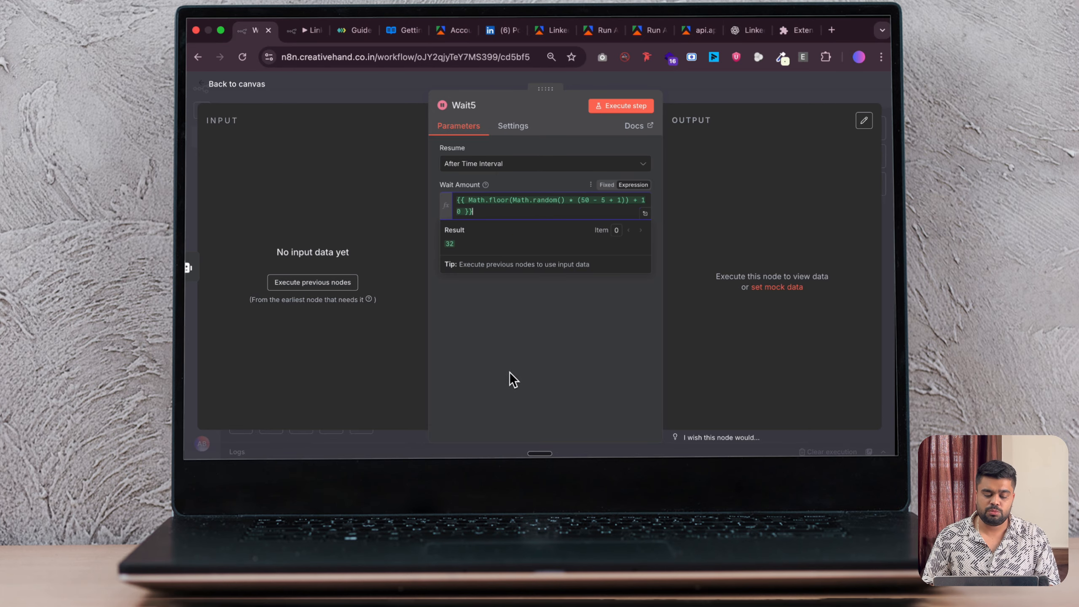
click(215, 84)
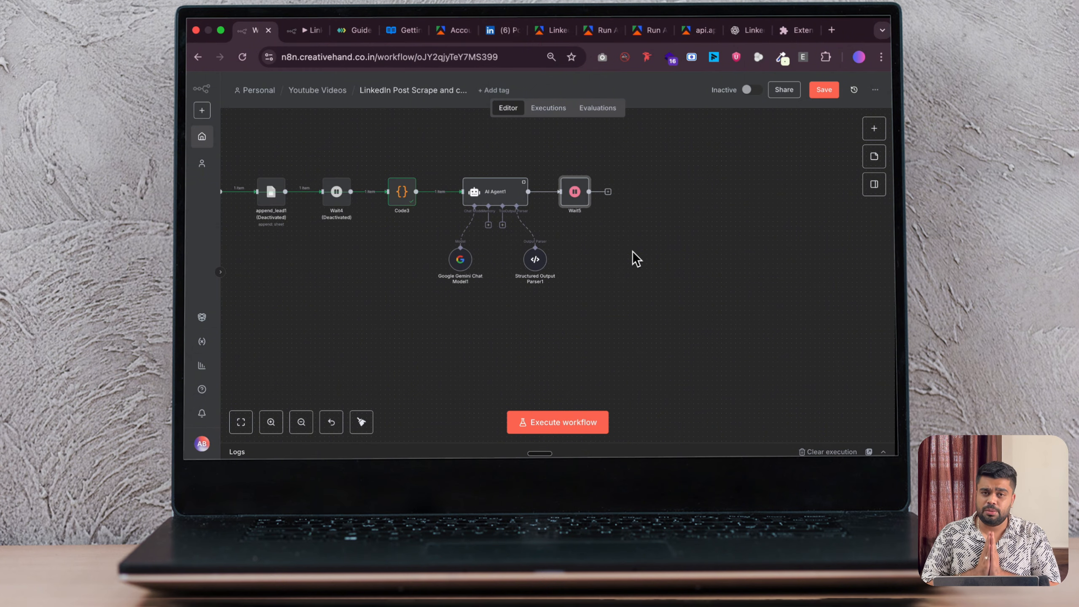
Open the Unipile n8n LinkedIn guide, and switch to the browser profile that has the Unipile dashboard open.
click(345, 29)
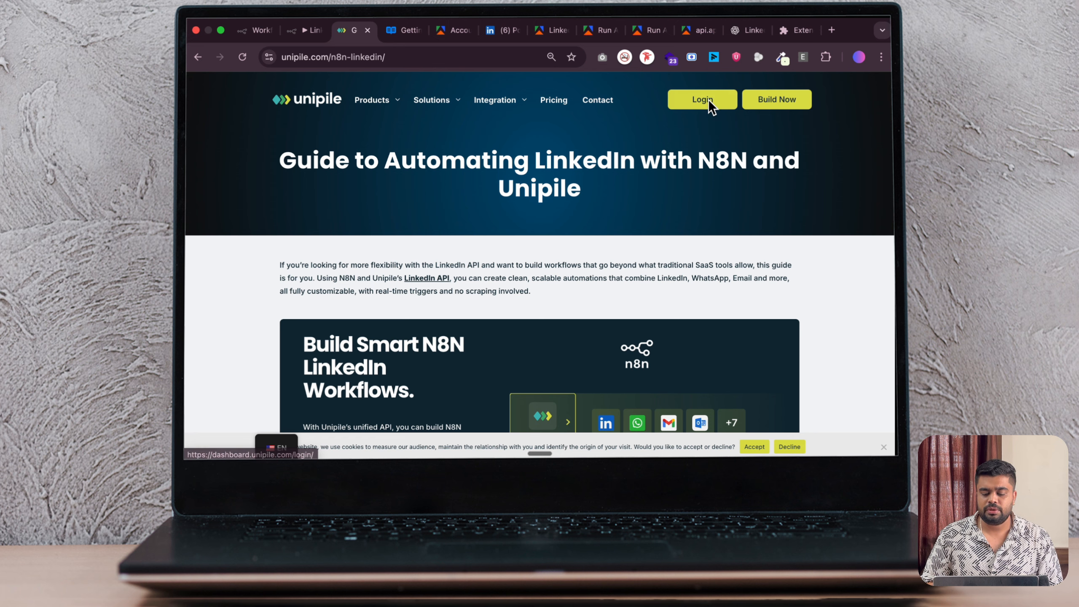
click(858, 56)
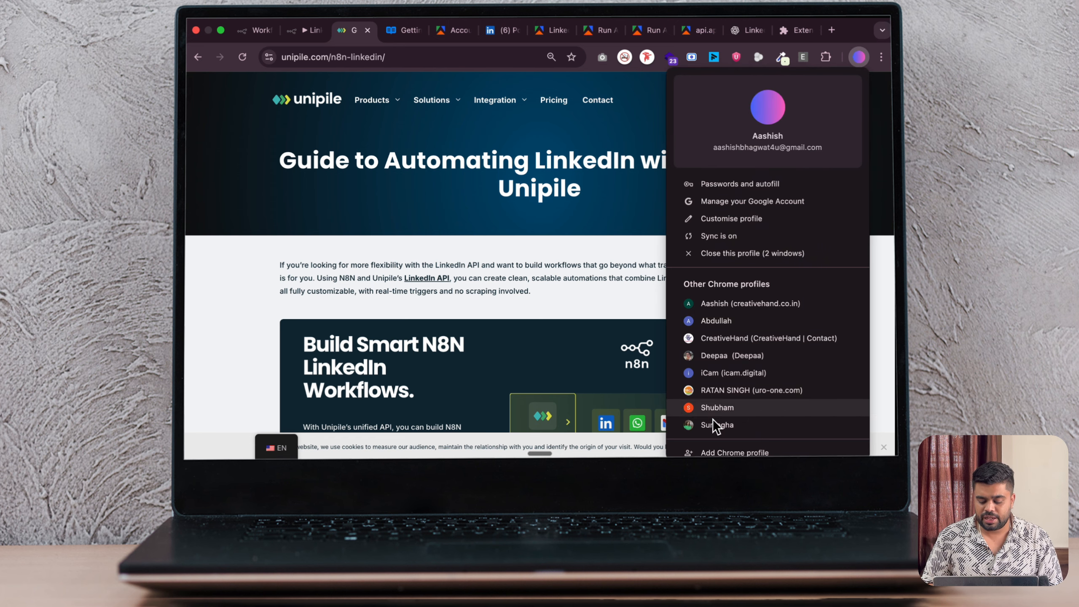
click(807, 419)
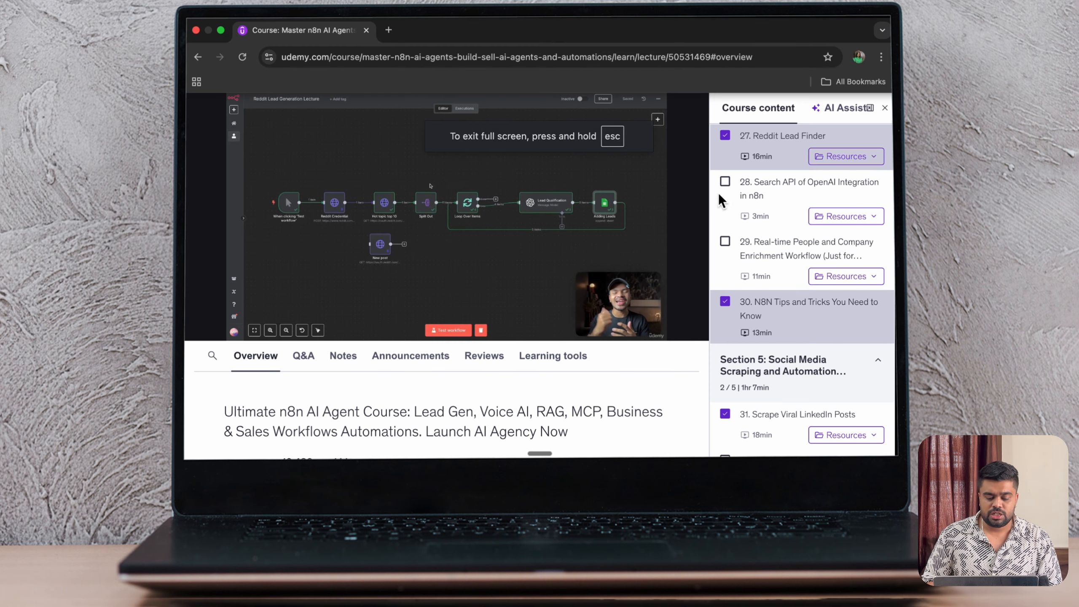
click(858, 56)
click(717, 407)
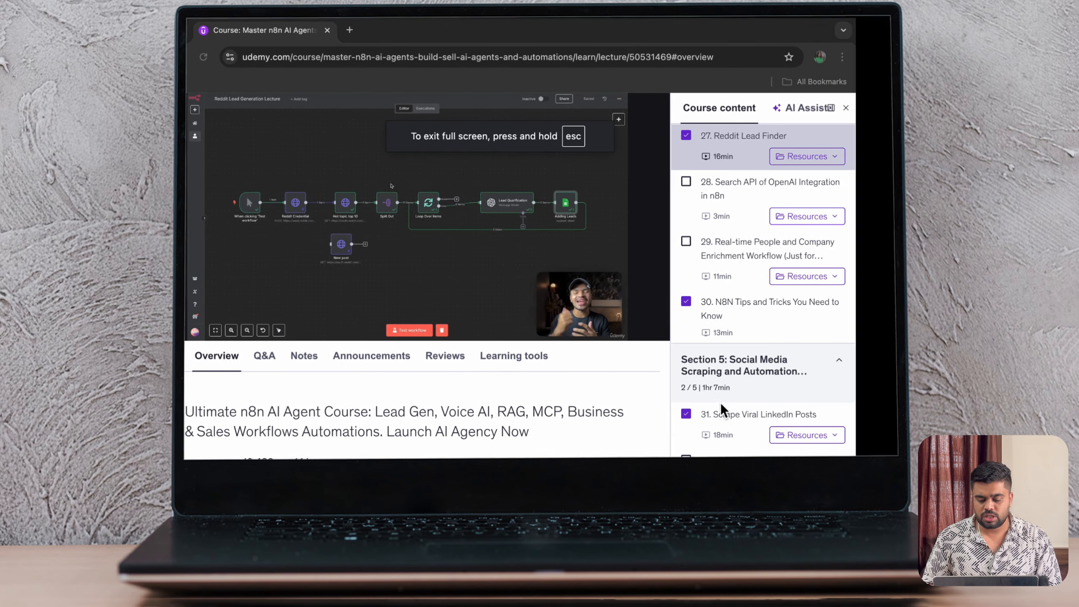
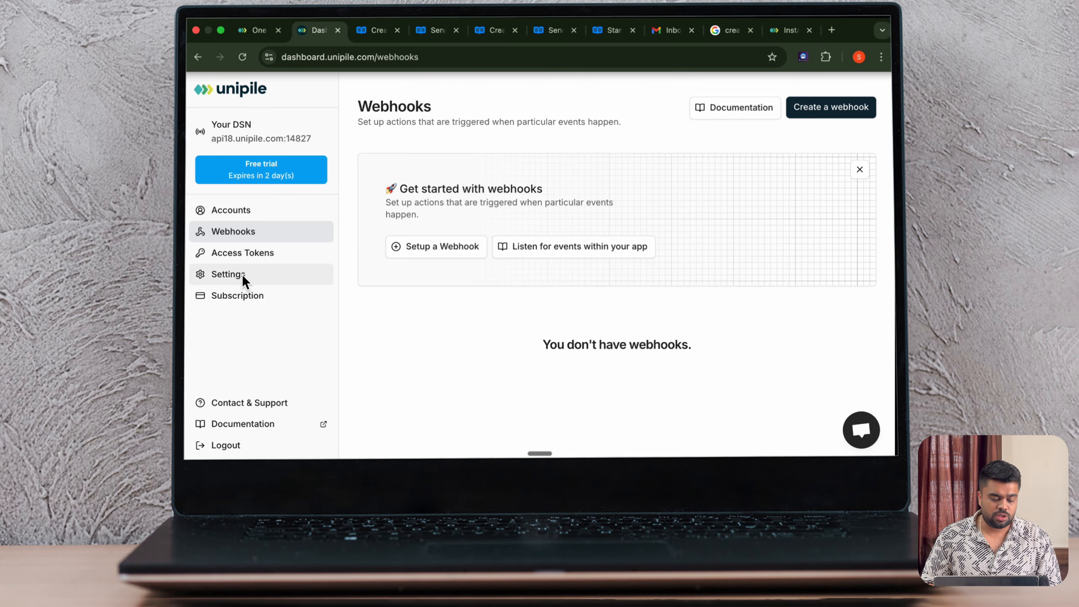
Examine the note, expiration date and scope options for generating a new access token, leaving without generating one.
click(238, 255)
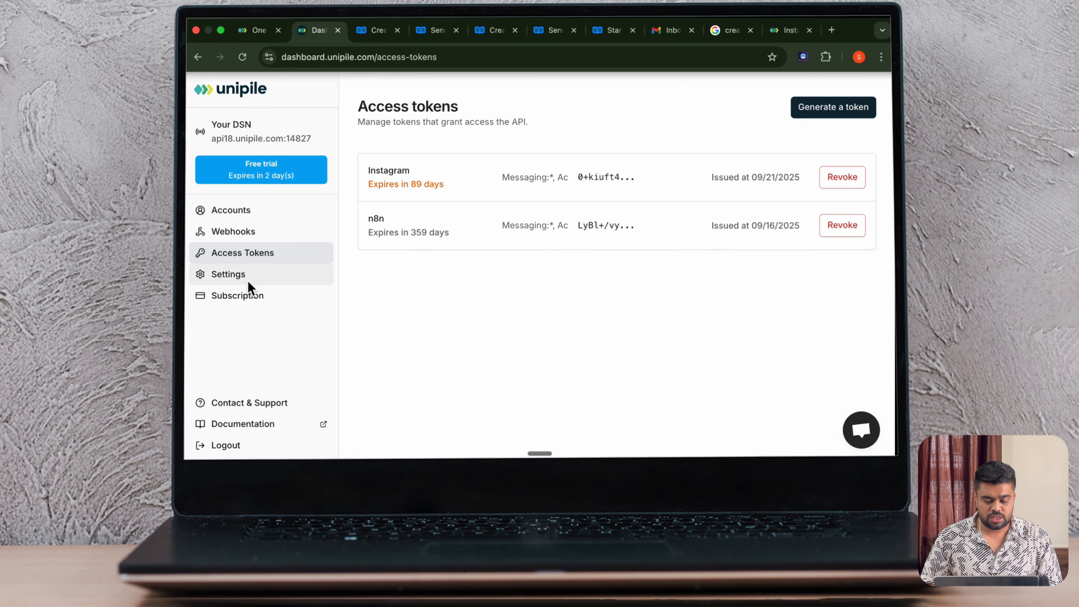
click(831, 113)
click(347, 194)
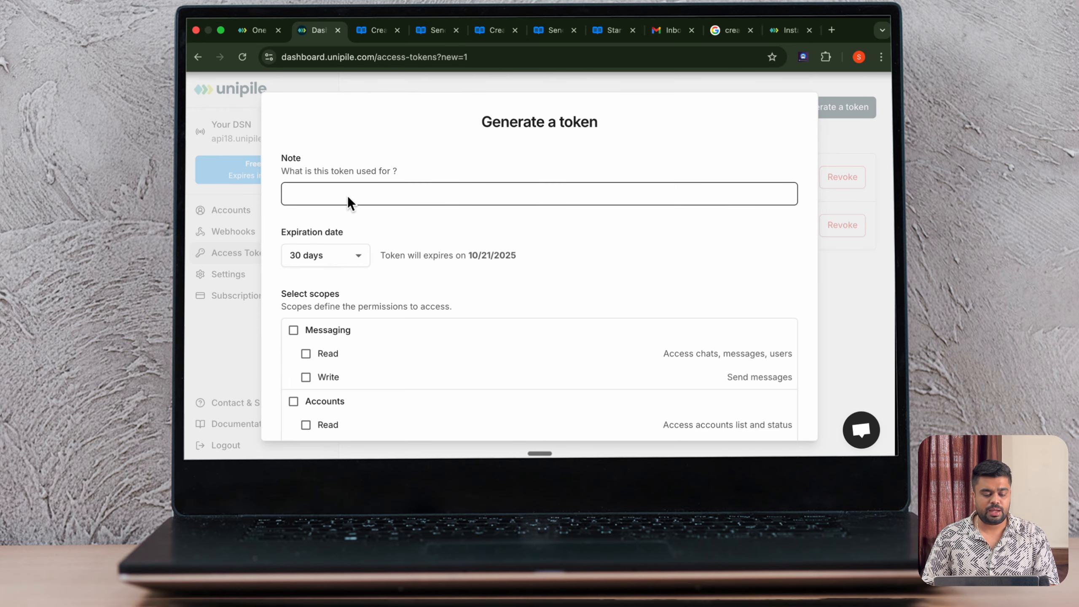
click(339, 304)
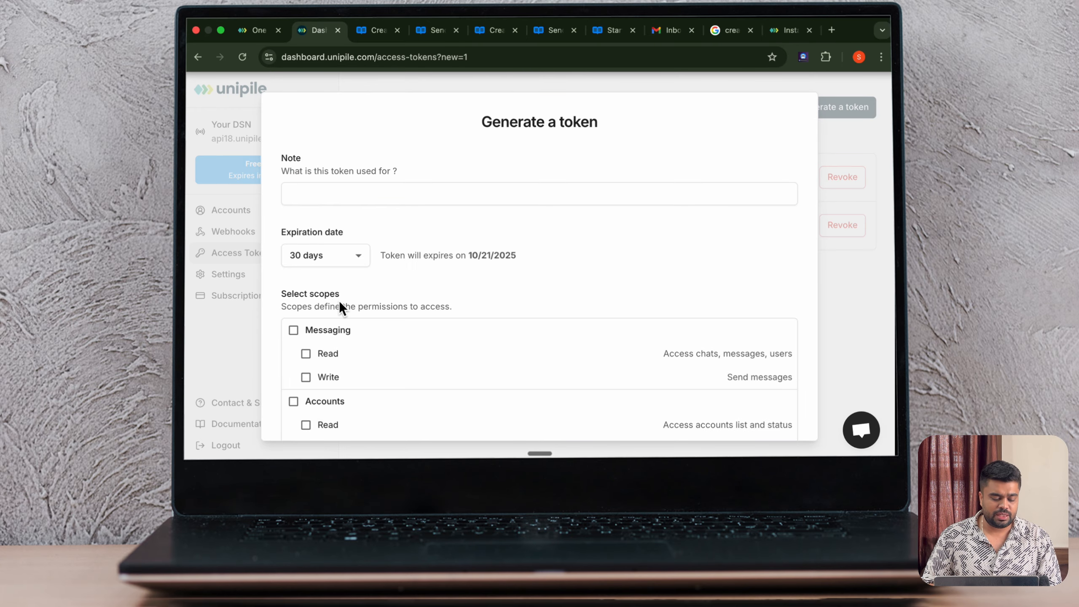
scroll(355, 374, down, 3)
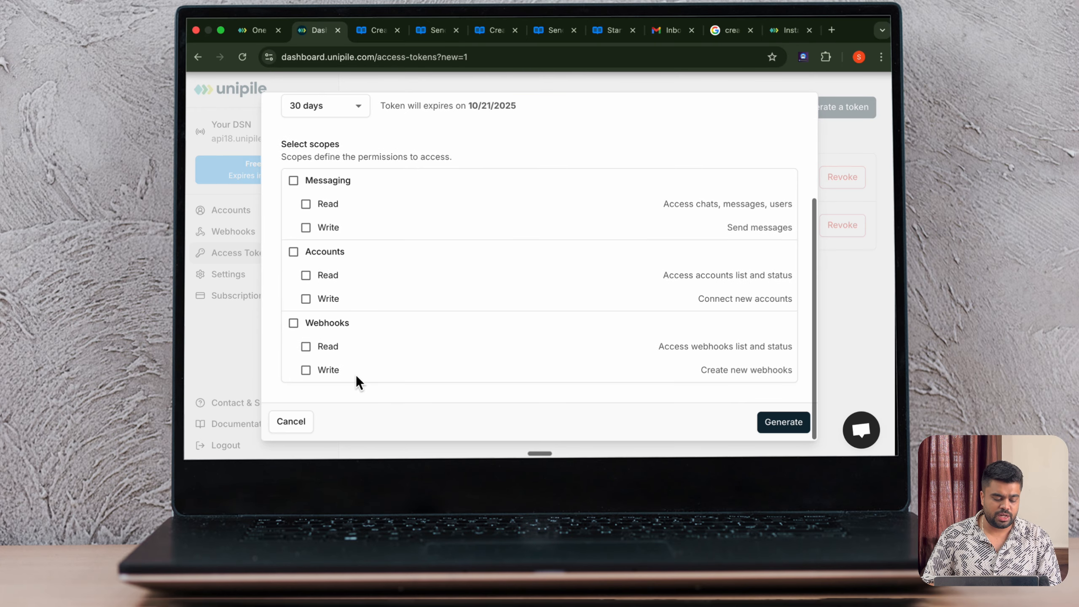
click(284, 430)
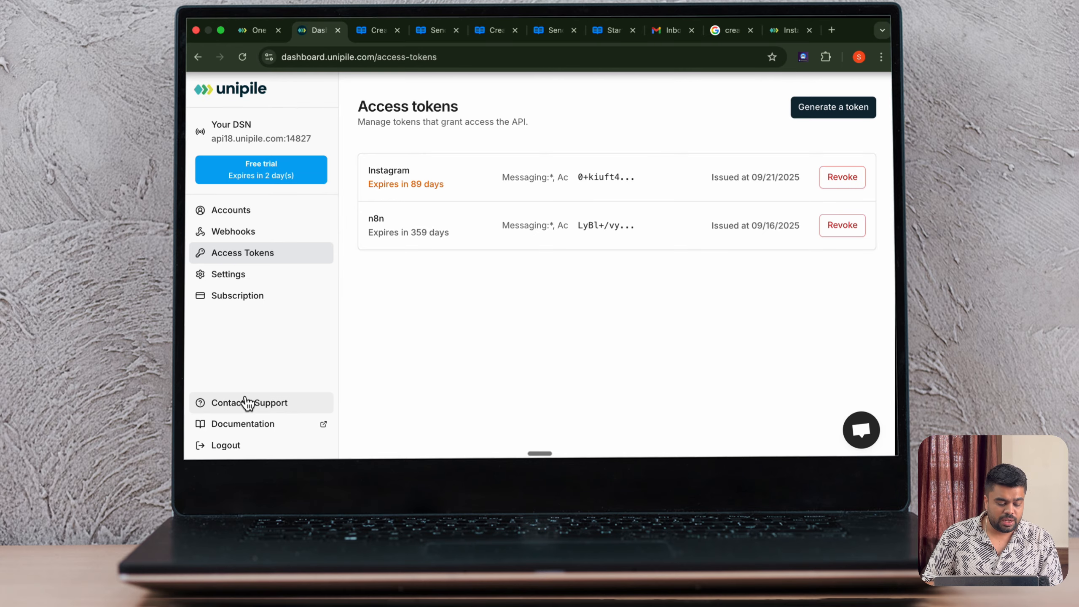
Examine which account types can be connected to Unipile, and return to the dashboard.
click(251, 209)
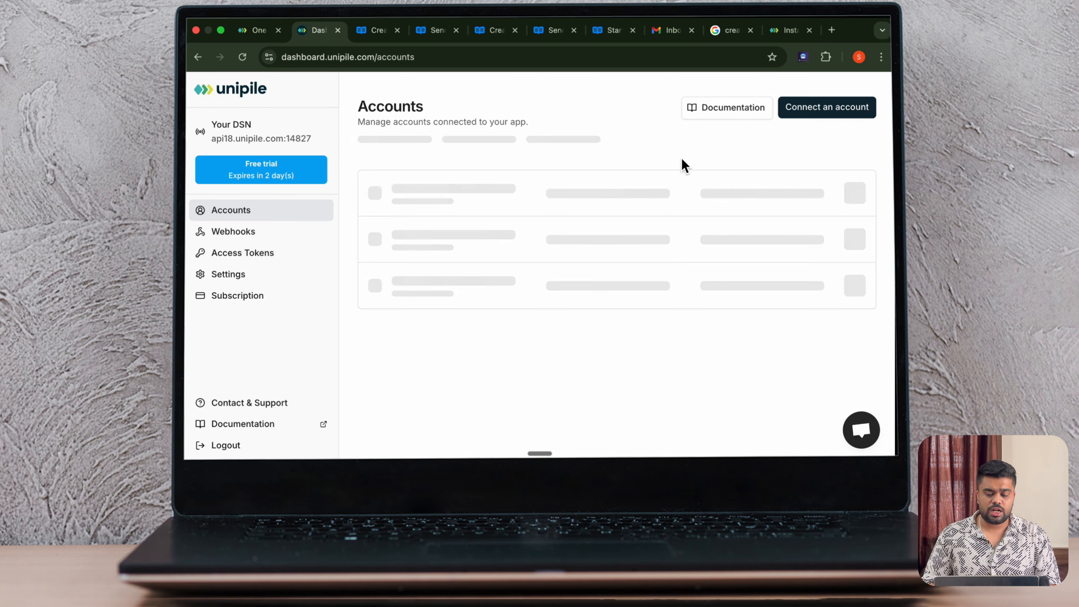
click(831, 108)
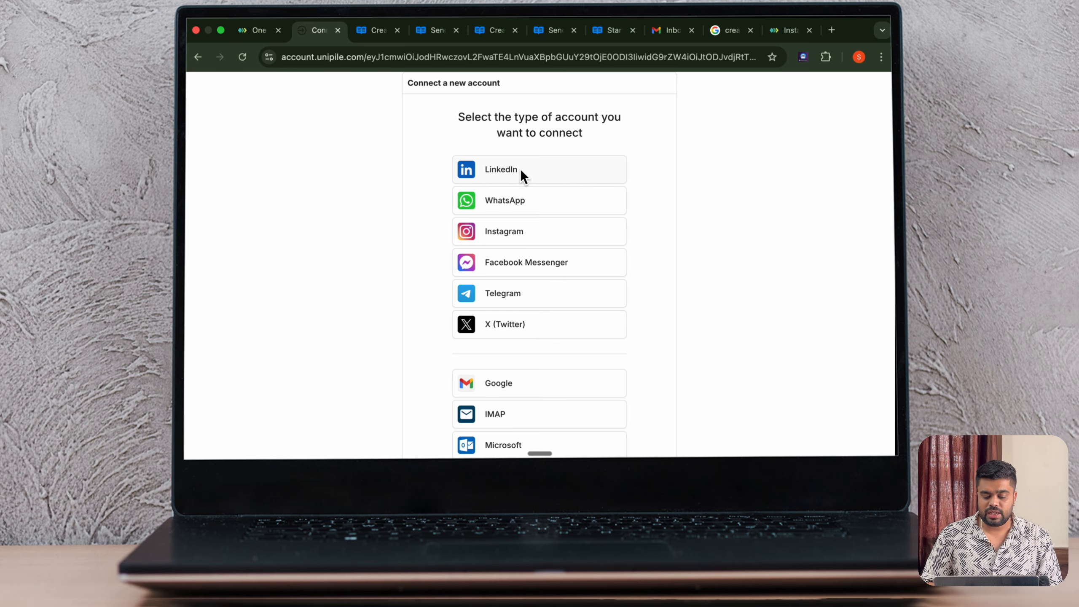
click(198, 58)
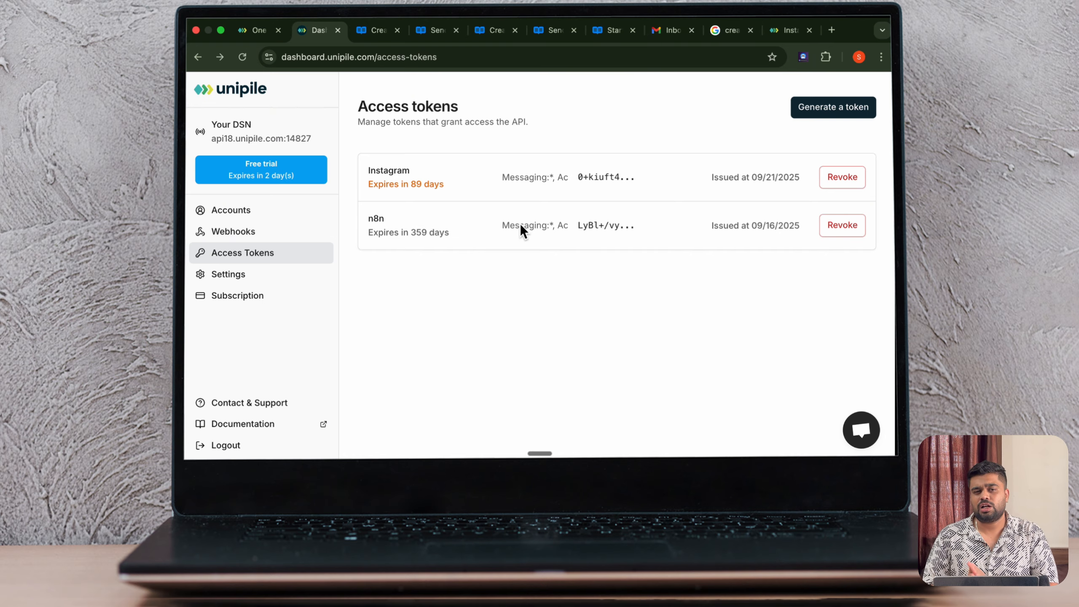
Copy the account ID of the connected LinkedIn account from the dashboard's accounts list.
click(258, 209)
scroll(612, 281, down, 3)
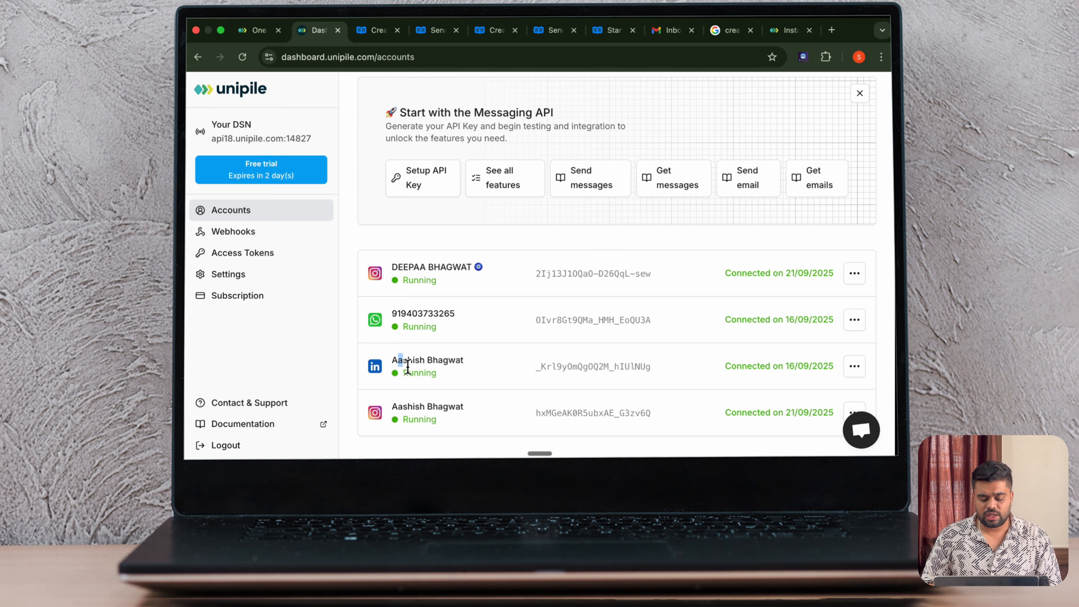
drag(398, 365, 461, 365)
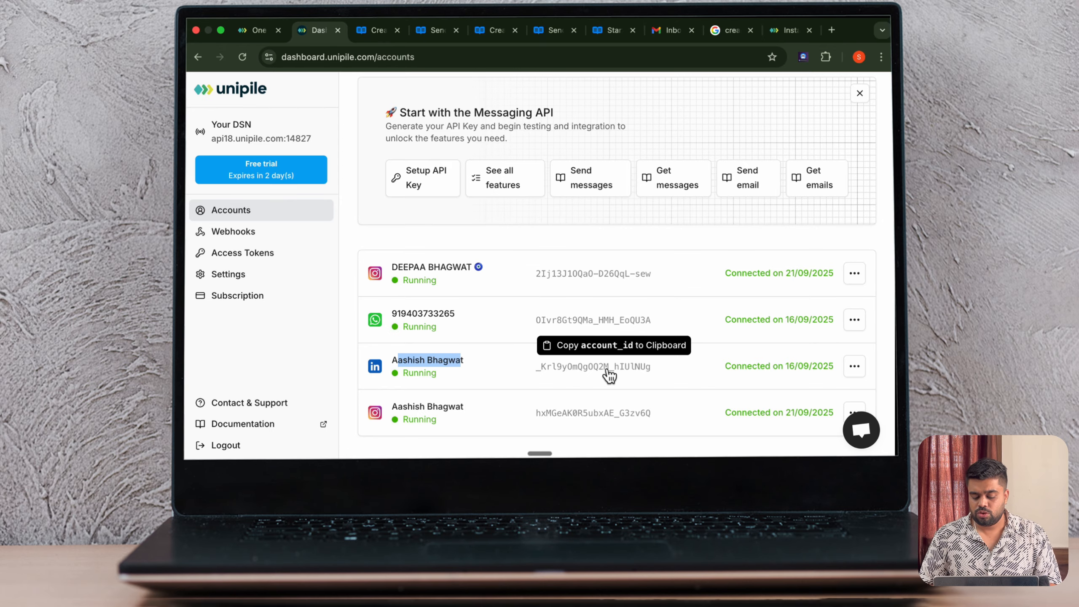
click(589, 376)
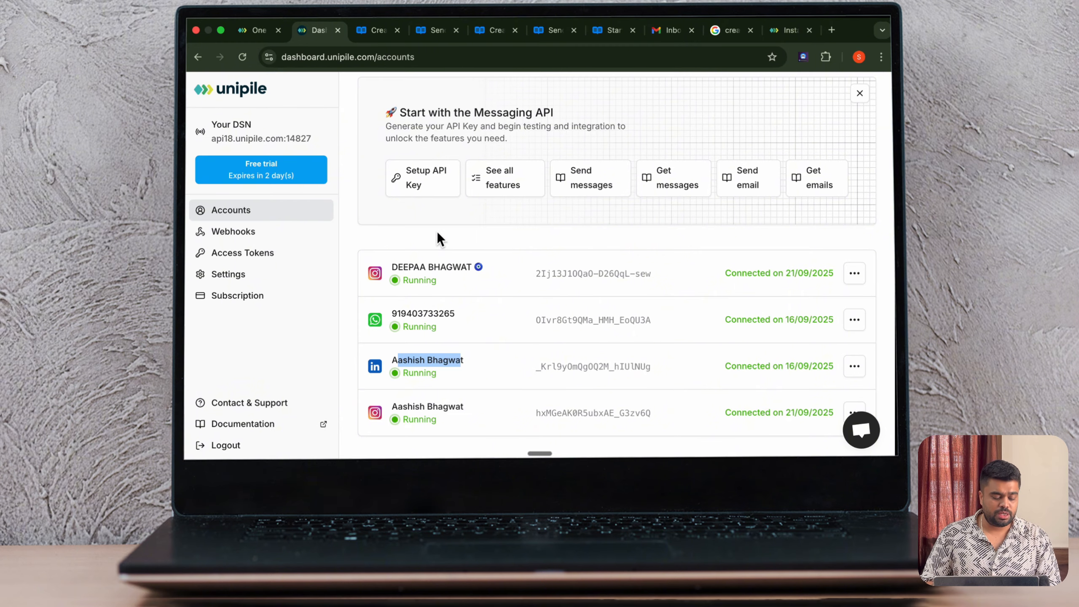
Open the Unipile developer documentation and go to its API reference.
click(235, 425)
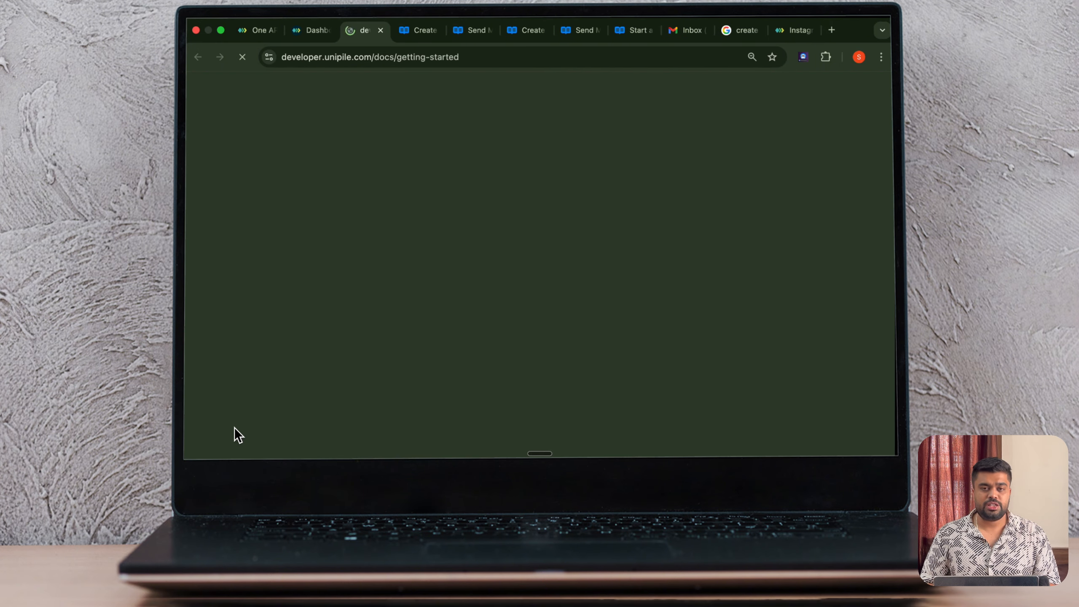
scroll(260, 296, down, 8)
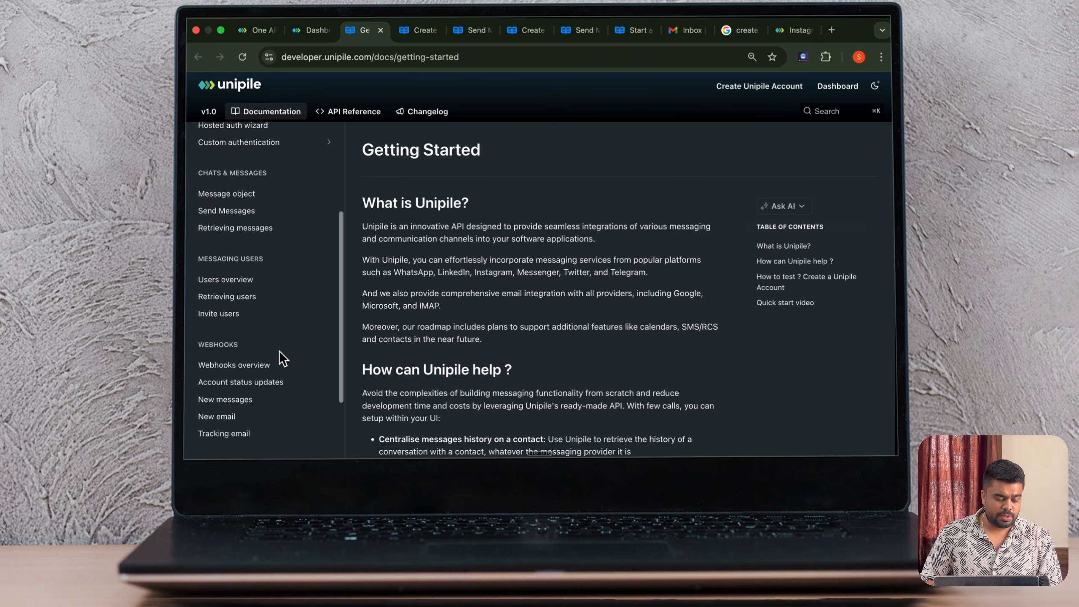
scroll(283, 359, up, 3)
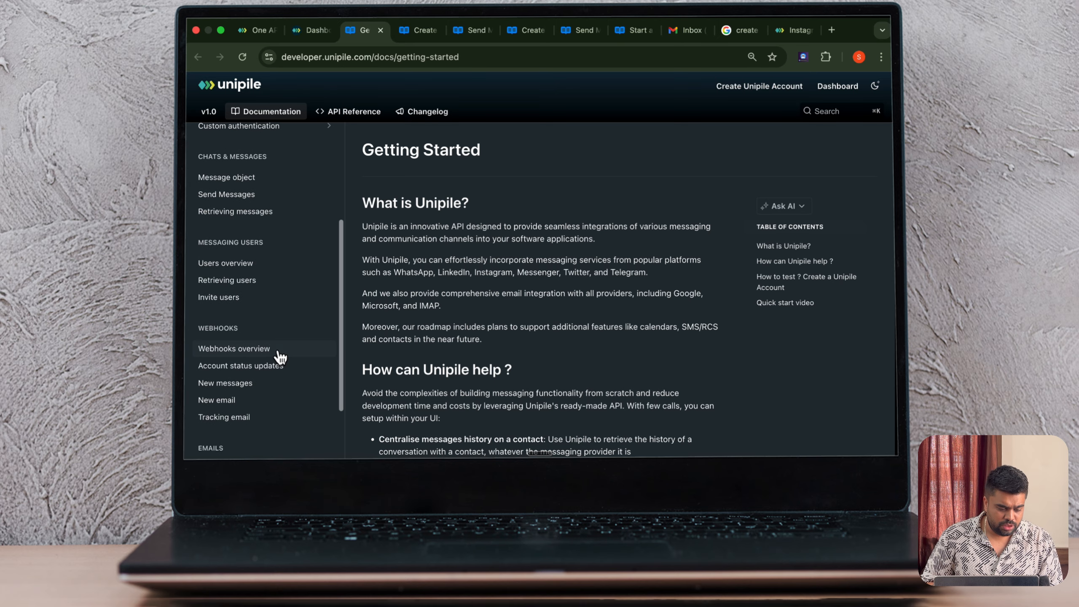
click(345, 111)
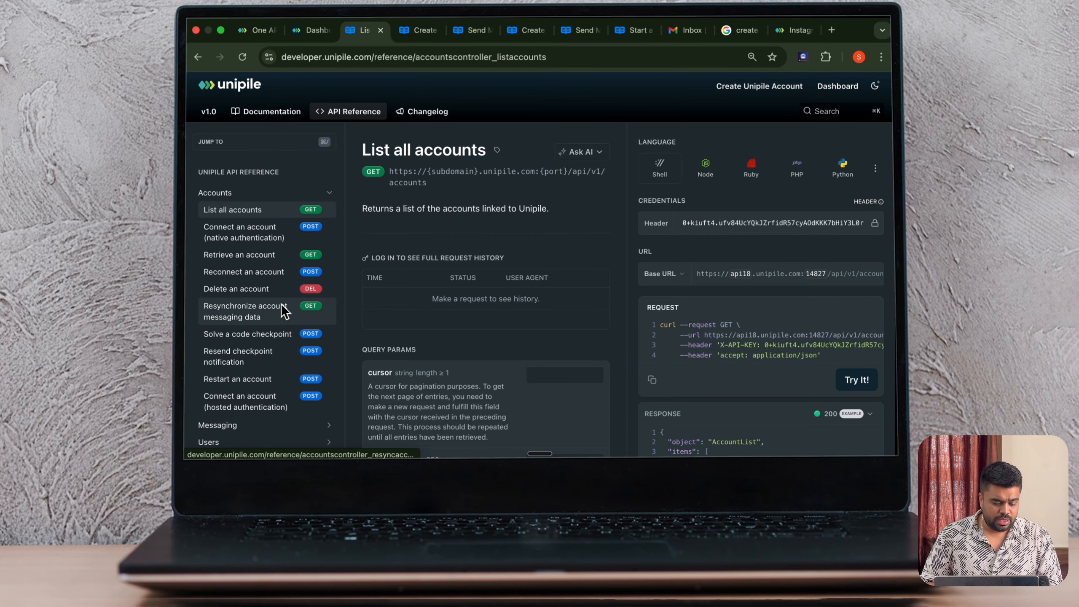
Search the API reference for "post" and open the Comment a post endpoint in the Posts section.
key(super+f)
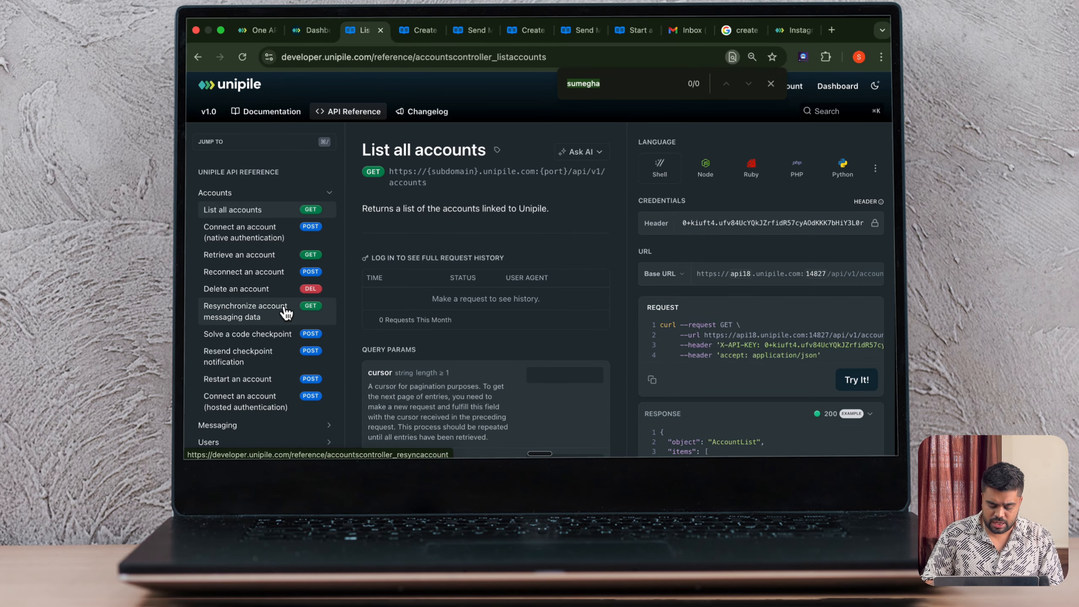
text(post)
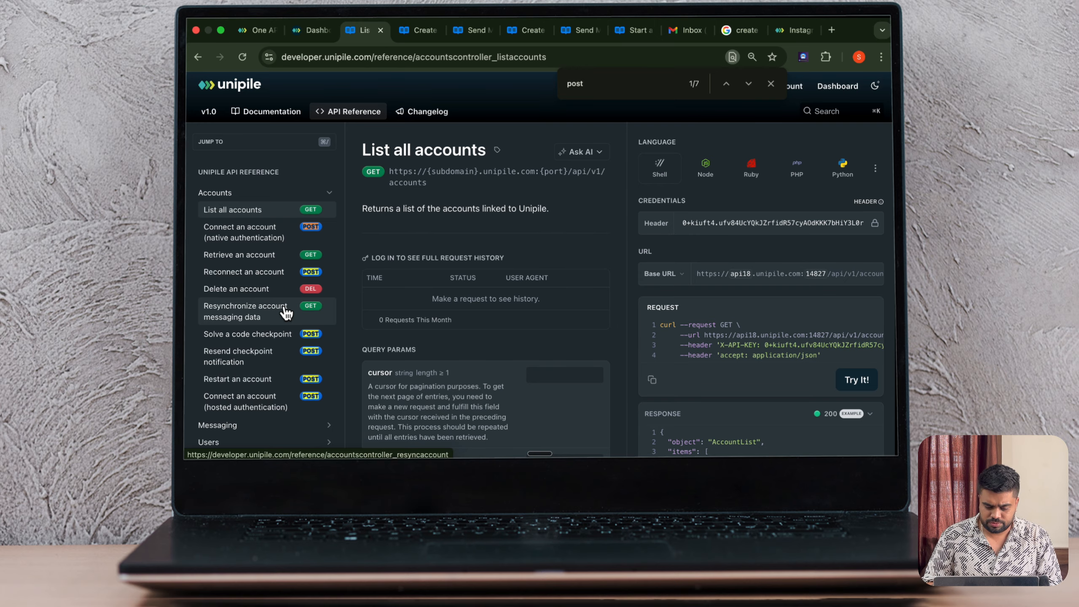
key(Return)
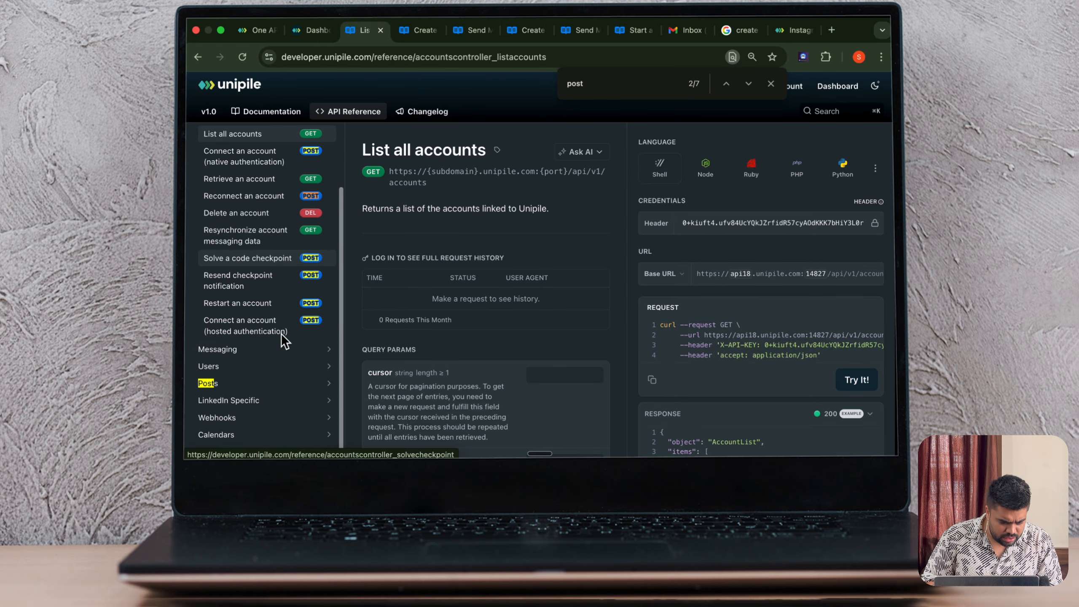
click(247, 384)
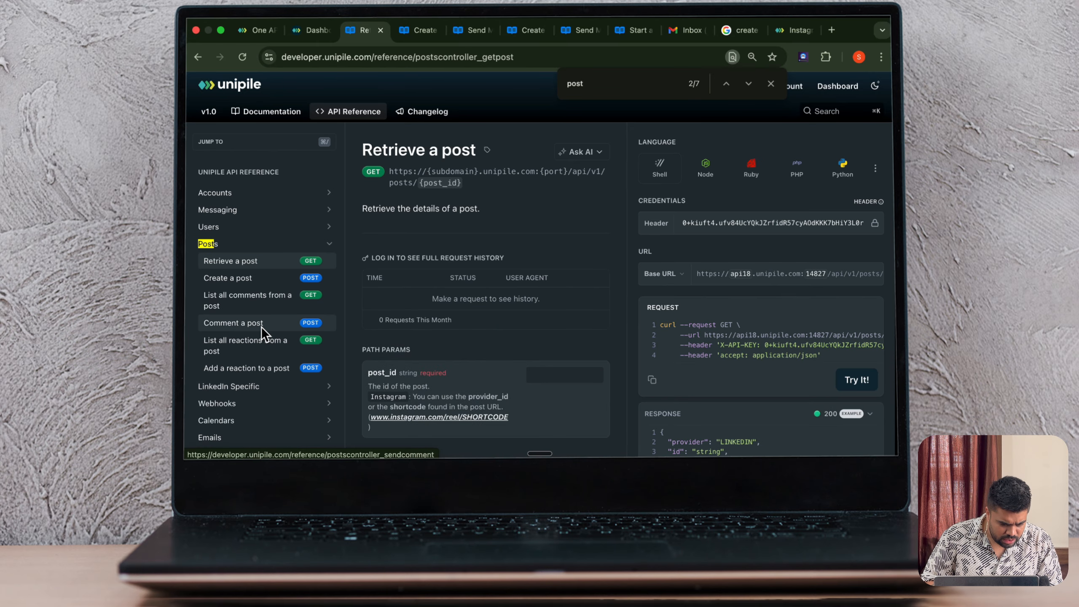
click(237, 322)
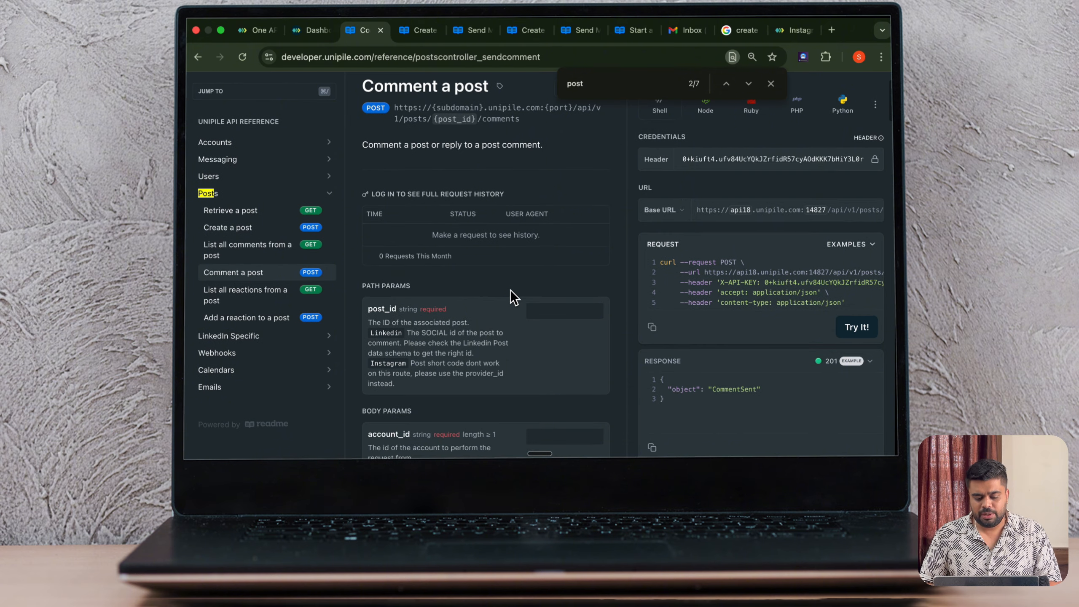
scroll(510, 290, up, 2)
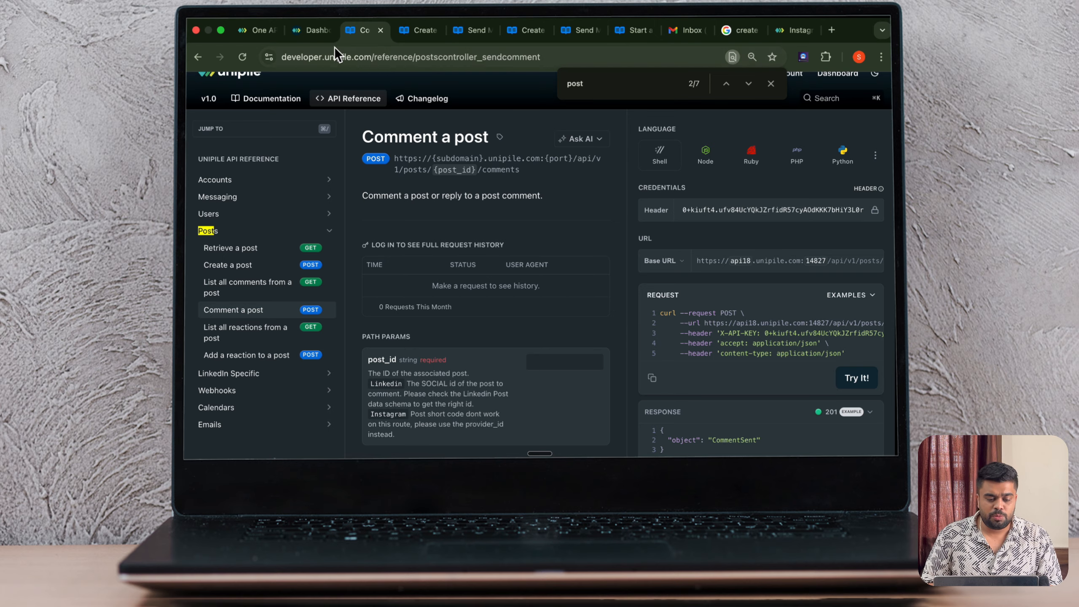
Check the LinkedIn account's ID in the dashboard's accounts list, and return to the Comment a post reference.
click(317, 31)
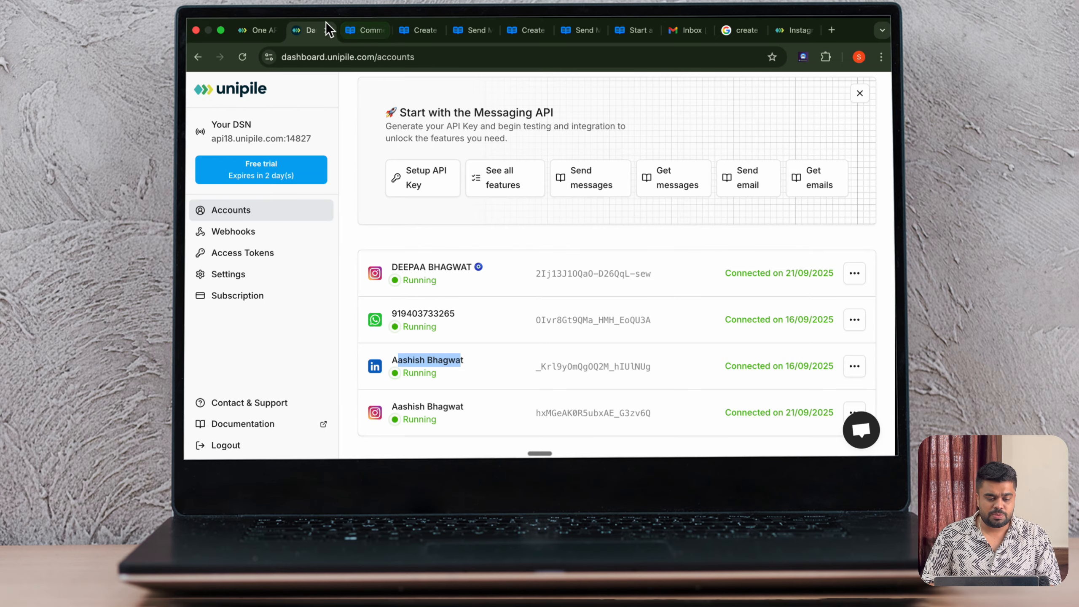
click(359, 31)
click(313, 31)
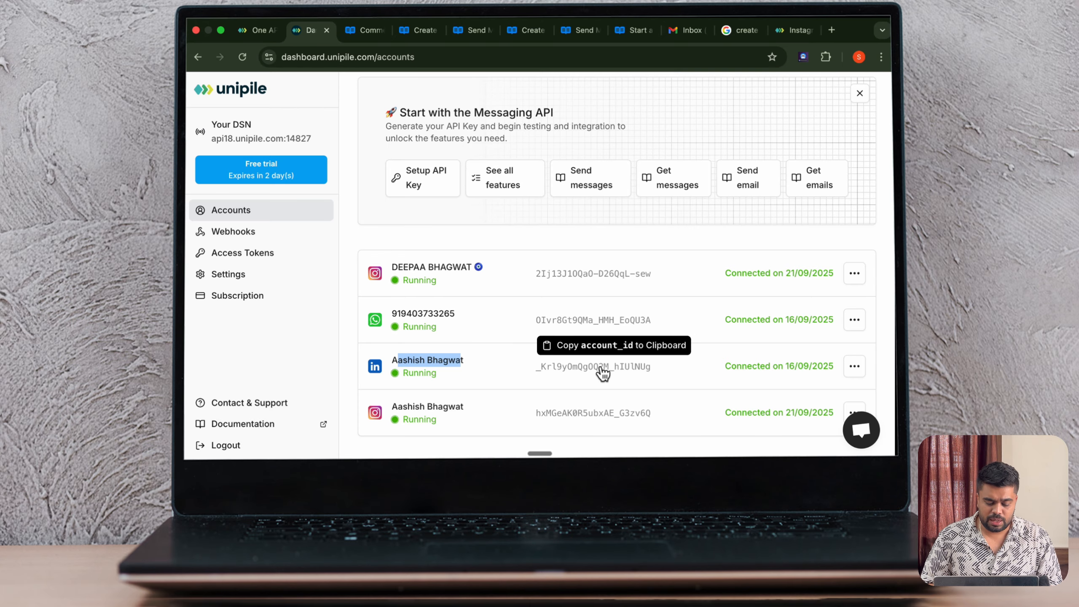
click(370, 29)
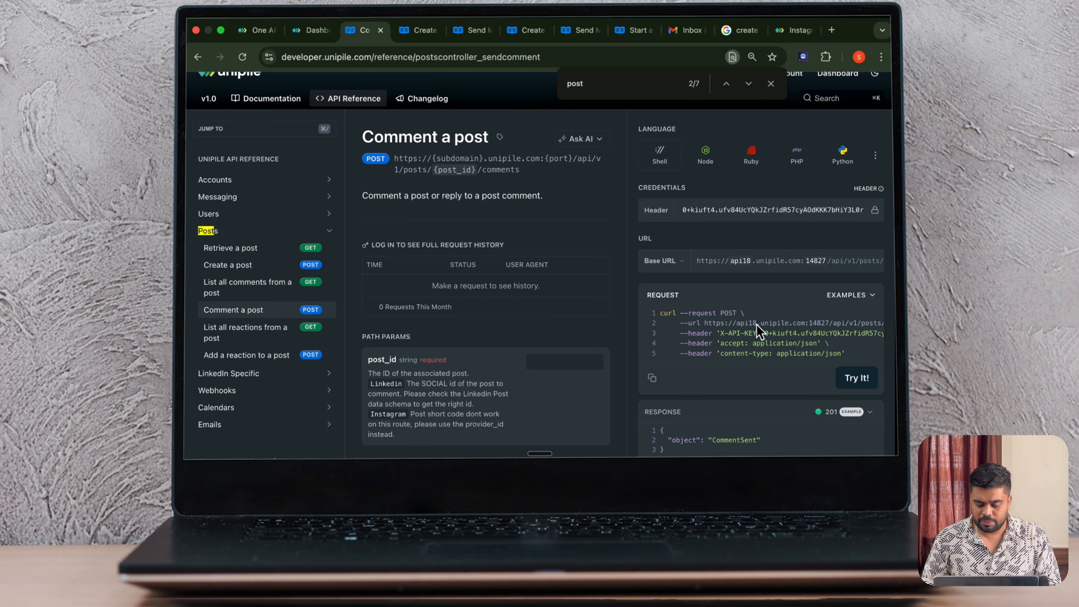
Set the comment's text parameter to "Hello" and paste the copied LinkedIn account ID into post_id.
scroll(727, 371, down, 3)
click(545, 364)
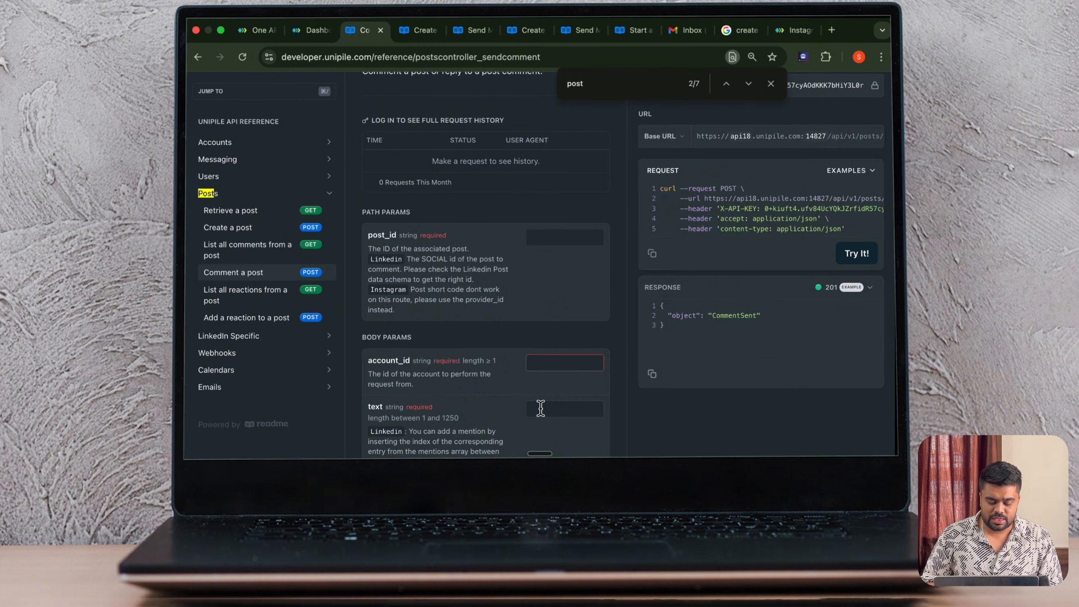
click(541, 407)
text(Hello)
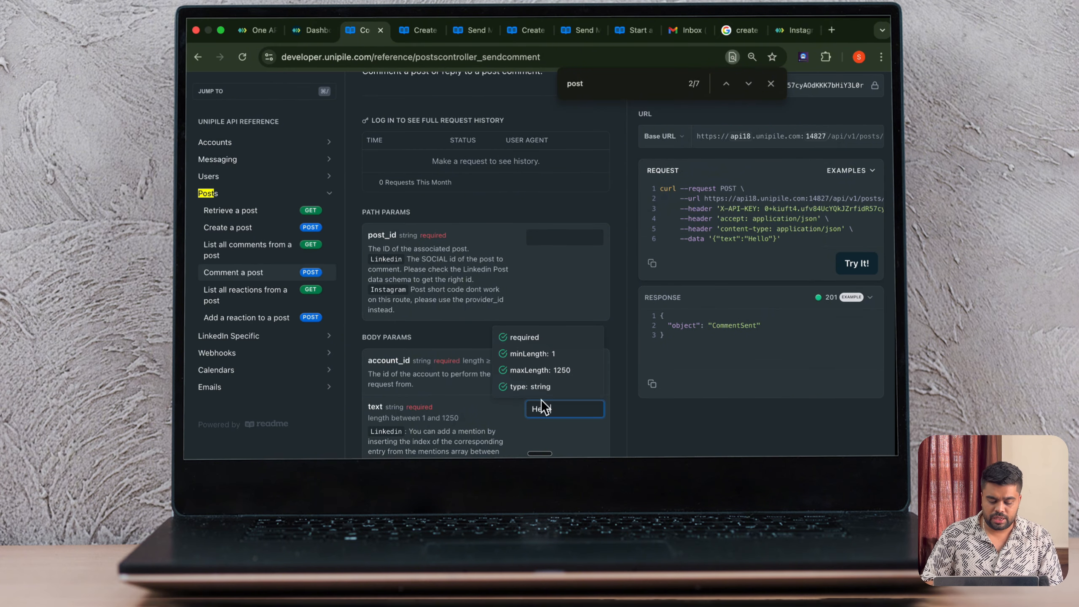
click(556, 237)
key(cmd+v)
scroll(588, 314, up, 3)
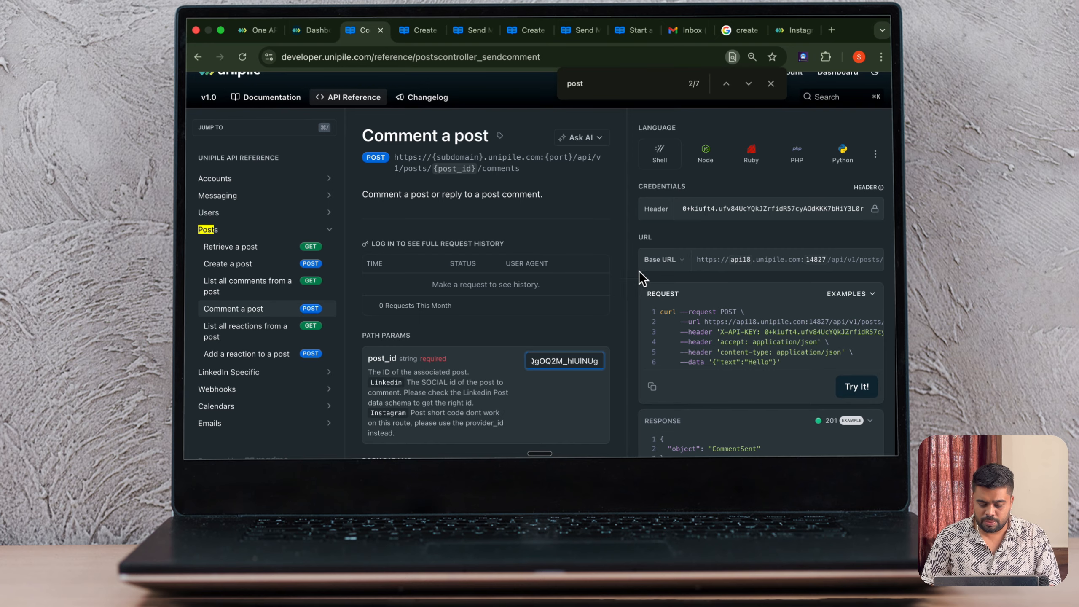
Select the entire generated cURL request for the Comment a post endpoint.
click(721, 209)
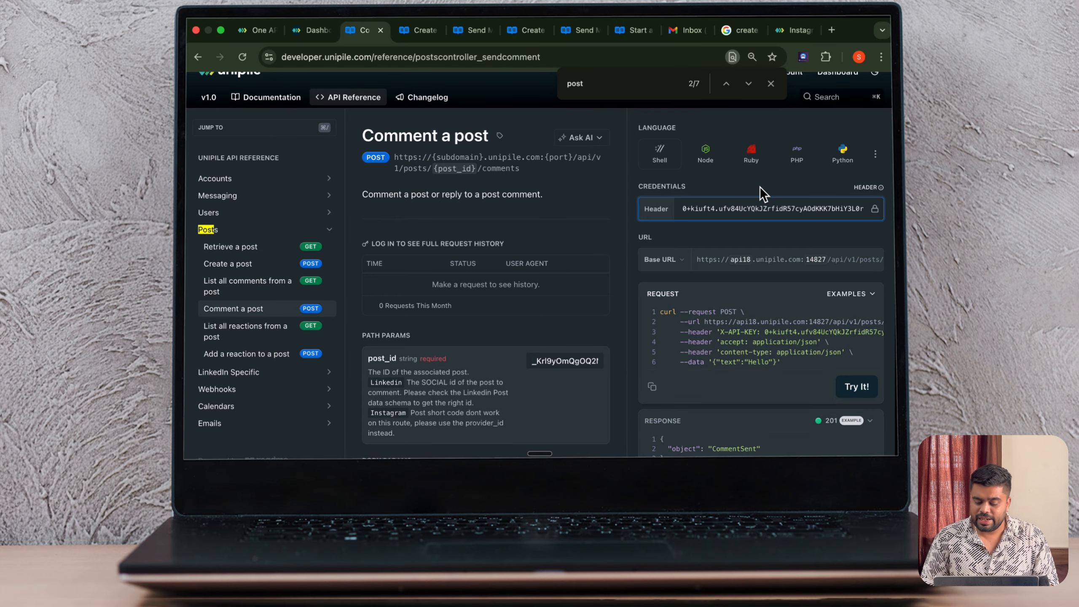
drag(658, 312, 809, 366)
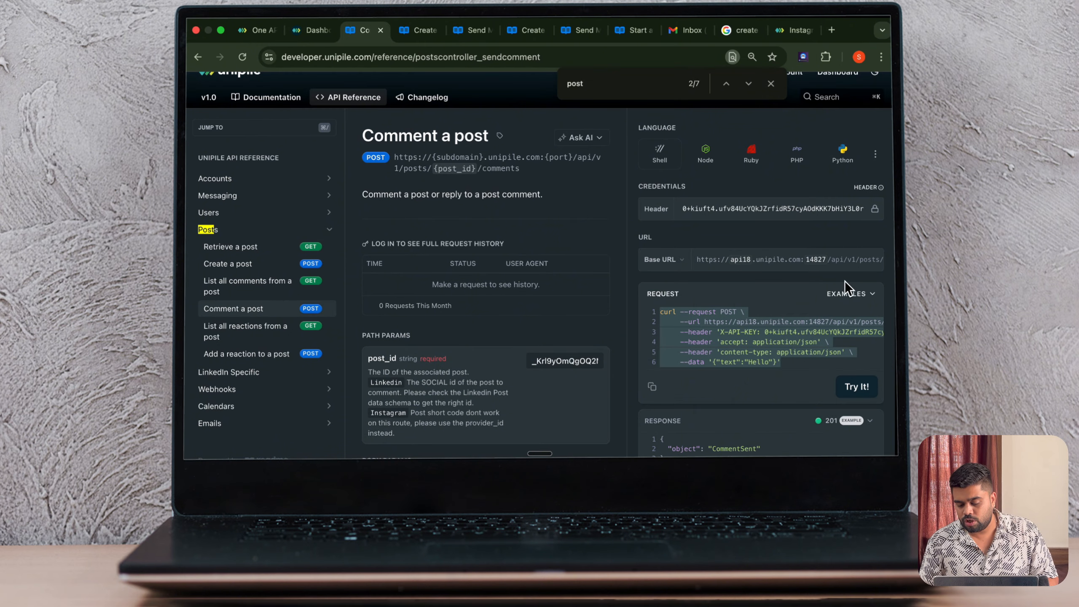
scroll(802, 306, down, 3)
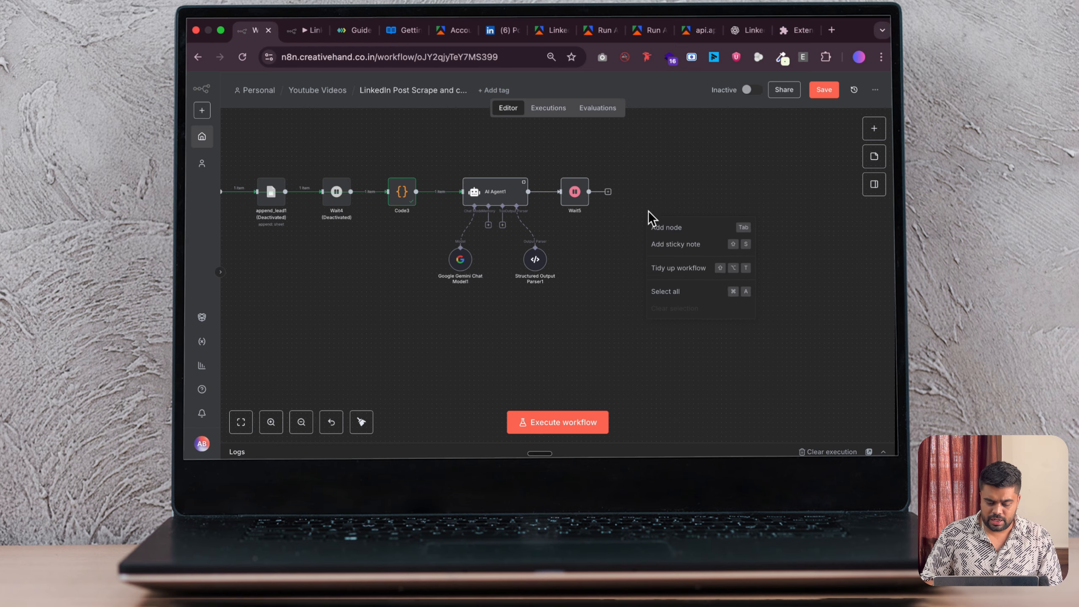
Add an HTTP Request node after Wait5 and import the copied comment cURL command, including its API key header.
click(608, 192)
text(http)
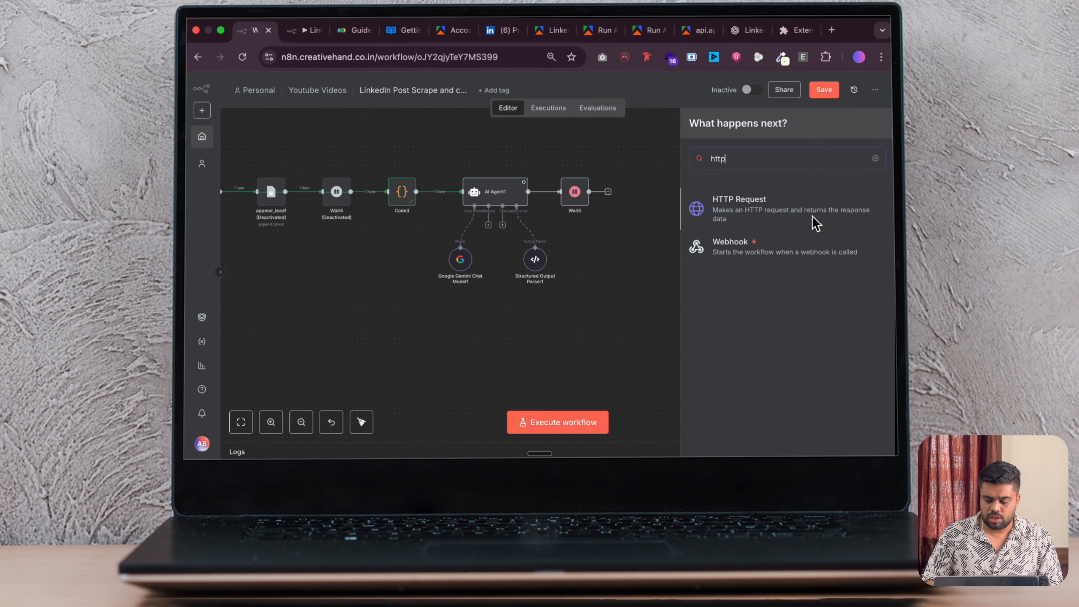
click(816, 219)
click(641, 147)
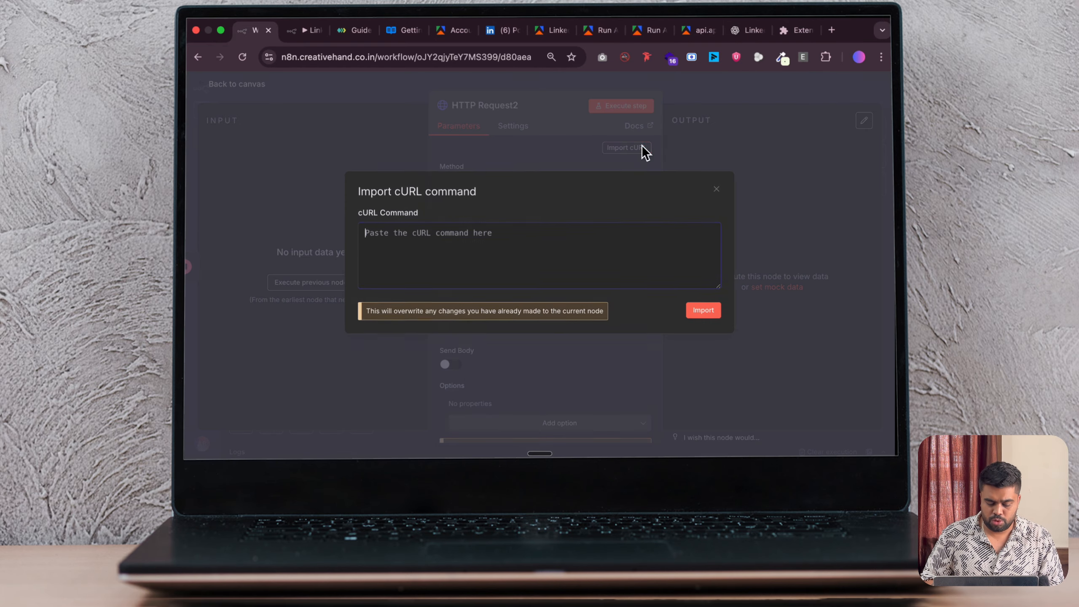
key(super+v)
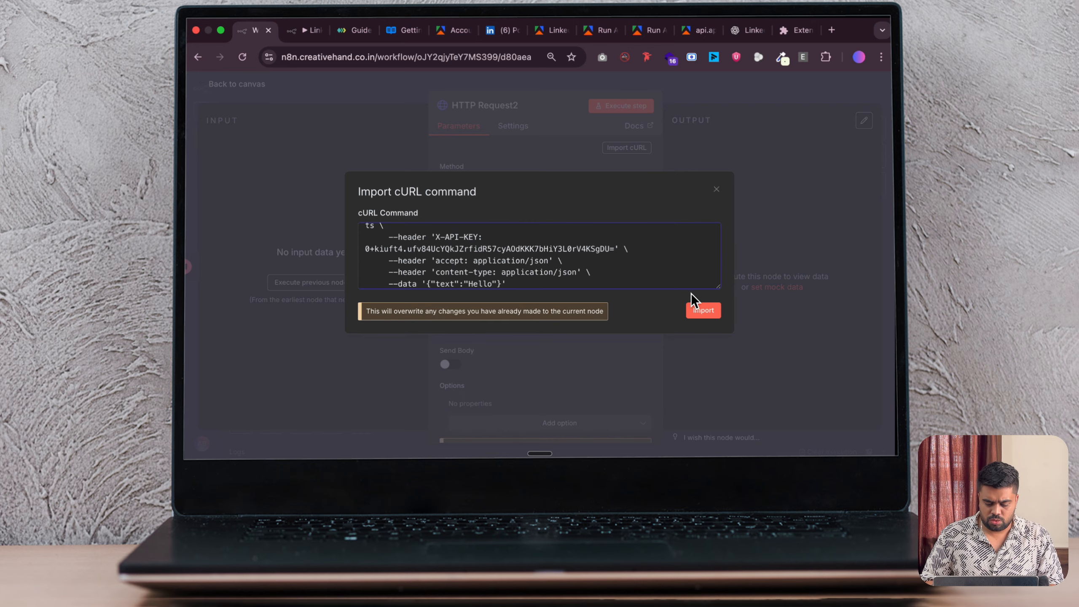
click(701, 318)
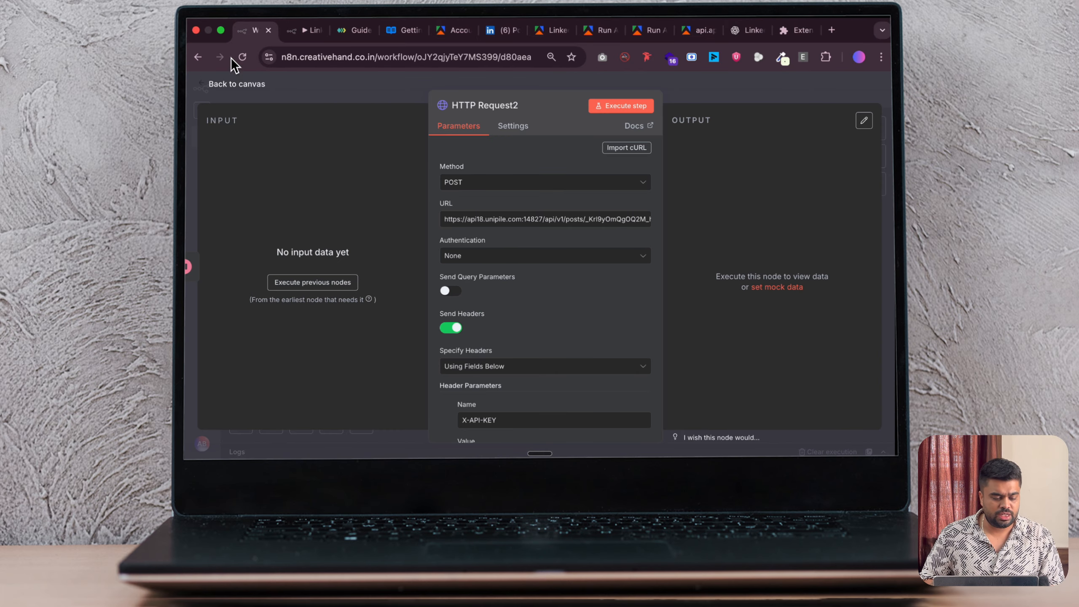
Replace the imported request node with a copy of the workflow's existing comment request node and connect Wait5 to it.
click(216, 87)
scroll(593, 297, down, 3)
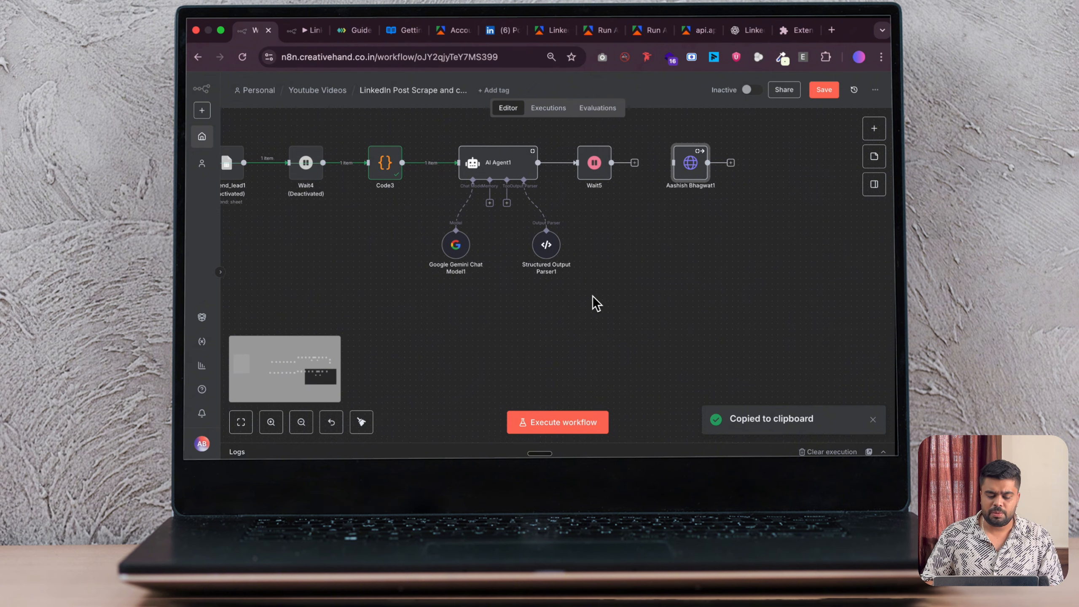
scroll(593, 296, up, 1)
drag(610, 182, 680, 189)
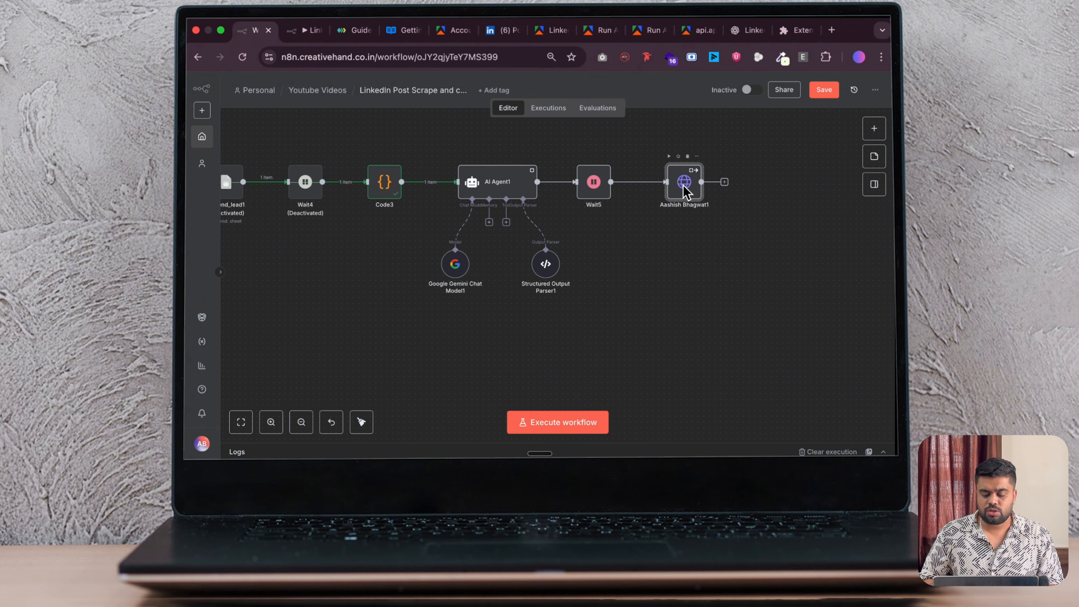
double_click(684, 184)
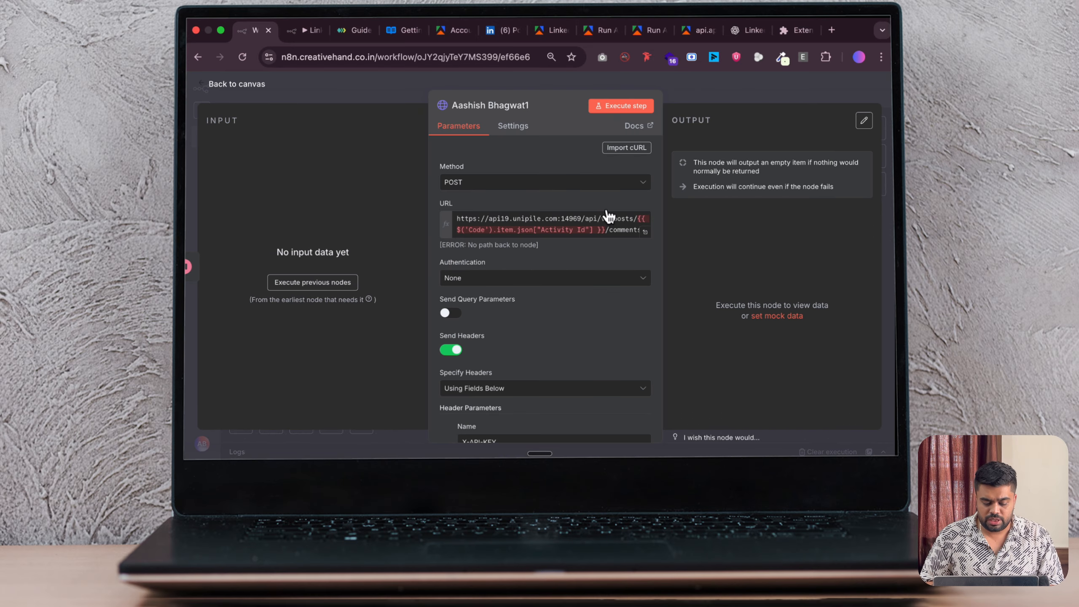
click(232, 87)
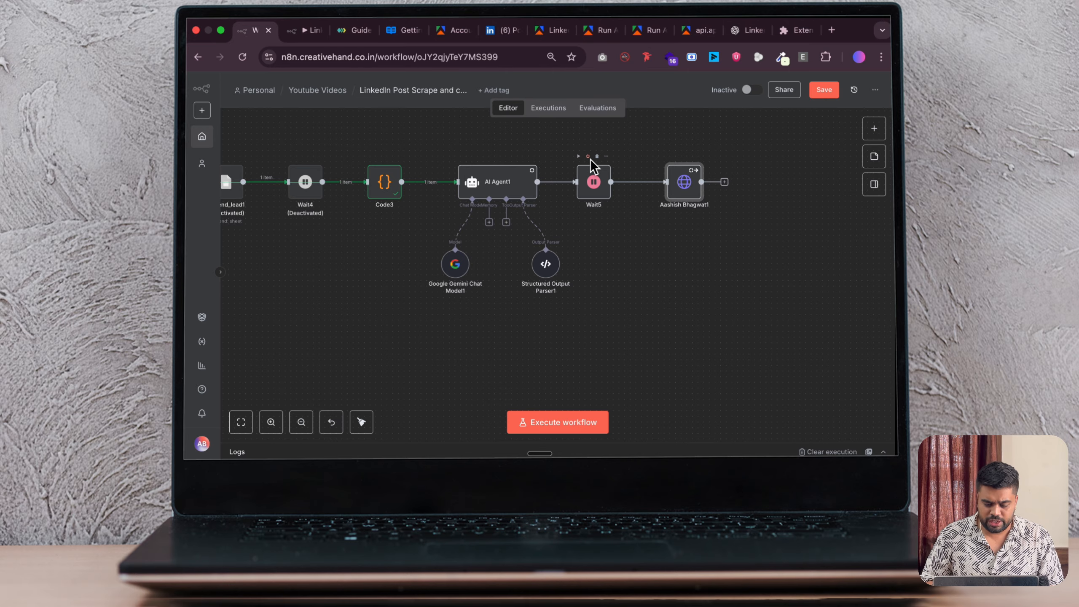
Deactivate the Wait5 node and execute the workflow, rerunning it after the first attempt.
click(589, 157)
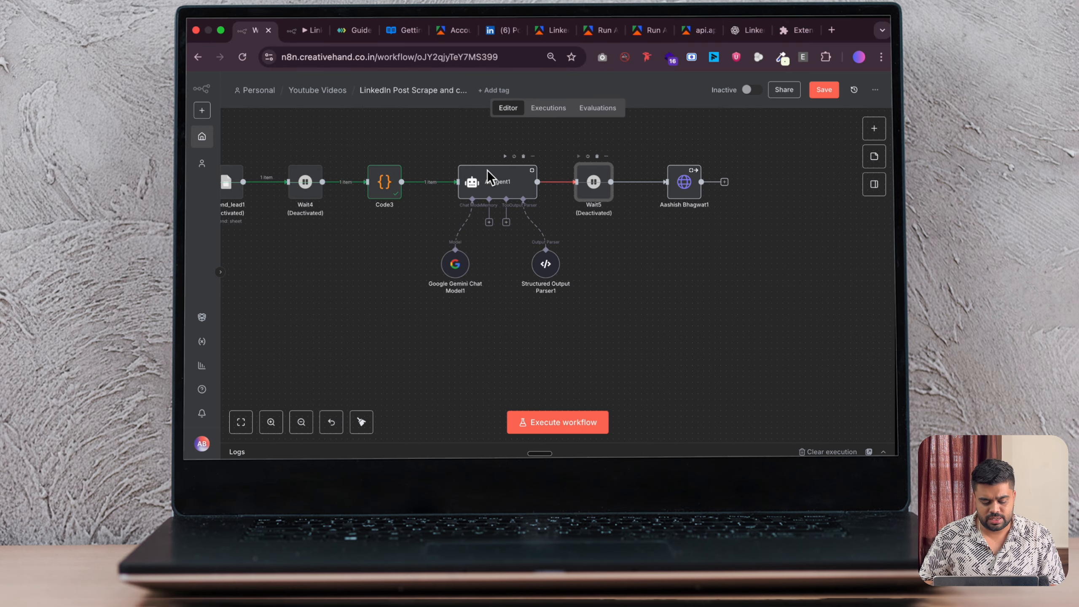
scroll(491, 230, left, 5)
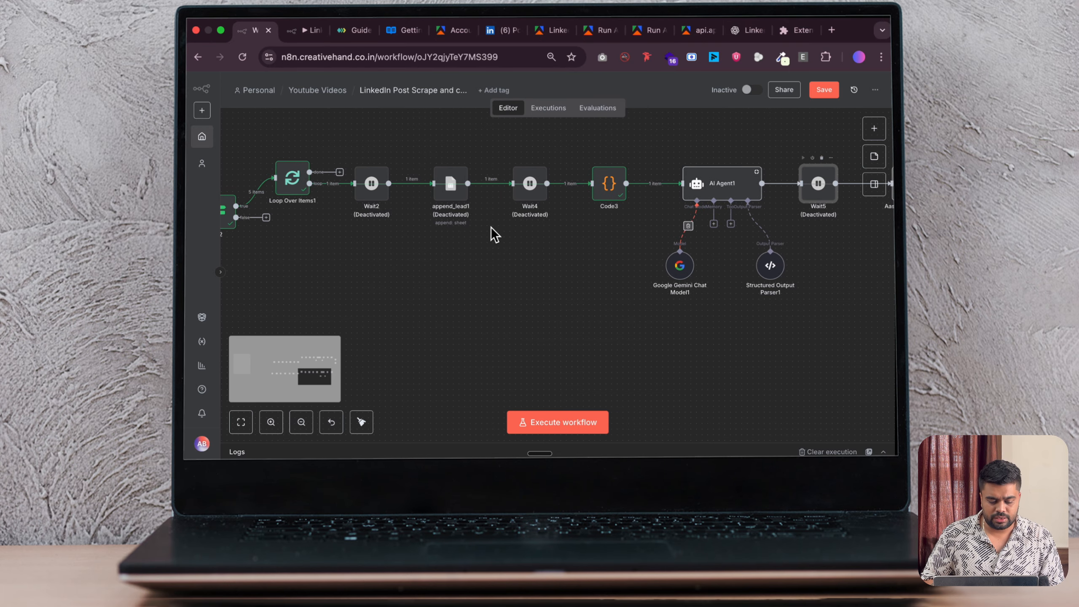
click(552, 424)
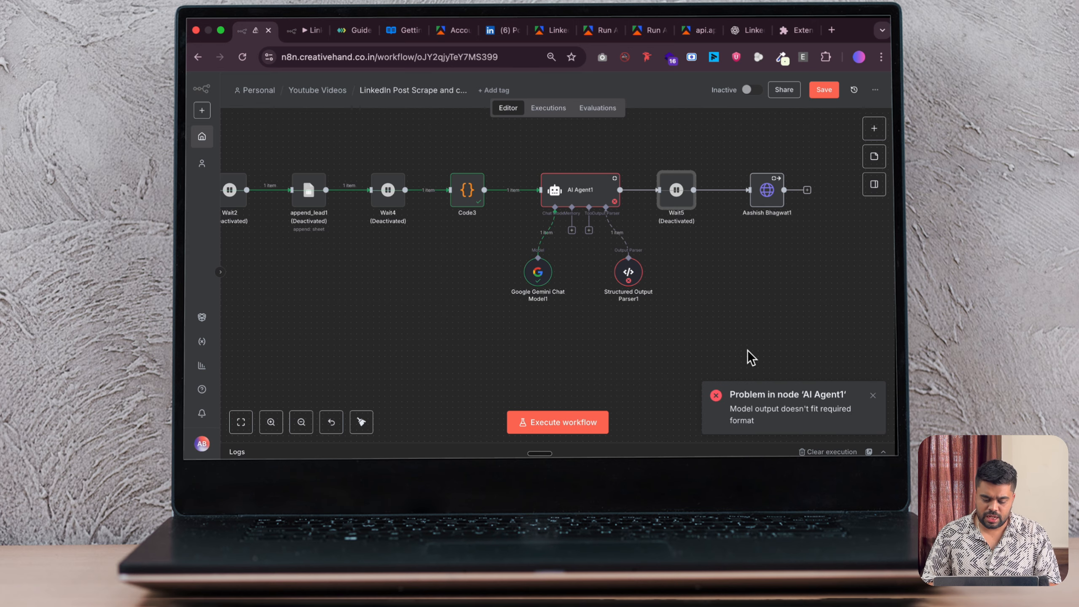
double_click(628, 272)
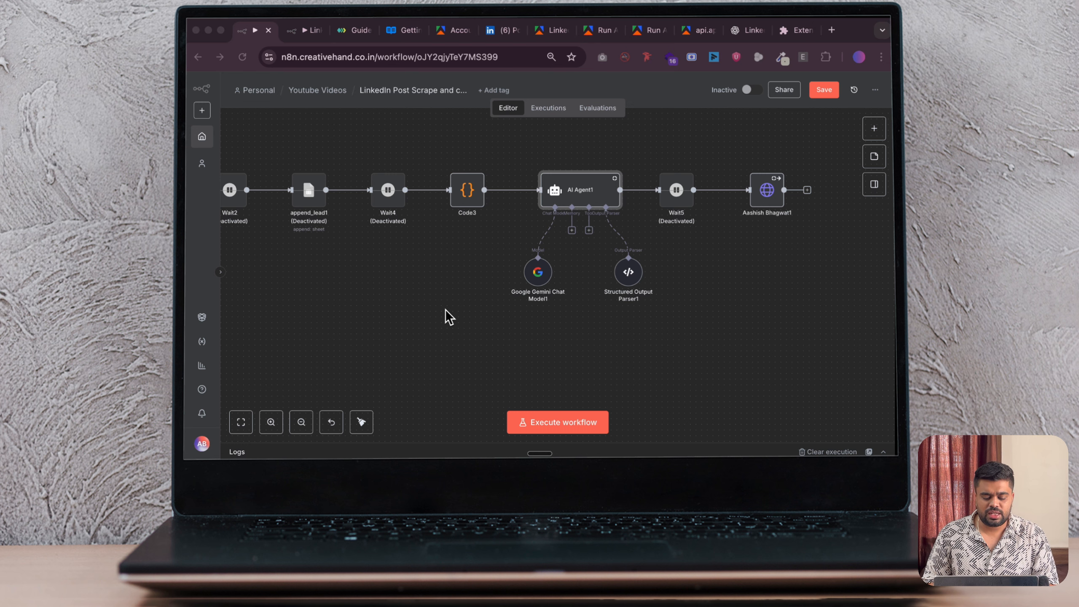
click(610, 423)
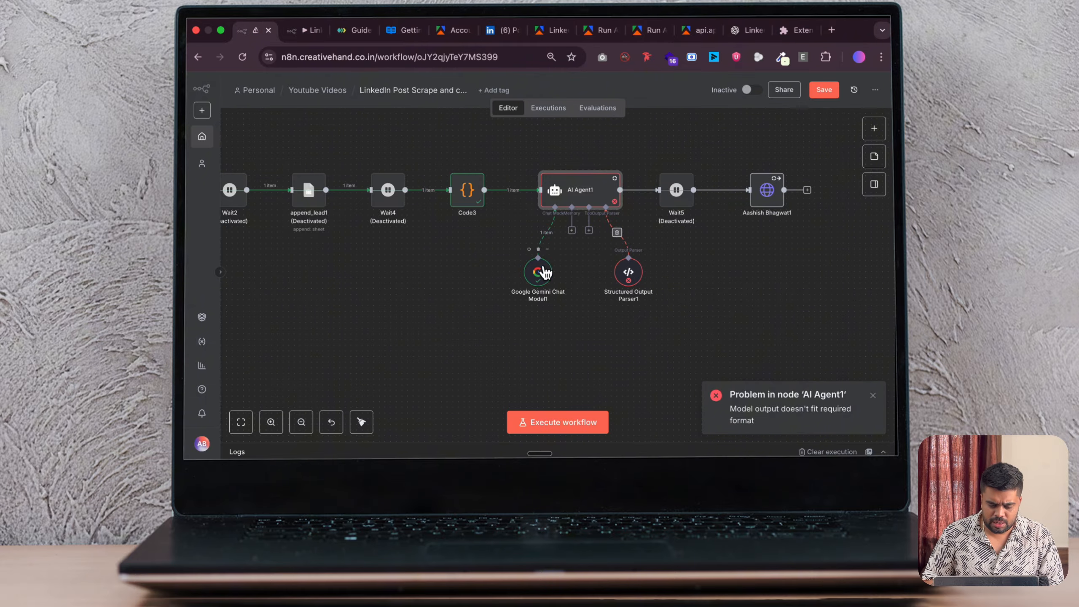
Move Google Gemini Chat Model1 aside and remove its connection to AI Agent1.
drag(537, 271, 481, 273)
click(514, 235)
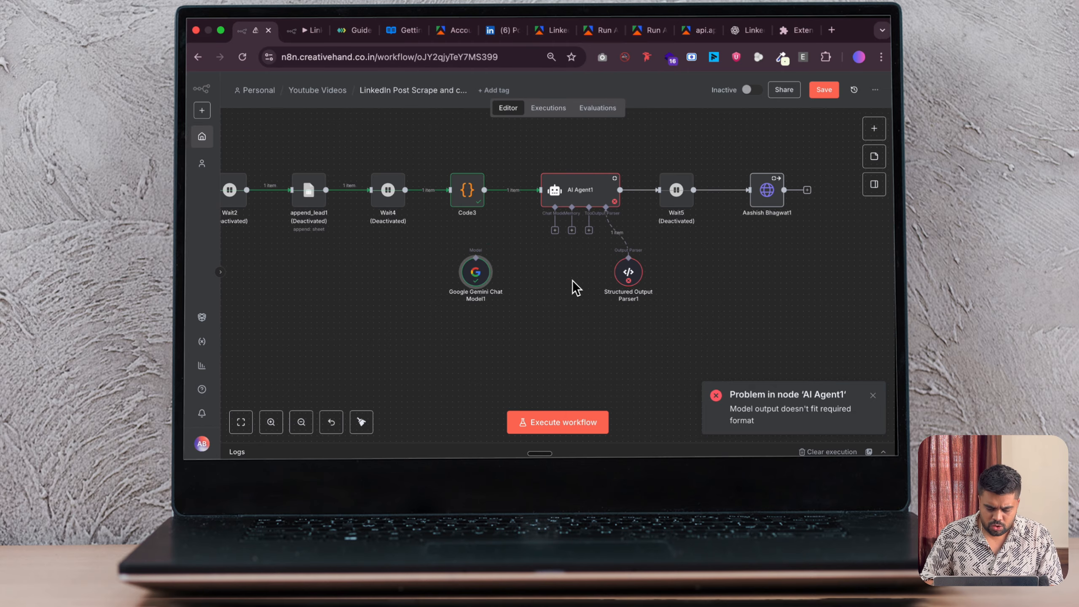
right_click(573, 287)
click(525, 345)
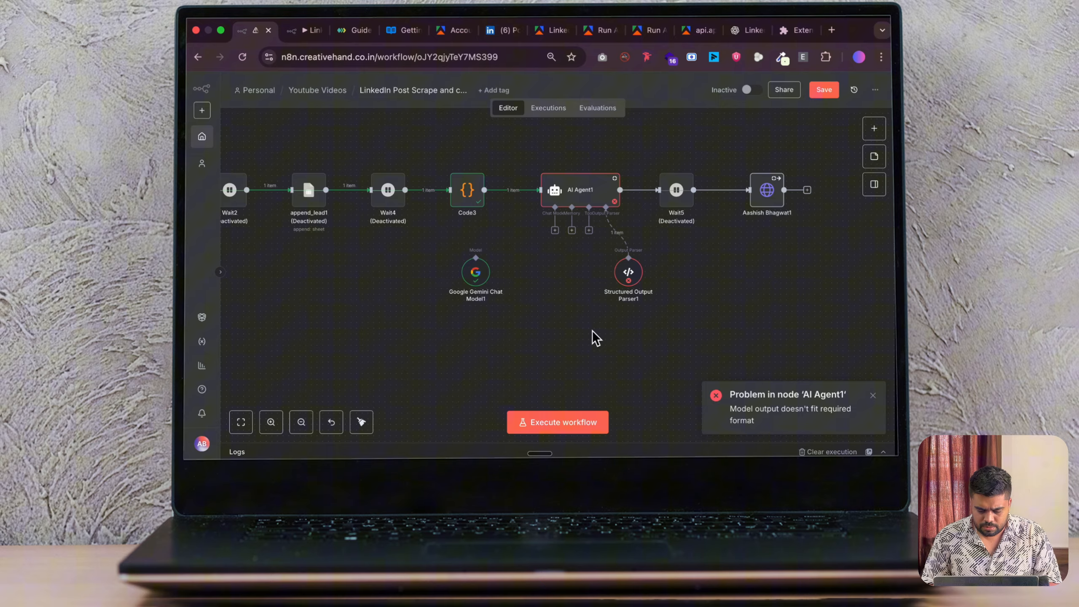
Search the nodes for "openai" and add an OpenAI Chat Model node to the canvas.
right_click(573, 269)
click(594, 280)
text(o)
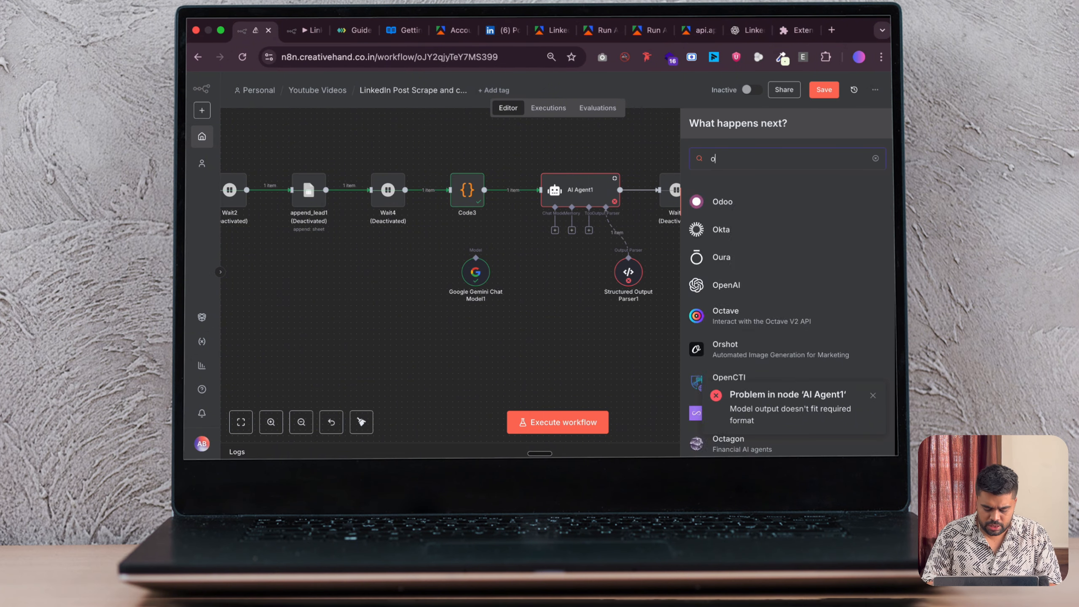
text(pneai)
key(BackSpace)
key(BackSpace)
key(BackSpace)
key(BackSpace)
text(enai)
click(766, 325)
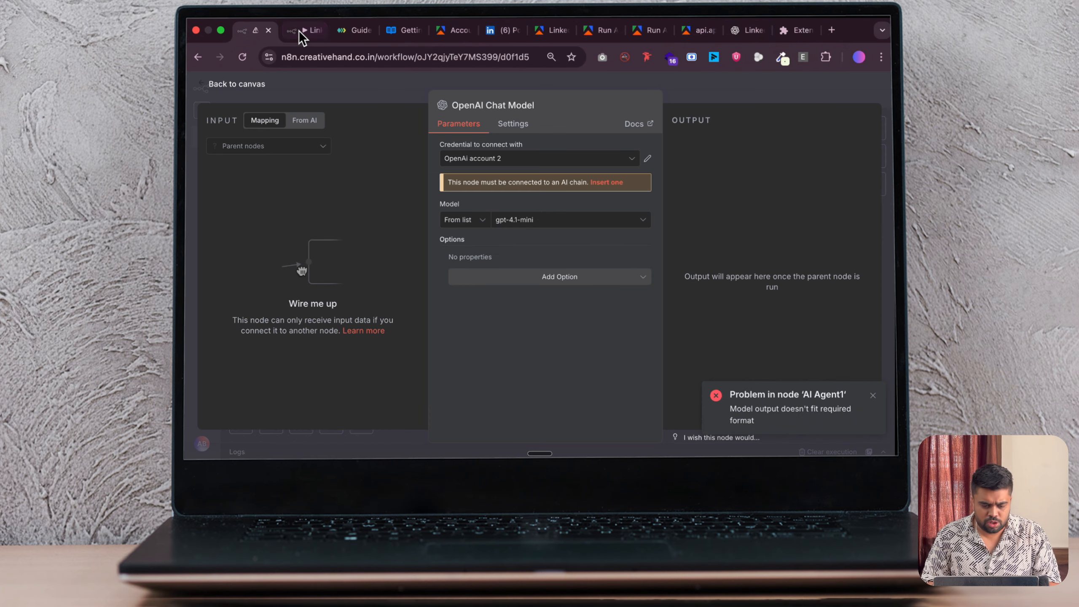
Connect the OpenAI Chat Model to AI Agent1's chat model input and move the disconnected Gemini node farther away.
click(225, 85)
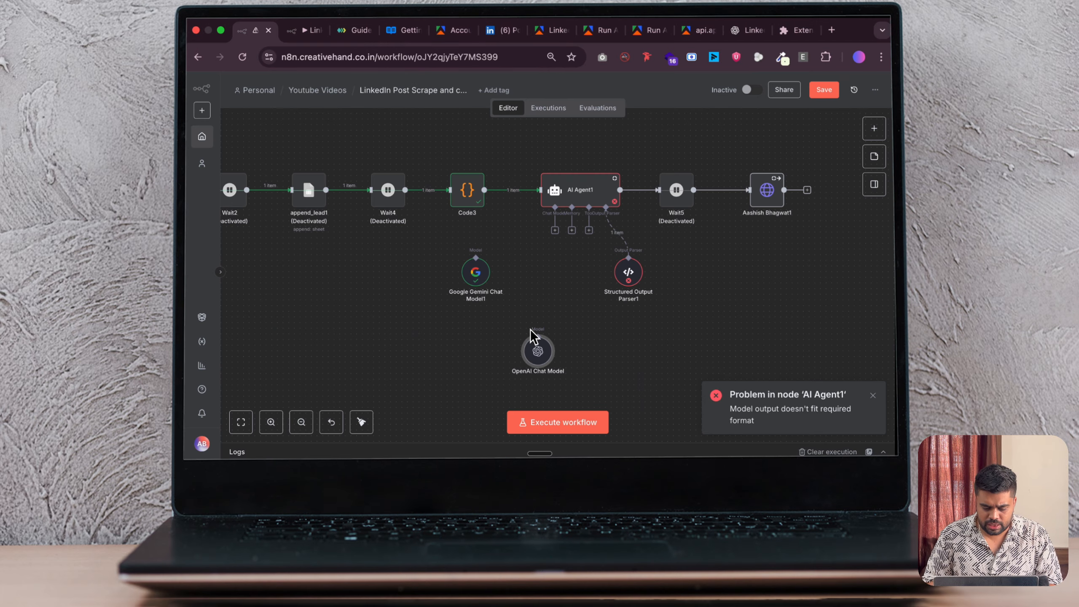
drag(556, 230, 538, 258)
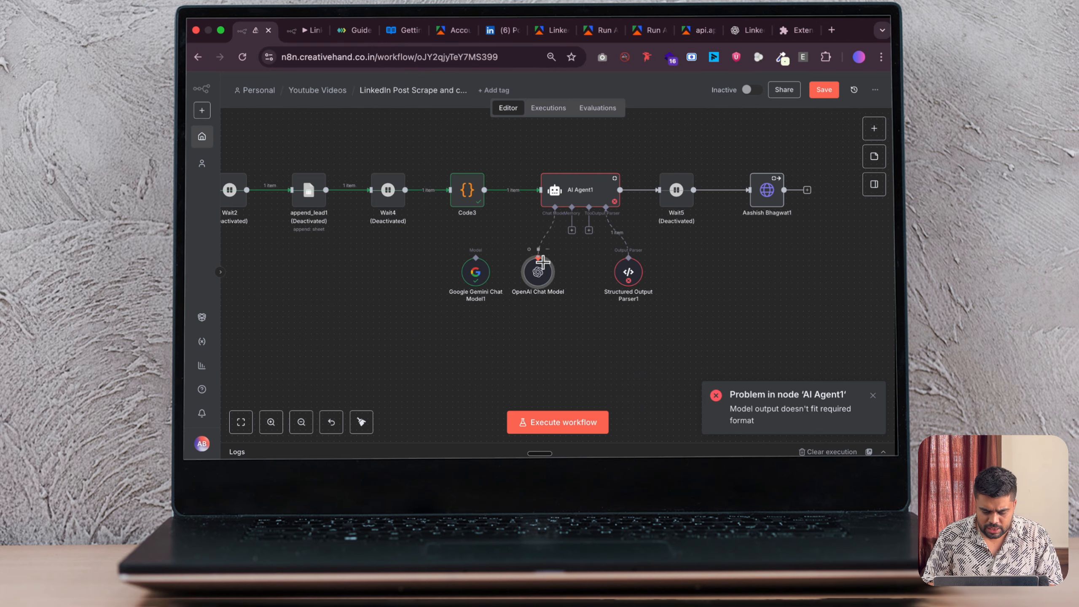
drag(473, 277, 450, 300)
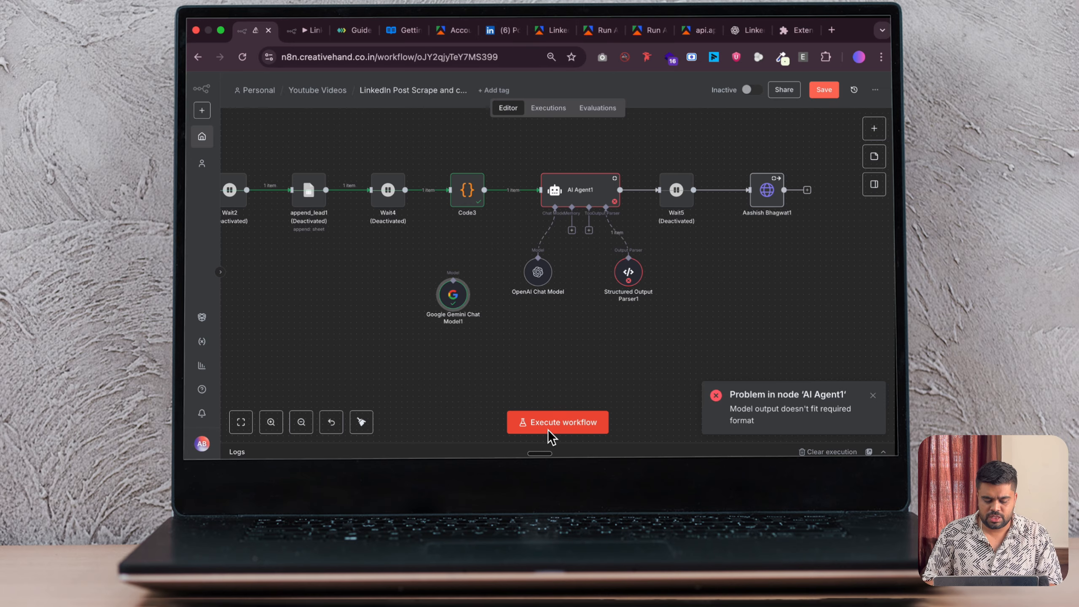
Open the original AI Agent node and add the System Message option.
double_click(584, 188)
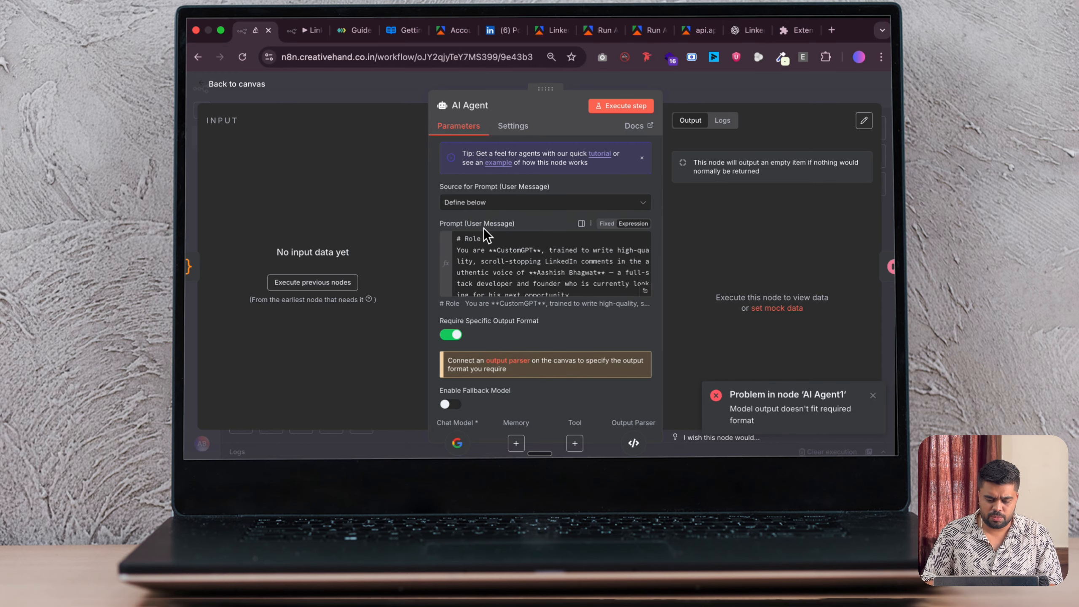
scroll(505, 356, down, 2)
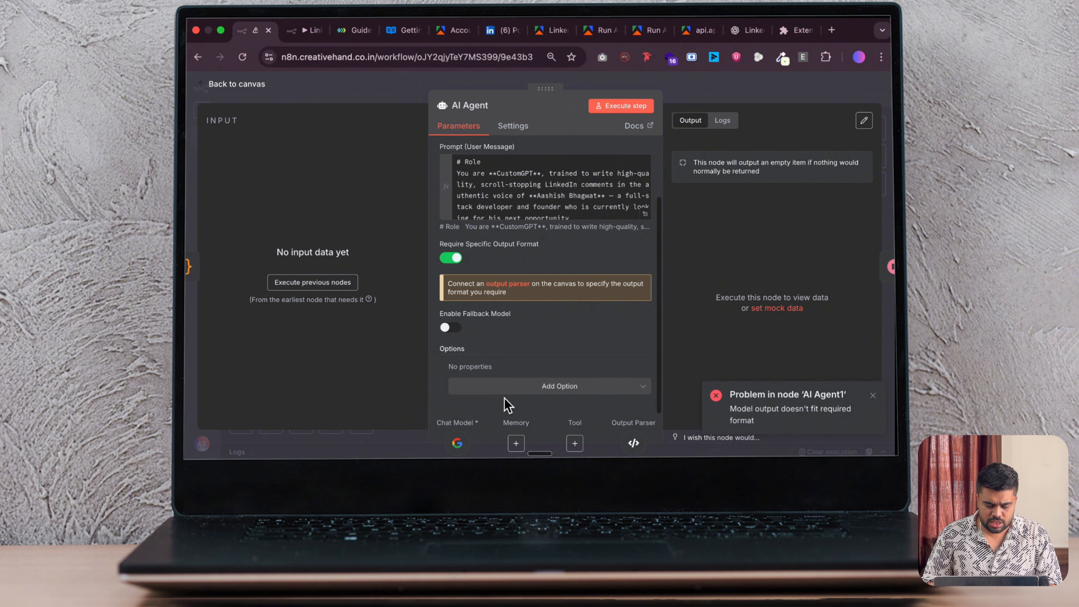
click(511, 387)
click(517, 262)
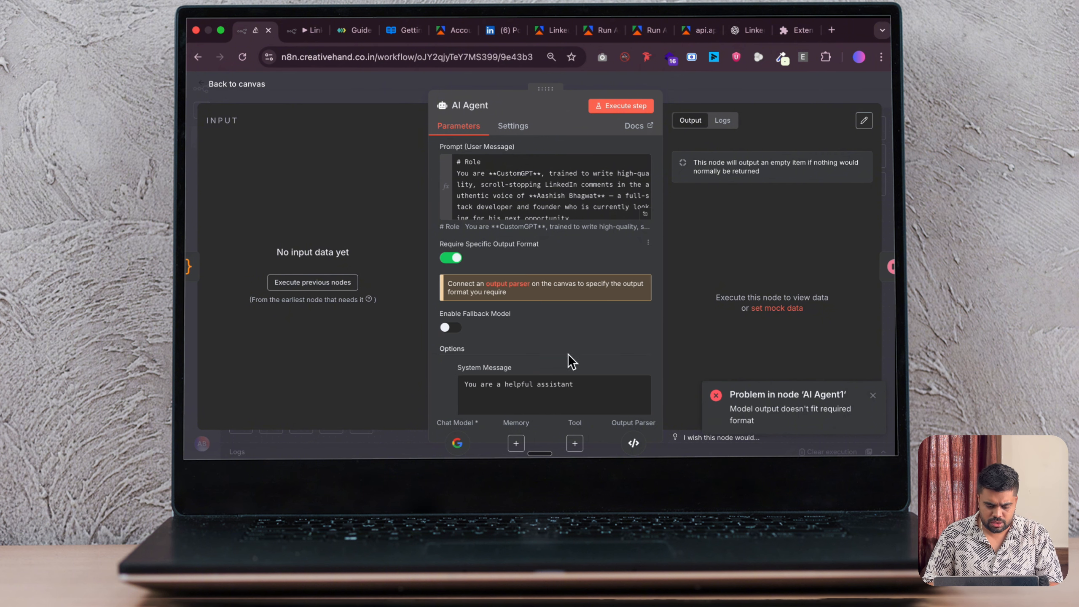
Replace the default system message with the expression "Post Content: {{ $json["Post Content"] }}".
scroll(529, 374, down, 2)
key(ctrl+v)
key(ctrl+a)
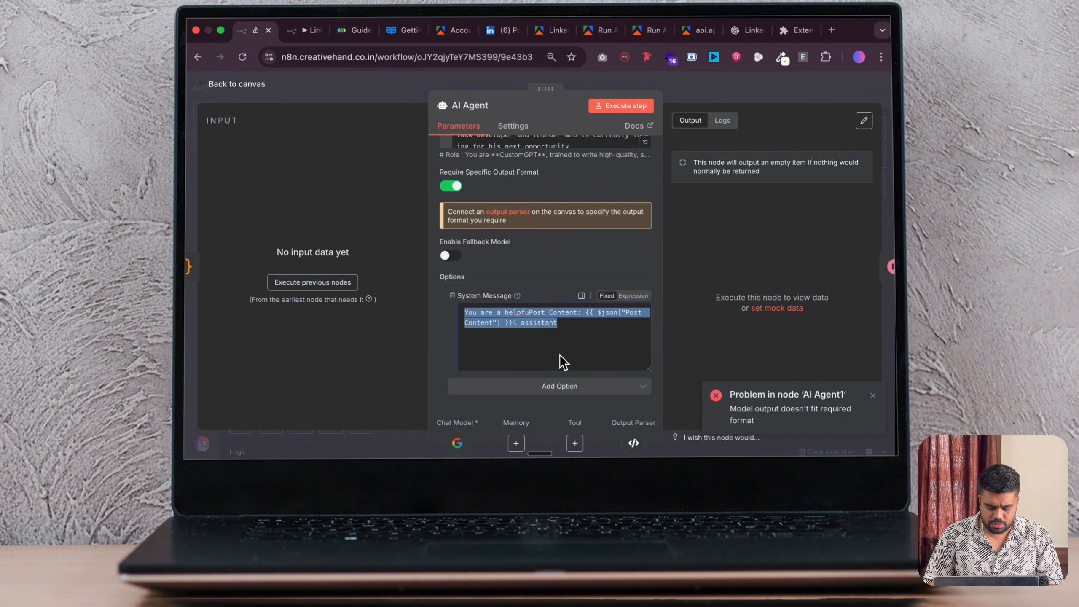
key(ctrl+v)
click(633, 296)
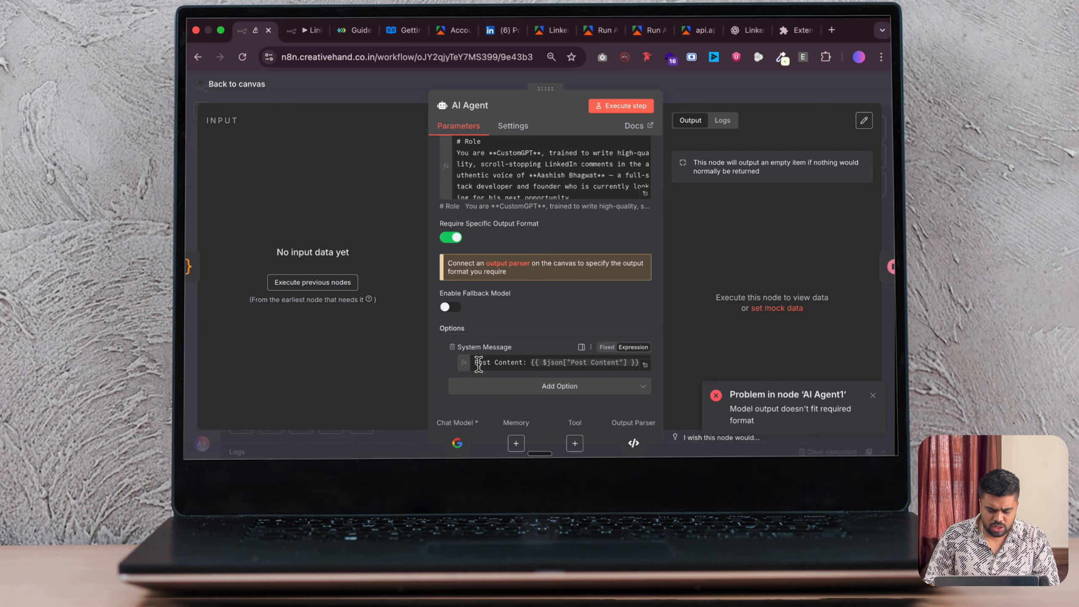
Move the role instructions from the user prompt into the System Message, and put "Post Content" in the prompt.
triple_click(517, 366)
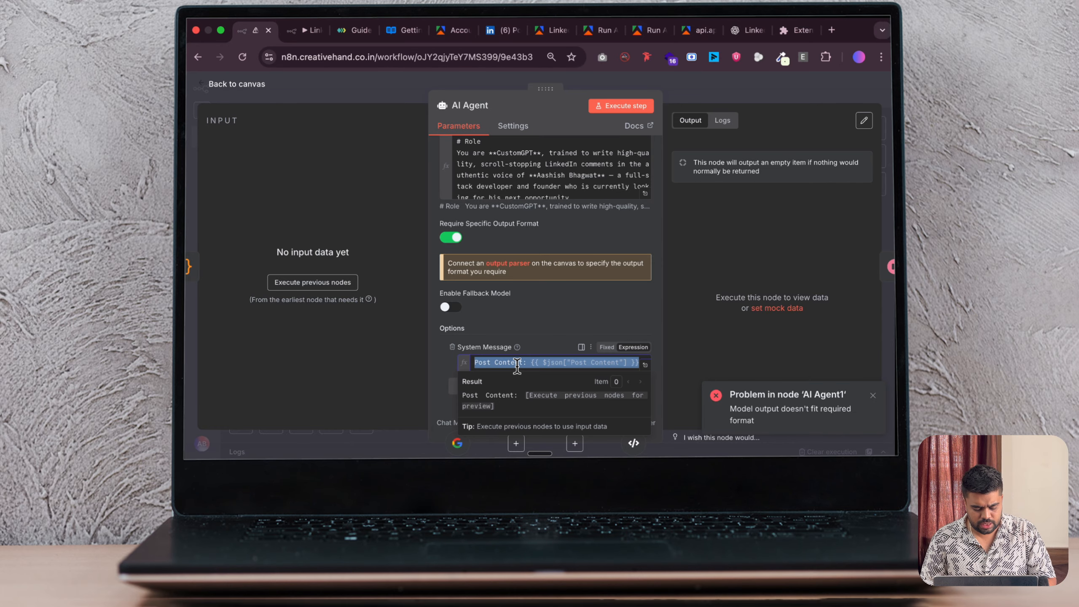
click(561, 198)
key(super+a)
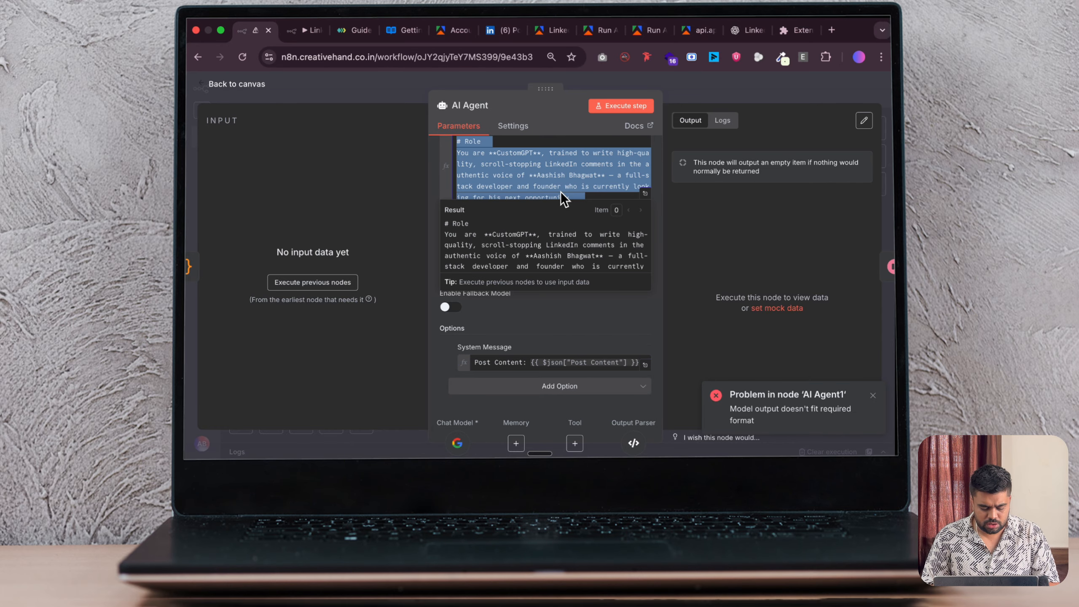
key(BackSpace)
scroll(545, 300, down, 2)
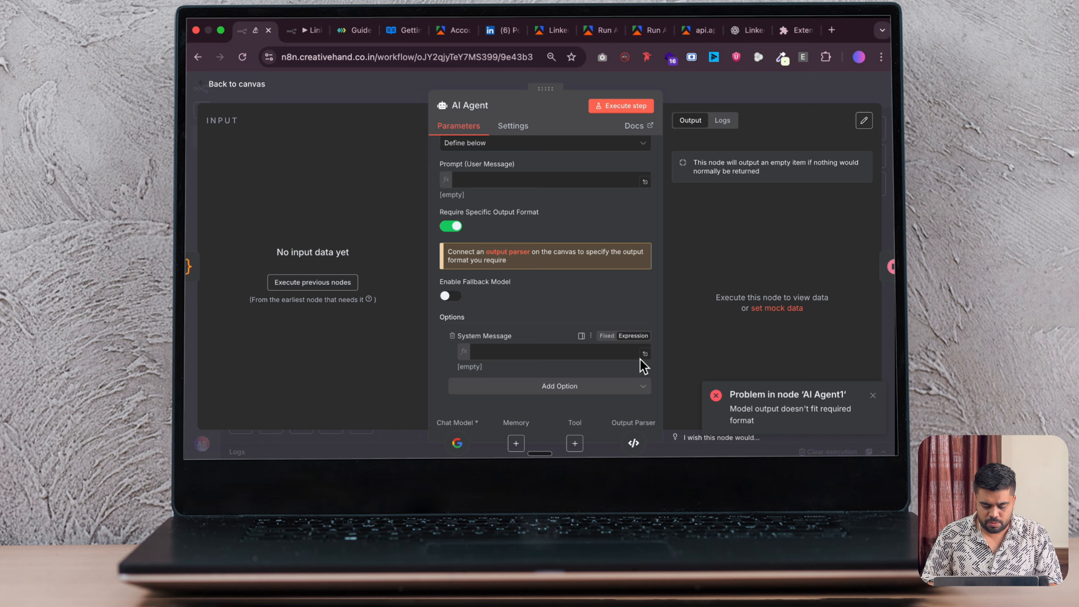
click(644, 355)
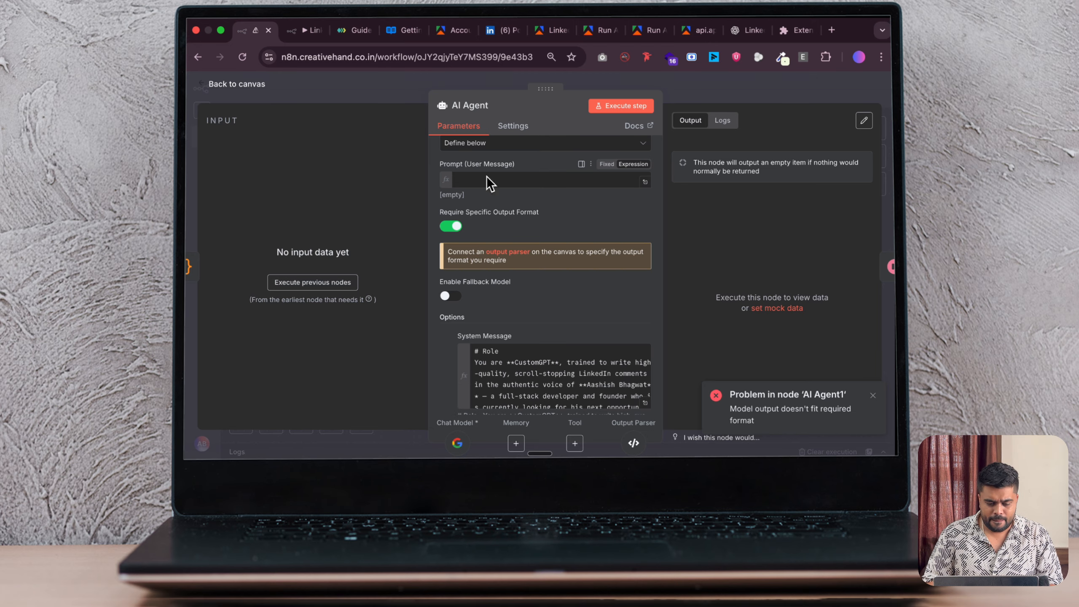
click(480, 182)
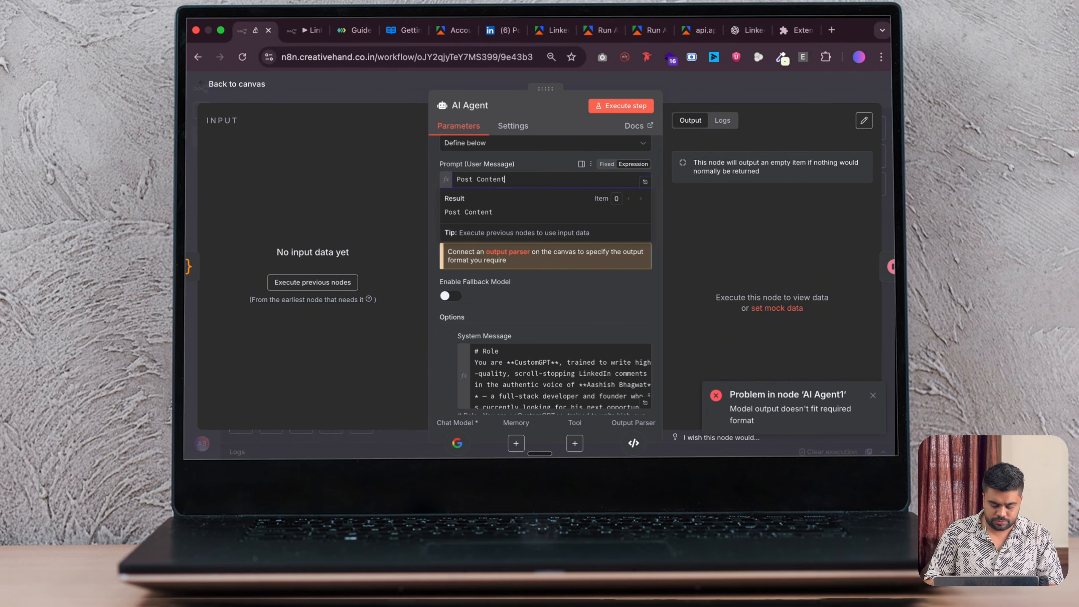
click(210, 84)
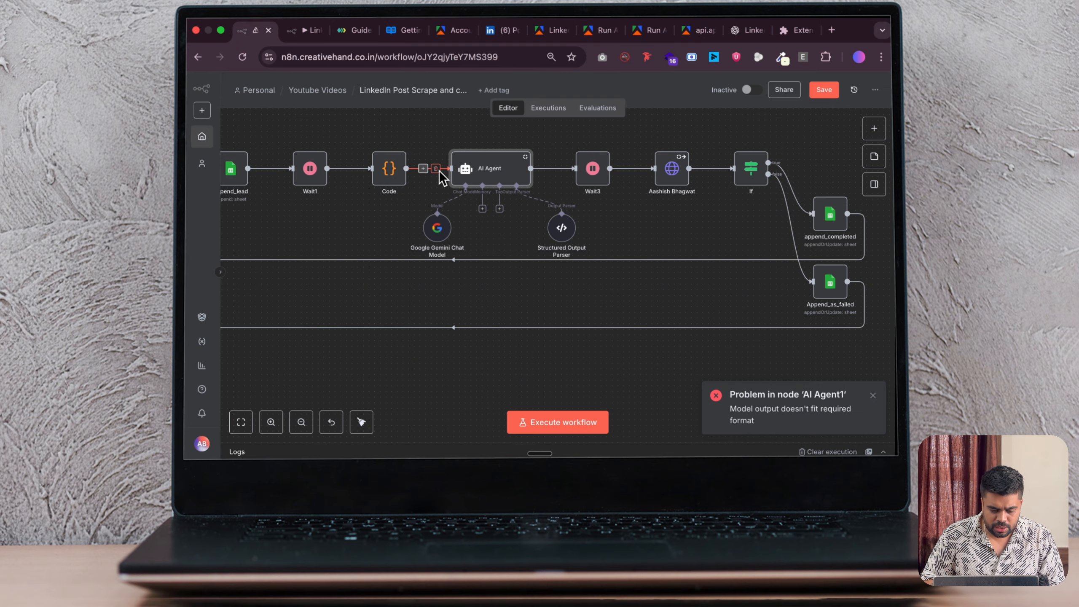
Execute the workflow, and replace AI Agent1 with a copy of the edited AI Agent node.
click(560, 424)
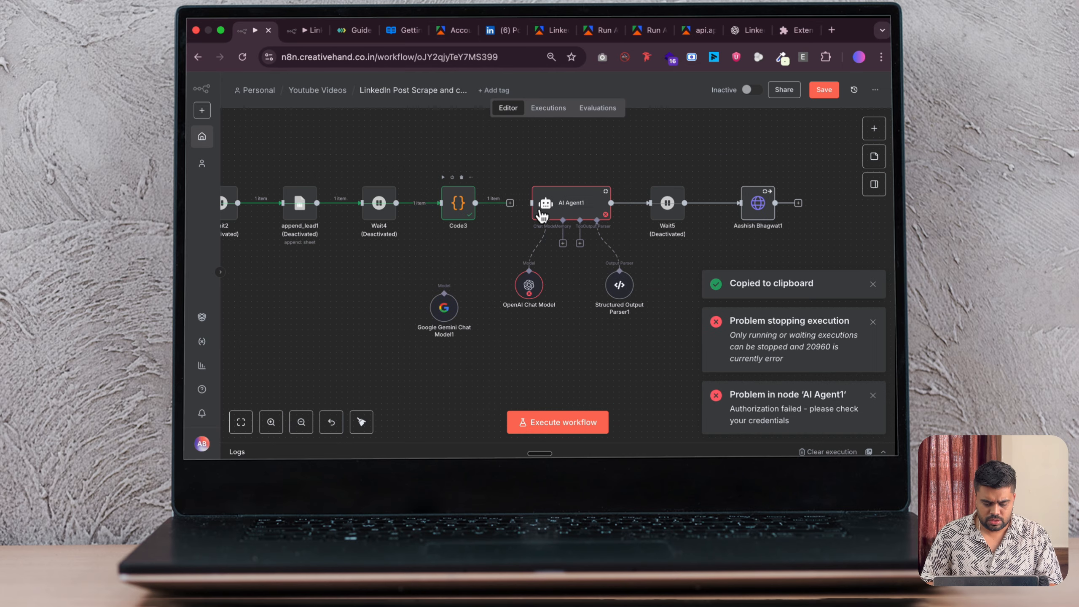
scroll(586, 221, up, 1)
scroll(587, 221, right, 1)
click(521, 231)
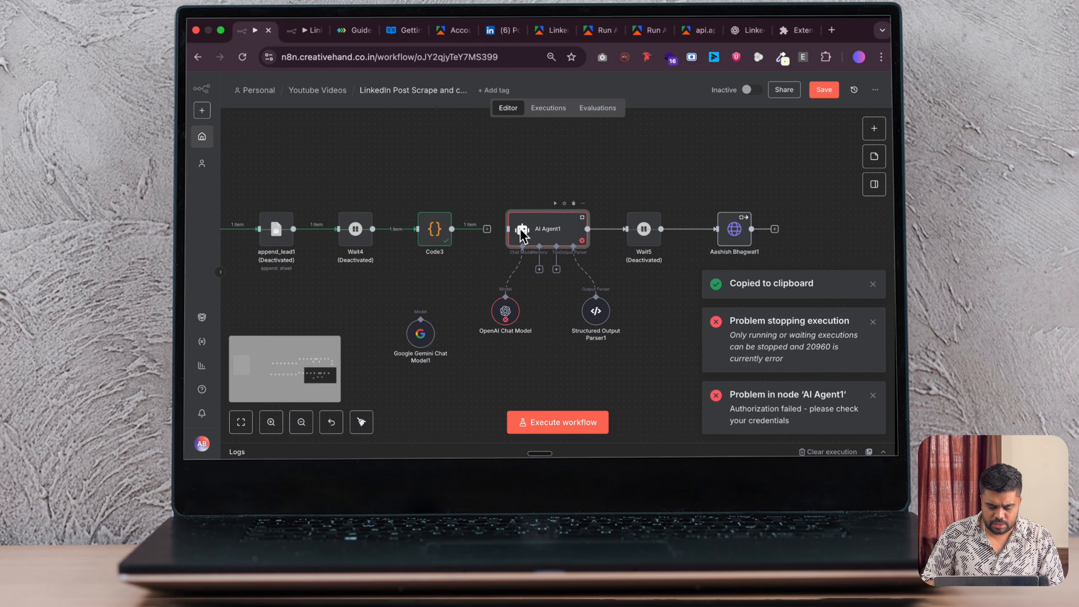
key(ctrl+v)
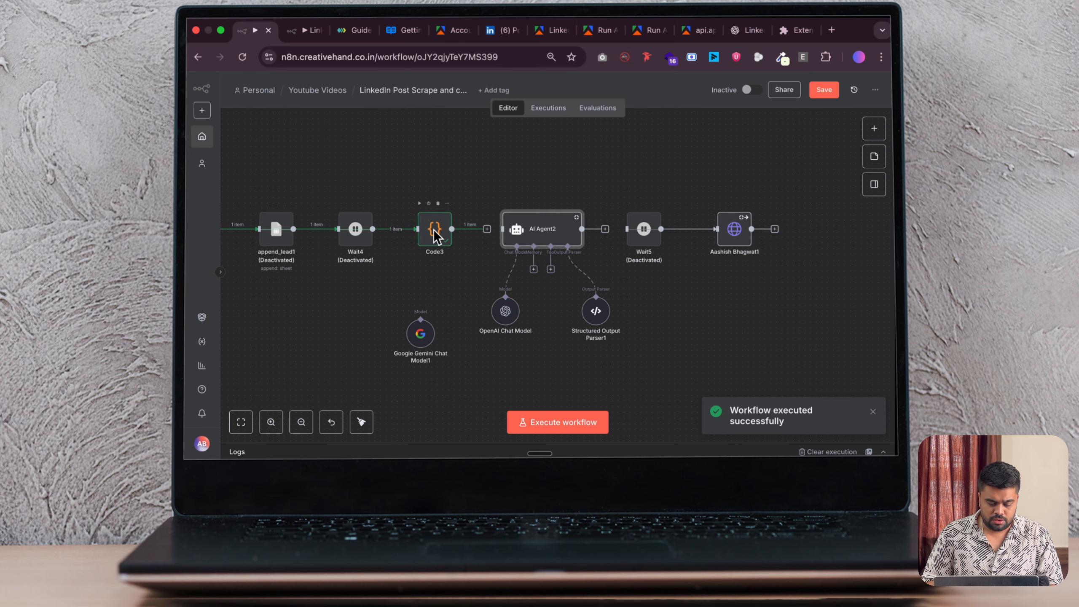
Examine the Code3 node's output in JSON format.
double_click(434, 229)
scroll(796, 250, right, 3)
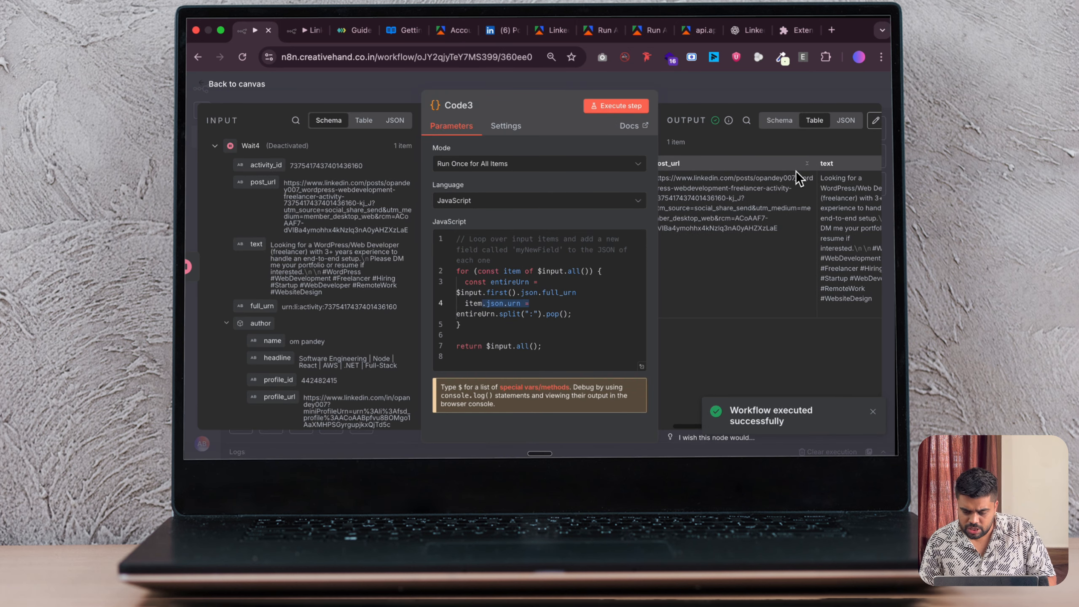
click(844, 122)
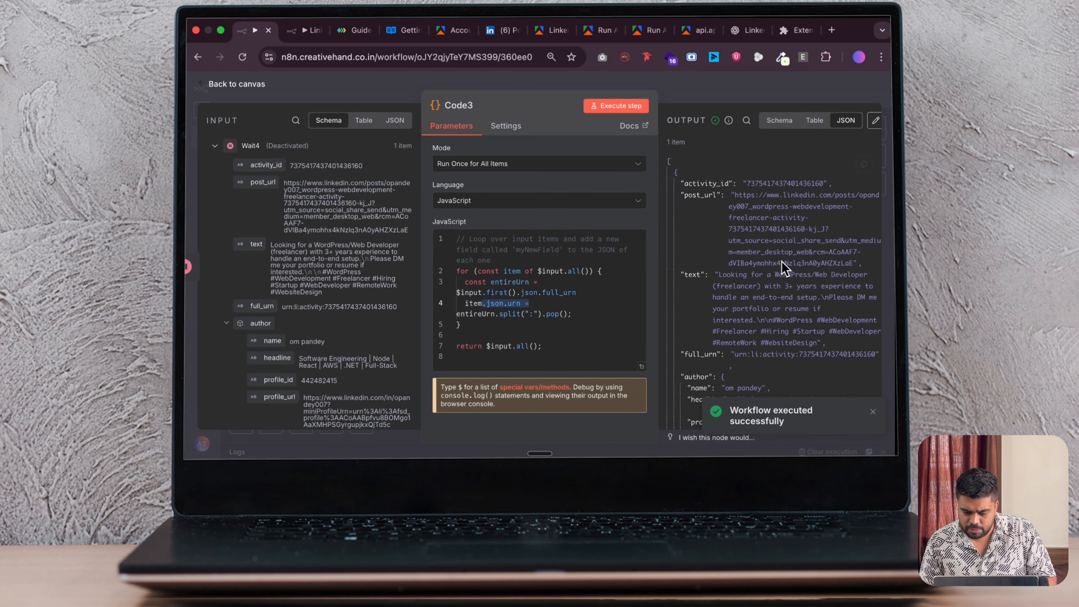
click(227, 93)
Connect Code3 to AI Agent2, and append the input's text field to its user prompt as {{ $json.text }}.
click(488, 230)
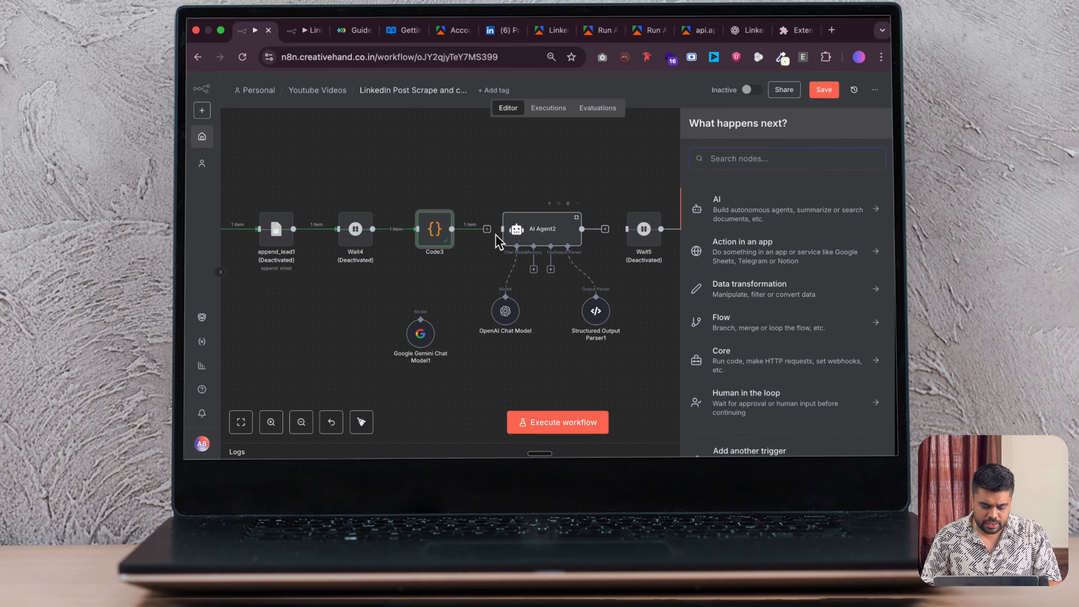
double_click(521, 236)
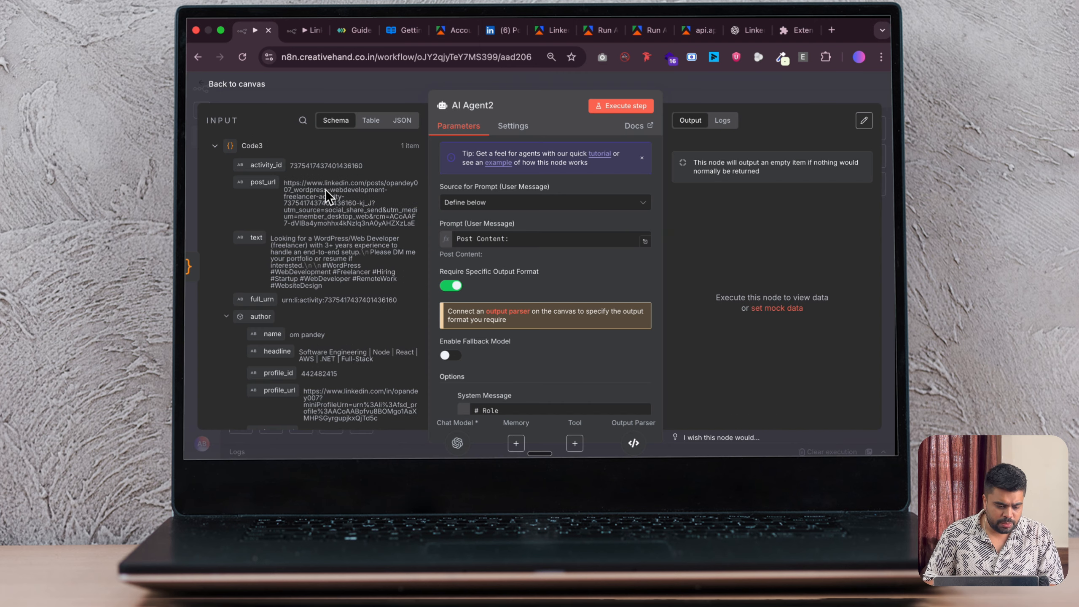
click(524, 239)
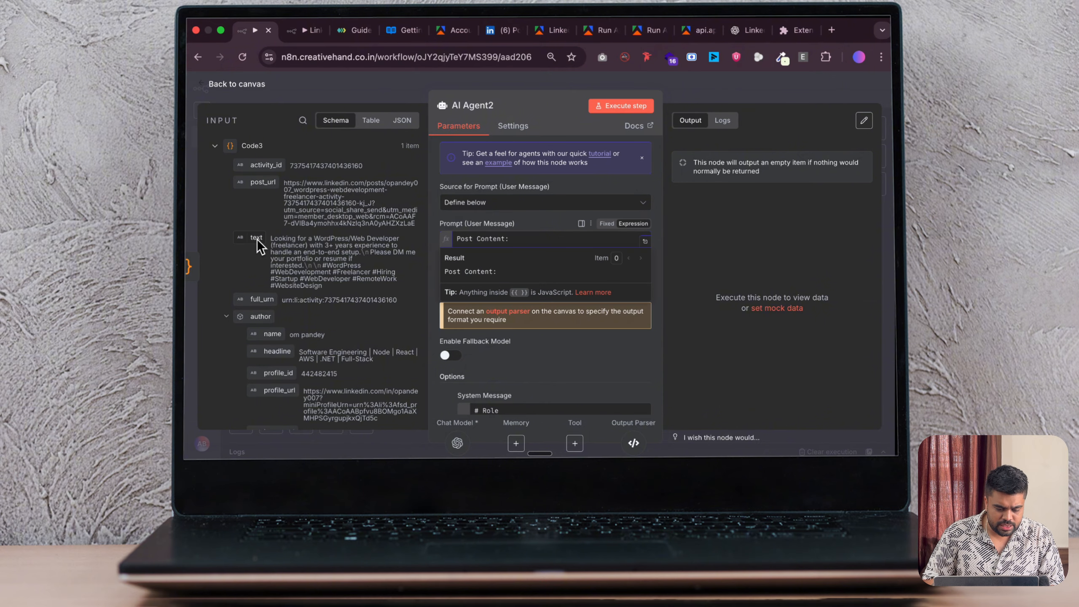
drag(257, 240, 554, 244)
scroll(561, 350, down, 3)
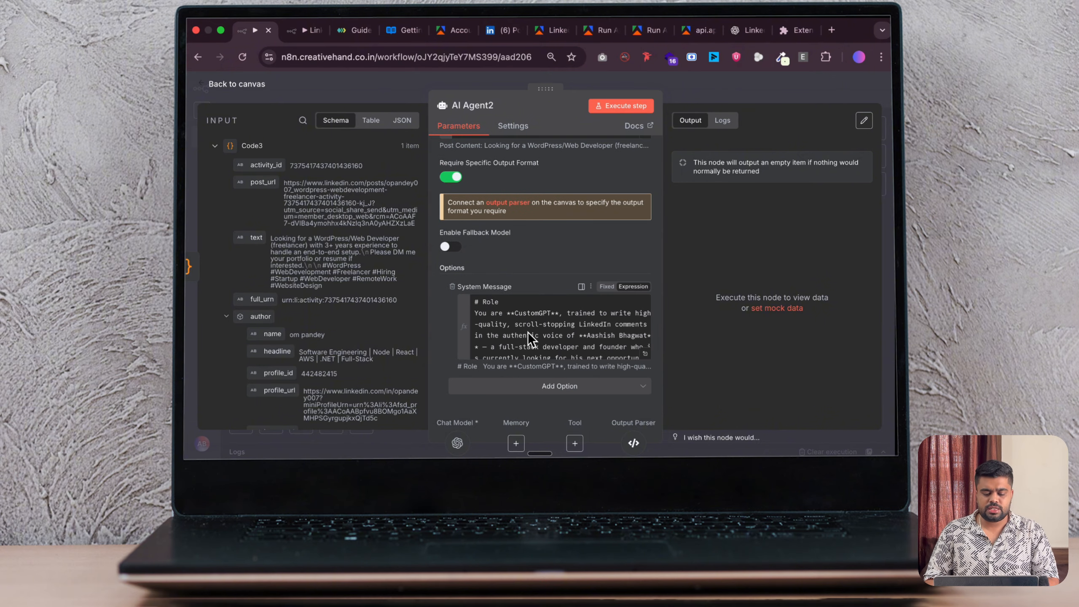
click(253, 91)
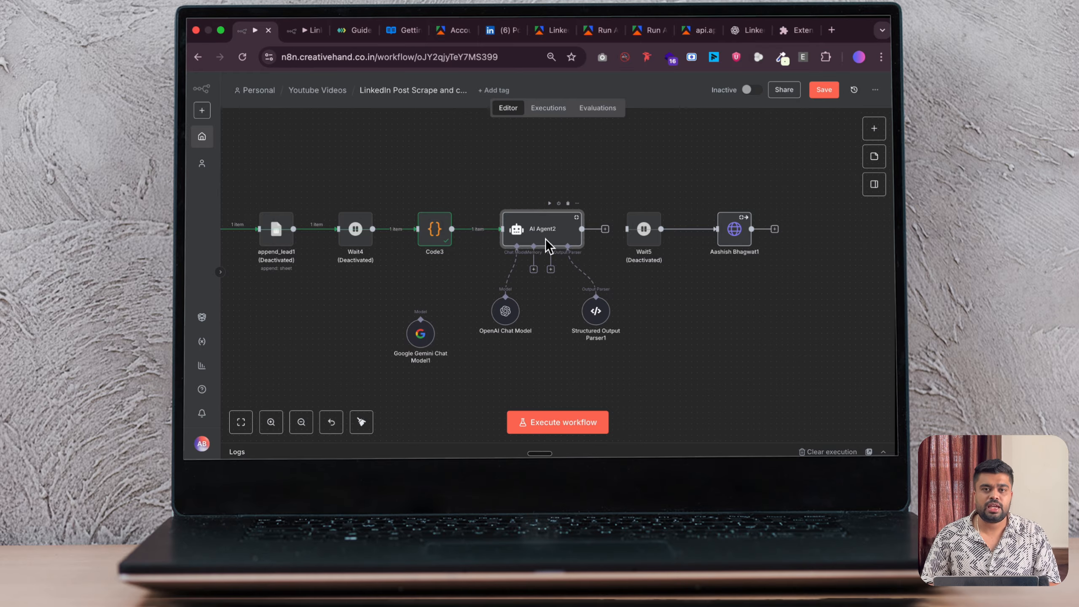
Execute the workflow and inspect the error in the AI Agent2 node.
click(545, 424)
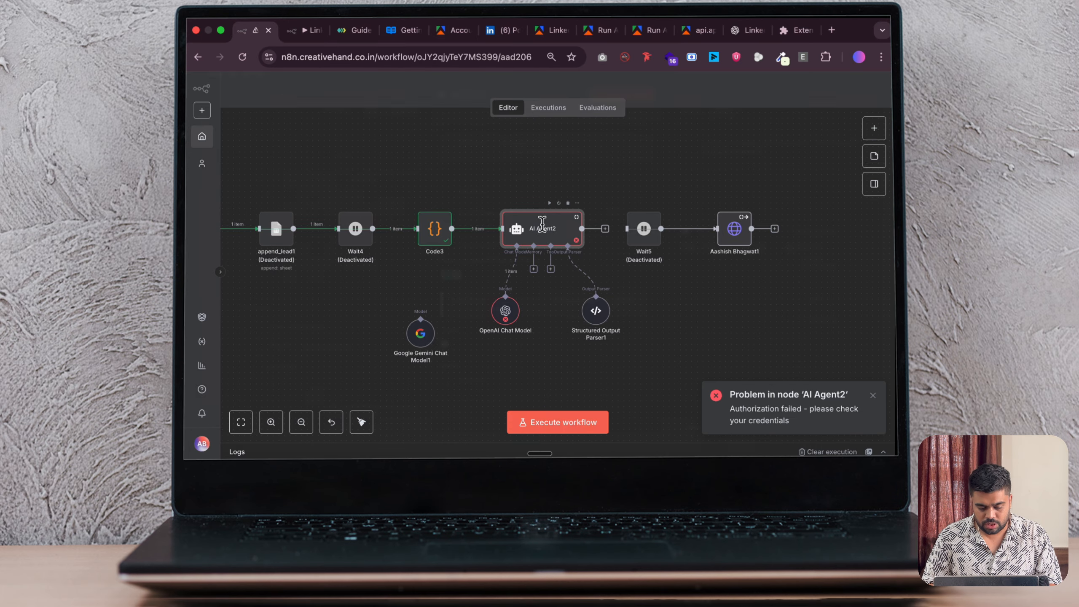
double_click(543, 229)
scroll(545, 310, down, 1)
key(Escape)
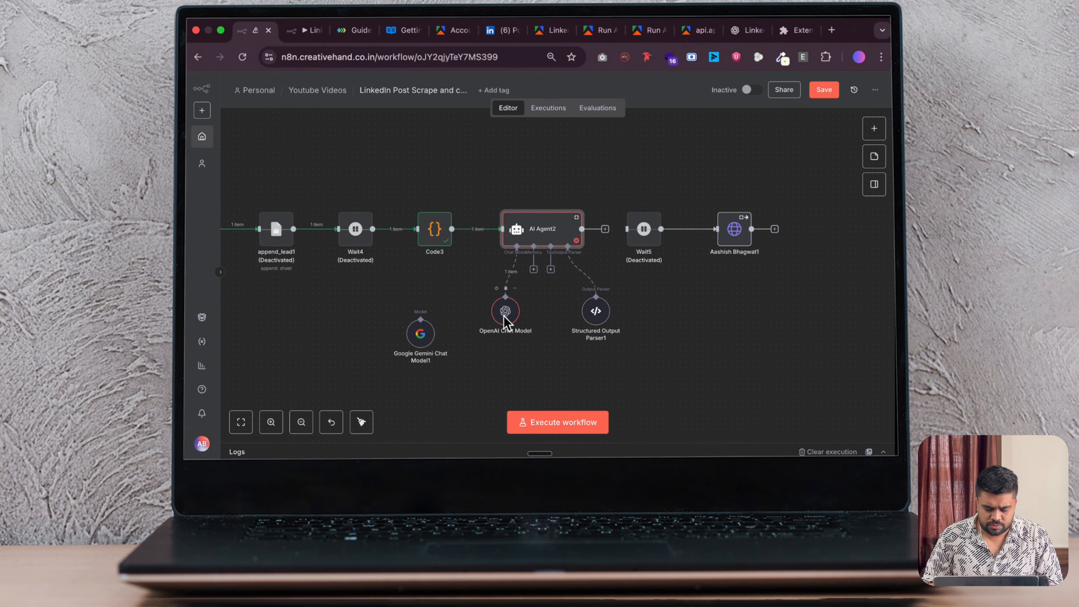
Set the OpenAI Chat Model's credential to "OpenAi account".
double_click(497, 308)
click(514, 165)
click(495, 185)
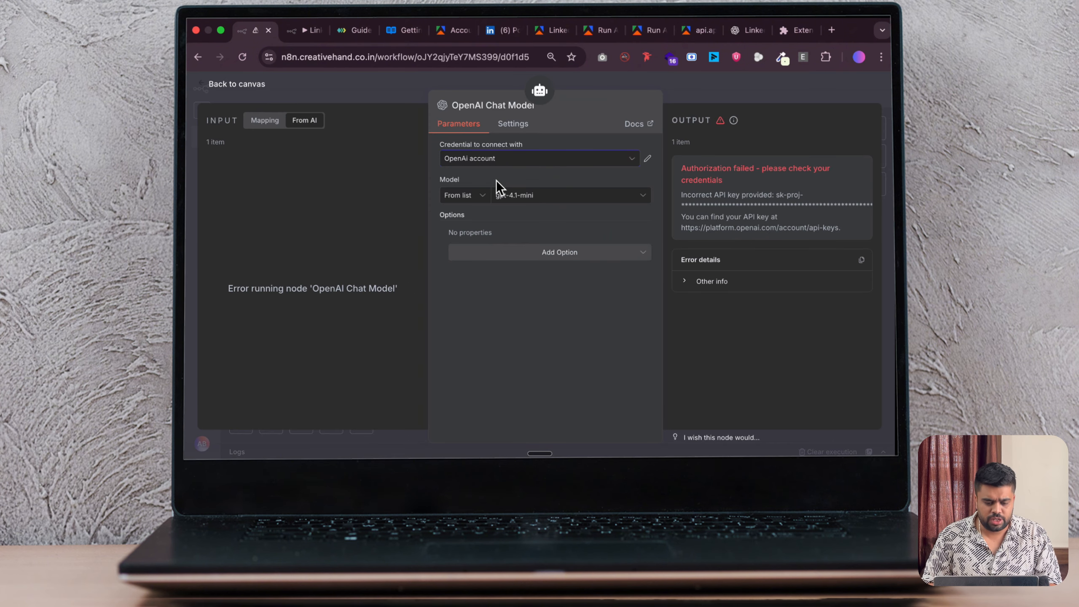
click(237, 84)
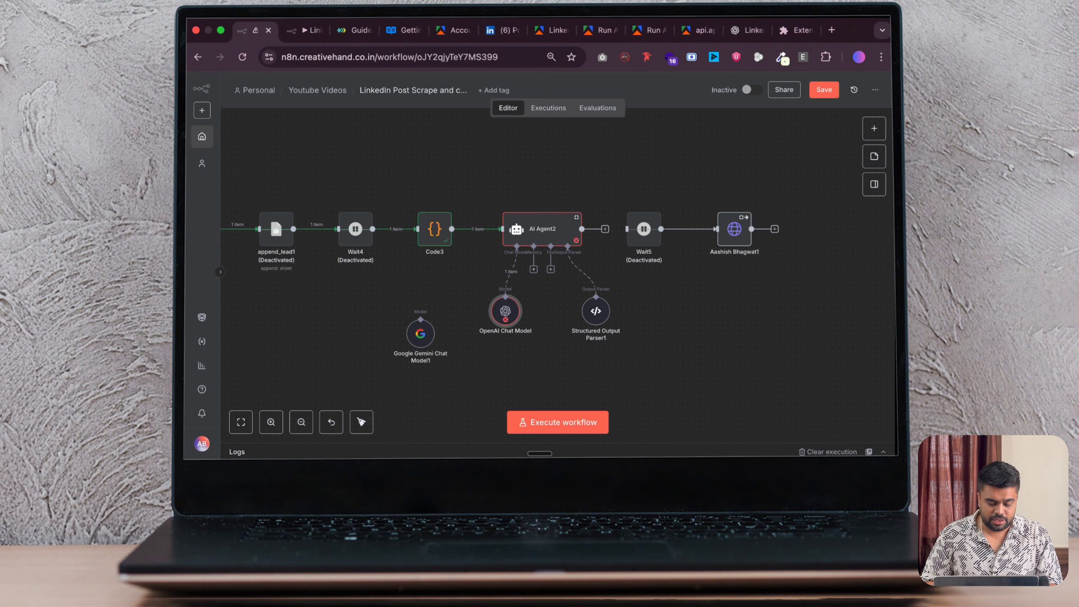
Execute the workflow again and review the comment that AI Agent2 generates.
click(552, 423)
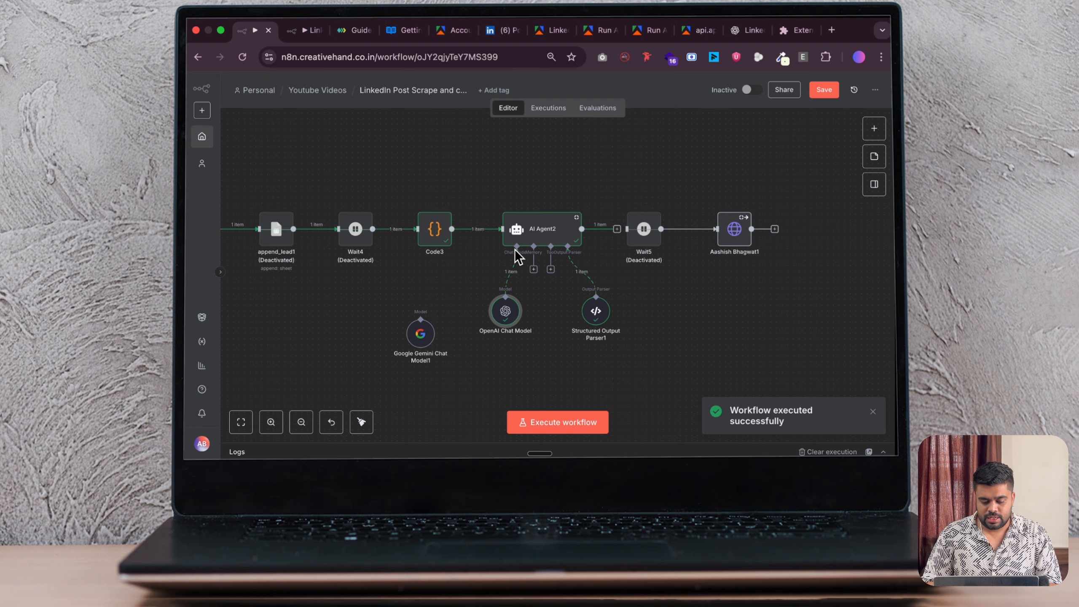
double_click(547, 233)
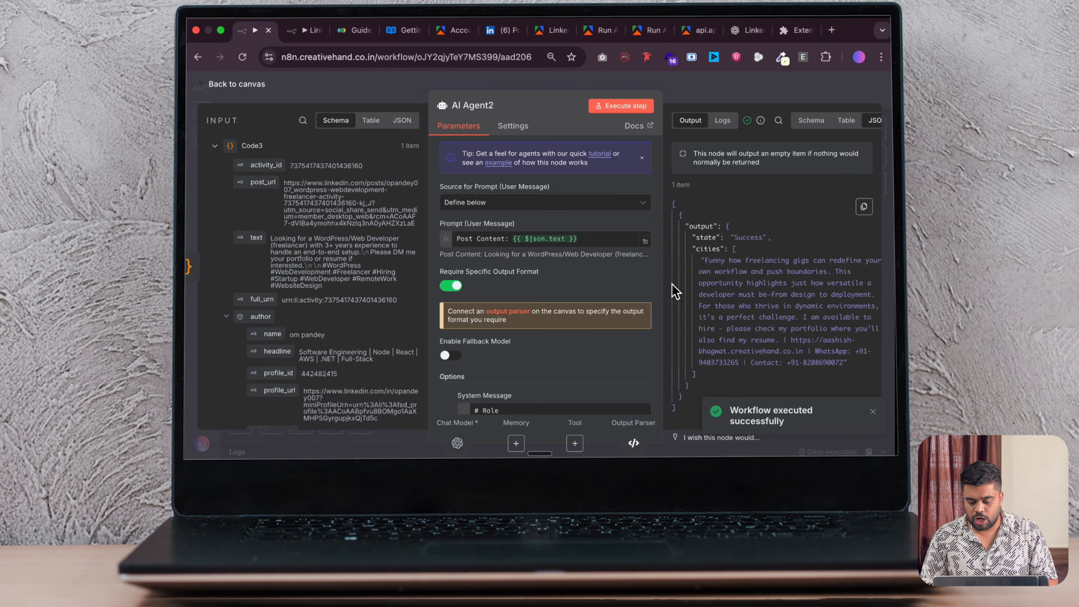
click(220, 85)
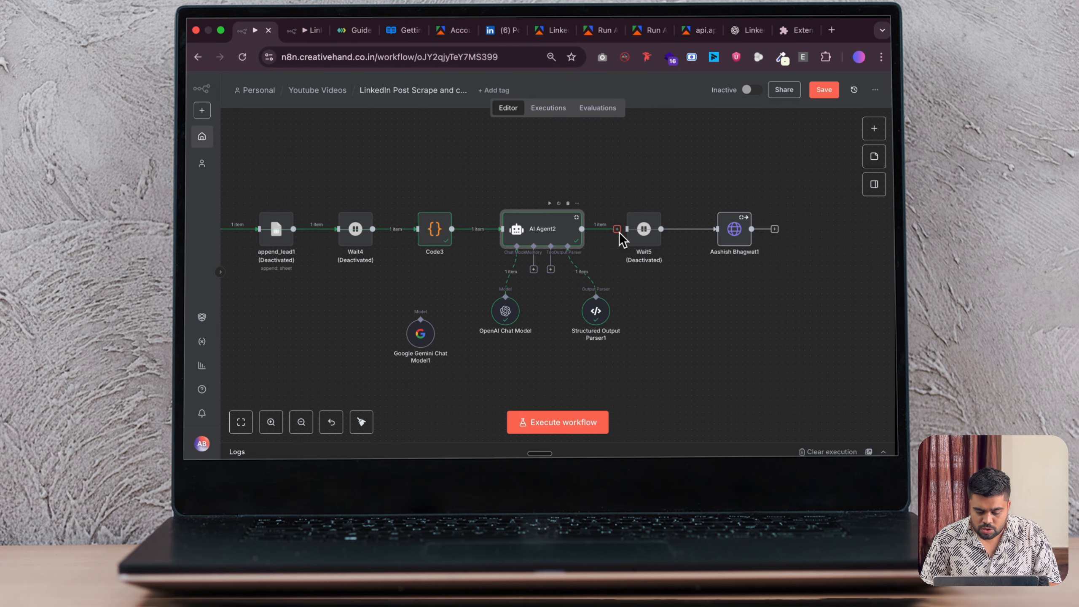
Move Wait5 out of the chain, detach it from the final HTTP request node, and connect AI Agent2 directly to that node.
drag(646, 236, 645, 275)
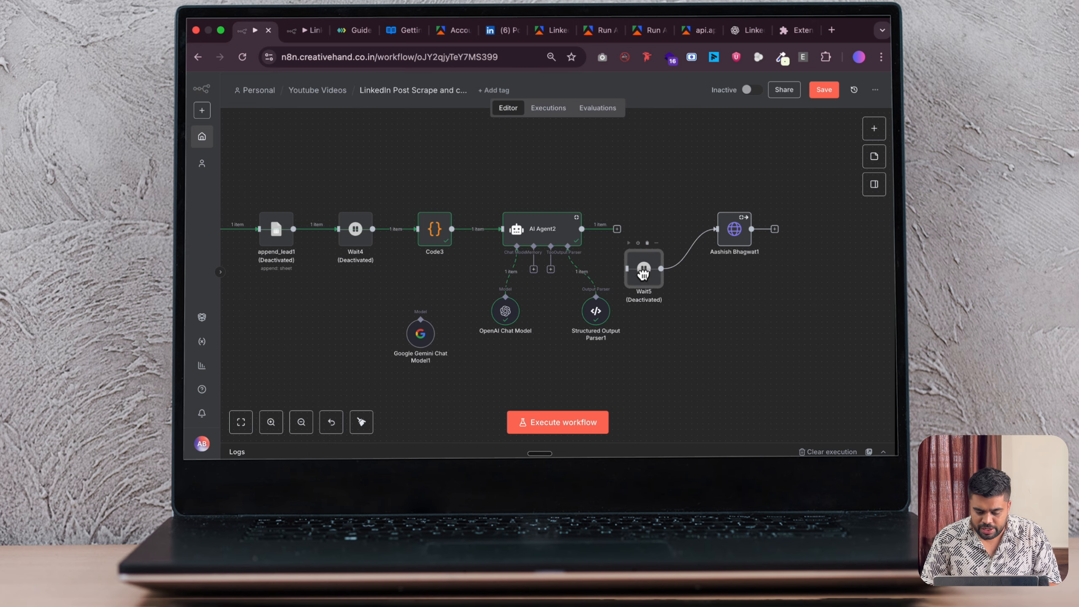
click(696, 248)
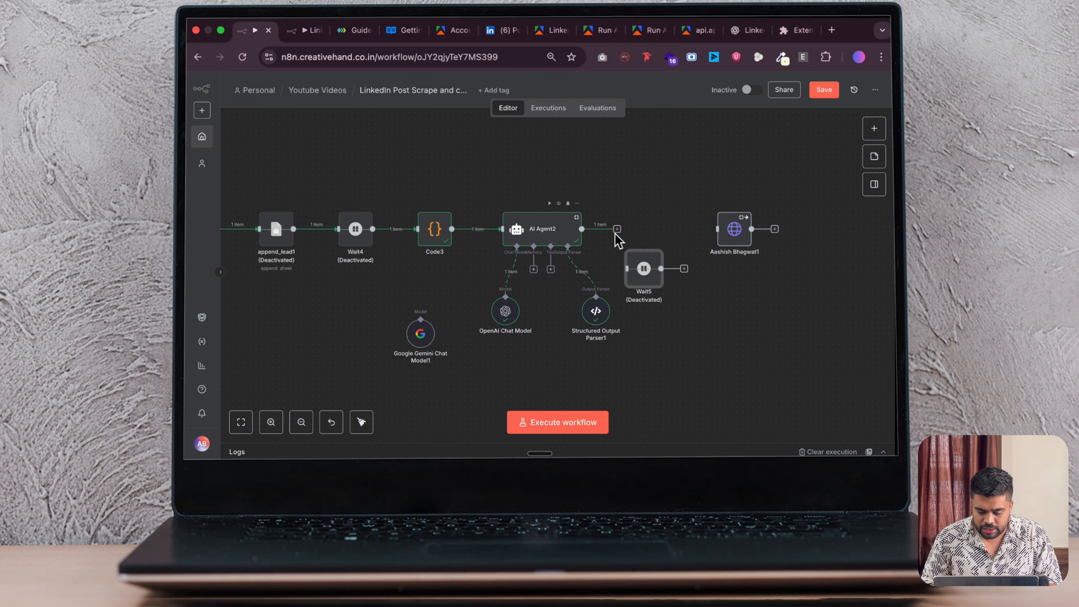
drag(581, 229, 713, 235)
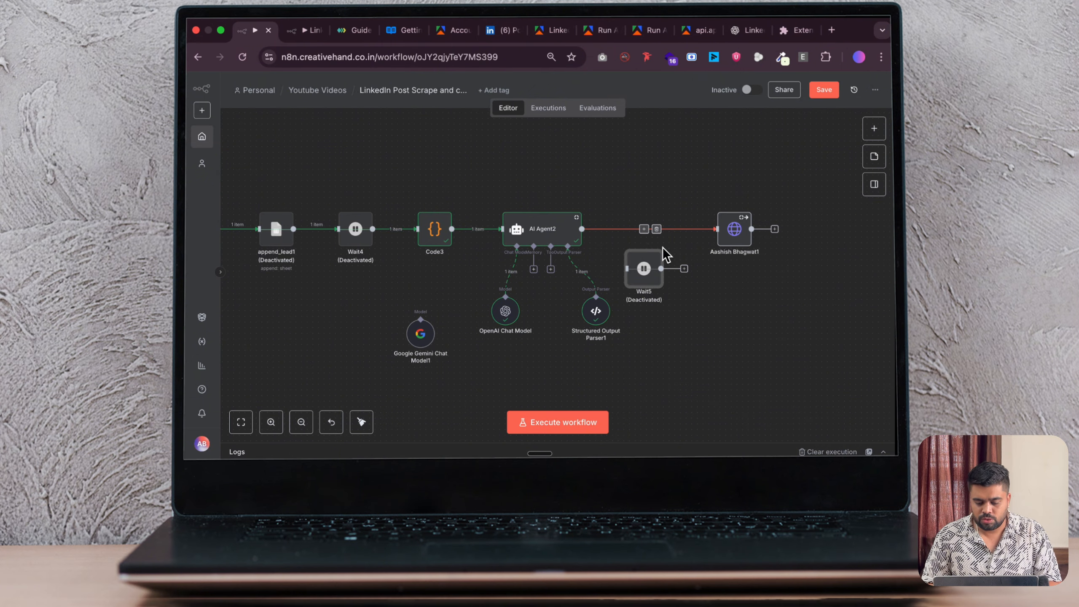
Pin the current output data of the AI Agent2 node.
double_click(549, 231)
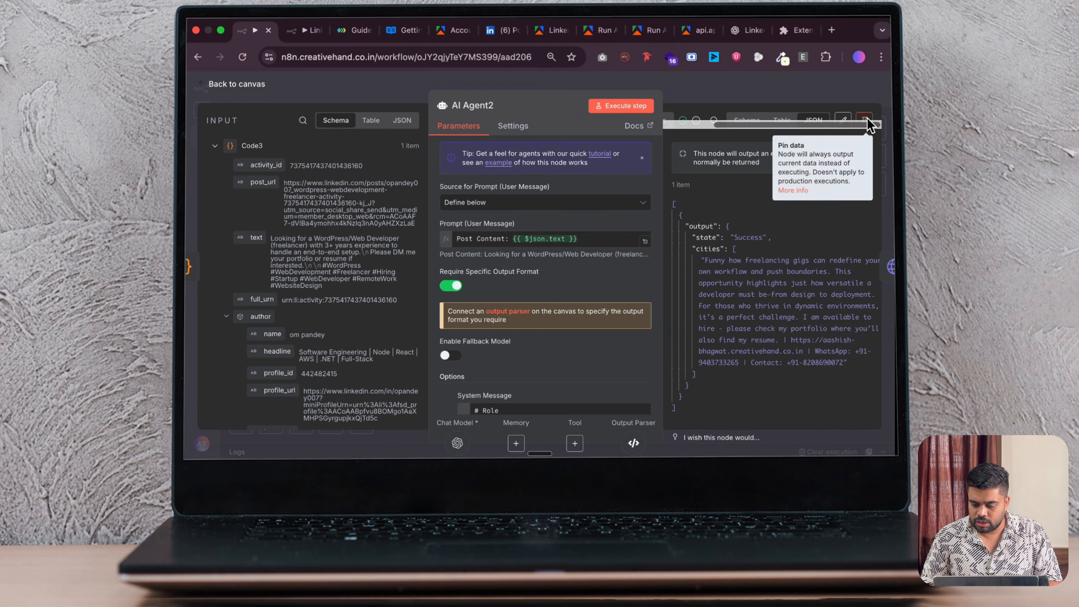
click(864, 121)
click(233, 85)
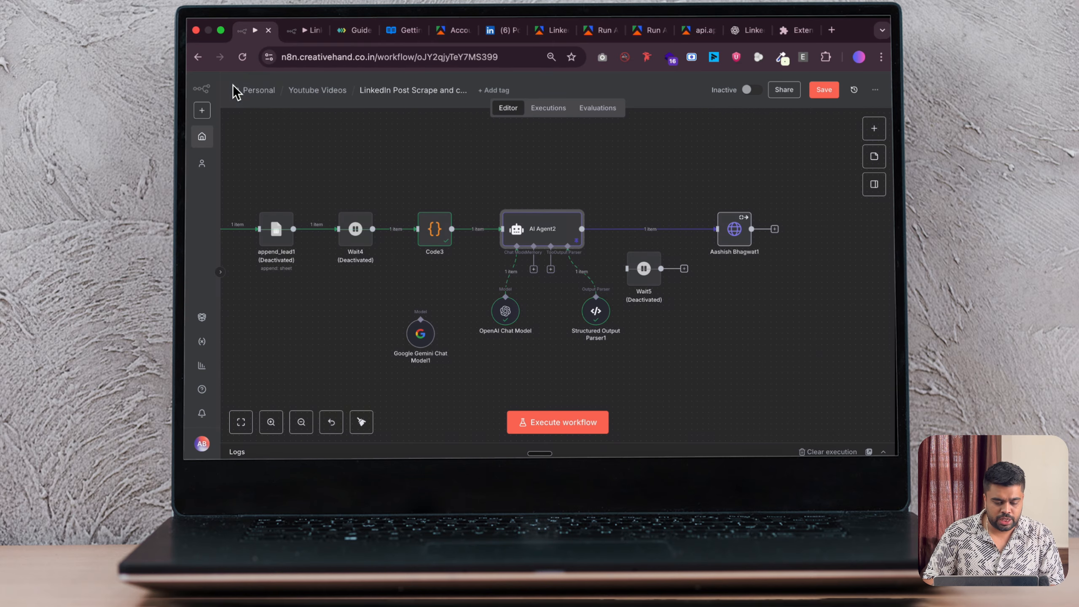
Execute the workflow with the pinned comment and check the output of the final HTTP request node.
scroll(549, 225, down, 3)
scroll(549, 218, up, 1)
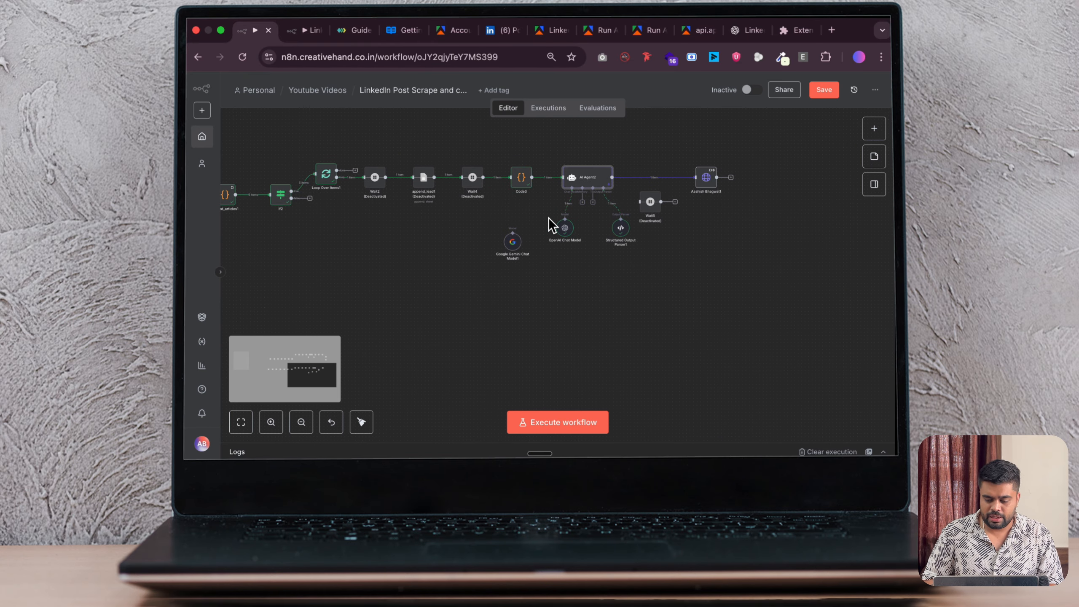
click(559, 423)
scroll(703, 176, up, 5)
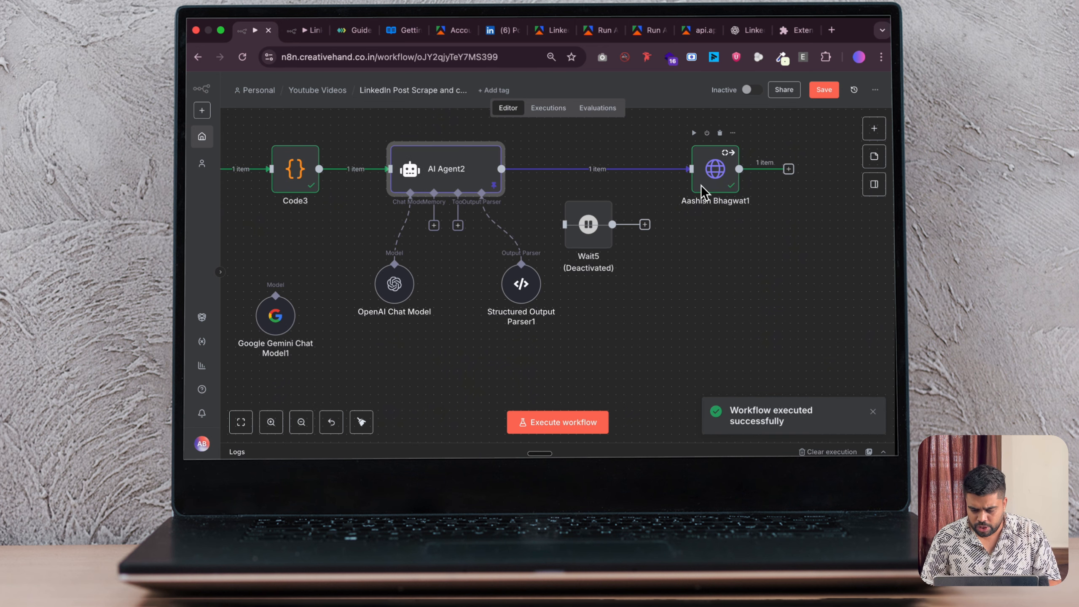
double_click(718, 162)
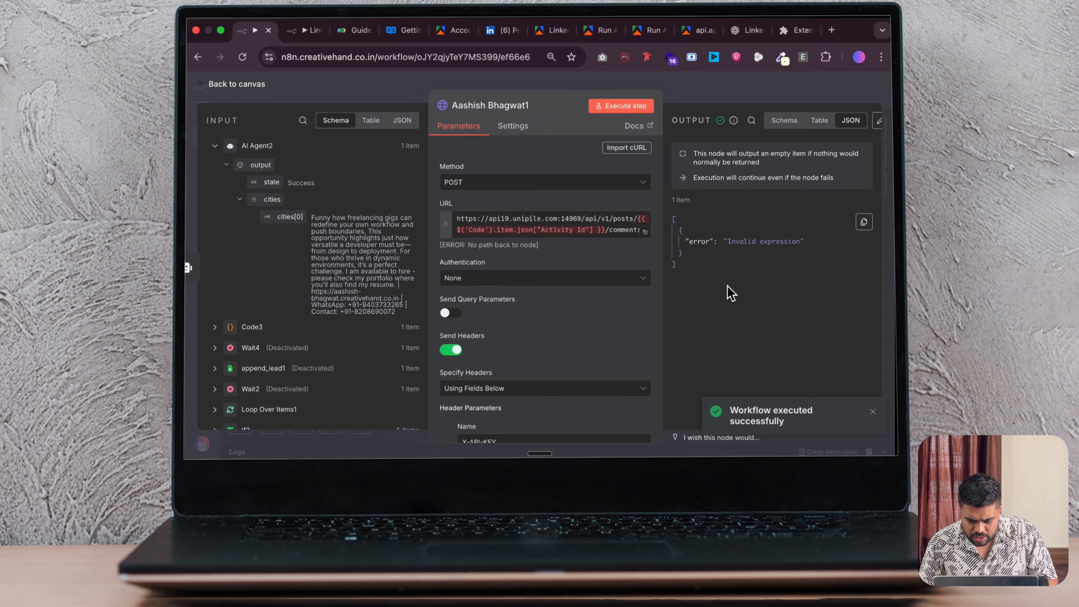
Replace the Activity Id expression in the request URL with Code3's activity_id, {{ $('Code3').item.json.activity_id }}.
click(564, 230)
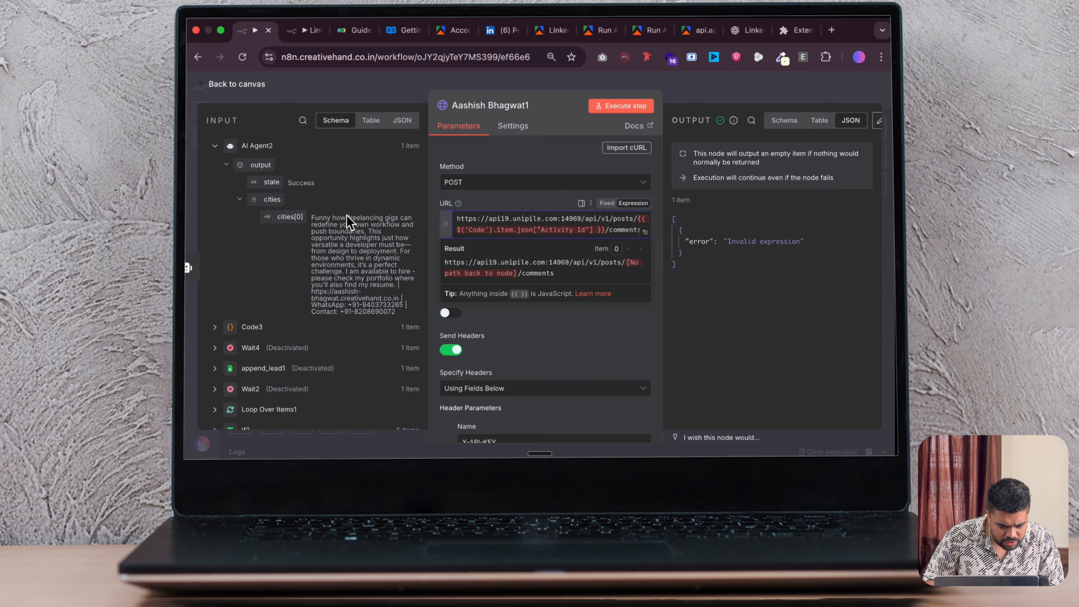
scroll(346, 214, down, 3)
click(233, 255)
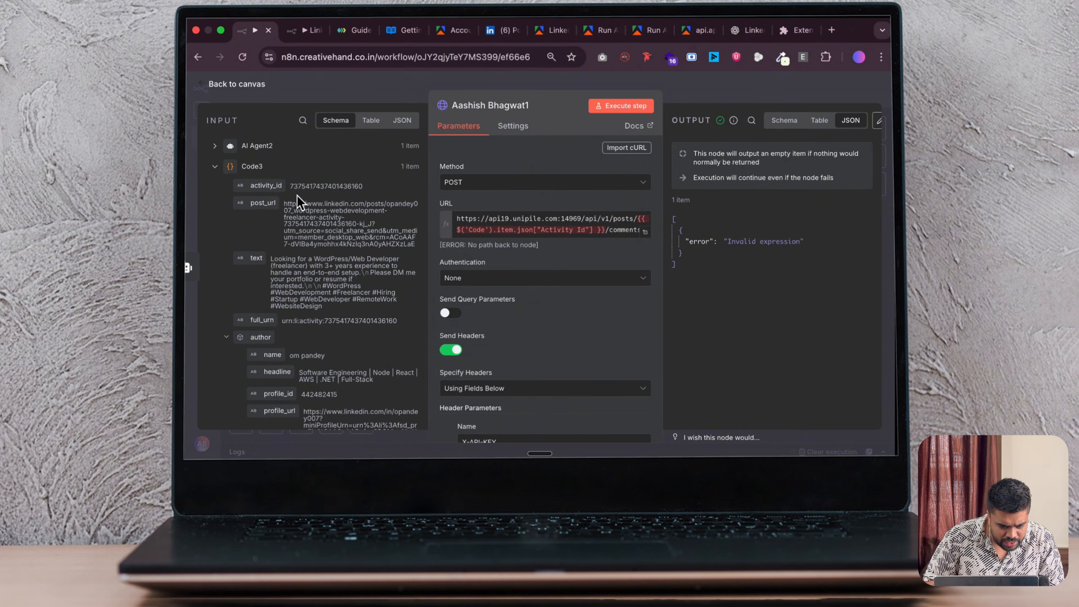
drag(639, 219, 605, 231)
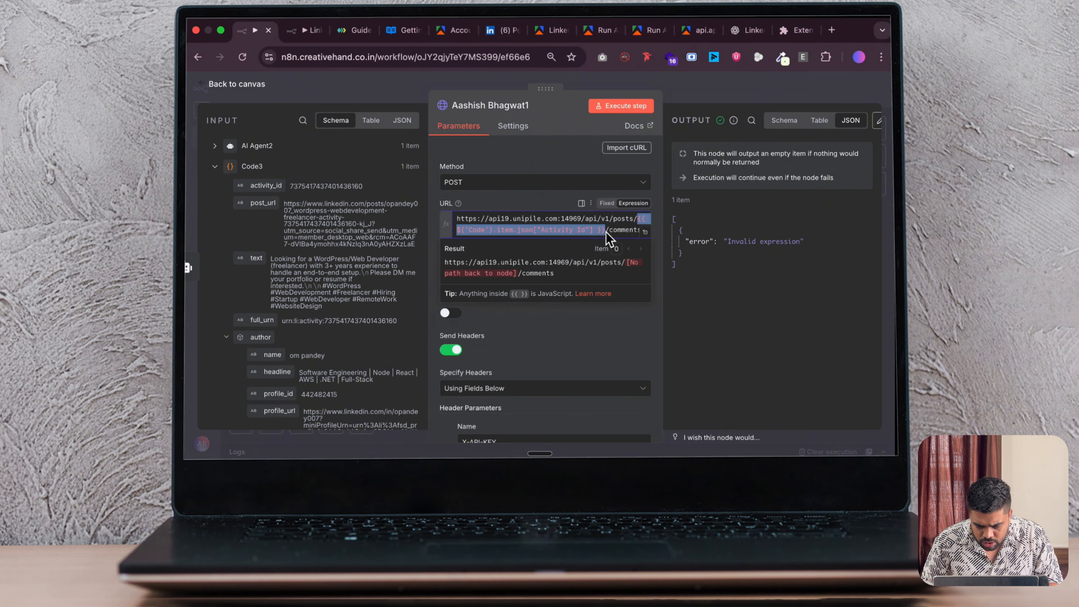
key(BackSpace)
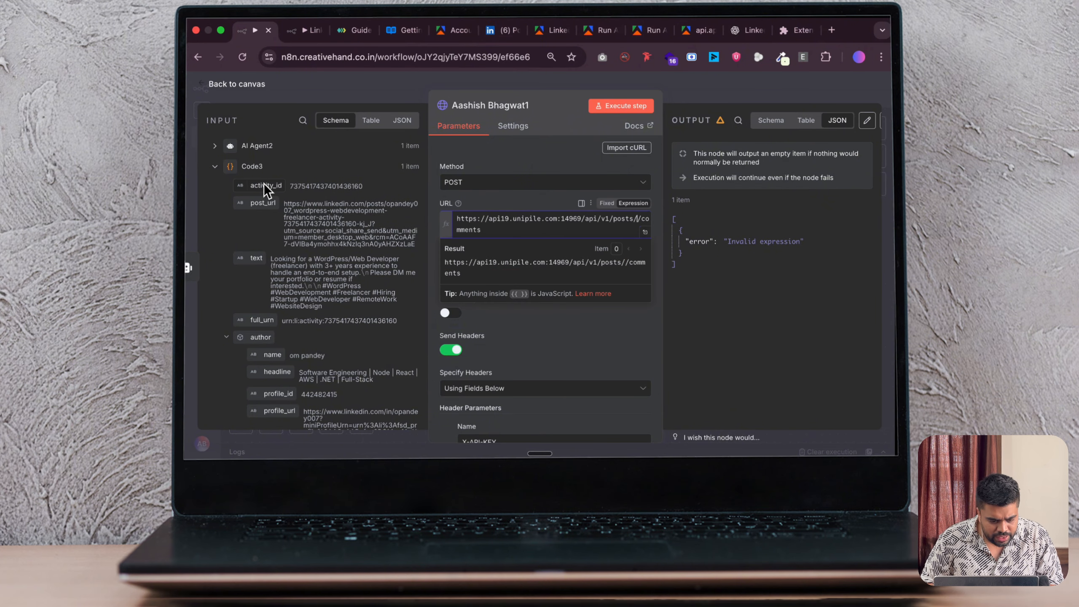
drag(262, 185, 639, 229)
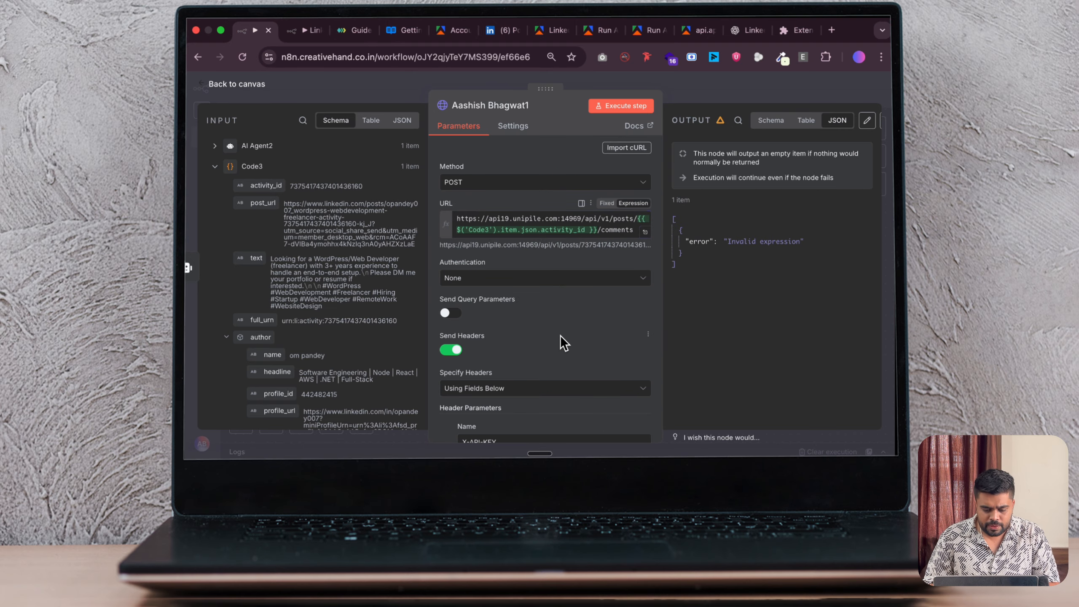
Clear the old cleanedComment expression from the request's text body parameter and expand the AI Agent2 input data.
scroll(561, 338, down, 6)
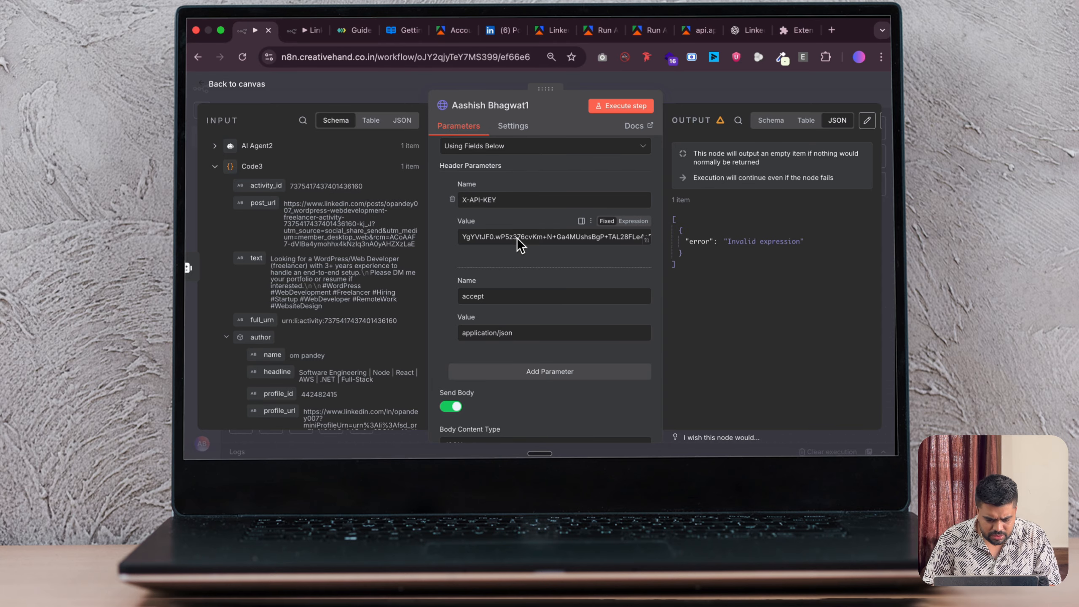
scroll(516, 293, down, 8)
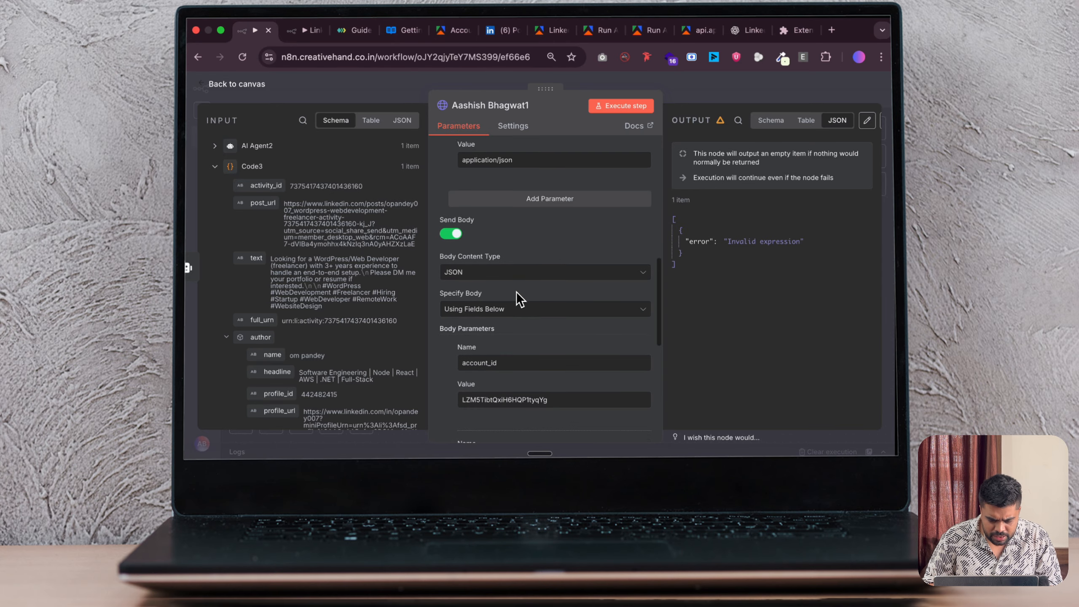
triple_click(516, 293)
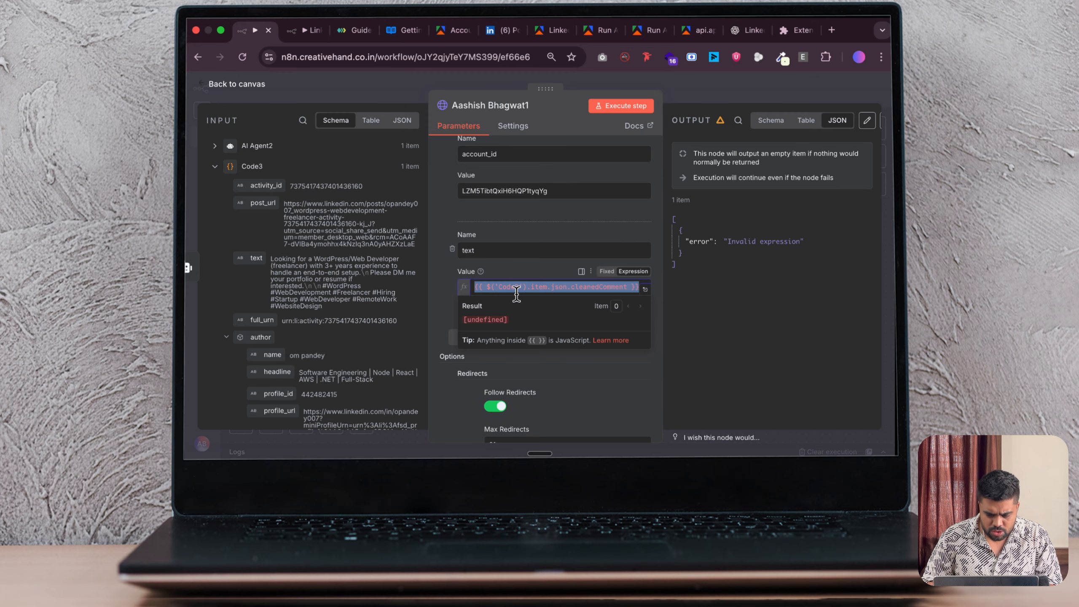
key(BackSpace)
click(245, 143)
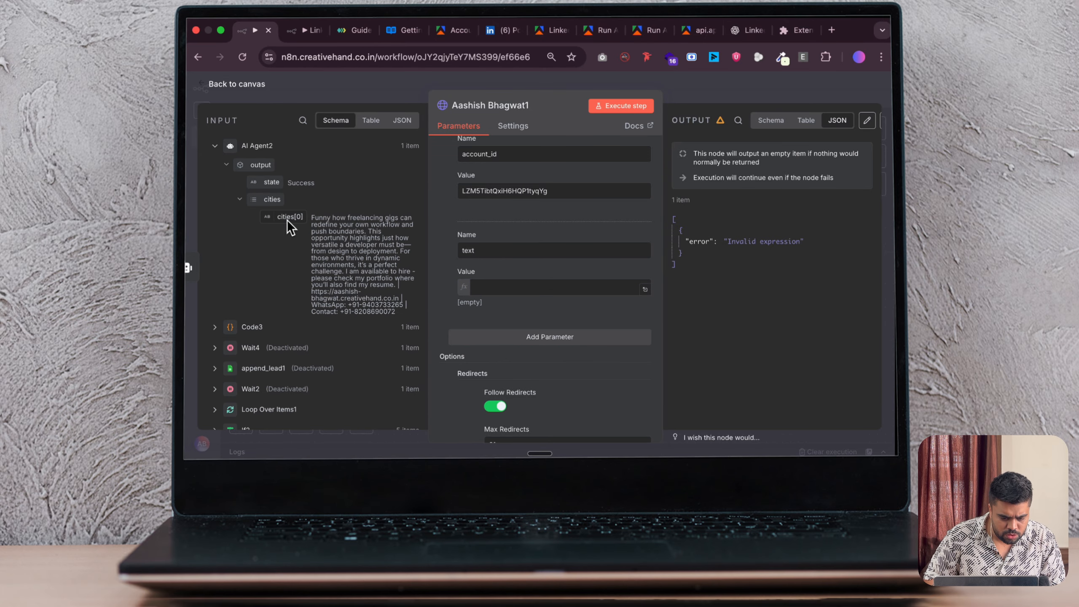
key(Escape)
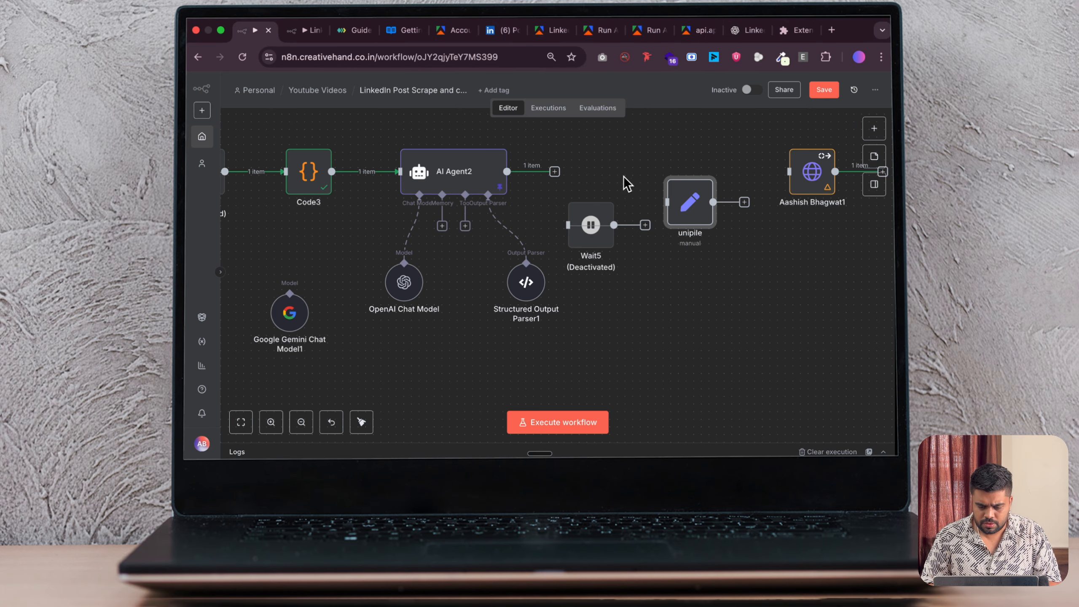
Insert the unipile node between AI Agent2 and the HTTP request node, and review its unipile_api, domain and port fields.
drag(554, 171, 788, 171)
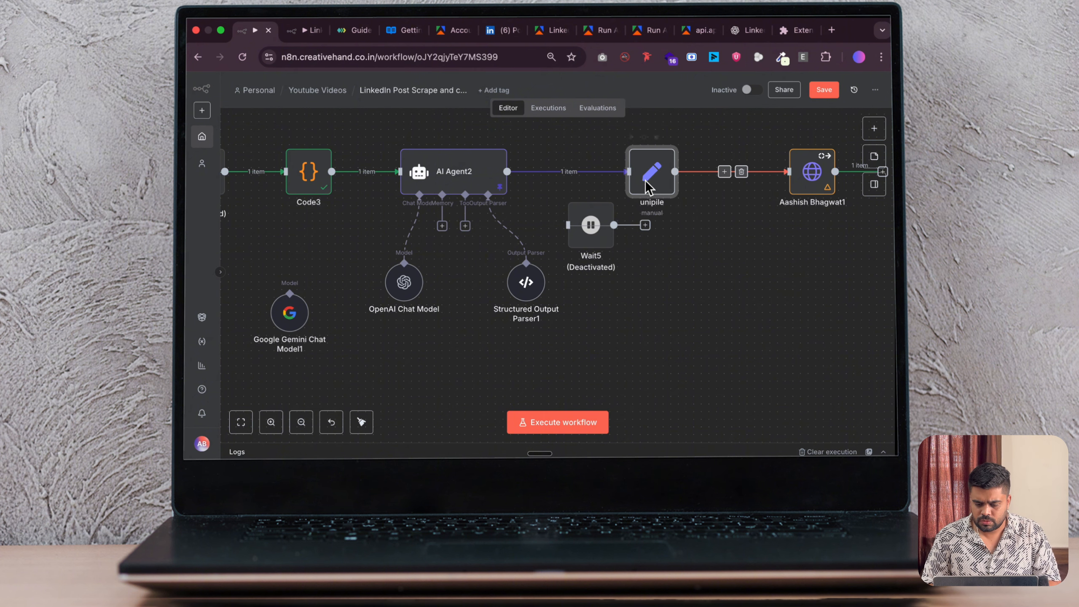
double_click(651, 179)
click(505, 213)
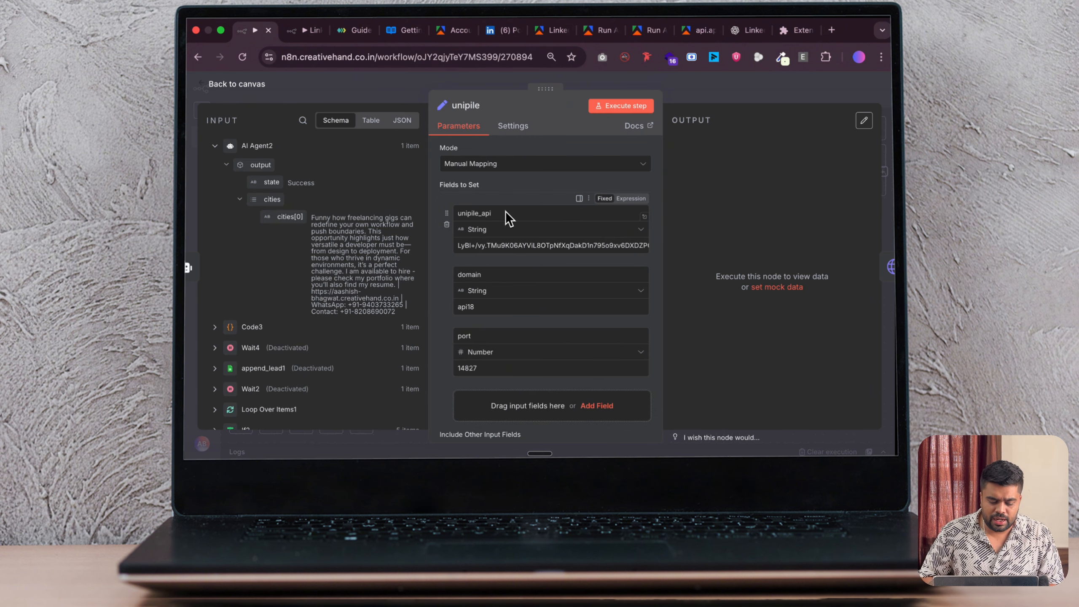
click(517, 277)
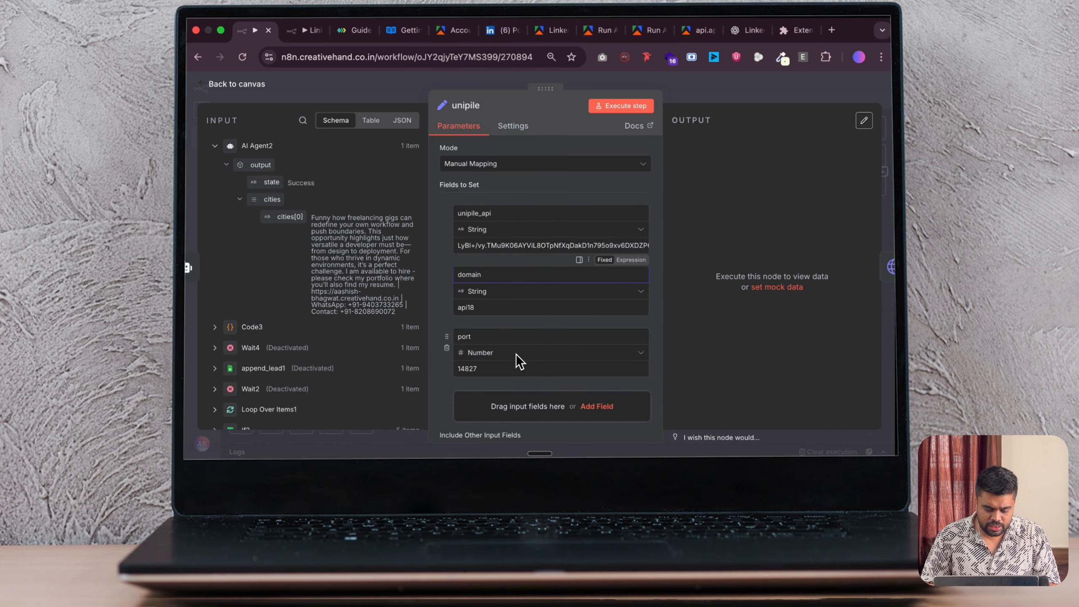
Return from the unipile node to the canvas and move the deactivated Wait5 node clear of the main branch.
scroll(515, 354, down, 2)
click(225, 84)
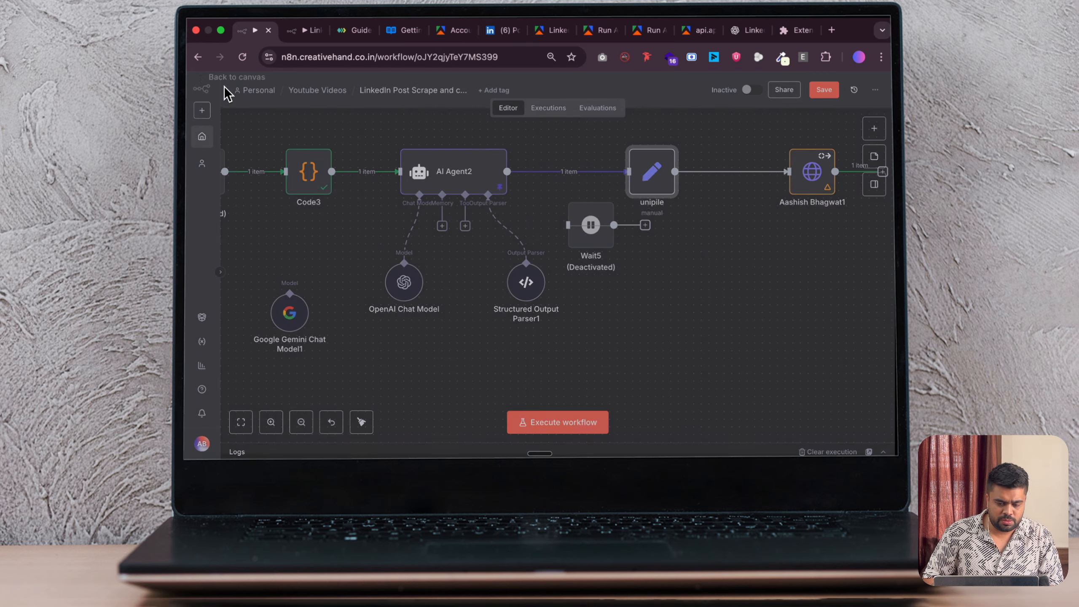
drag(608, 244, 703, 327)
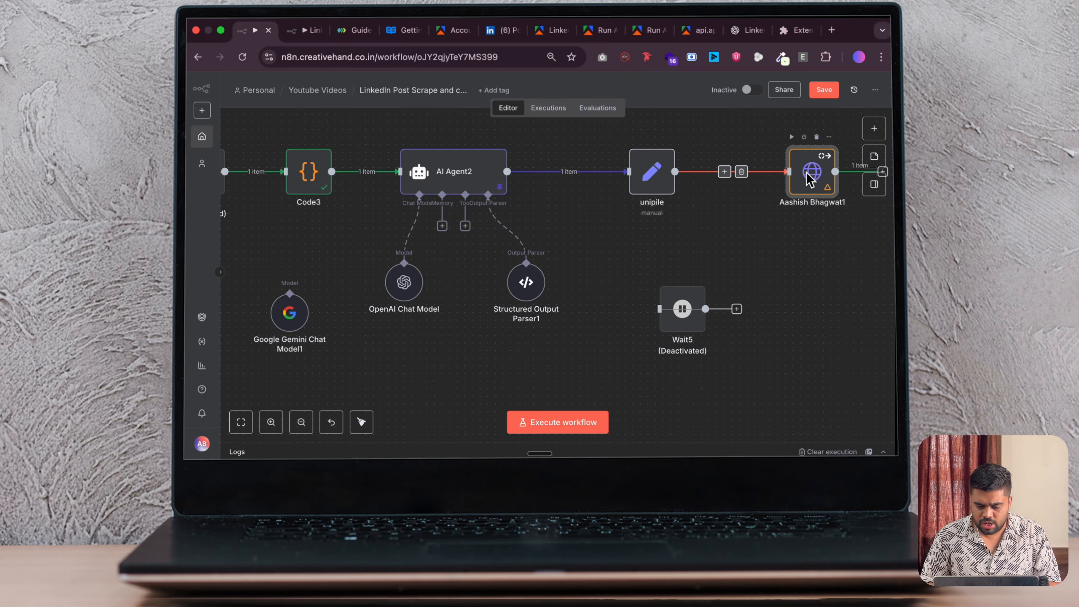
Execute the workflow with the HTTP request node disconnected from unipile, and check the unipile node's output.
double_click(810, 174)
click(238, 84)
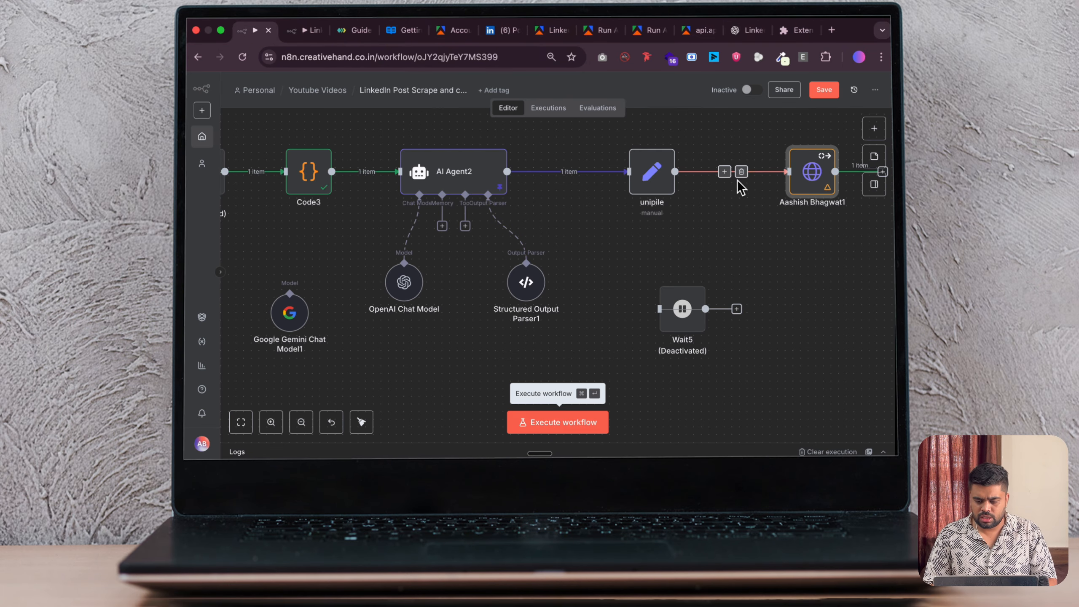
click(742, 171)
click(557, 421)
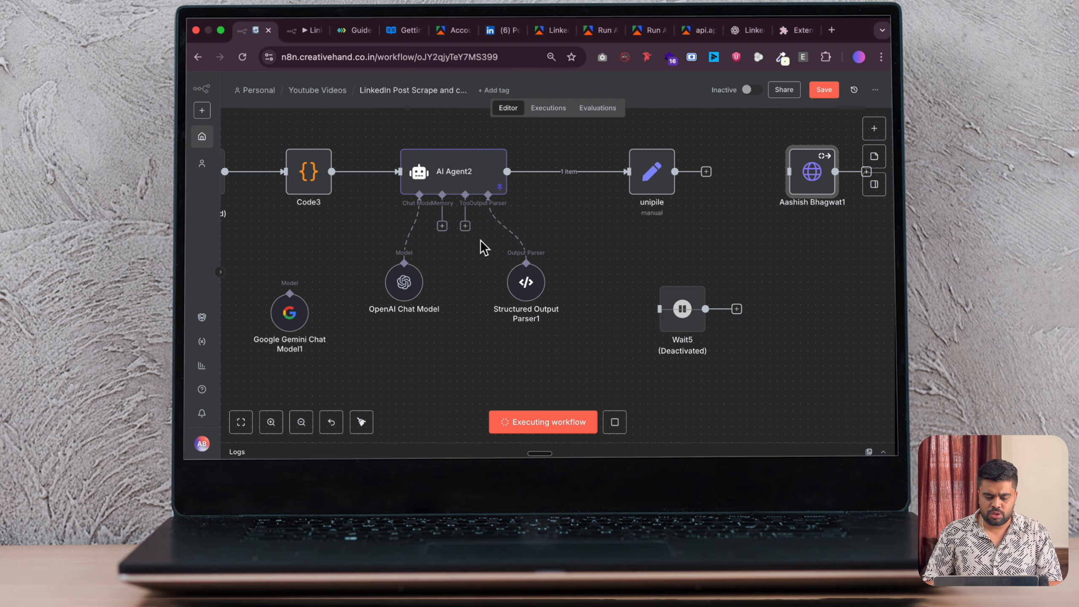
double_click(651, 171)
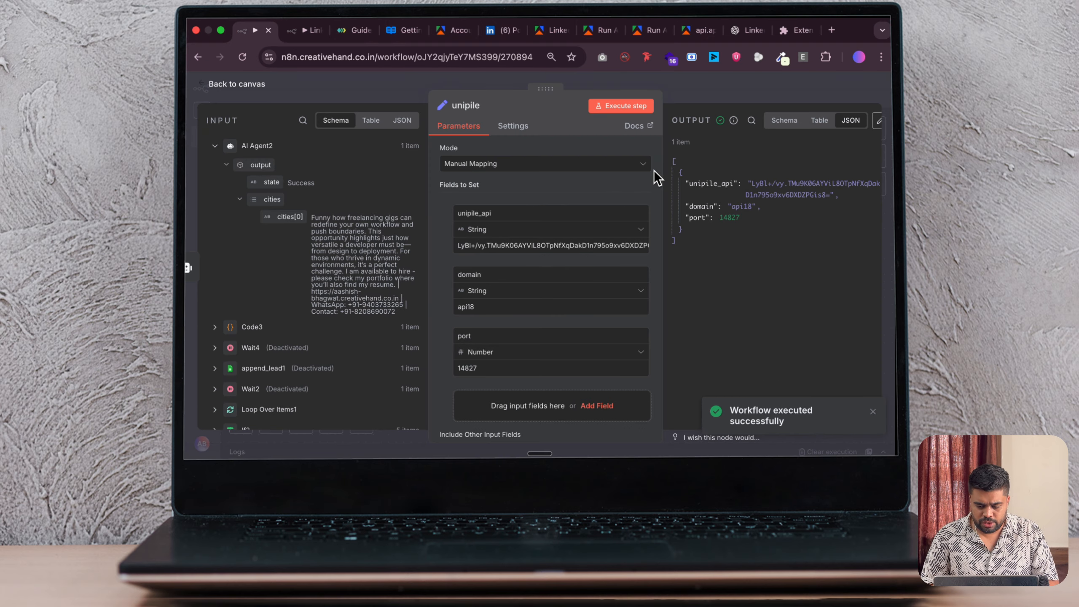
click(200, 89)
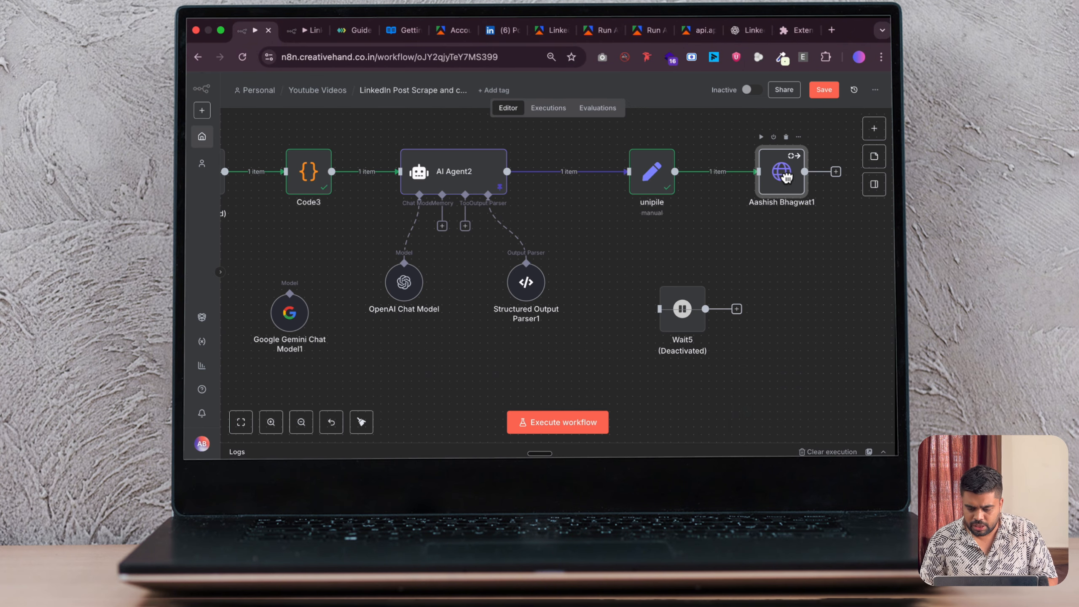
Replace the request URL's subdomain and port with {{ $json.domain }} and {{ $json.port }}, and map unipile_api into the X-API-KEY header value.
double_click(783, 181)
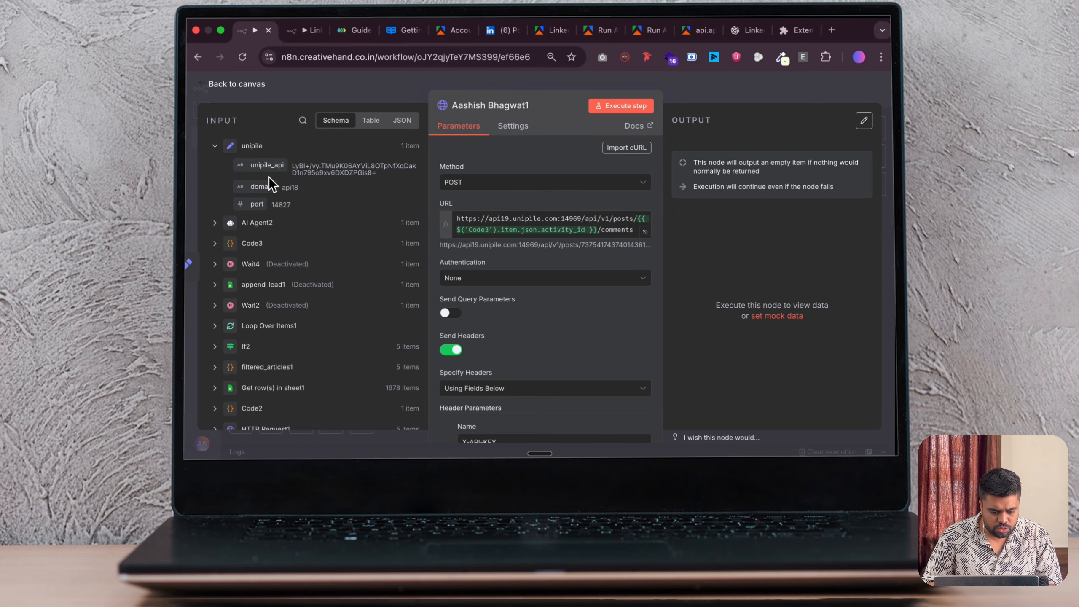
double_click(504, 220)
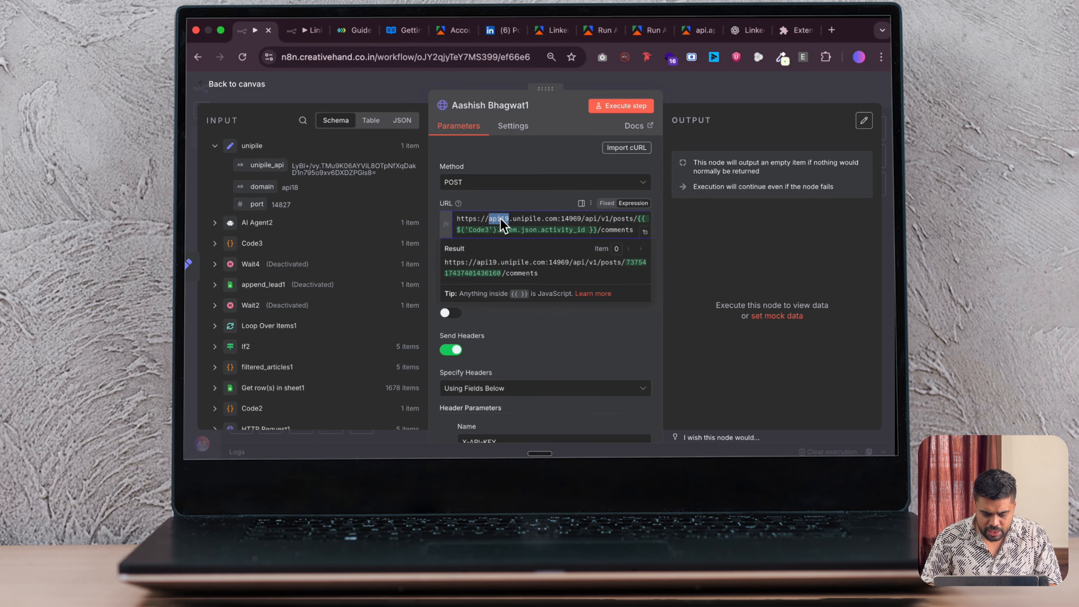
key(BackSpace)
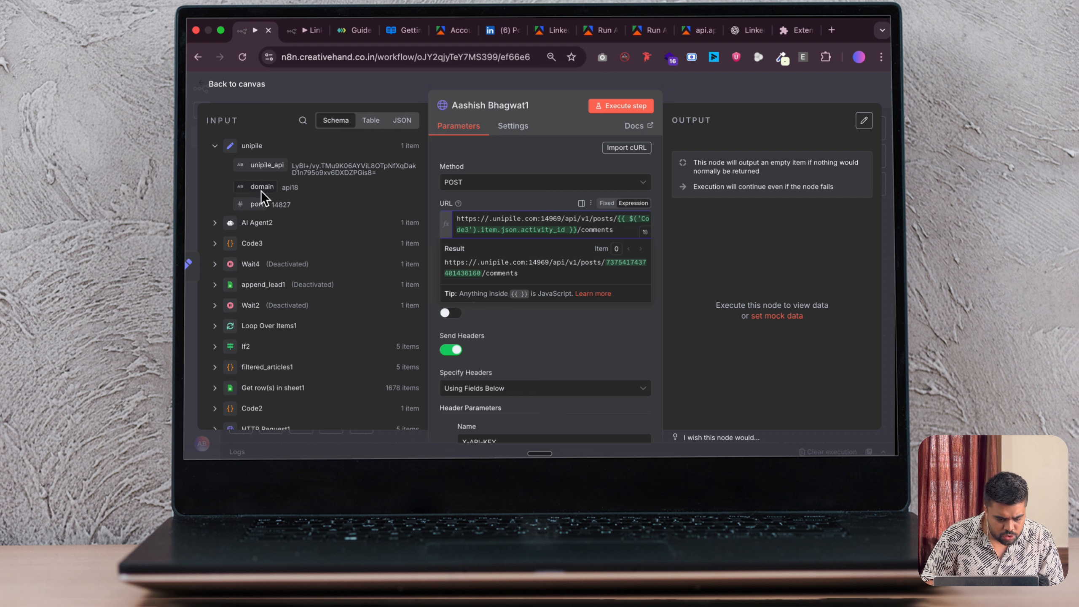
drag(262, 187, 489, 218)
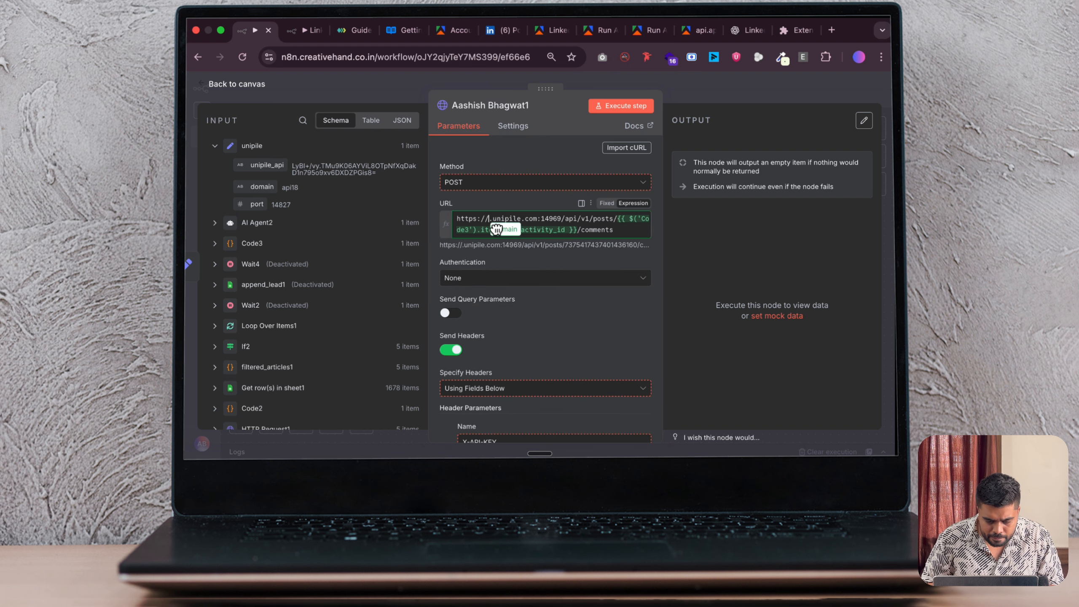
click(585, 223)
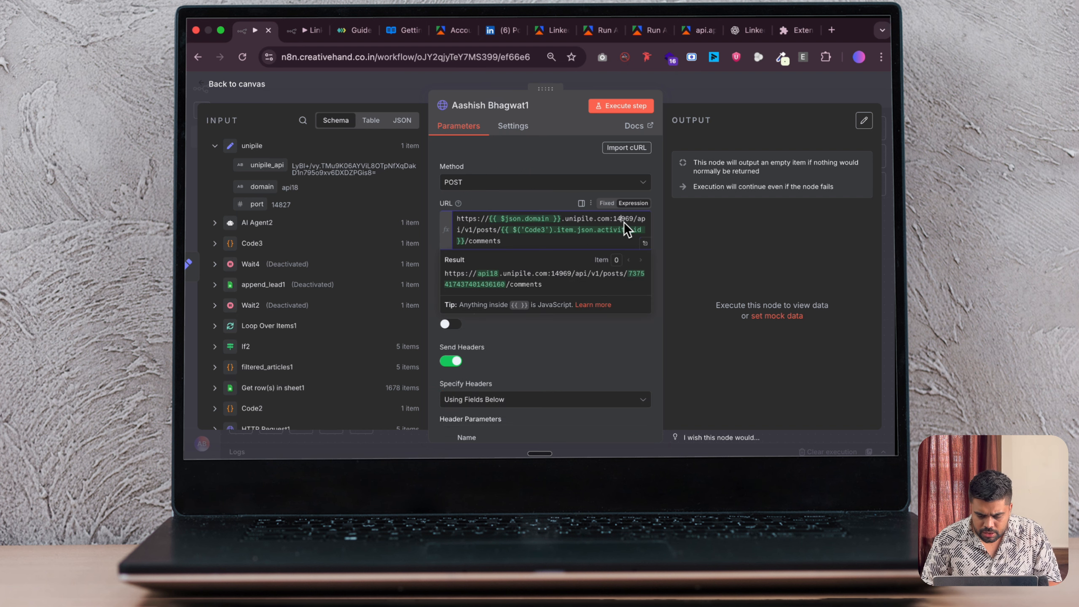
key(BackSpace)
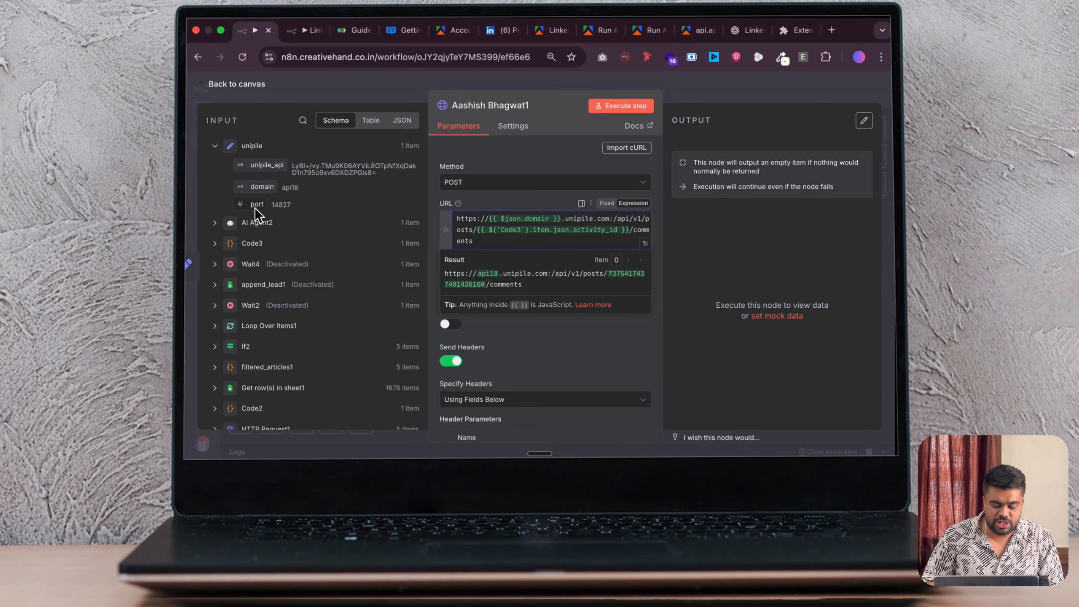
drag(256, 207, 615, 229)
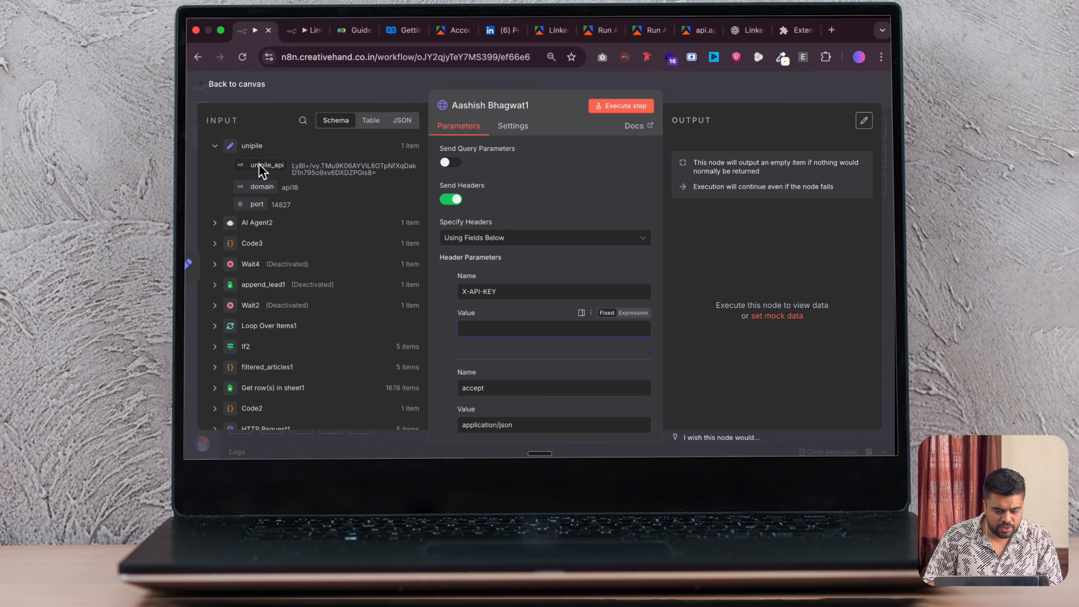
drag(260, 166, 489, 338)
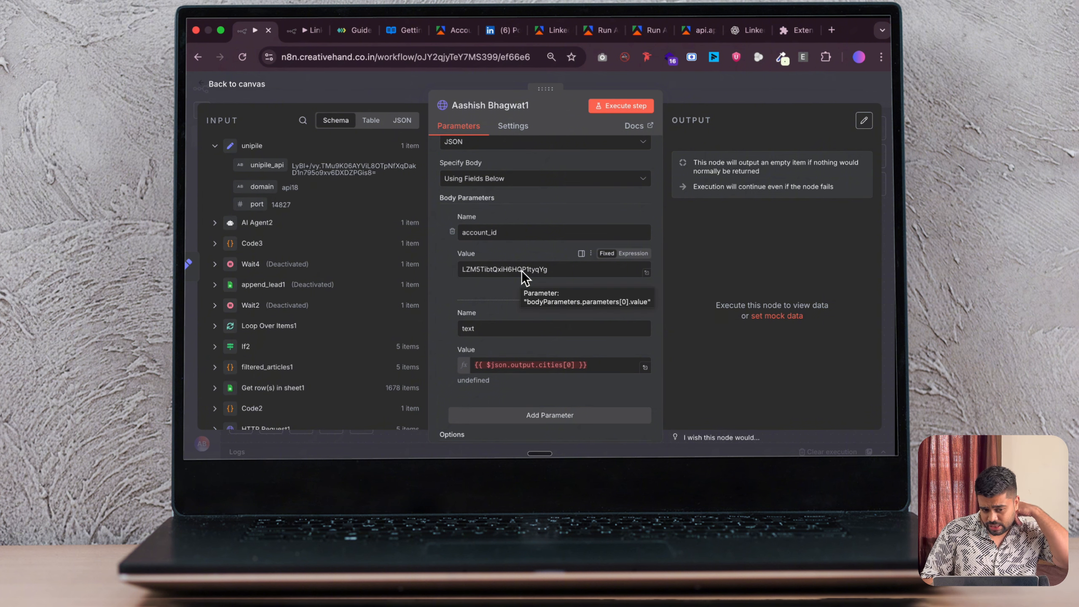
Copy the linkedin node from the LinkedIn Leads and Comment workflow into this workflow and check its linkedin_account_id field.
click(858, 57)
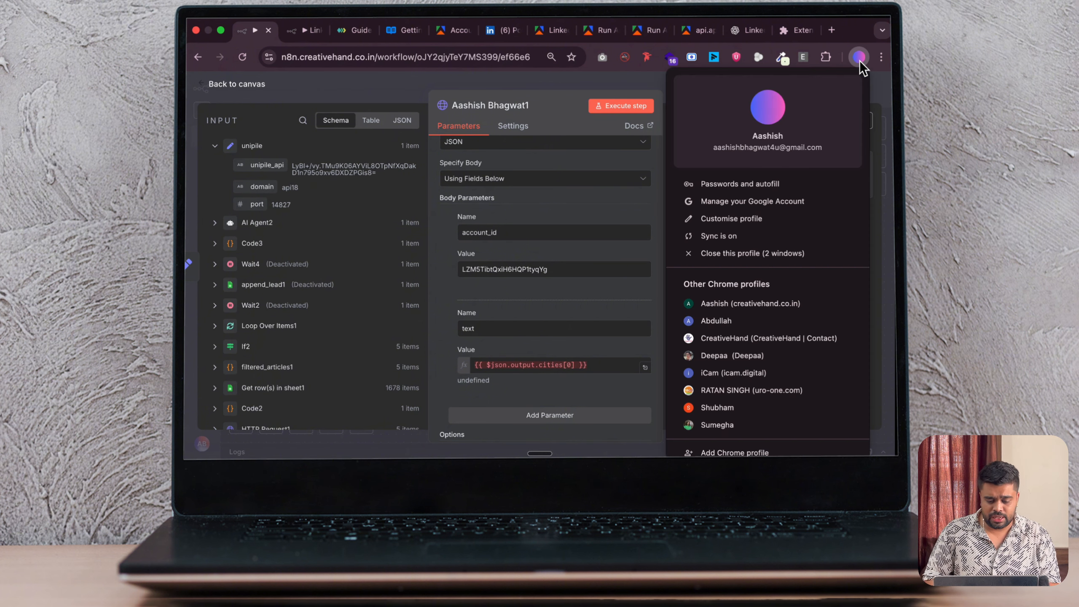
click(754, 410)
click(303, 30)
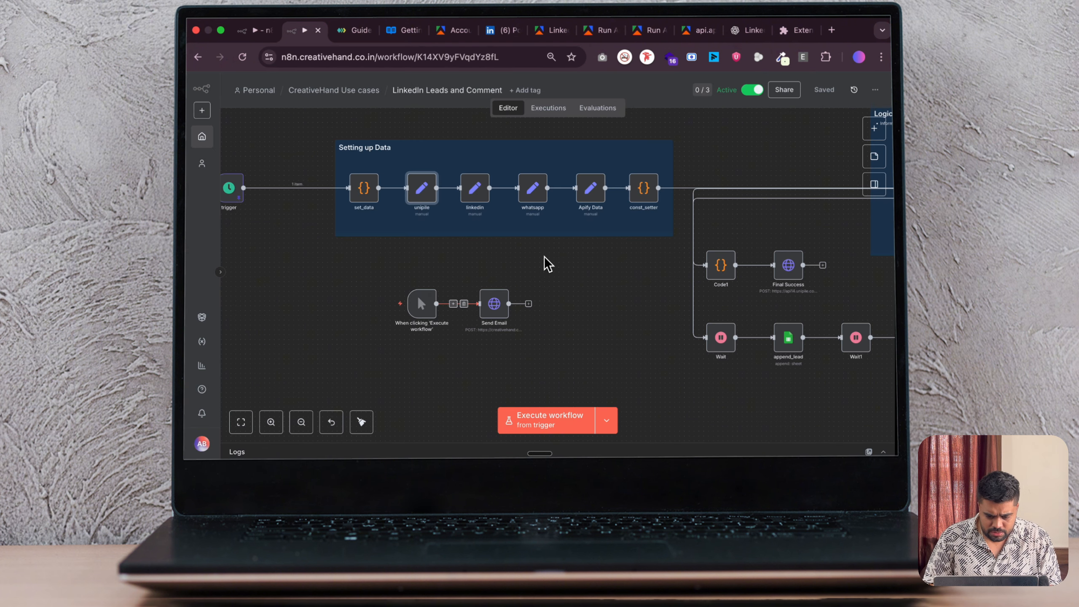
click(257, 32)
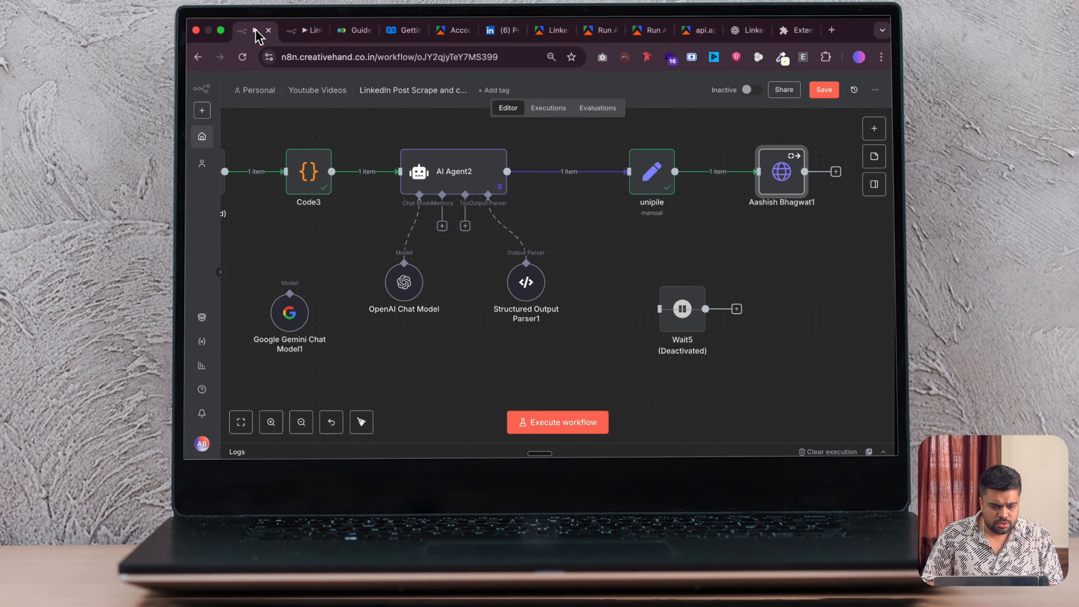
drag(645, 193, 606, 193)
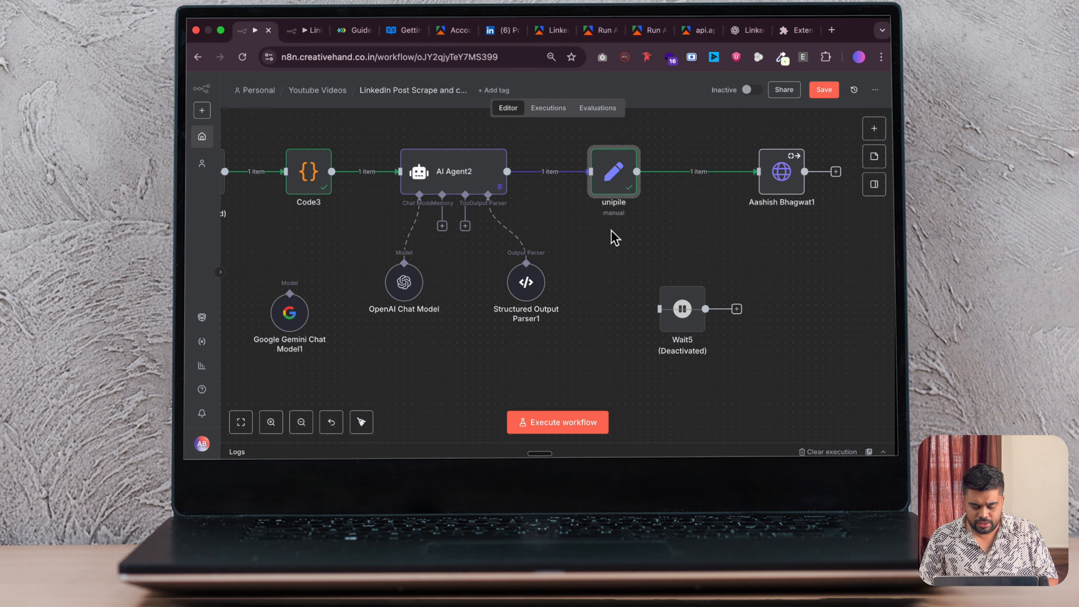
key(ctrl+v)
double_click(632, 254)
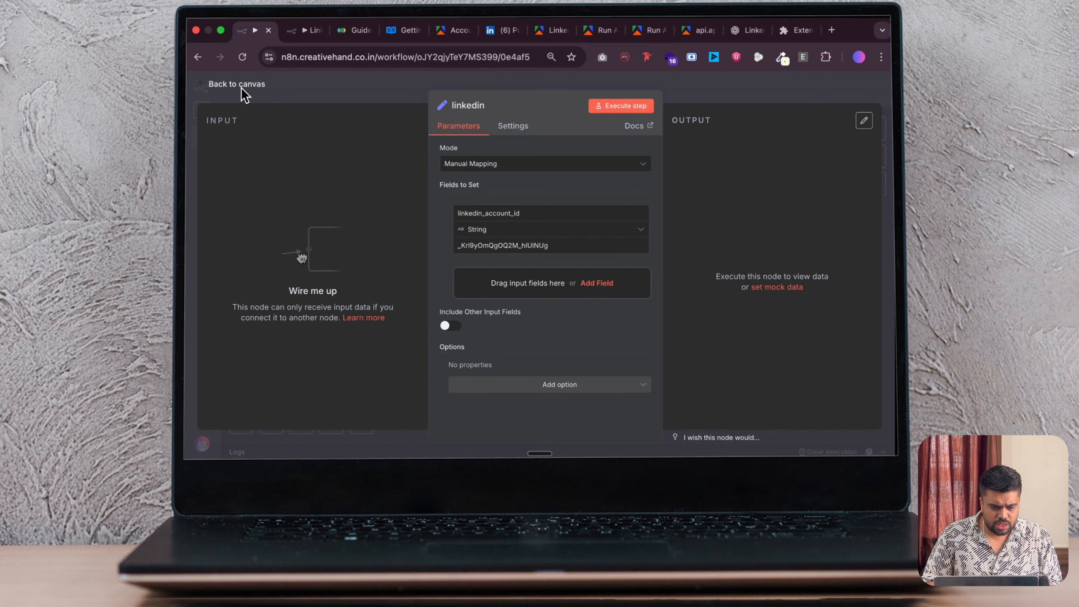
click(240, 93)
Insert the linkedin node between unipile and the HTTP request node, and check its input data.
drag(631, 245, 708, 238)
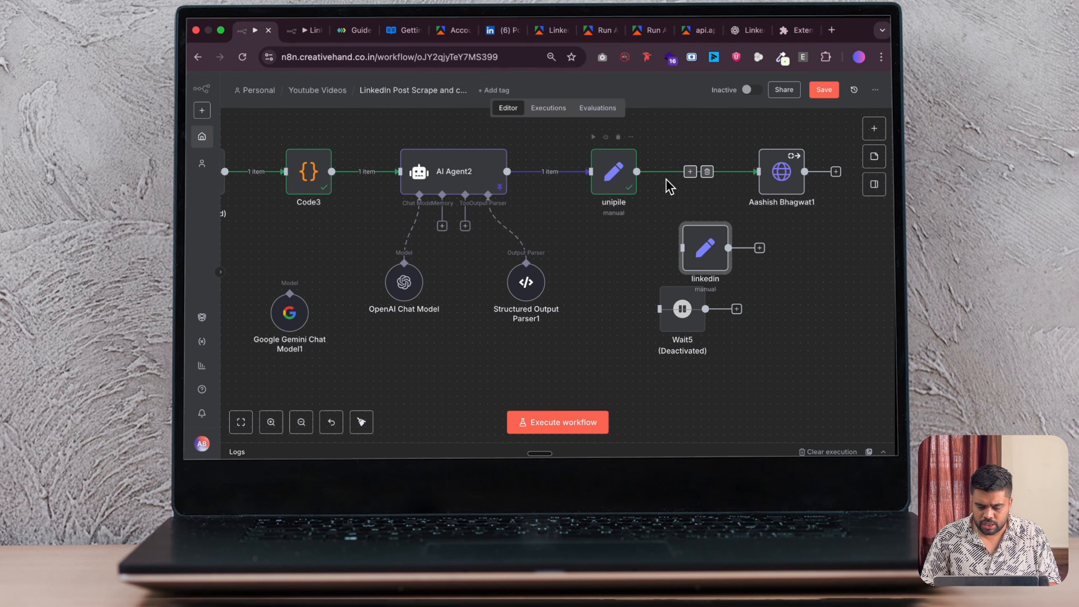
click(701, 171)
drag(635, 174, 575, 174)
drag(705, 248, 684, 172)
double_click(683, 178)
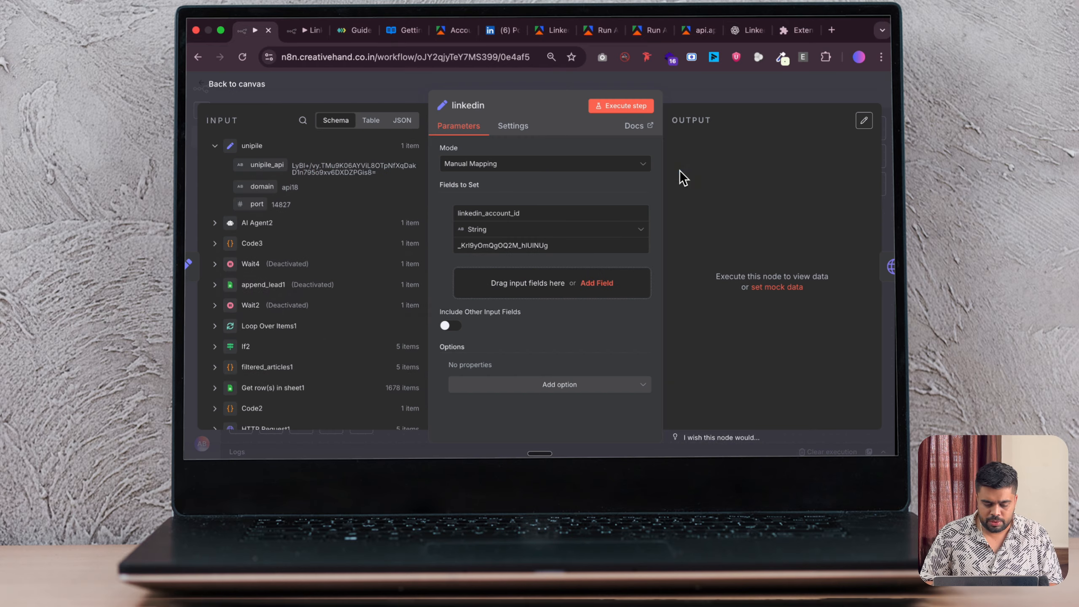
click(222, 85)
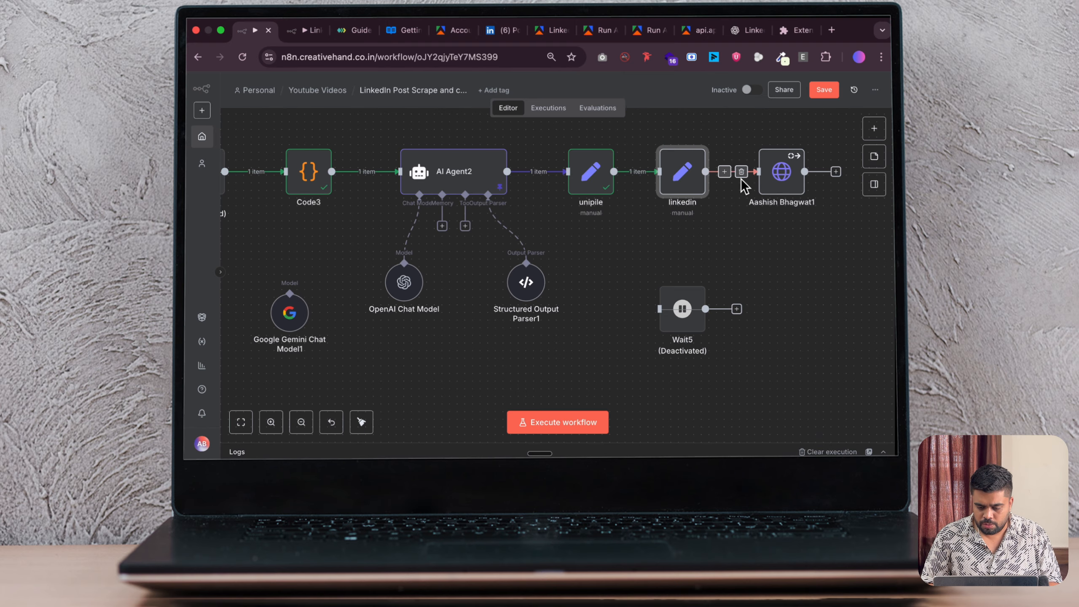
Execute the linkedin node with the HTTP request node disconnected, and check its linkedin_account_id output.
click(742, 171)
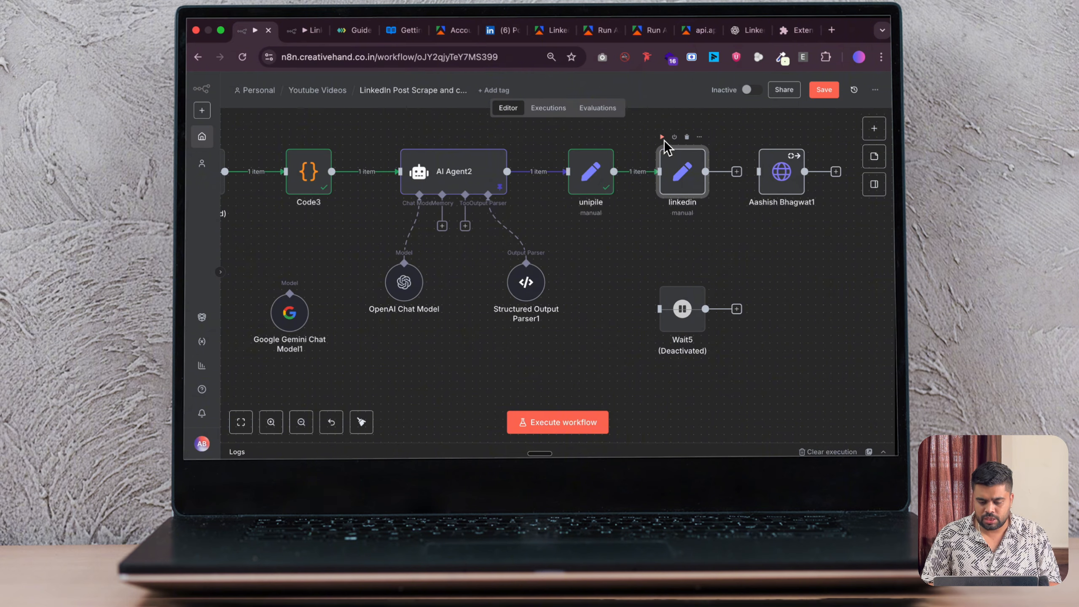
click(663, 137)
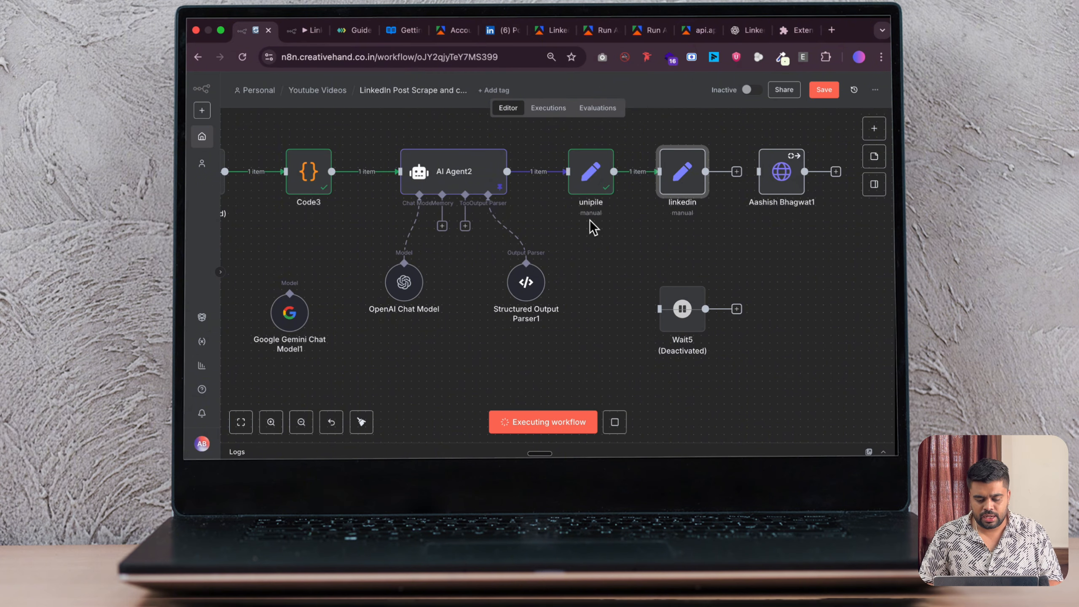
scroll(698, 270, left, 10)
scroll(686, 351, right, 5)
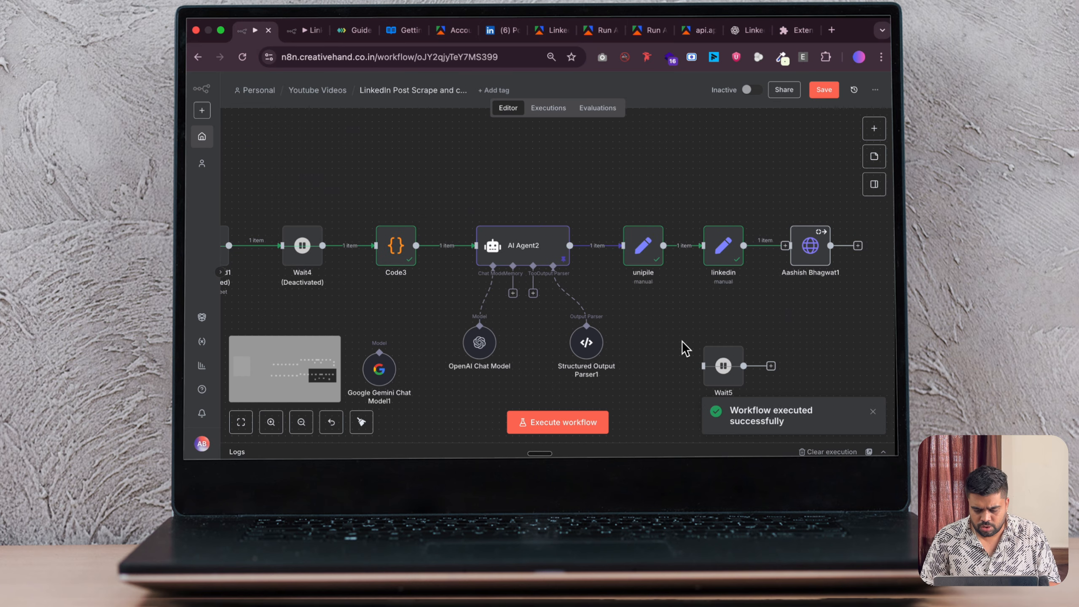
double_click(726, 247)
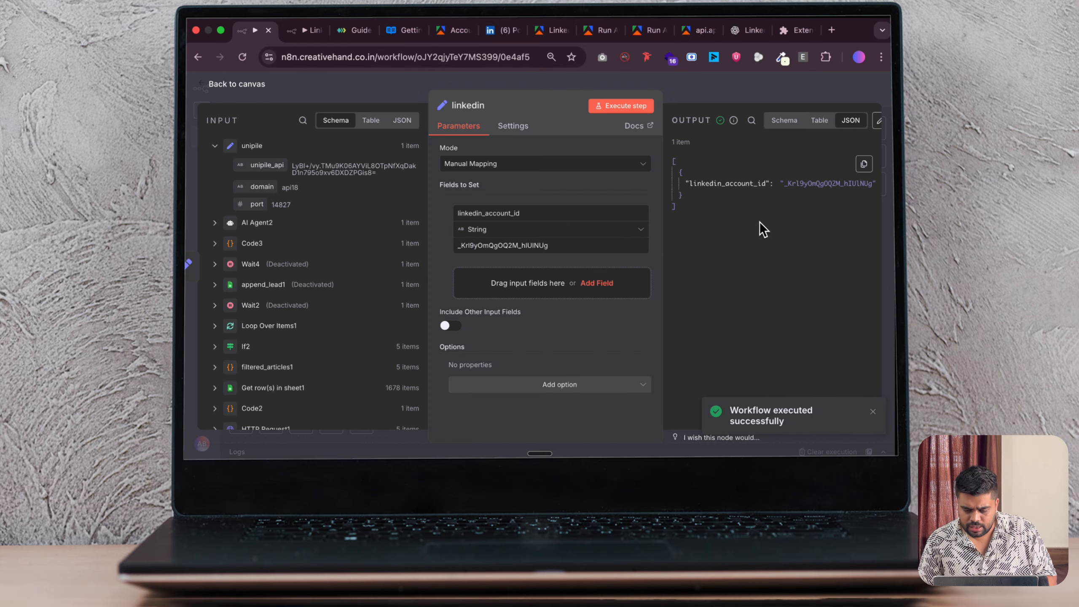
click(205, 89)
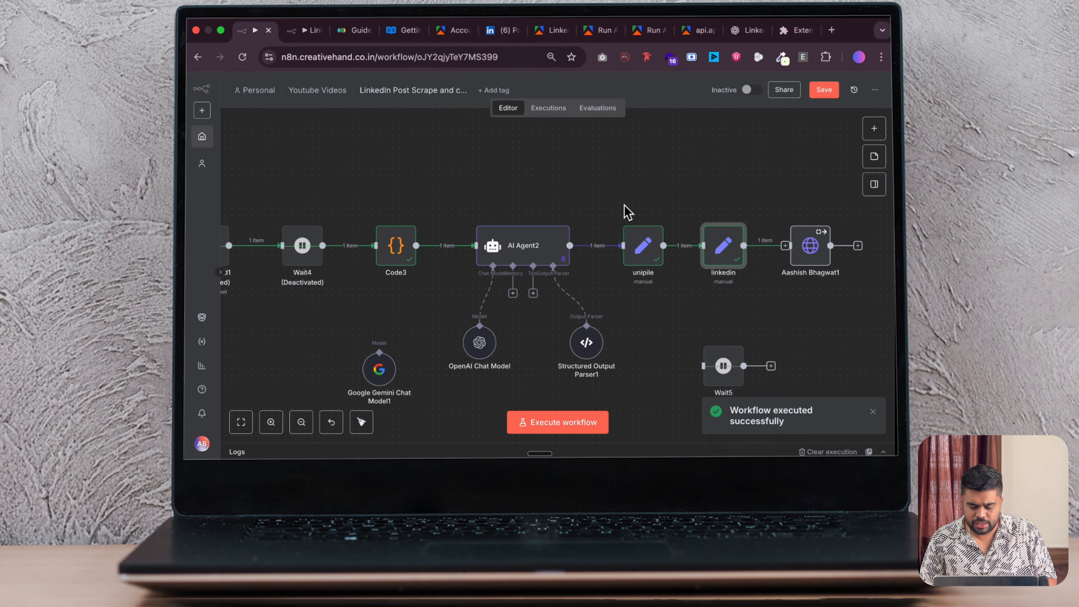
Replace the request URL's domain and port expressions with {{ $('unipile').item.json.domain }} and {{ $('unipile').item.json.port }}.
scroll(629, 213, right, 1)
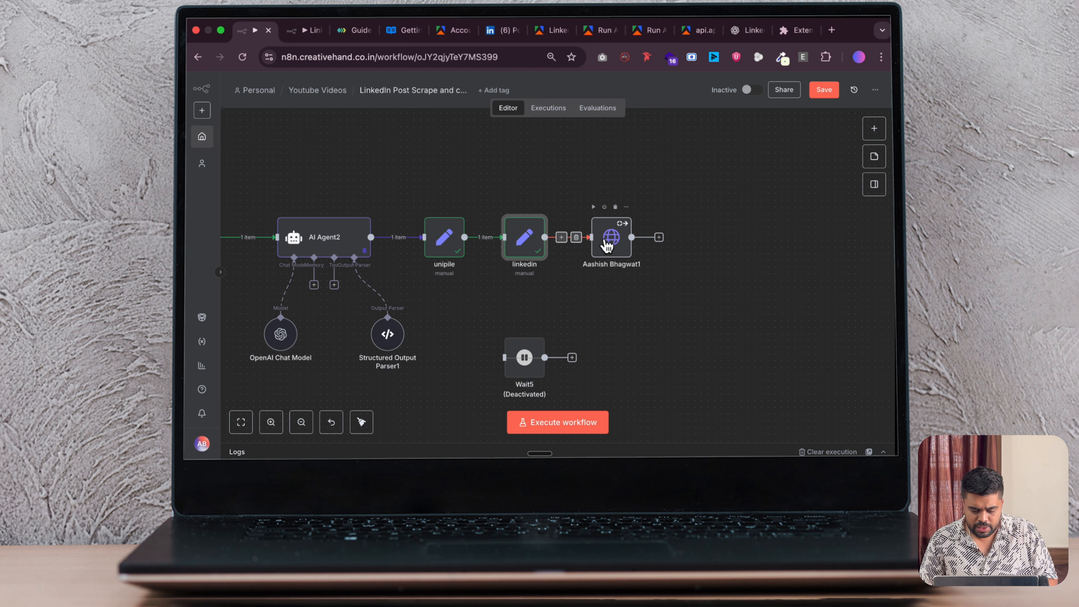
double_click(625, 240)
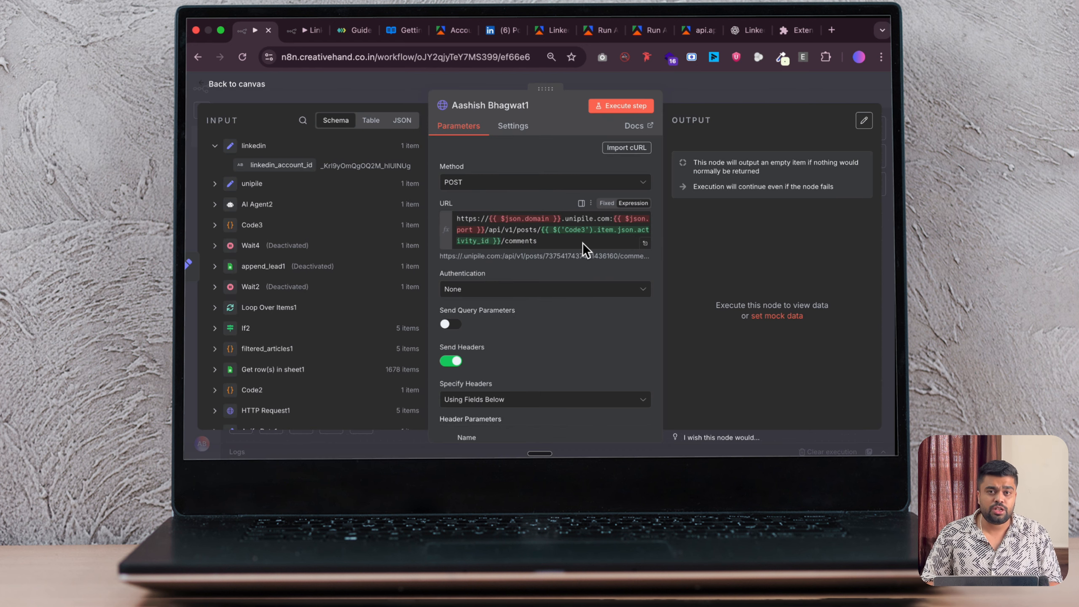
drag(494, 220, 612, 224)
key(BackSpace)
key(BackSpace)
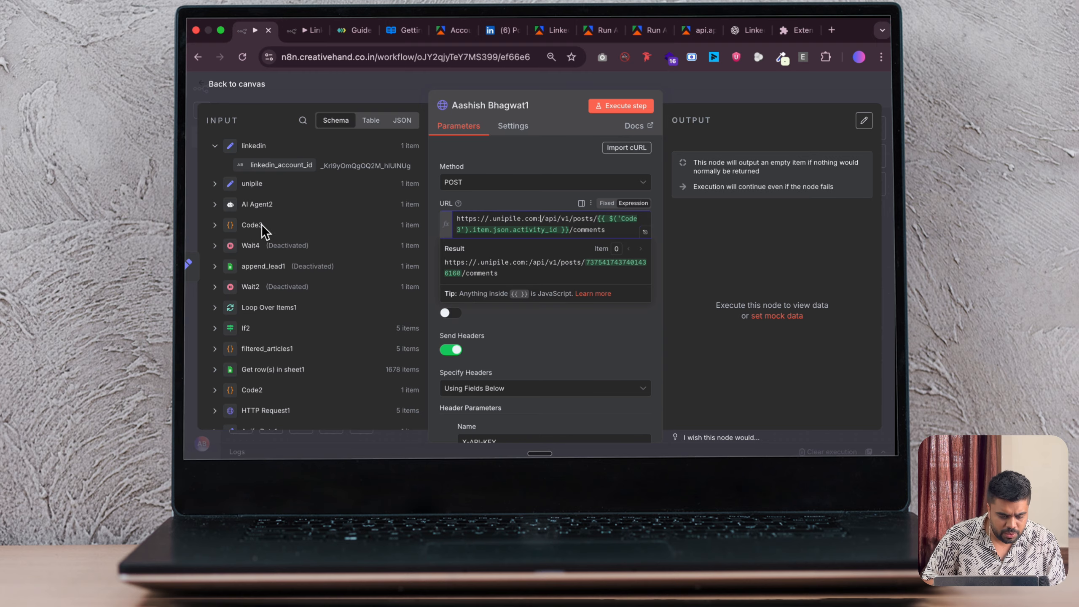
click(252, 184)
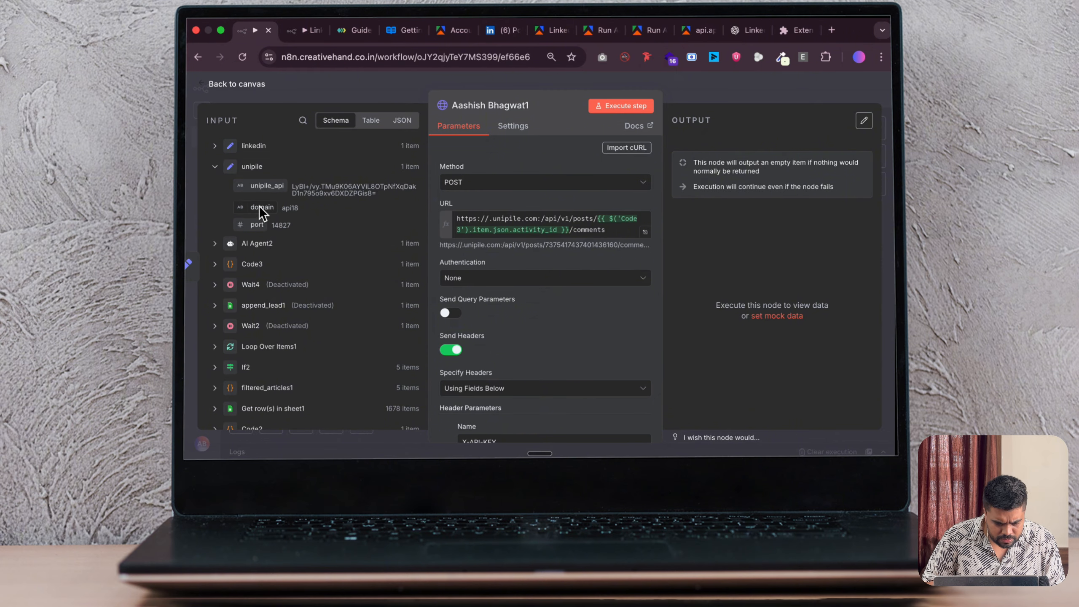
drag(261, 207, 487, 235)
click(488, 231)
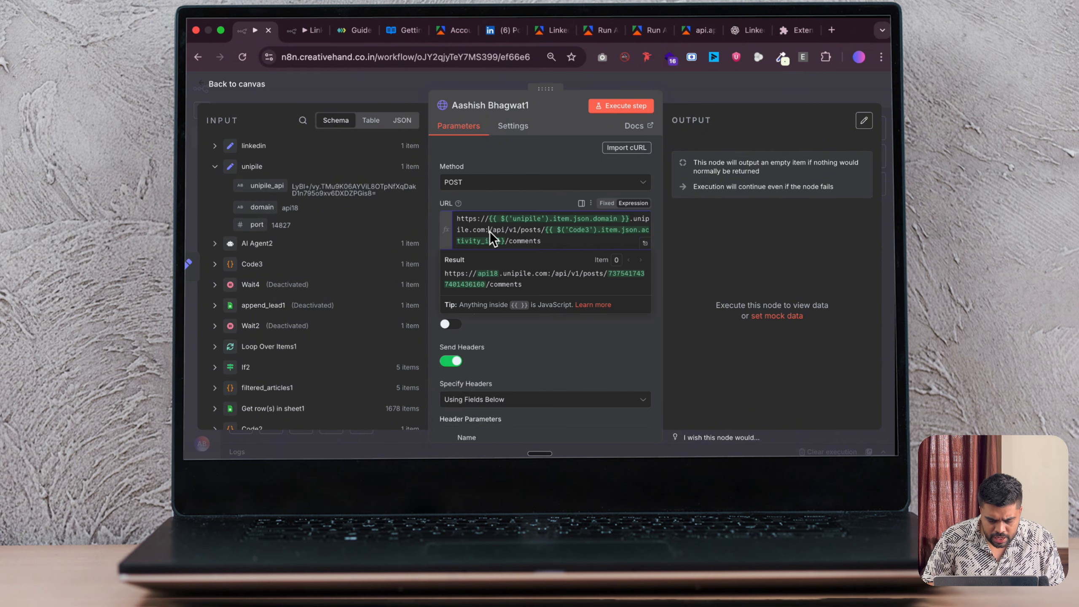
drag(257, 224, 488, 230)
Check the resolved request URL and the X-API-KEY header's value expression.
scroll(564, 351, down, 2)
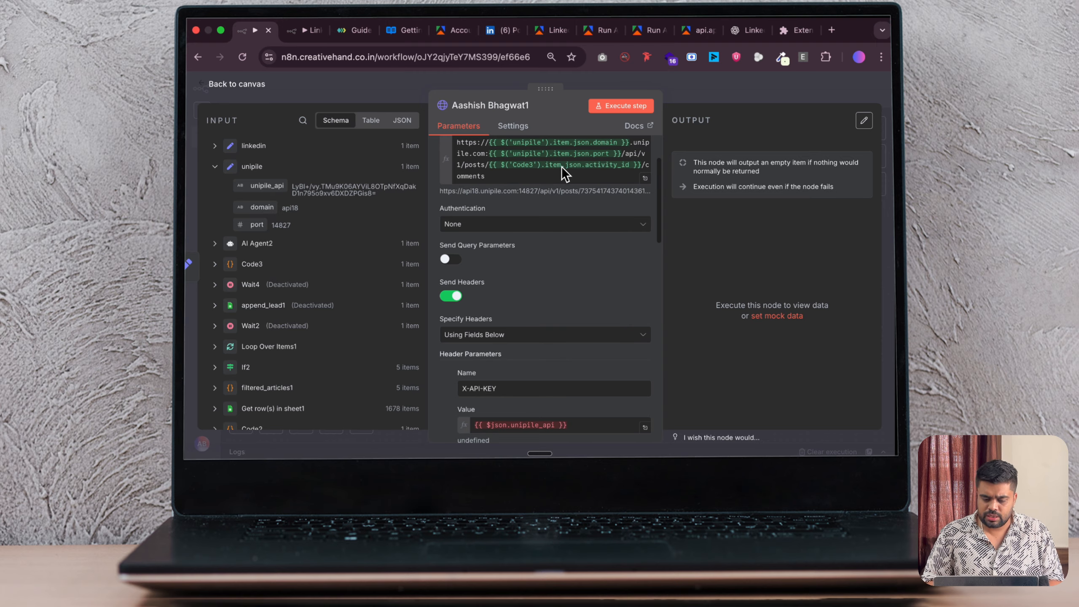
click(524, 178)
scroll(583, 305, down, 1)
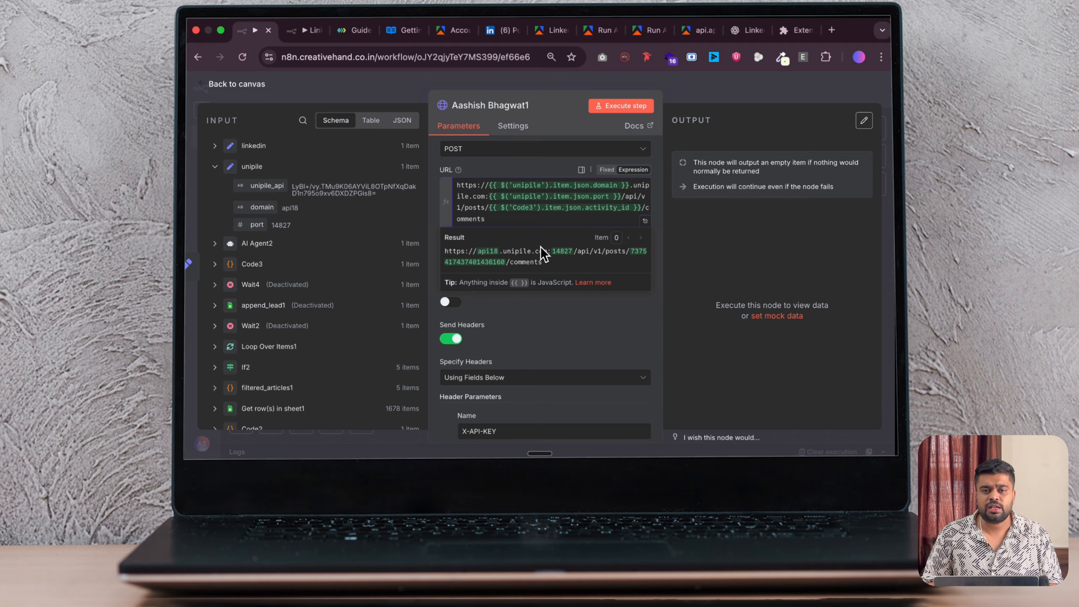
click(539, 321)
scroll(505, 336, down, 3)
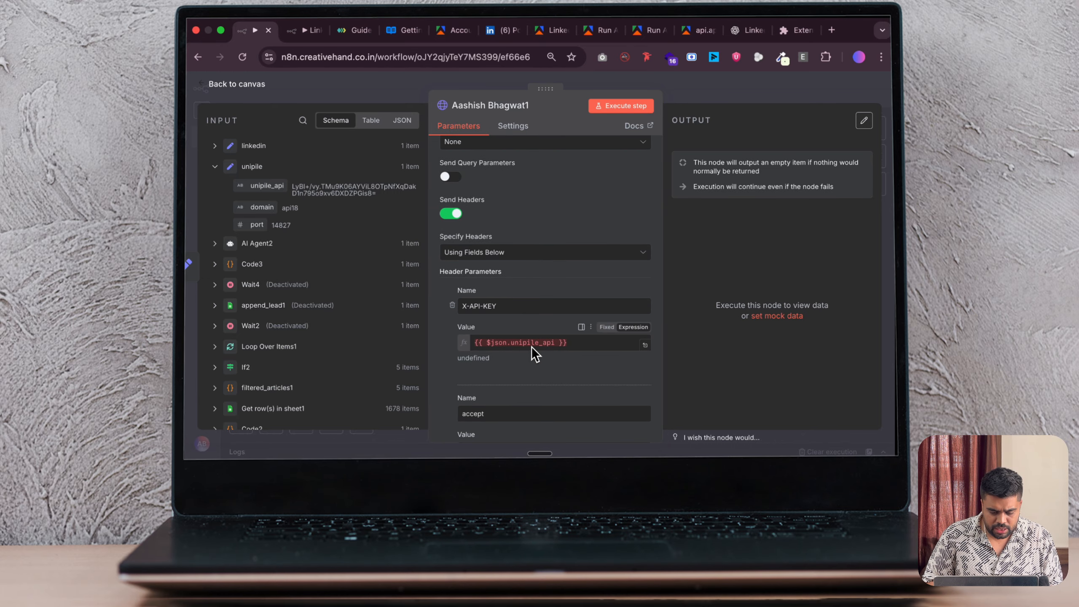
Point the X-API-KEY header at the unipile node's unipile_api field, and set the account_id body parameter to {{ $json.linkedin_account_id }}.
triple_click(531, 346)
scroll(514, 323, down, 5)
double_click(509, 254)
key(BackSpace)
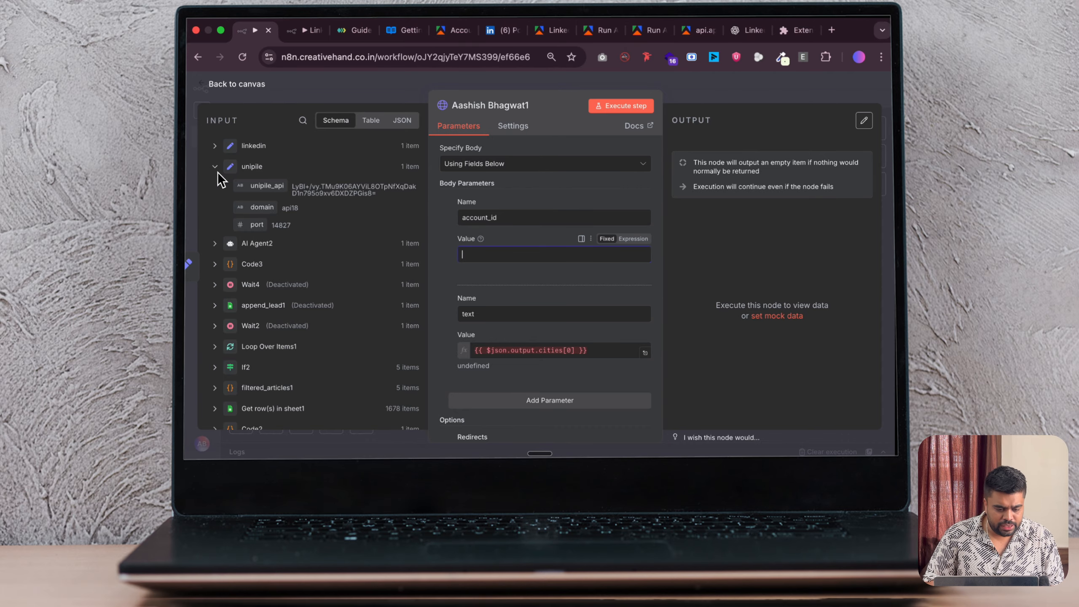
click(233, 147)
drag(281, 169, 534, 255)
Replace the text body parameter's expression with {{ $('AI Agent2').item.json.output.cities[0] }}.
scroll(501, 327, down, 2)
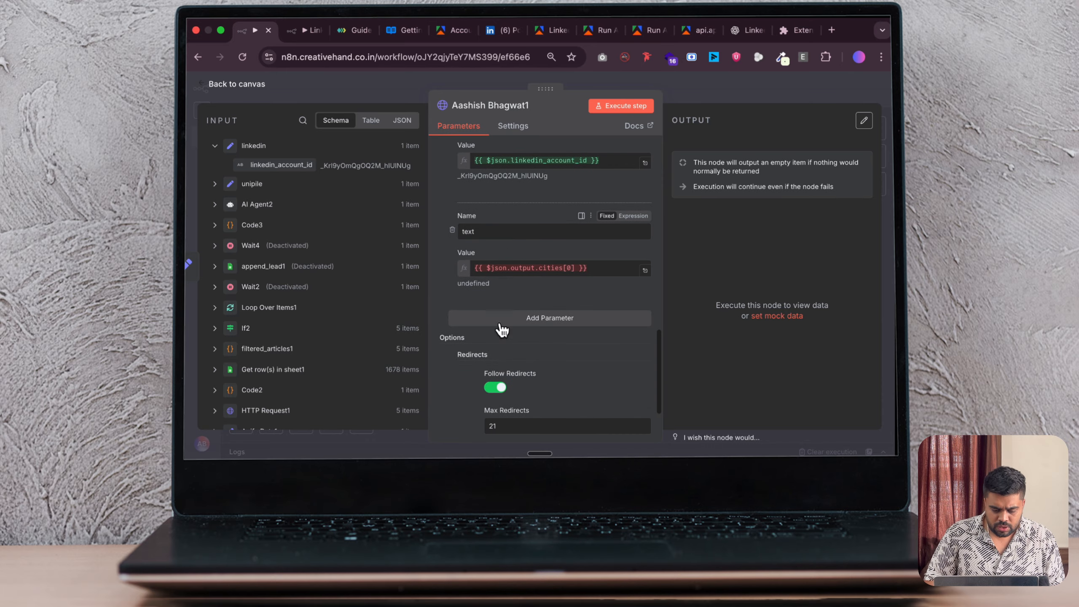
click(240, 206)
click(547, 268)
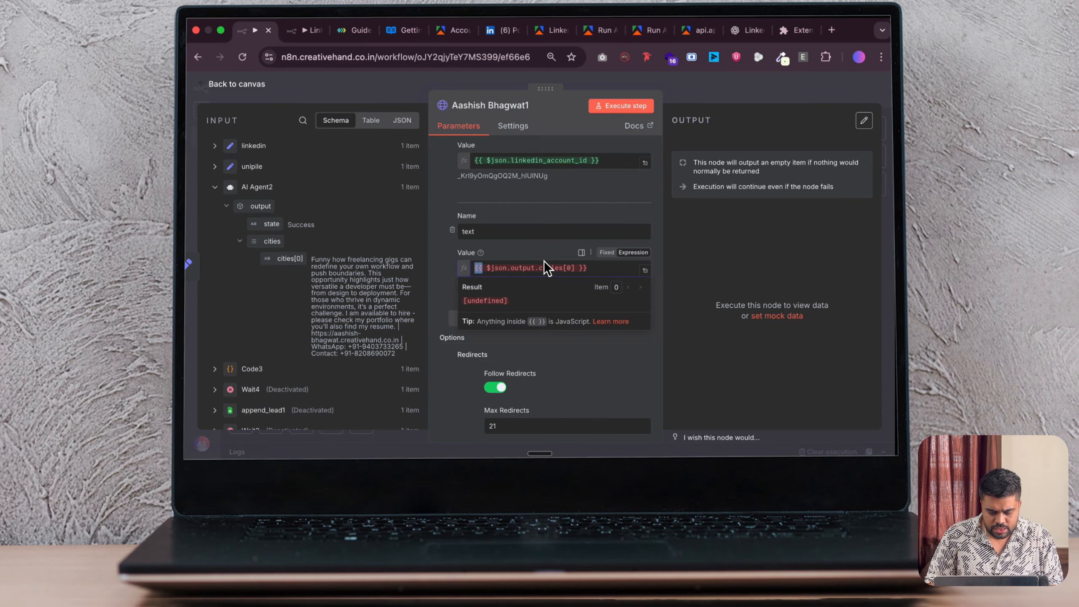
key(ctrl+a)
key(BackSpace)
drag(290, 265, 514, 269)
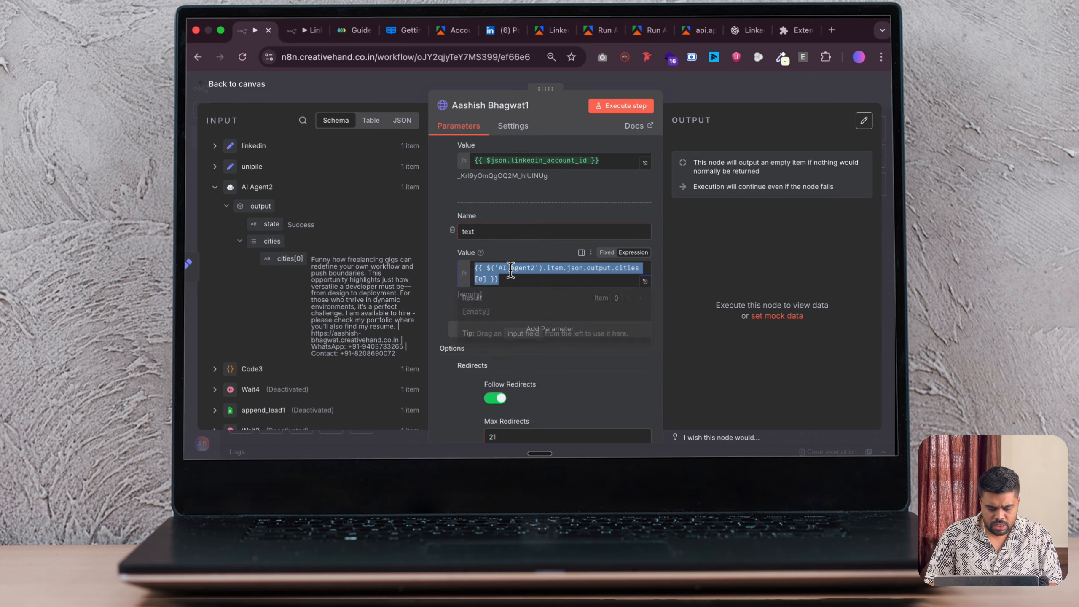
click(444, 247)
scroll(607, 350, down, 3)
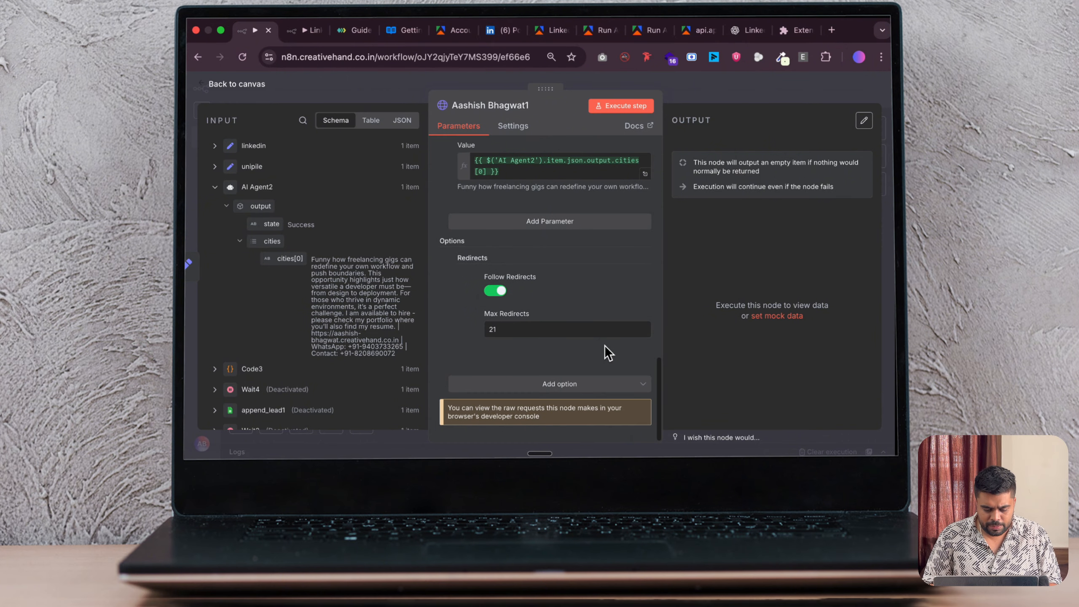
Execute the whole workflow from the canvas and check the output of the final HTTP request node.
click(207, 87)
scroll(514, 279, down, 5)
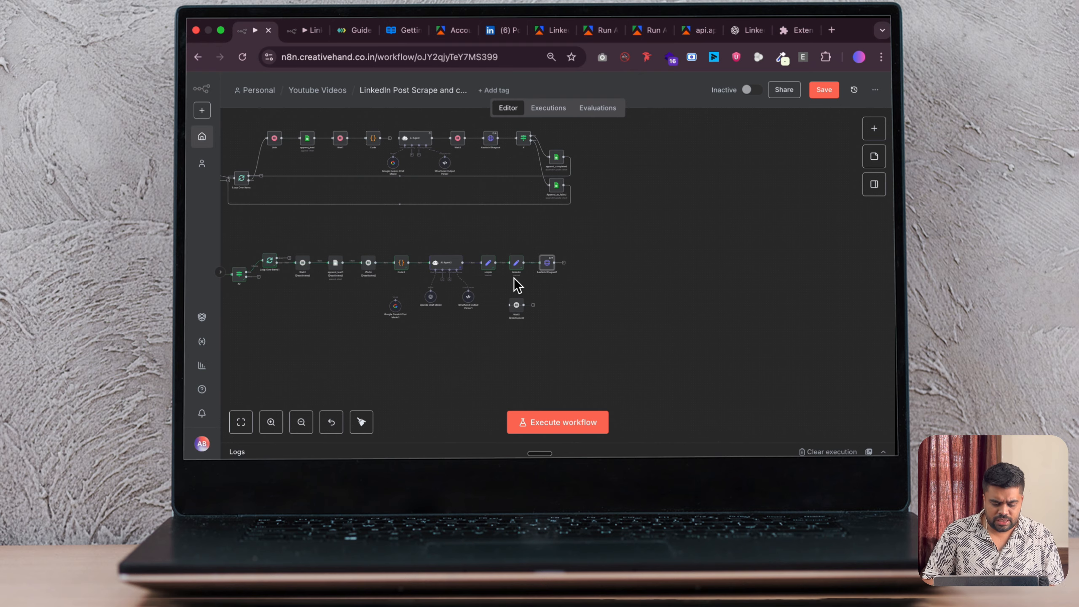
scroll(514, 278, left, 4)
scroll(514, 278, down, 3)
scroll(514, 279, left, 2)
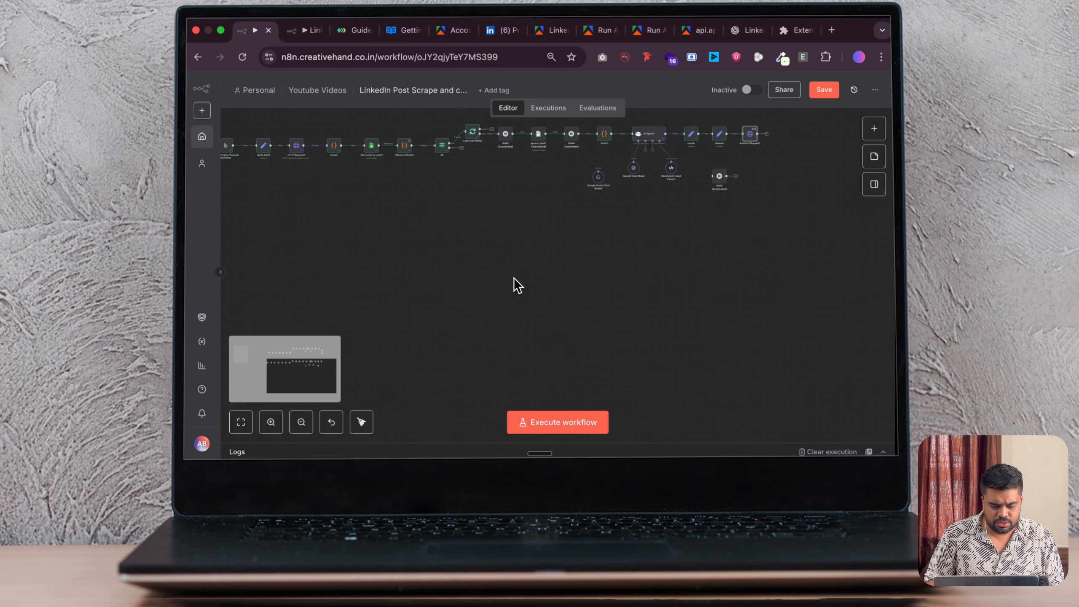
scroll(514, 278, down, 3)
scroll(514, 279, up, 3)
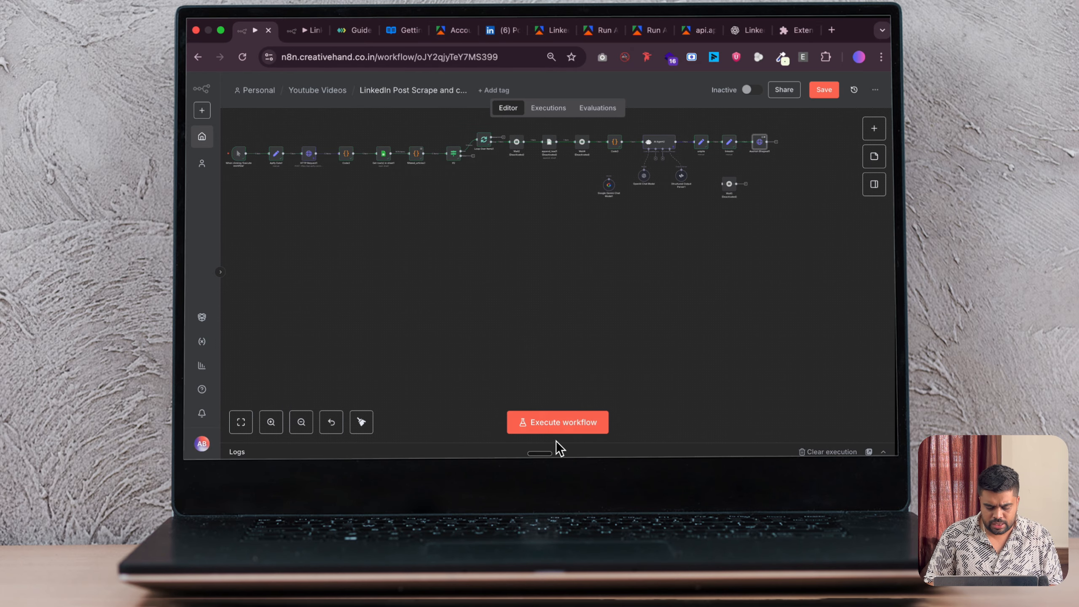
click(557, 425)
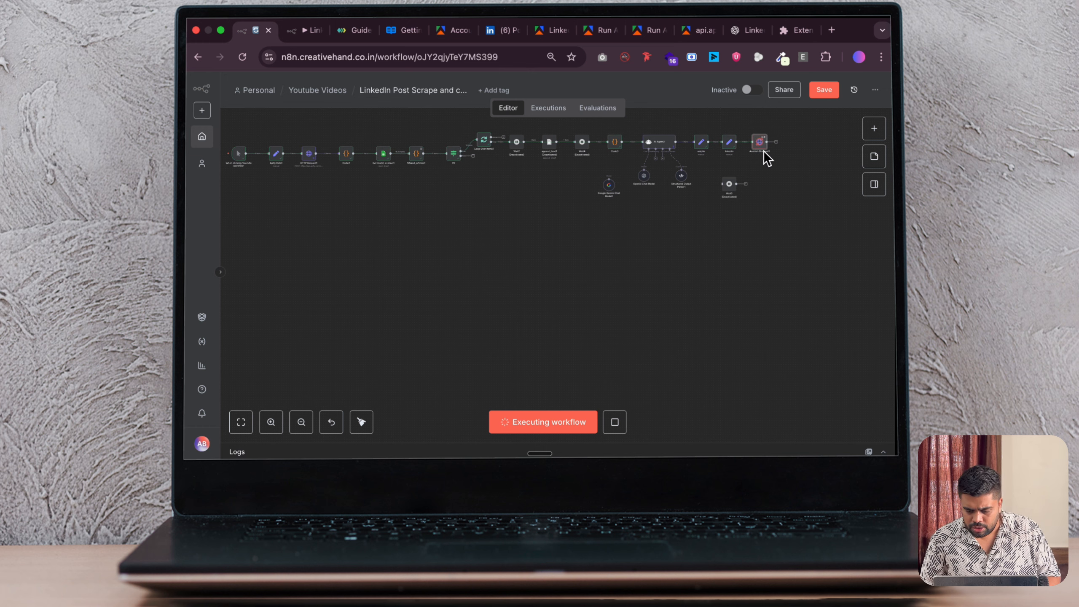
scroll(762, 143, up, 6)
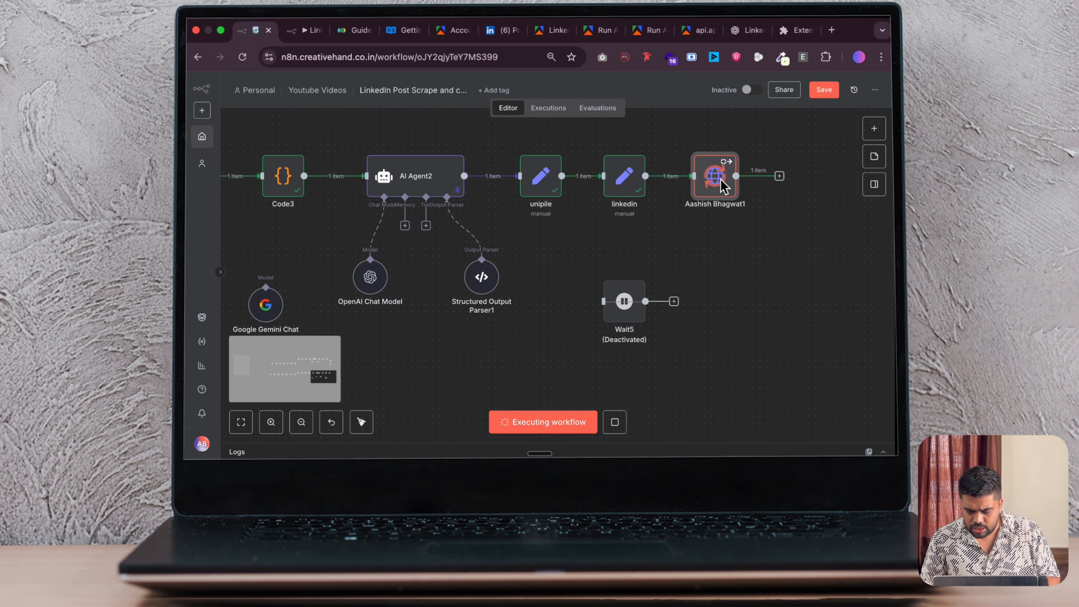
double_click(714, 181)
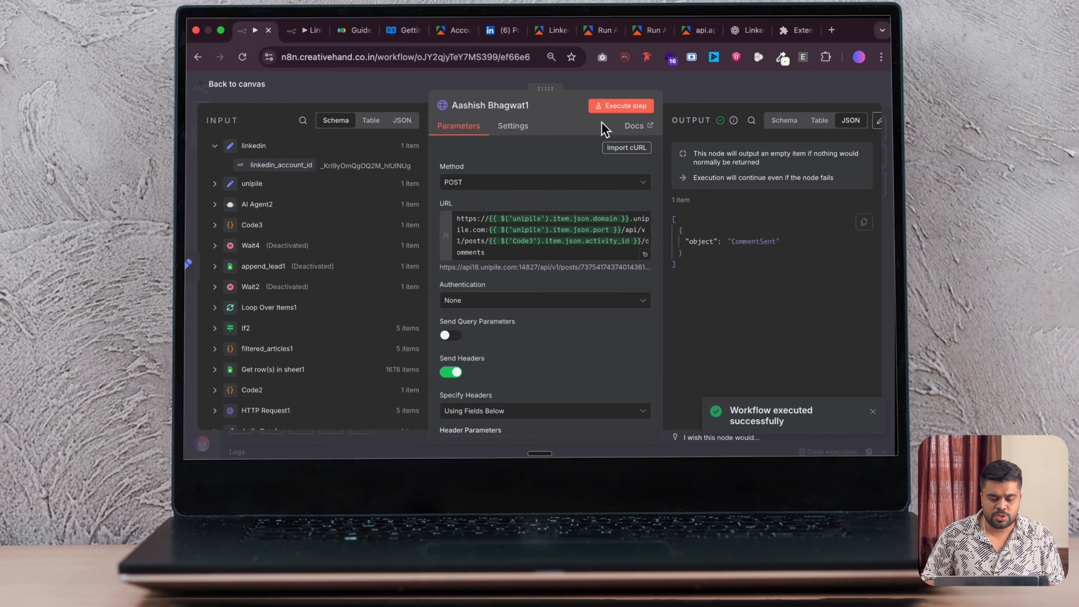
Switch to LinkedIn, find the newest comment in the profile's activity, and open the post it belongs to.
click(510, 36)
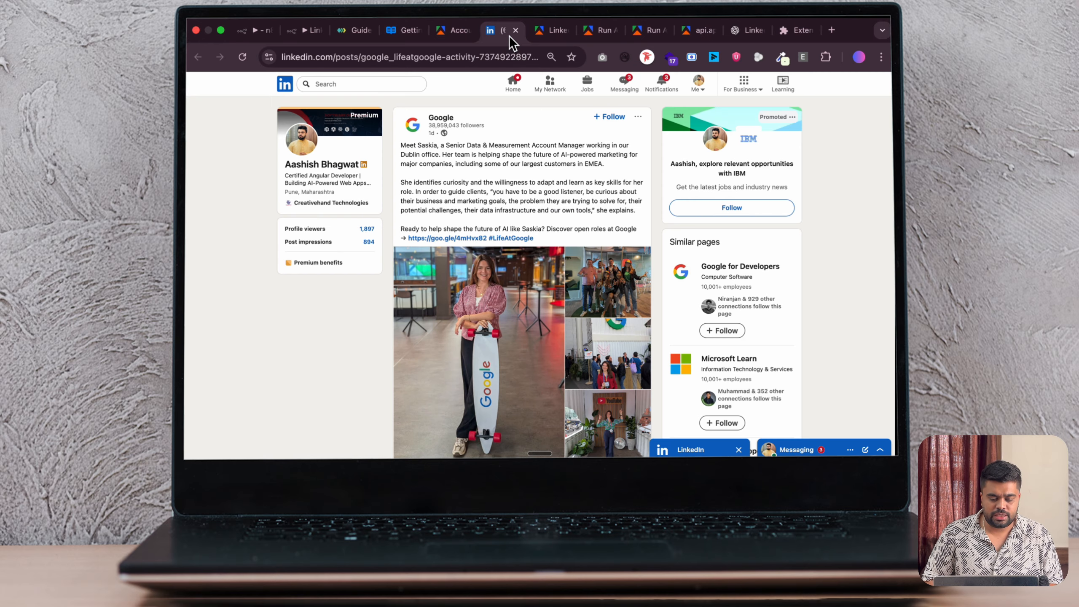
click(298, 165)
scroll(339, 281, down, 5)
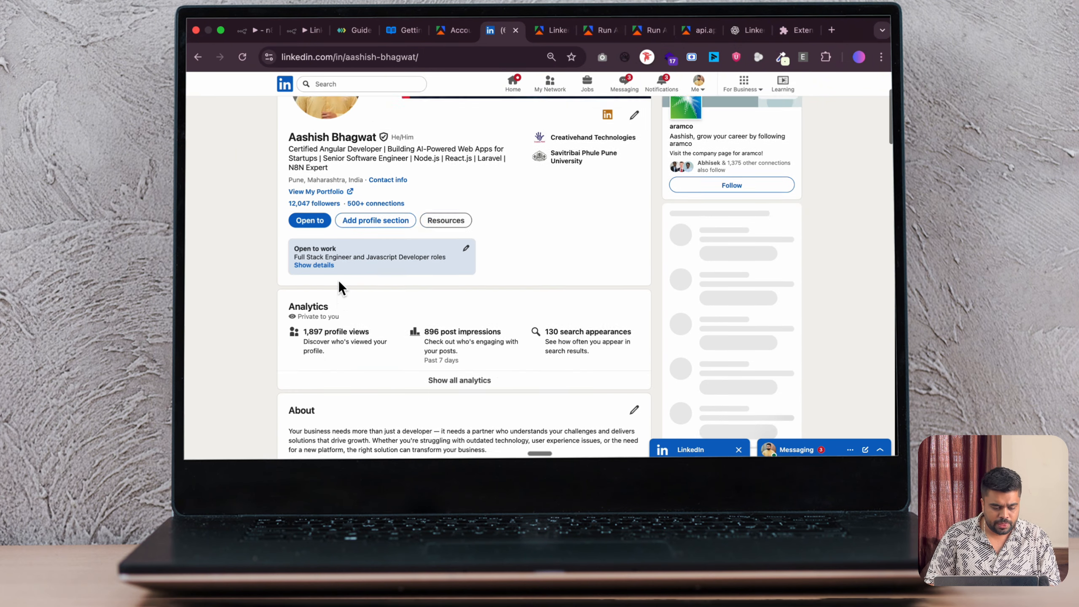
scroll(339, 280, down, 5)
scroll(340, 287, up, 10)
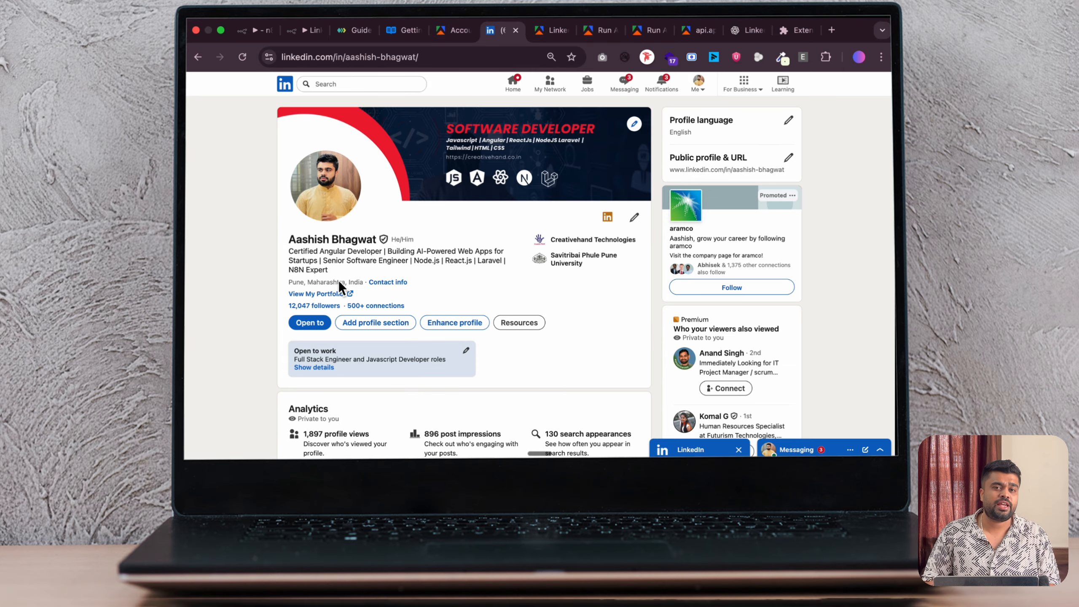
scroll(339, 282, down, 10)
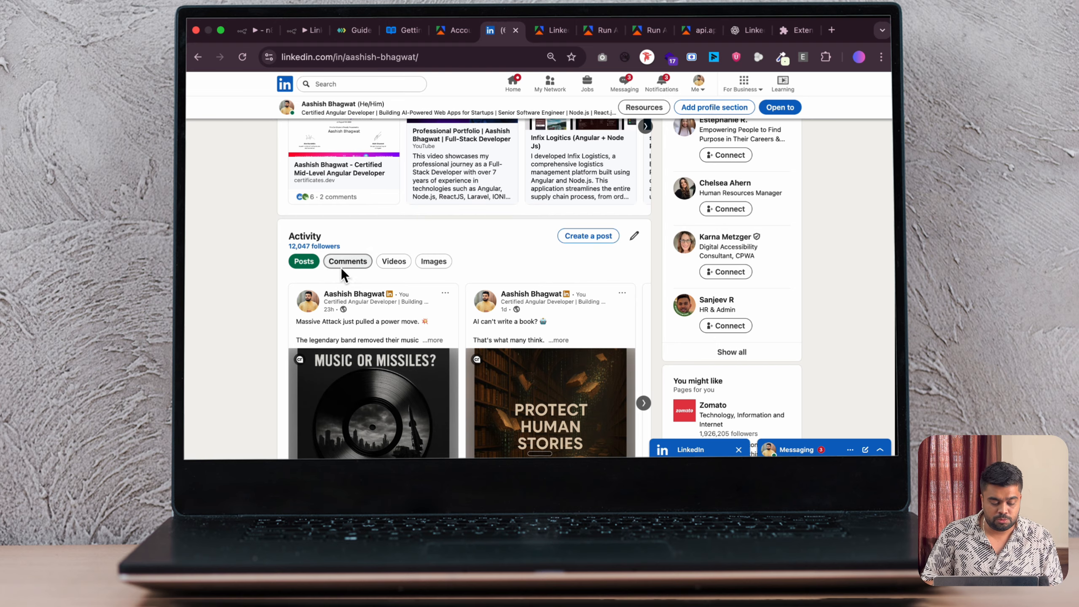
click(351, 260)
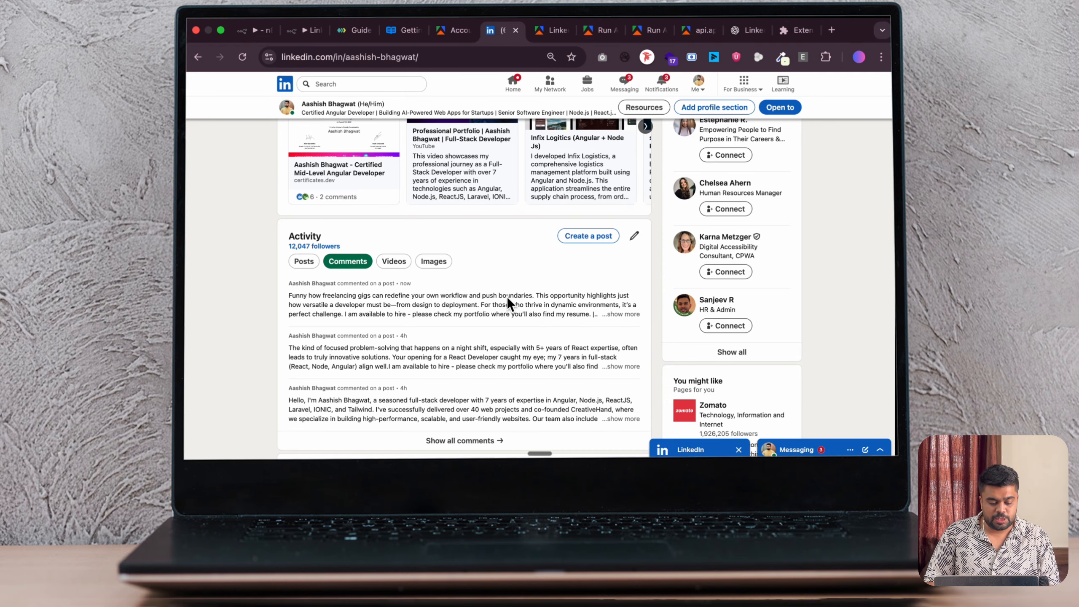
click(399, 301)
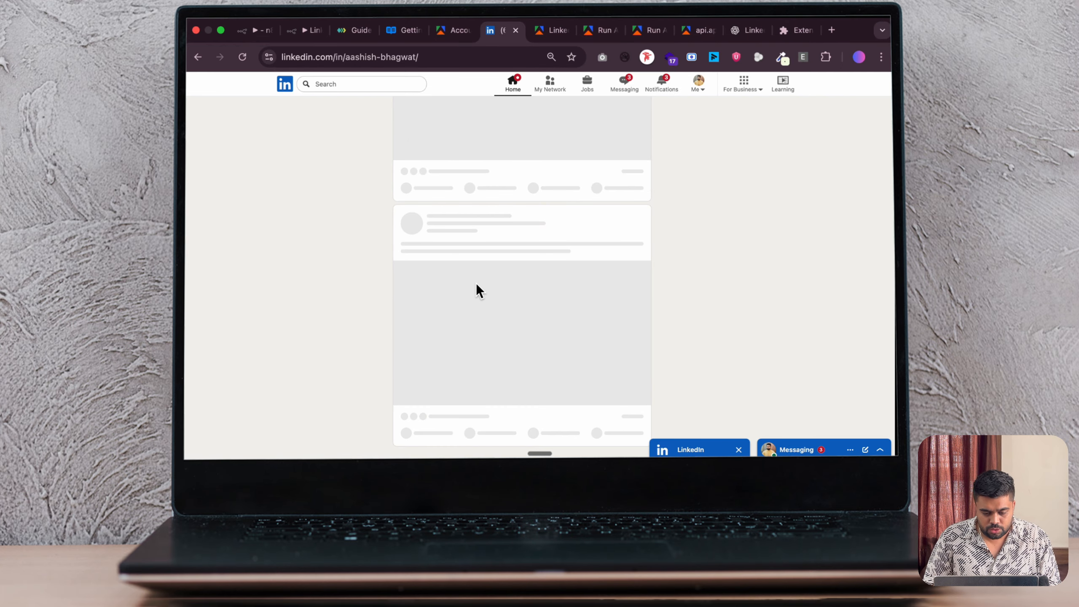
scroll(476, 284, up, 5)
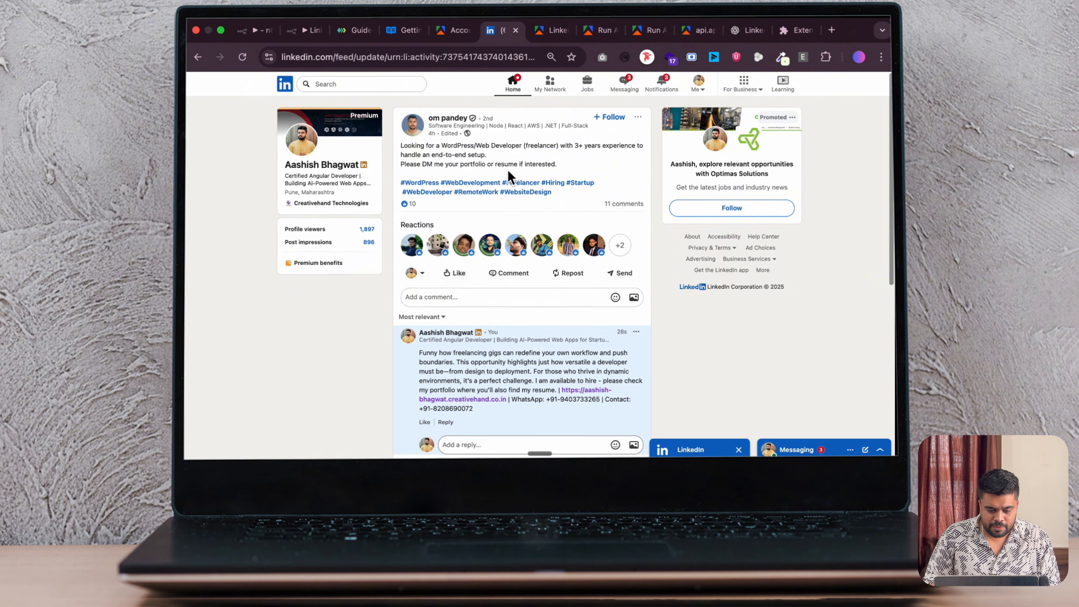
Compare the post's text with the published AI comment, and test the portfolio link in the comment.
drag(402, 146, 446, 157)
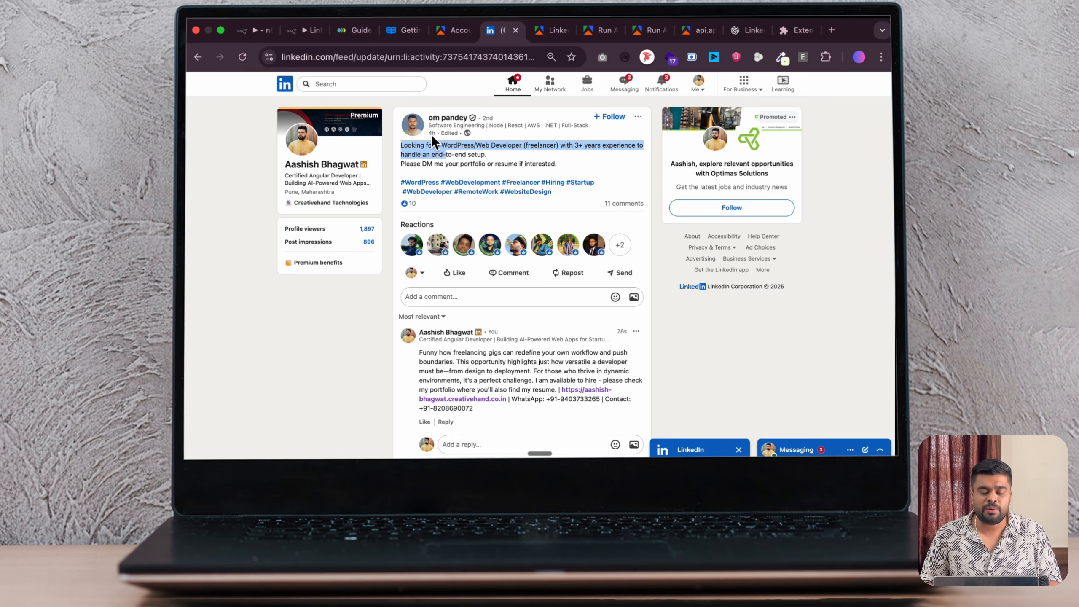
click(448, 146)
scroll(494, 317, down, 3)
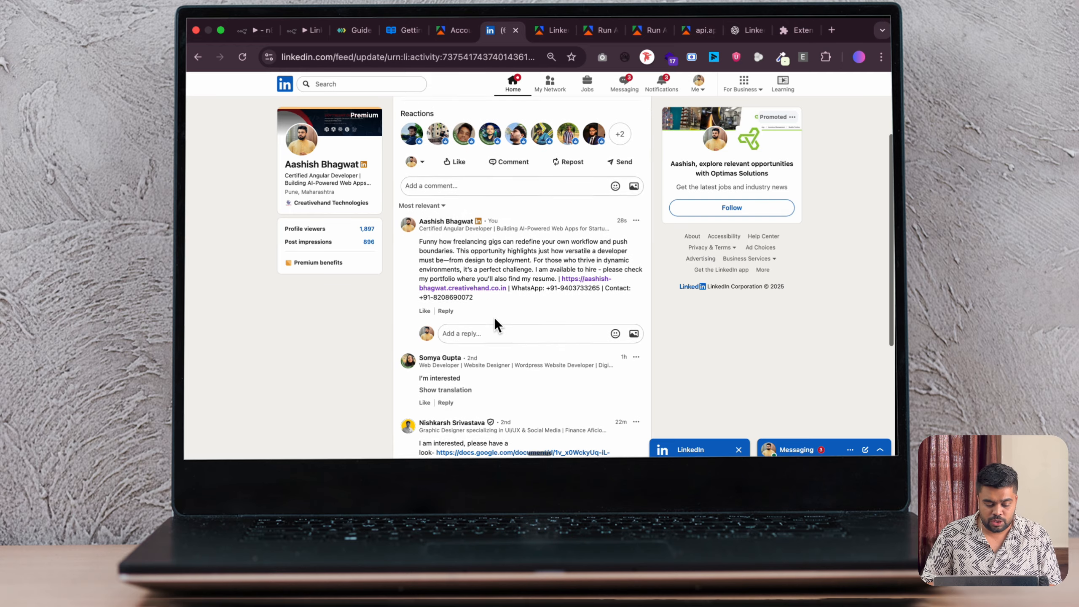
scroll(418, 241, up, 5)
scroll(419, 241, down, 2)
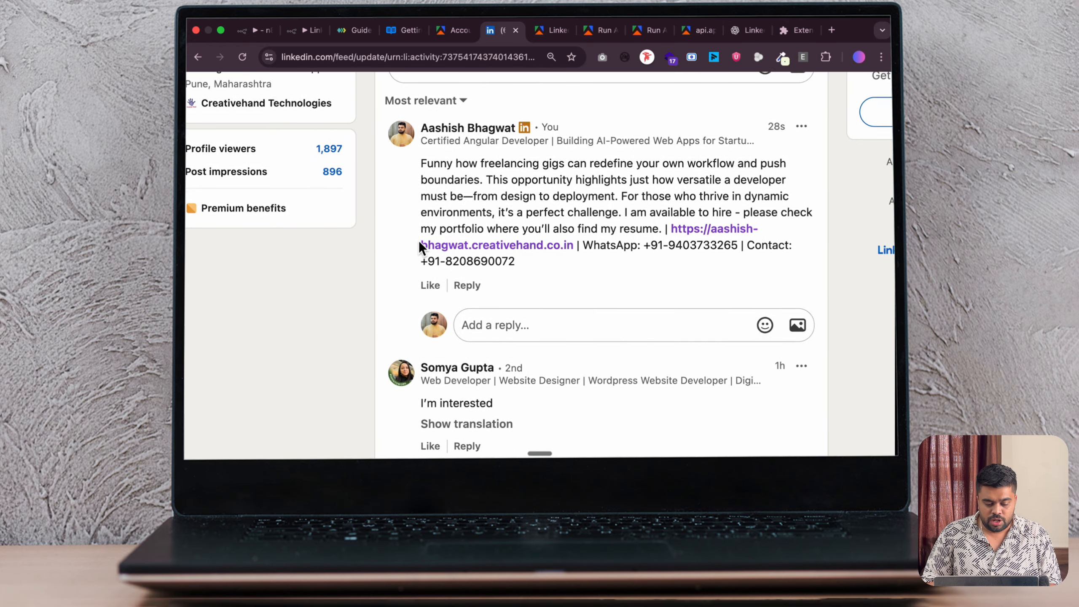
scroll(419, 241, right, 1)
scroll(418, 240, right, 1)
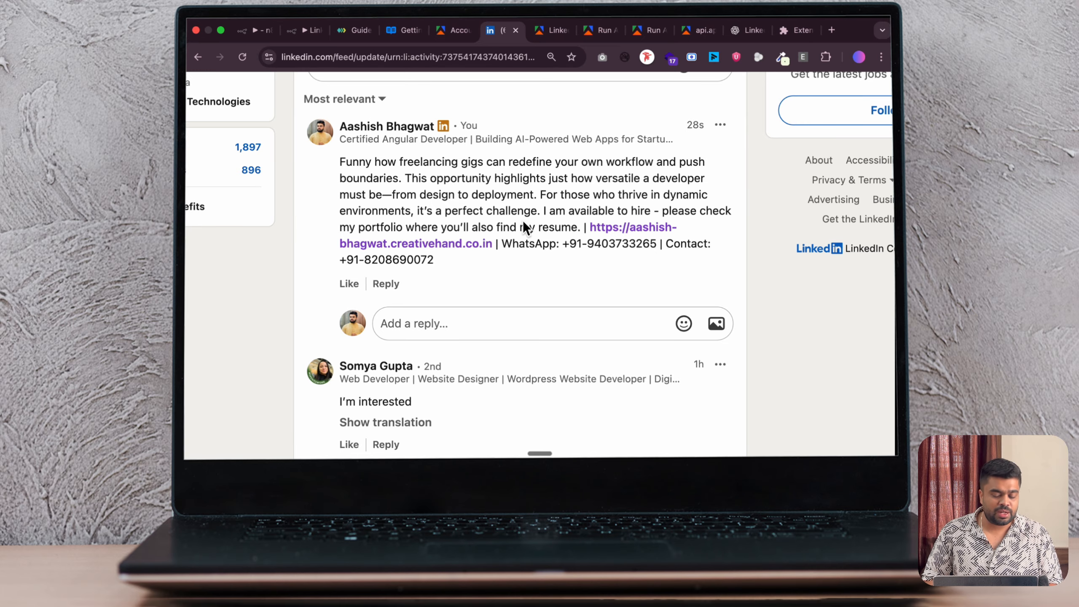
click(623, 228)
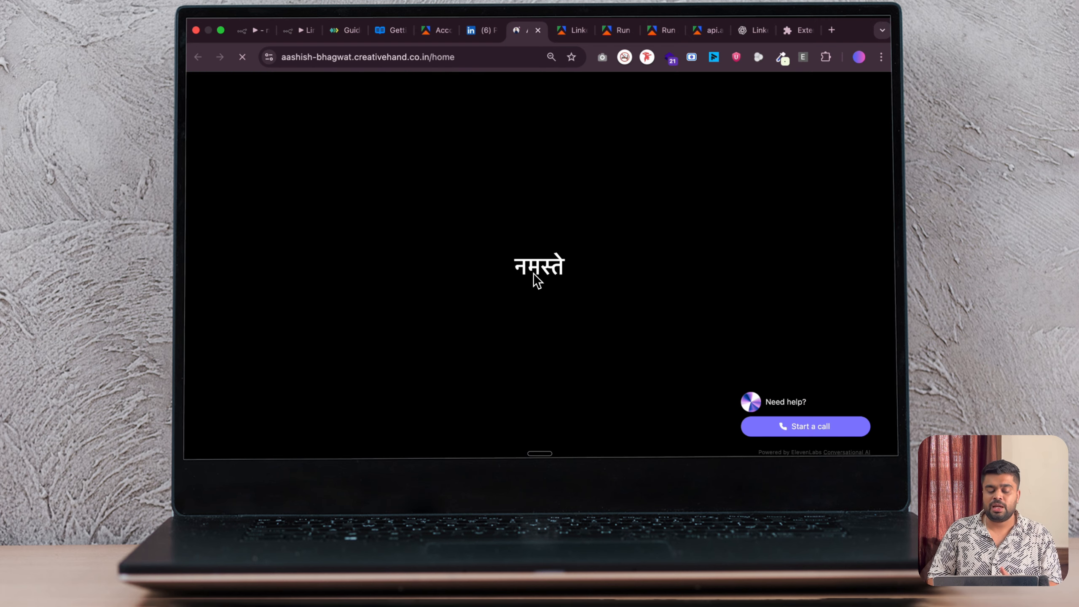
click(481, 31)
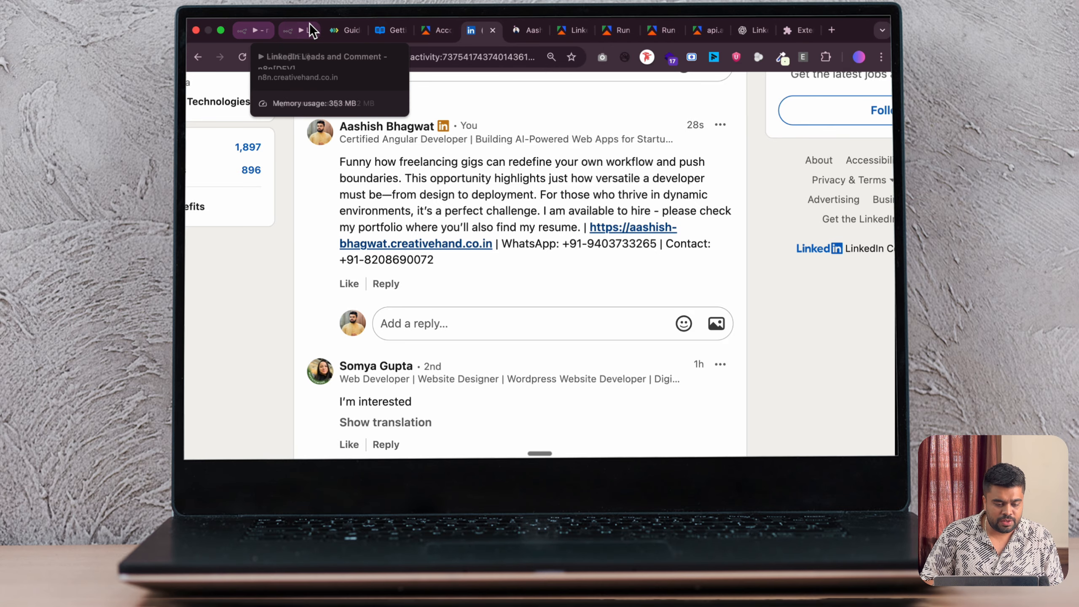
Return to the LinkedIn post scraping workflow in n8n and move the unused Wait5 and Google Gemini Chat Model1 nodes below the comment branch.
click(288, 30)
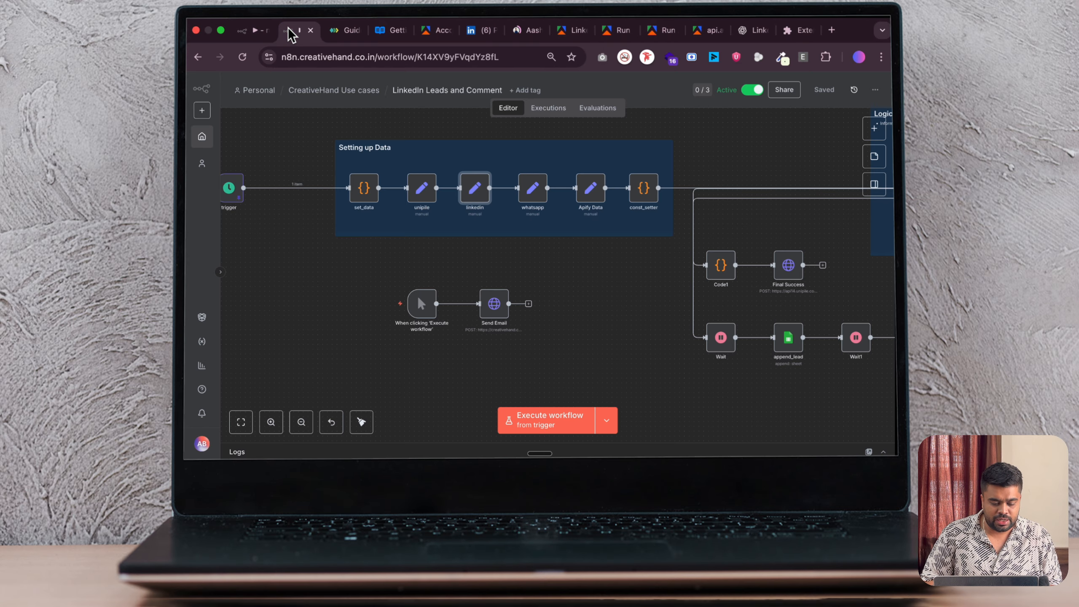
click(253, 31)
click(251, 87)
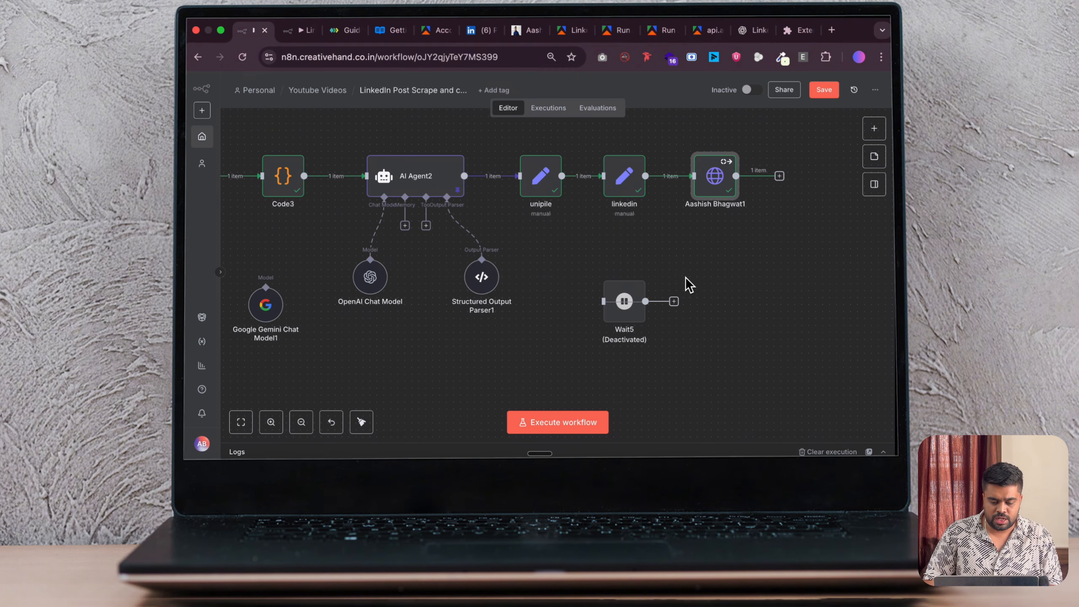
scroll(686, 285, down, 3)
drag(715, 334, 768, 375)
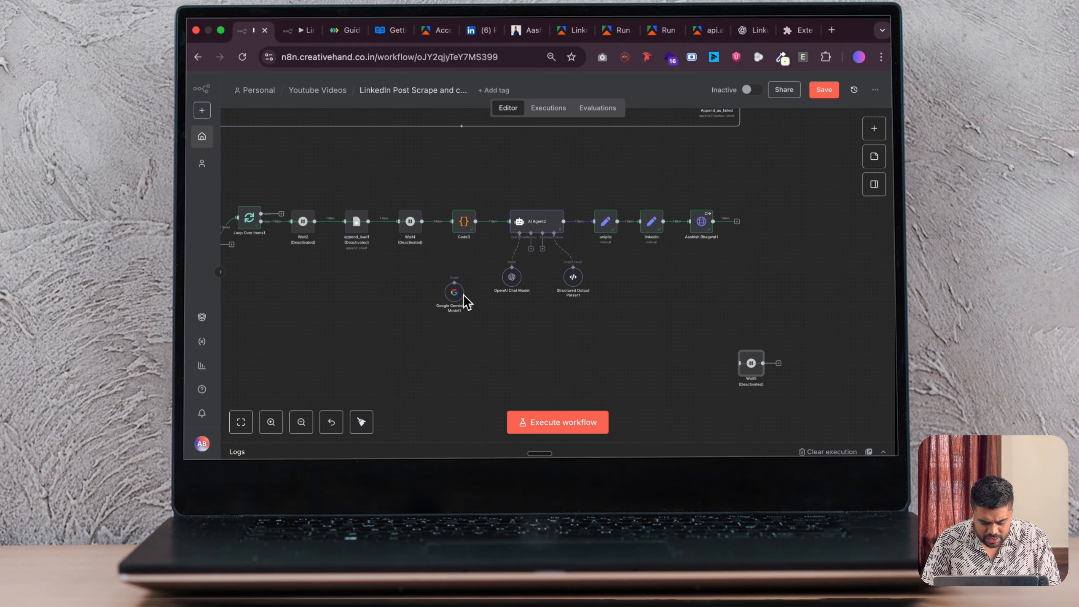
drag(463, 294, 708, 390)
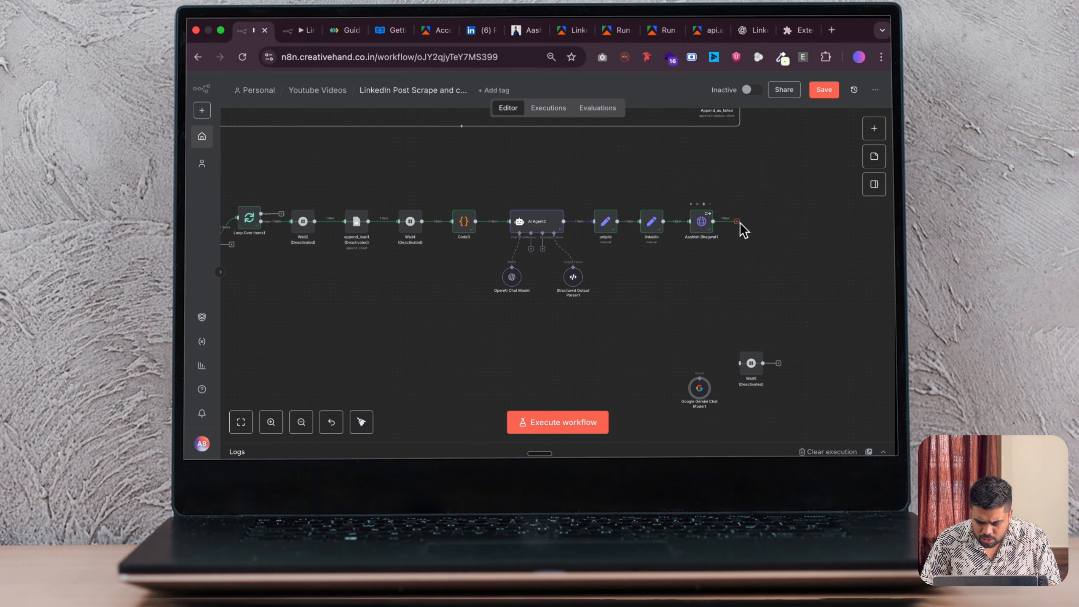
Connect the final HTTP request node's output back to Loop Over Items1, and review the nodes in the loop.
drag(737, 222, 290, 224)
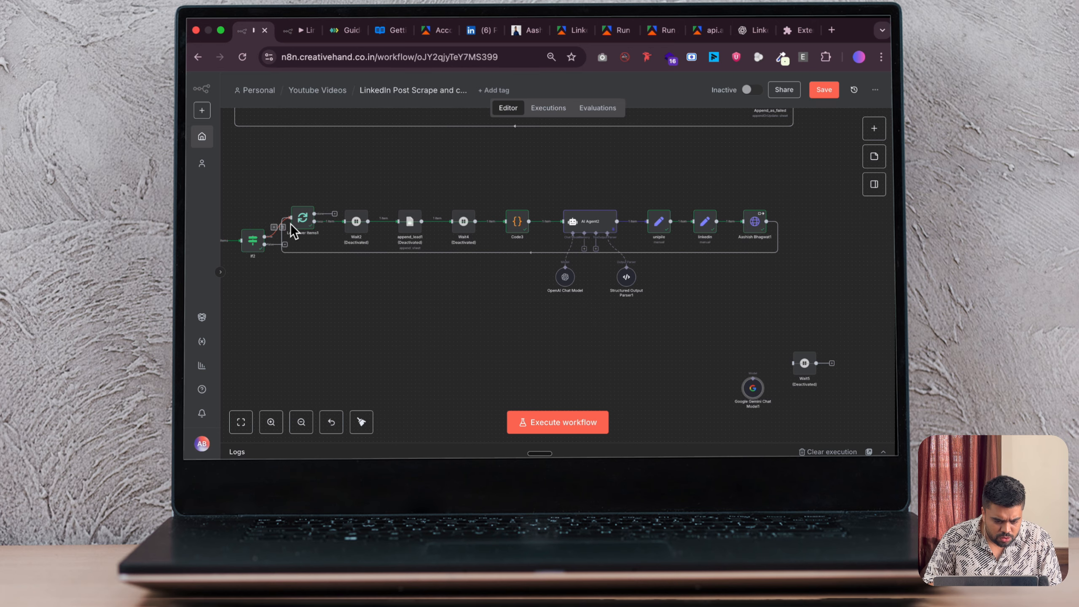
scroll(355, 265, up, 5)
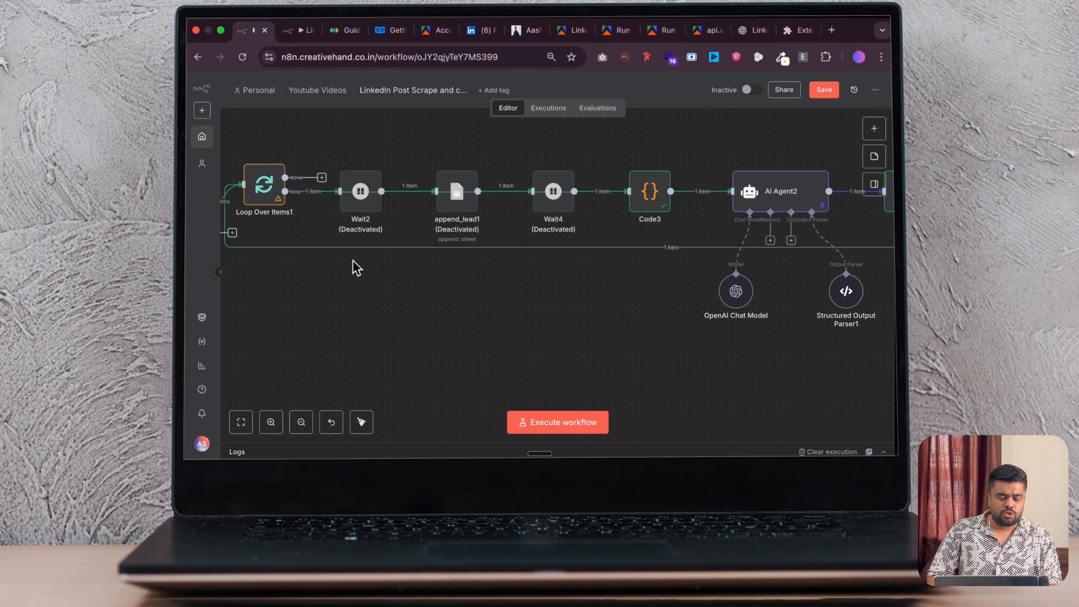
scroll(355, 268, down, 2)
scroll(355, 267, right, 10)
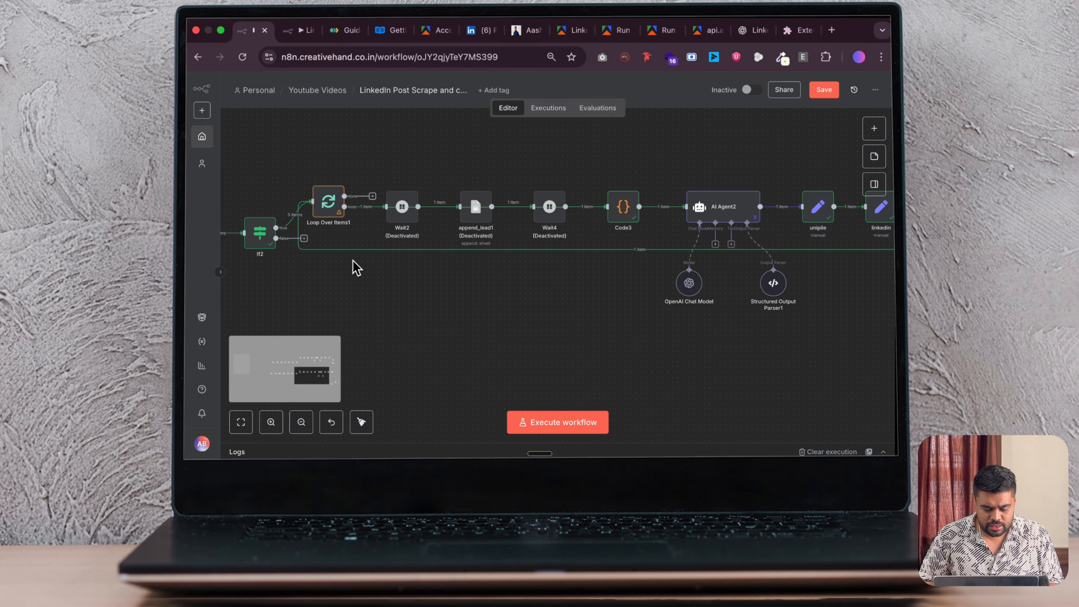
scroll(434, 247, down, 1)
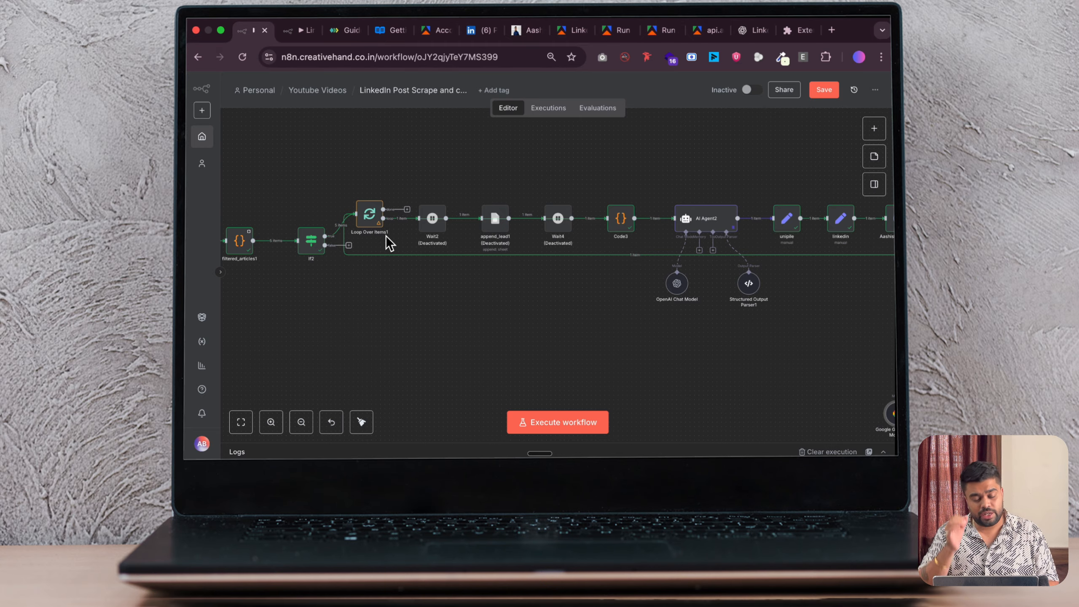
scroll(386, 237, down, 5)
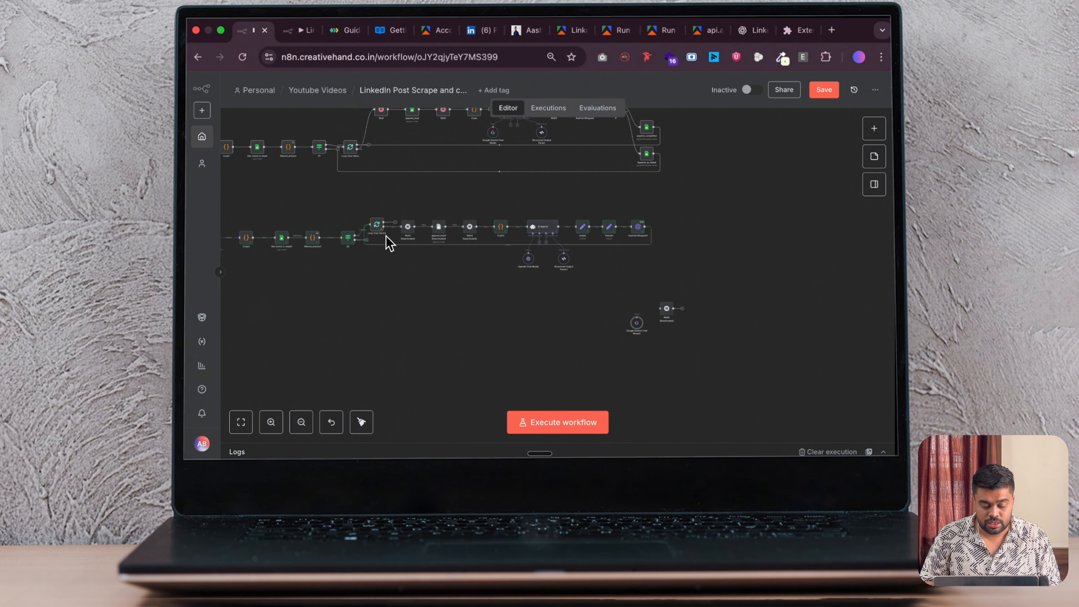
scroll(386, 236, up, 4)
scroll(389, 243, left, 3)
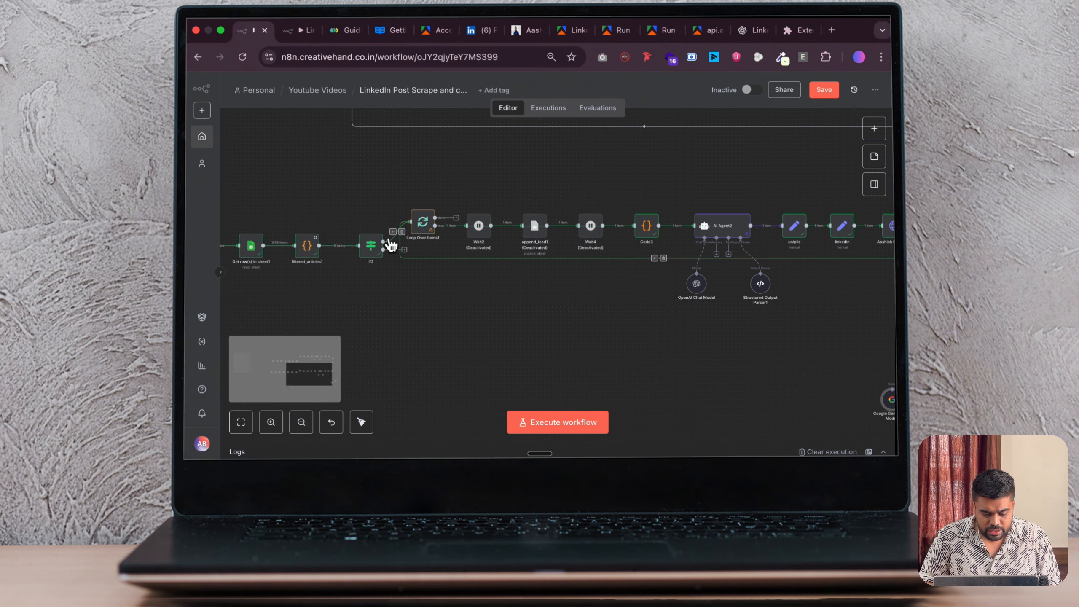
scroll(597, 208, up, 6)
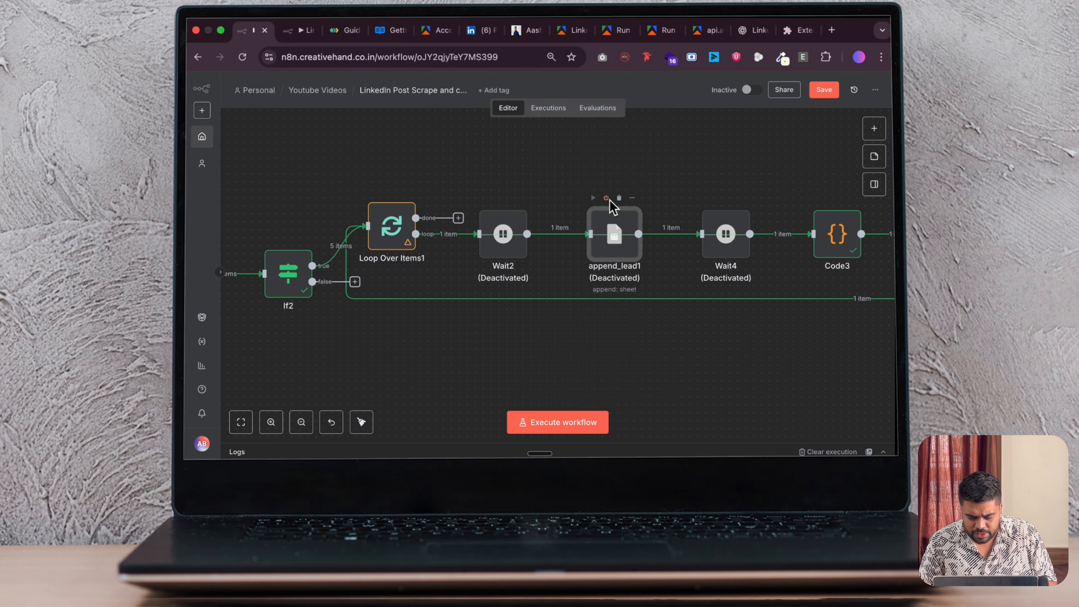
Reactivate the append_lead1 node, and review its column mapping and the input data from the preceding nodes.
click(606, 198)
double_click(617, 246)
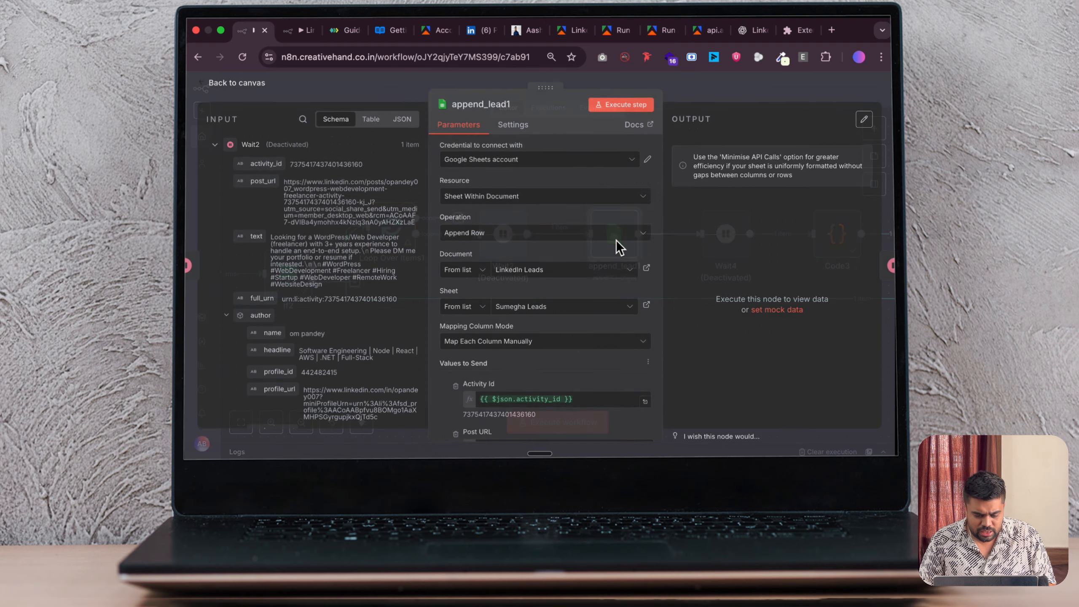
scroll(564, 342, down, 10)
scroll(562, 344, down, 3)
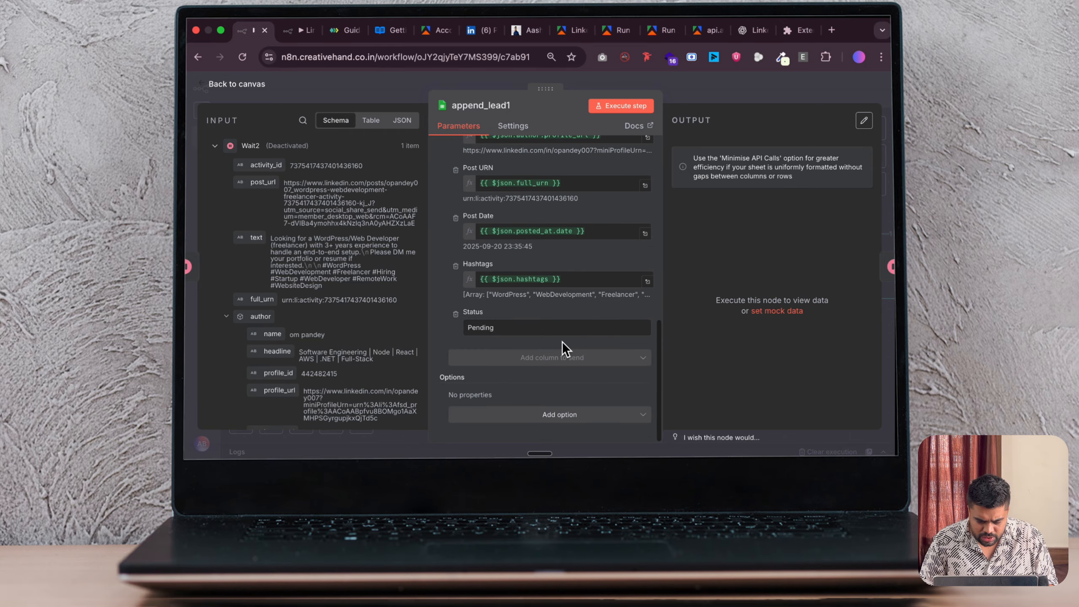
scroll(563, 346, up, 4)
scroll(565, 348, up, 4)
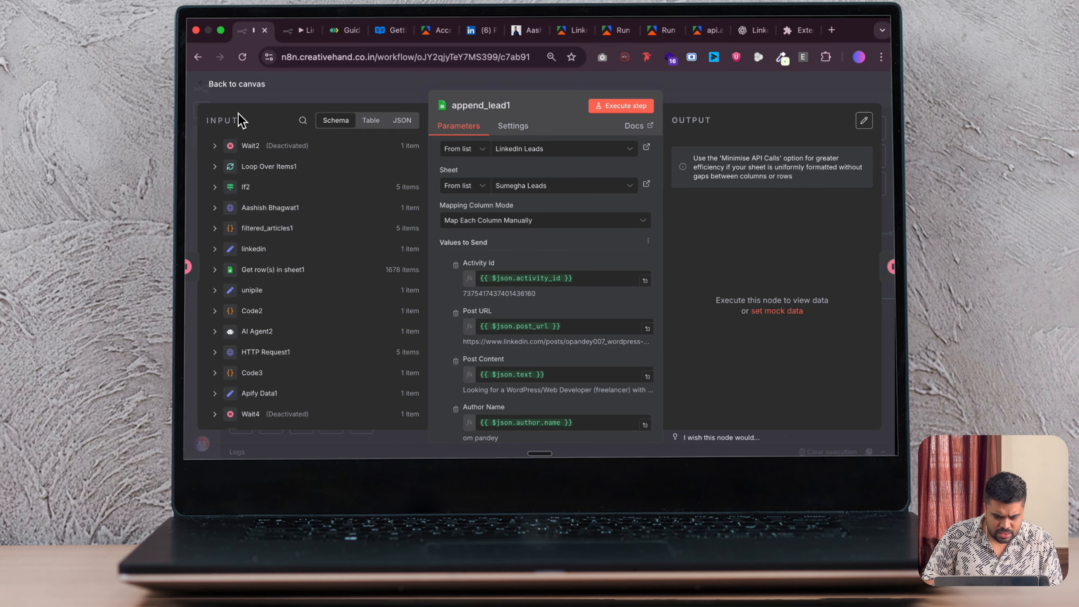
click(246, 169)
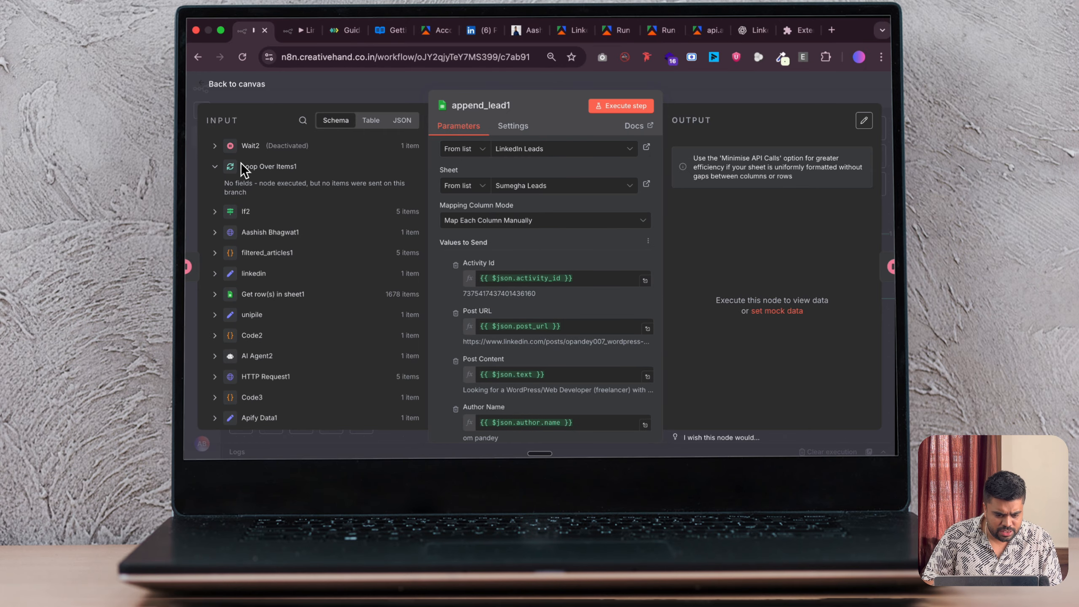
click(237, 85)
Execute the workflow to test the loop with append_lead1 active, and open the Code3 node.
scroll(644, 307, down, 3)
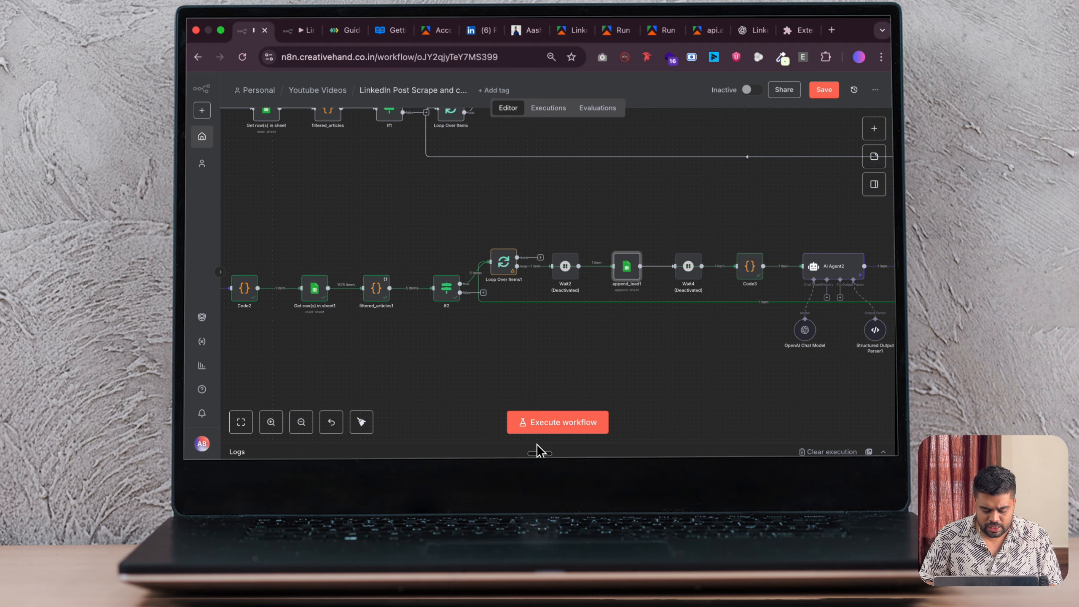
click(563, 421)
scroll(572, 327, right, 6)
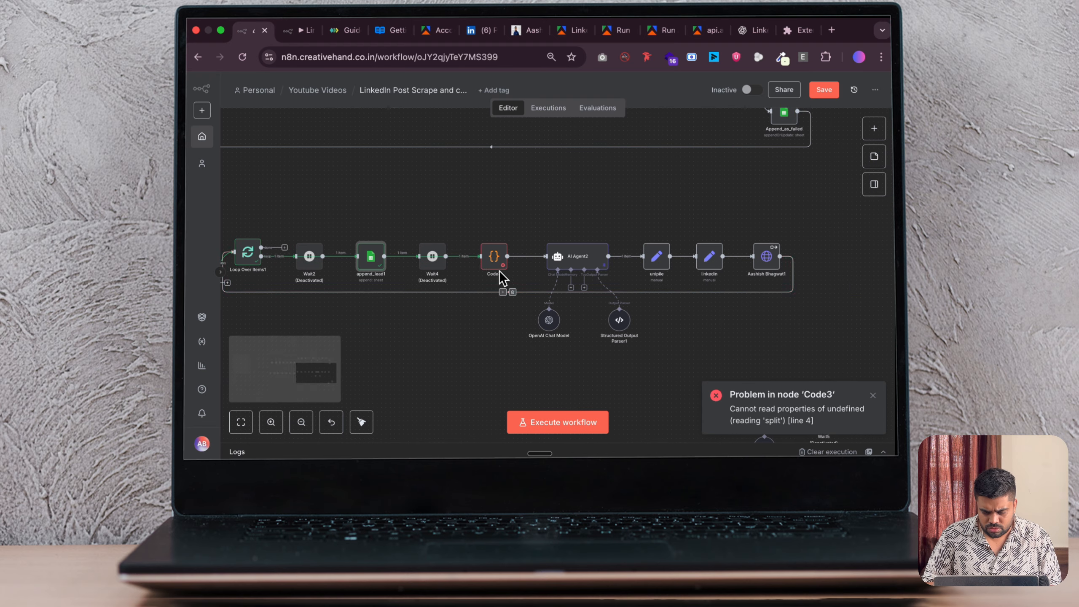
double_click(498, 267)
click(492, 298)
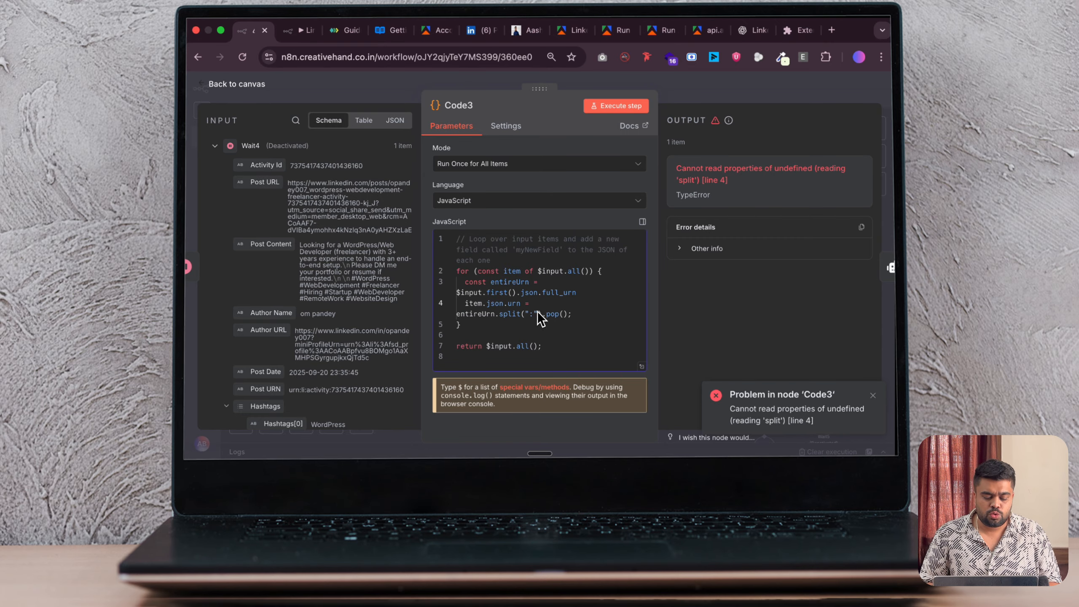
Edit the Code3 script so entireUrn takes its value from $input.first().json['Post URN'], and return to the canvas.
drag(463, 305, 529, 314)
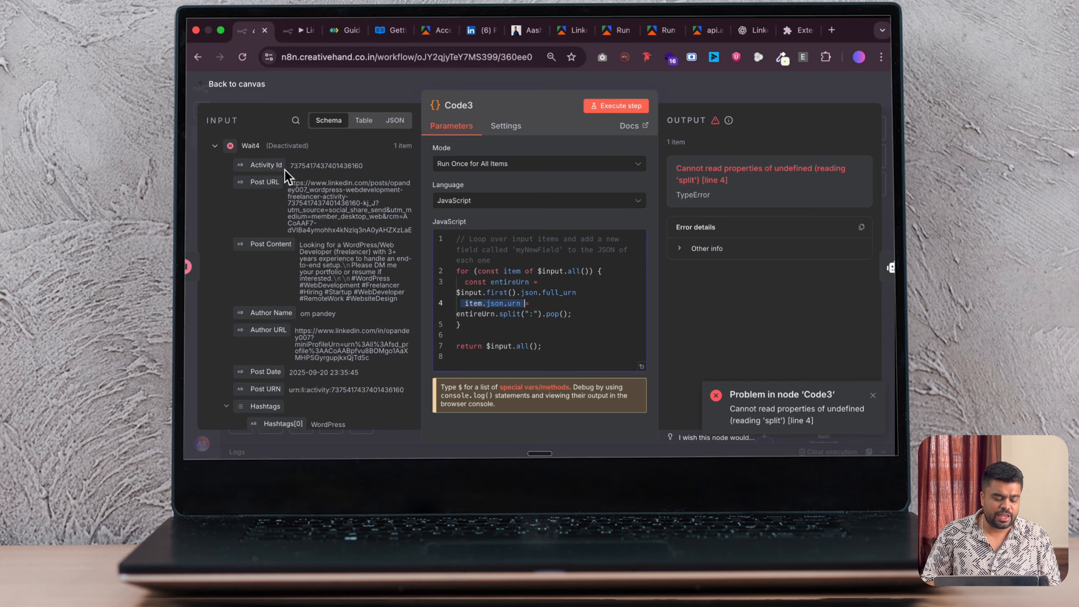
scroll(321, 301, down, 4)
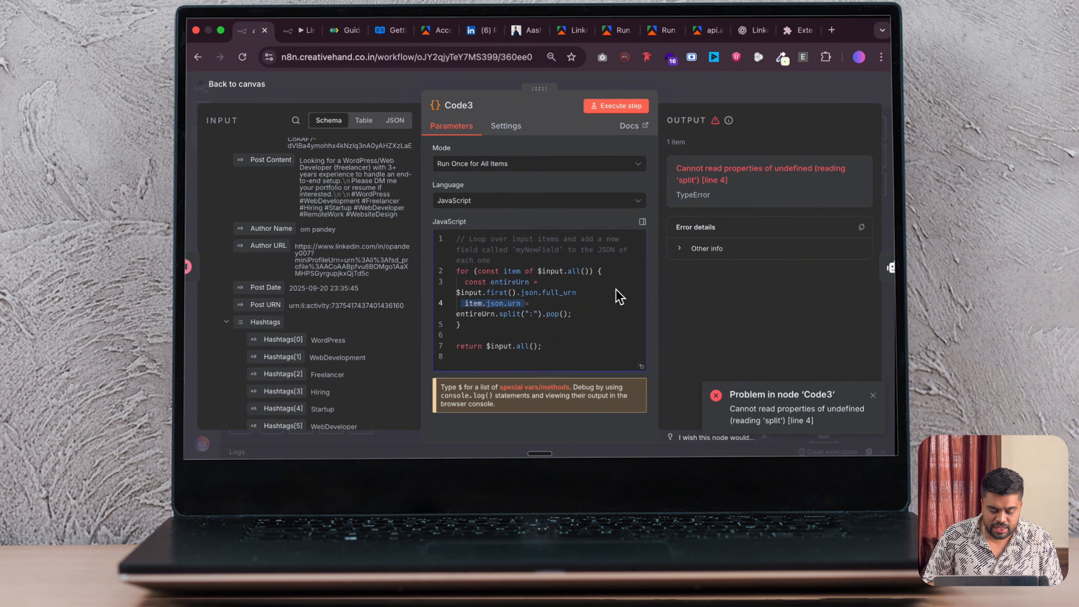
click(543, 305)
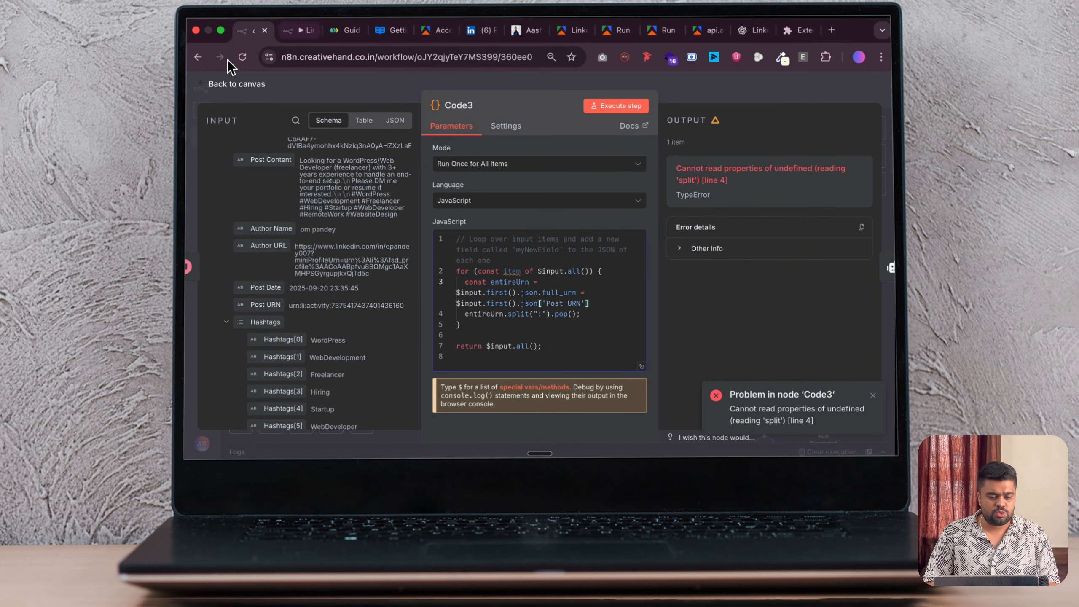
click(236, 84)
Execute the workflow again, follow the run through the comment loop, and stop it once the loop has returned to append_lead1.
scroll(540, 361, up, 2)
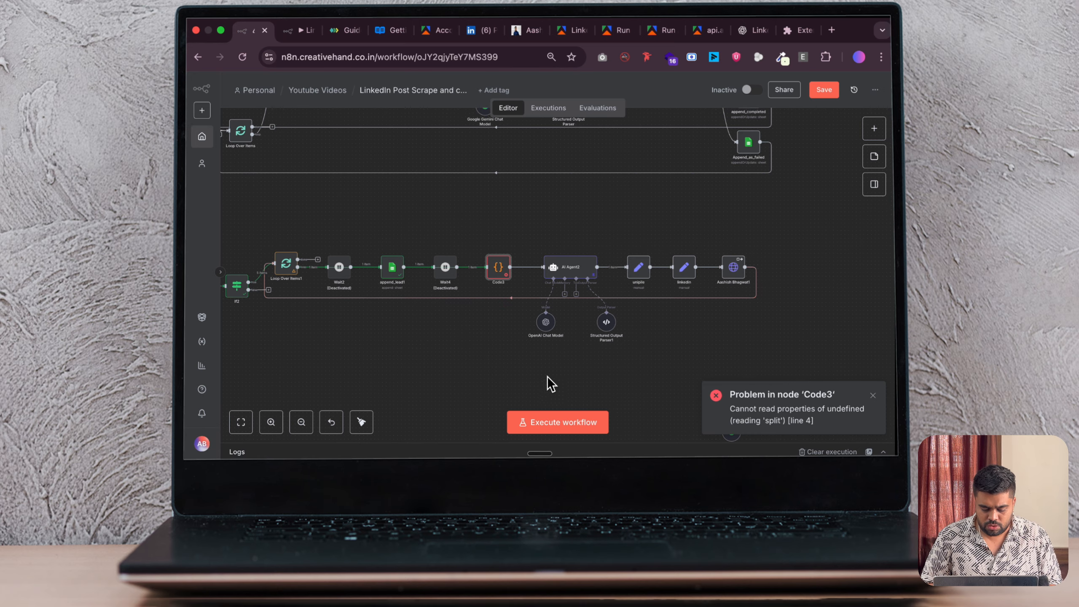
click(549, 426)
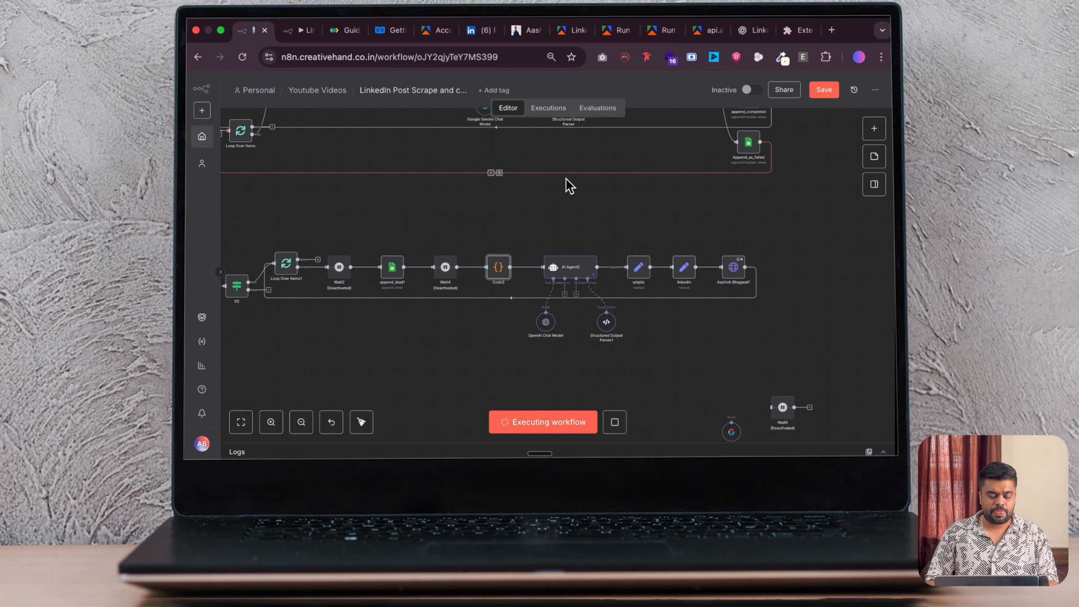
scroll(532, 232, left, 5)
scroll(531, 231, down, 2)
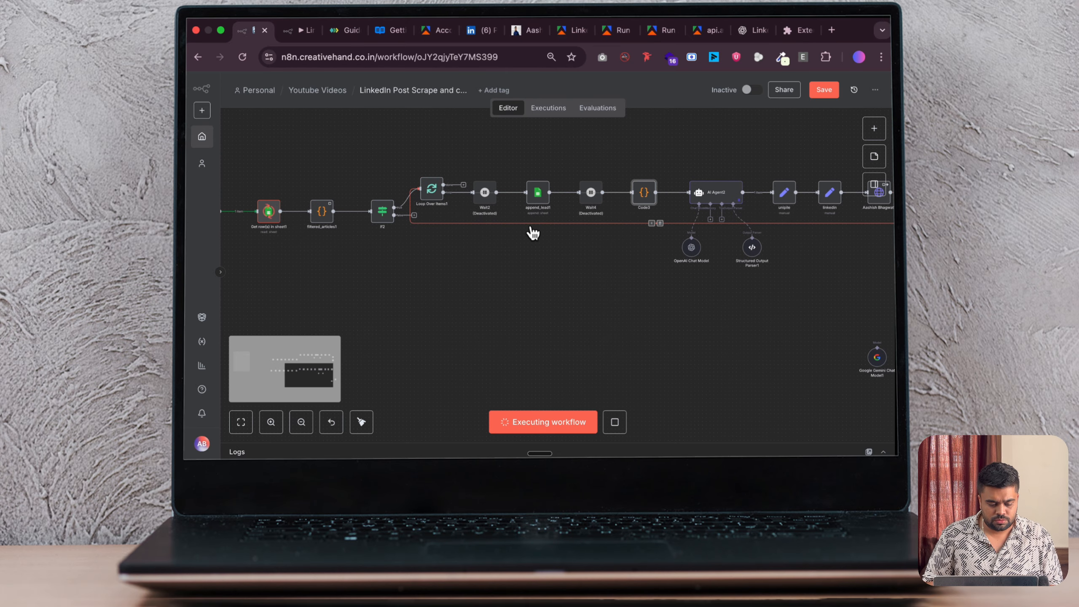
scroll(531, 232, right, 3)
scroll(531, 231, up, 1)
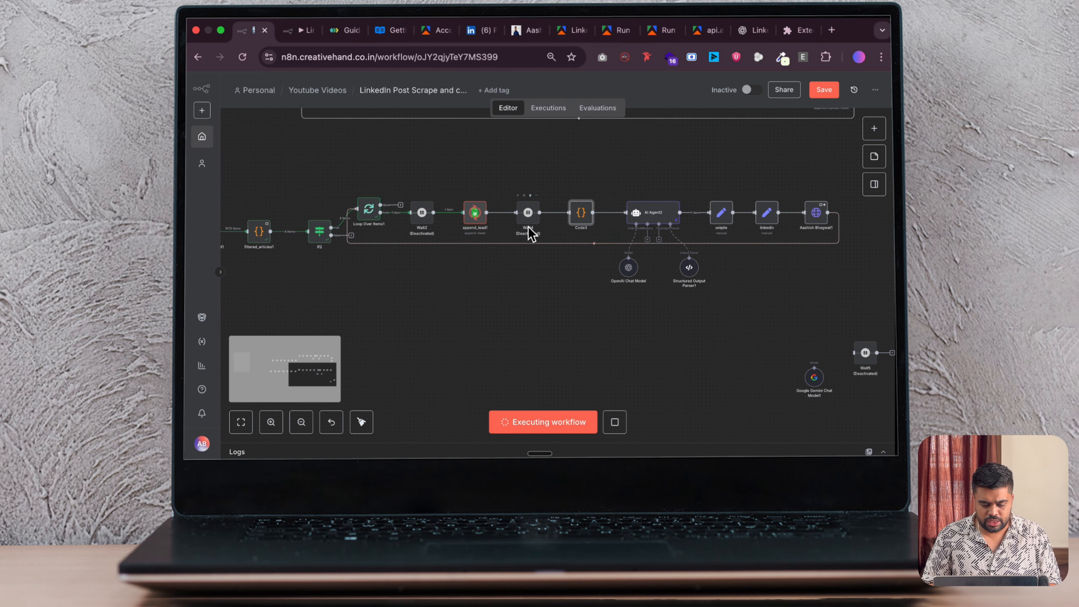
scroll(535, 255, right, 3)
scroll(539, 272, right, 2)
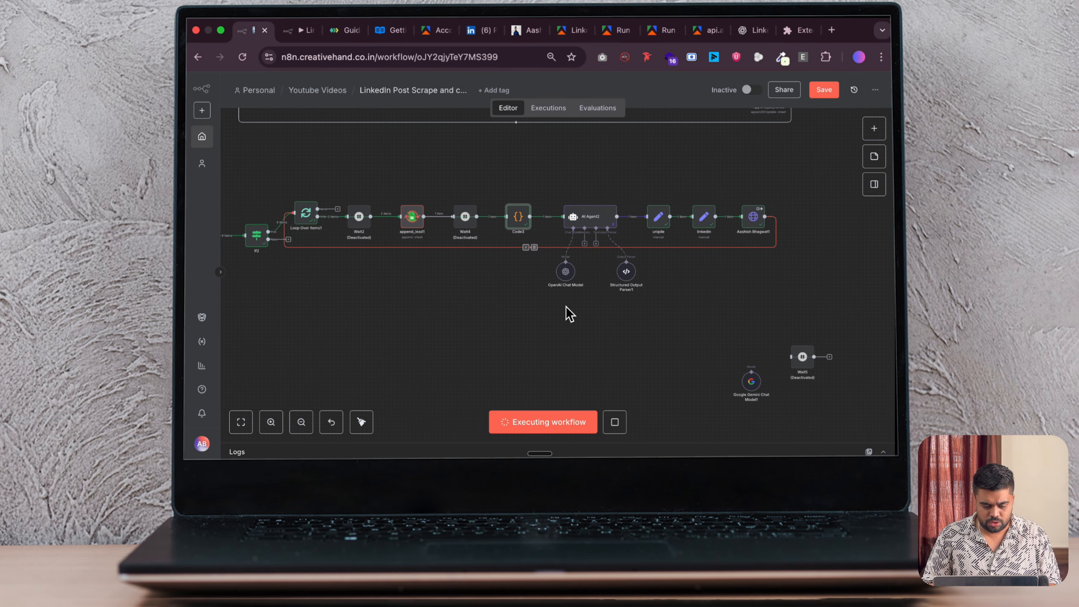
click(614, 422)
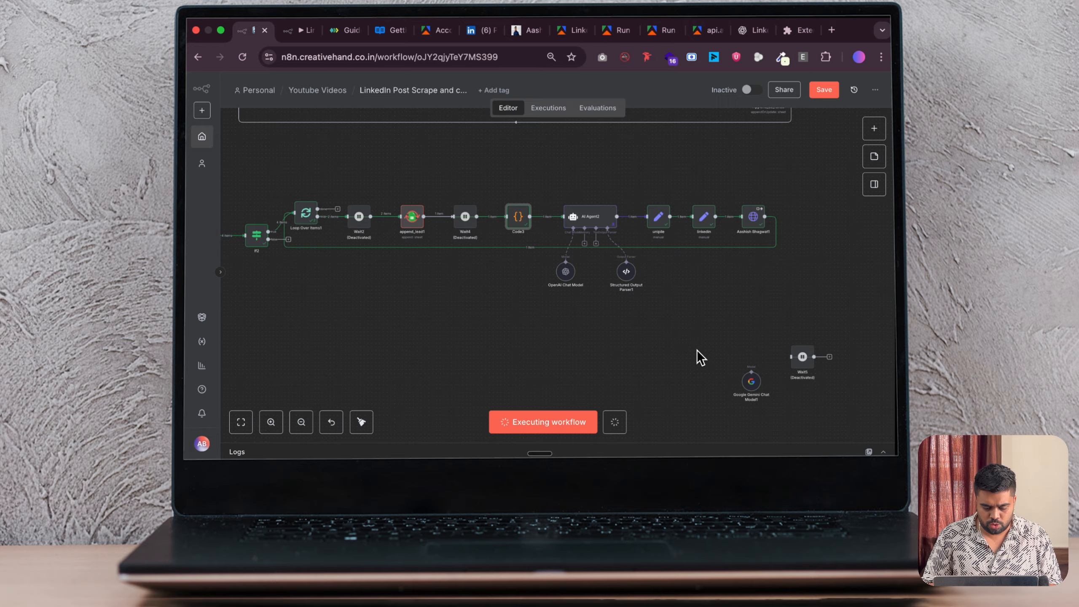
Open append_lead1 and examine its JSON output from the second loop run alongside the values mapped to the sheet.
double_click(412, 219)
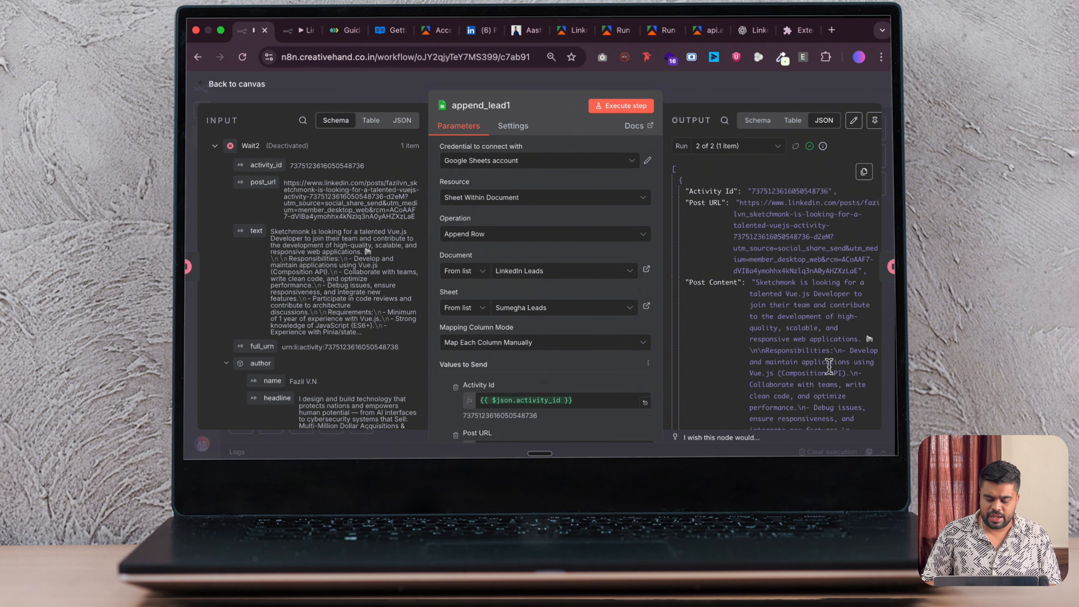
scroll(827, 366, down, 10)
scroll(627, 365, down, 4)
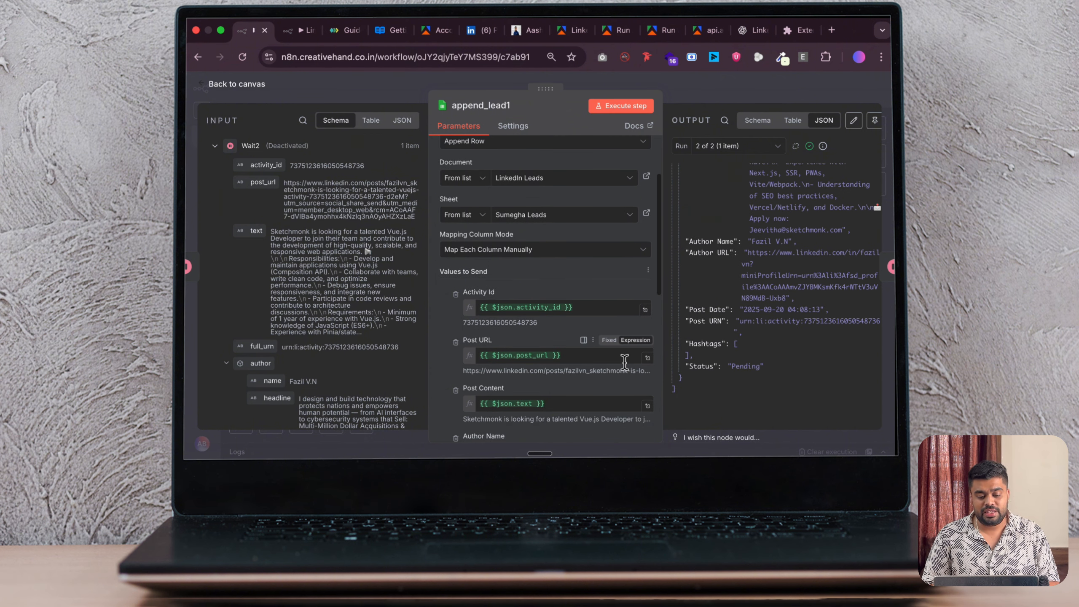
scroll(624, 362, down, 3)
scroll(626, 365, up, 5)
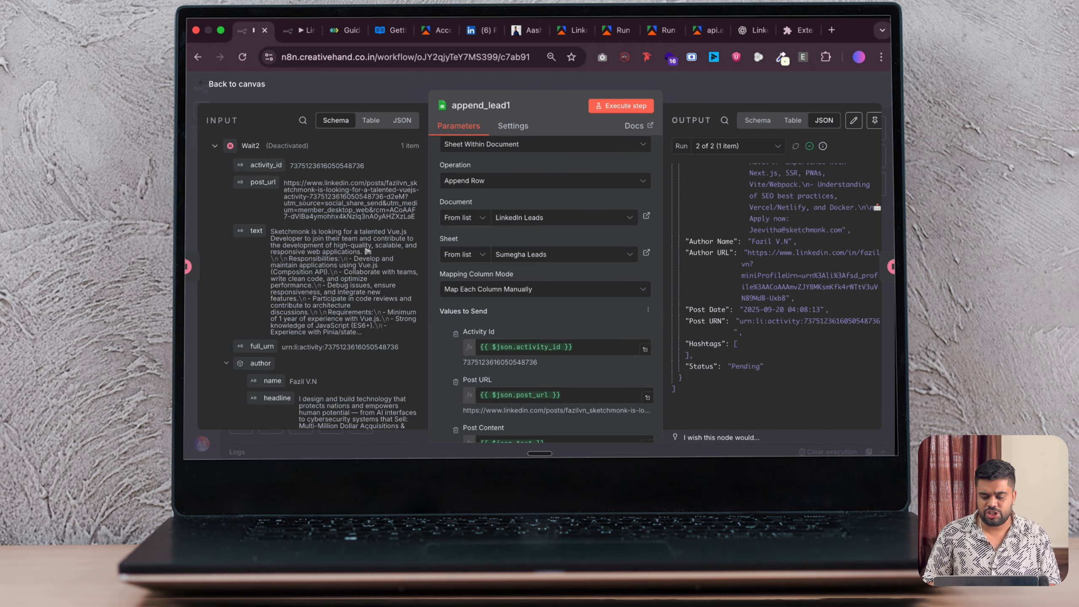
Switch to the LinkedIn Leads spreadsheet in the other Chrome profile, and open the sheet that append_lead1 writes to.
click(858, 57)
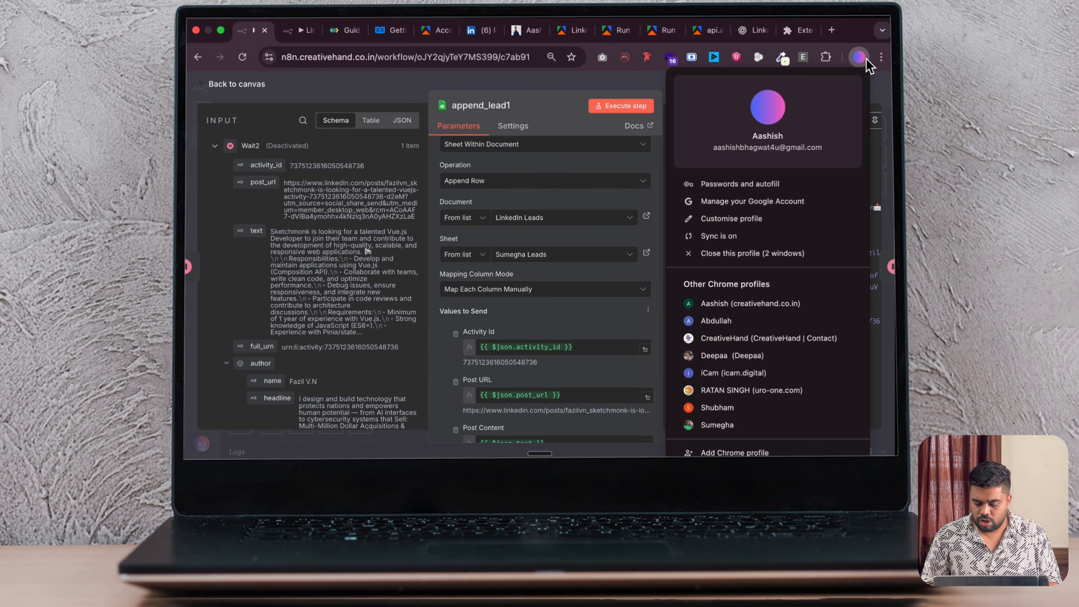
click(712, 339)
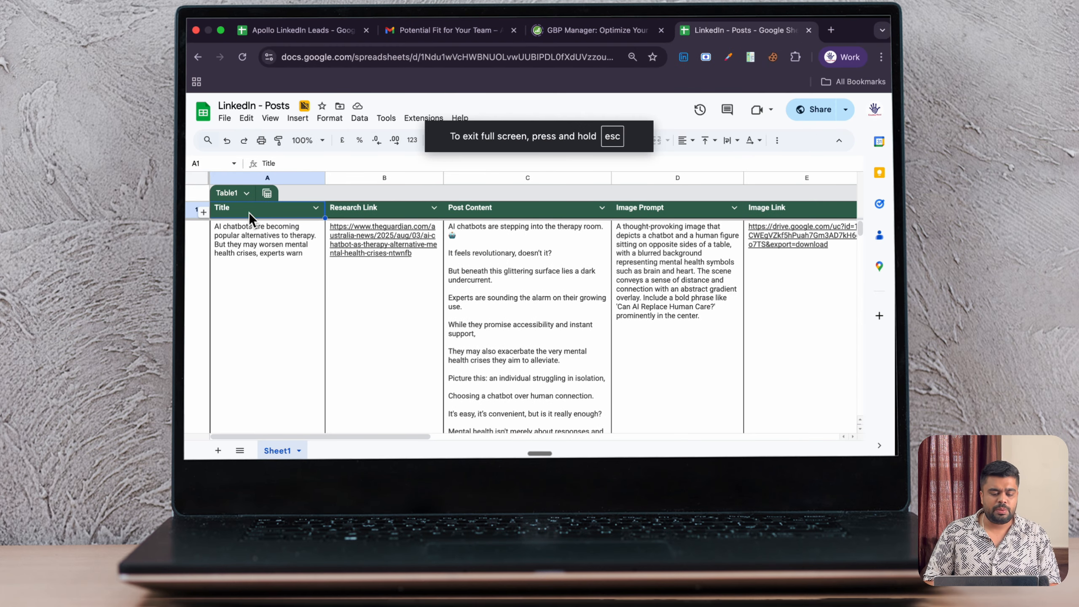
key(ctrl+Left)
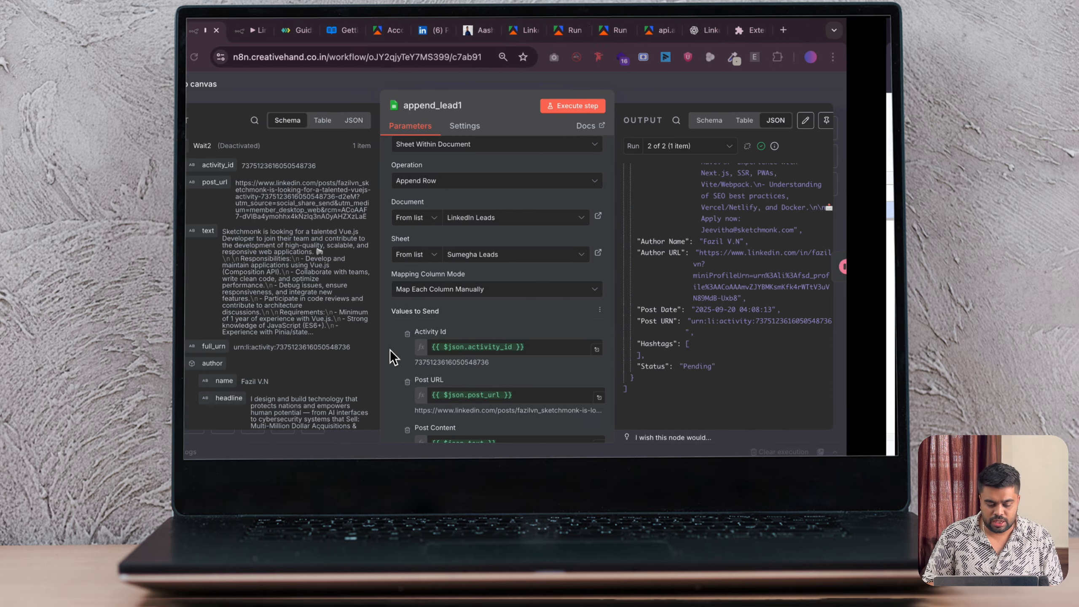
key(ctrl+Right)
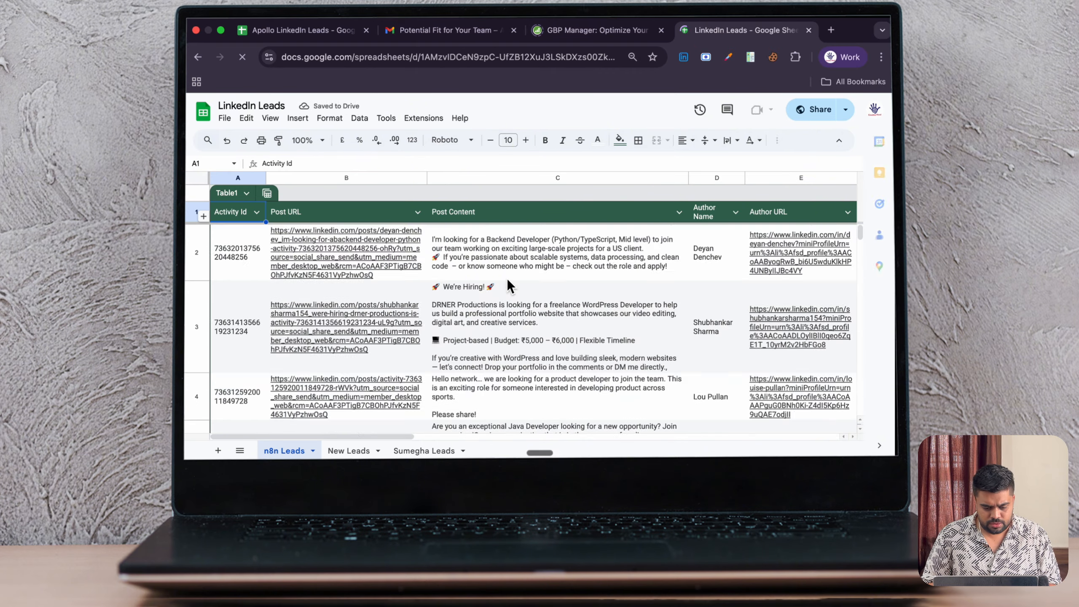
scroll(492, 340, down, 5)
click(427, 451)
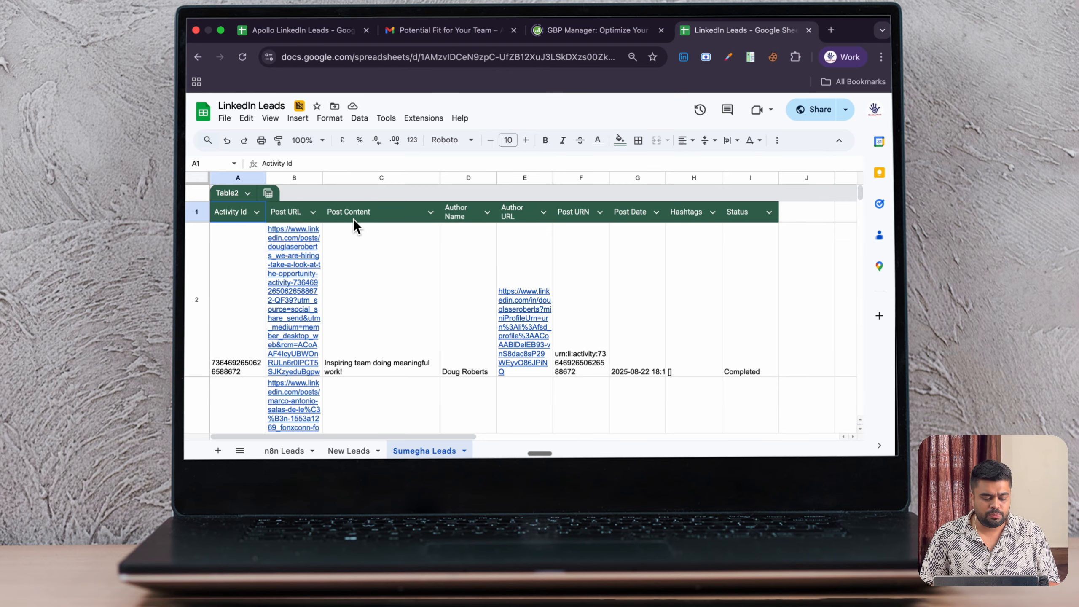
Examine the sheet's columns from Author Name through Status, and check the Status entries of the existing leads.
click(478, 213)
click(514, 214)
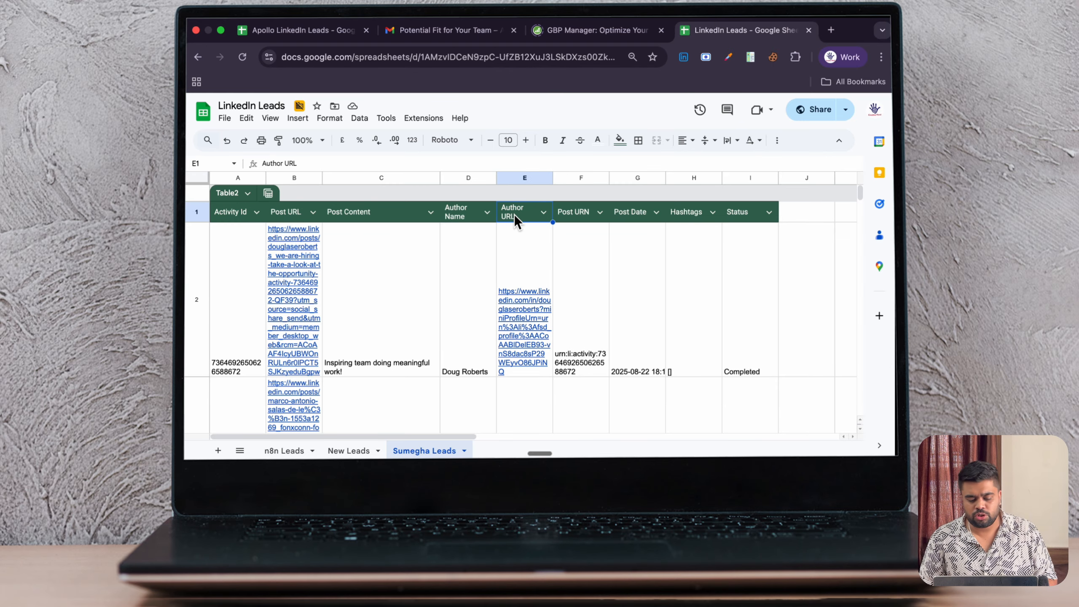
click(586, 212)
click(629, 216)
click(675, 214)
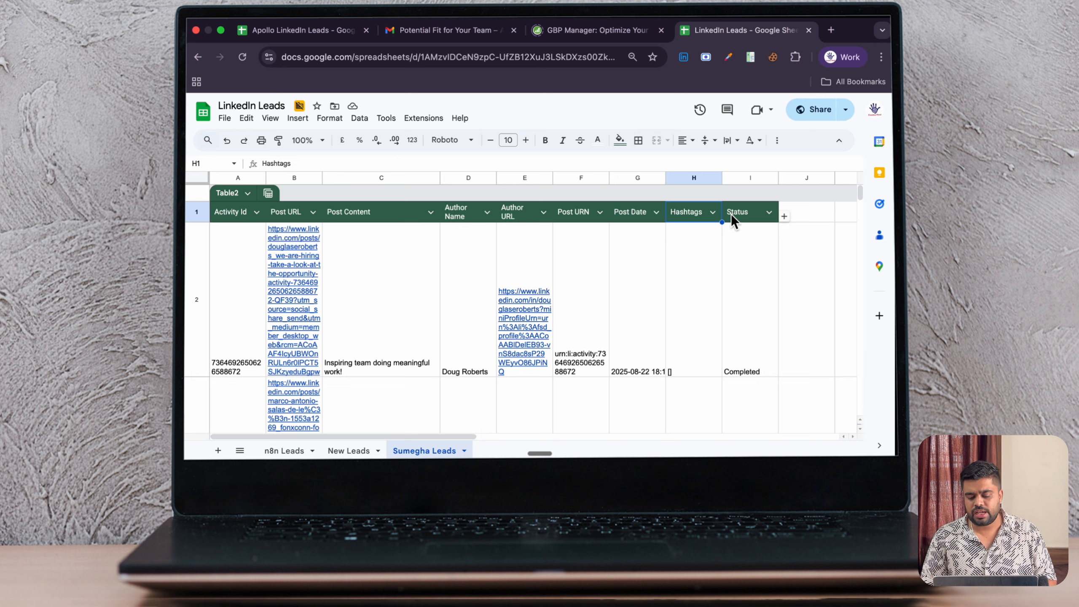
click(730, 214)
scroll(619, 401, down, 10)
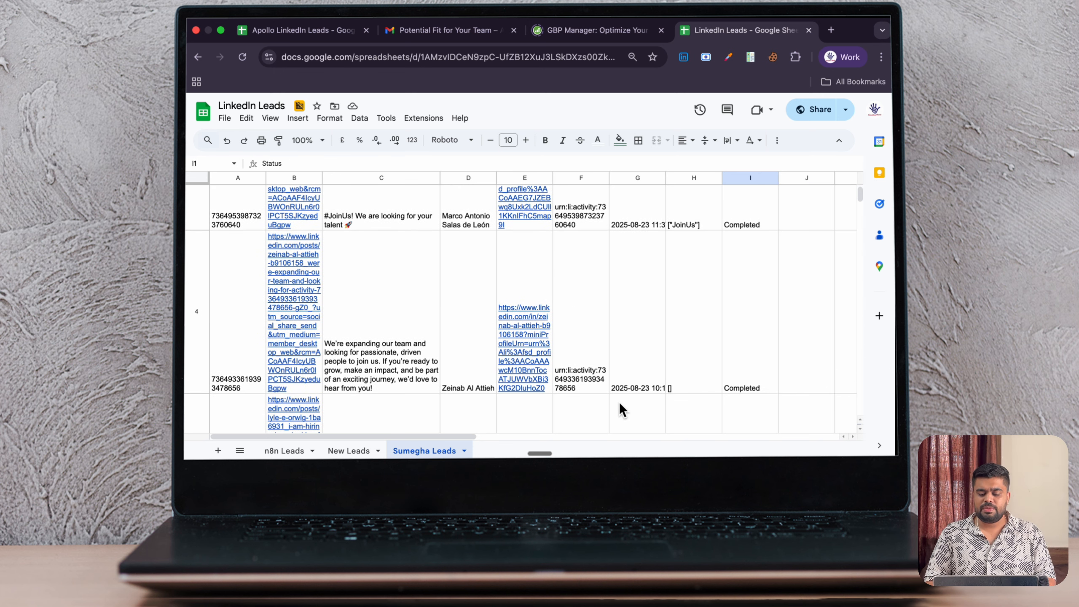
scroll(620, 406, up, 3)
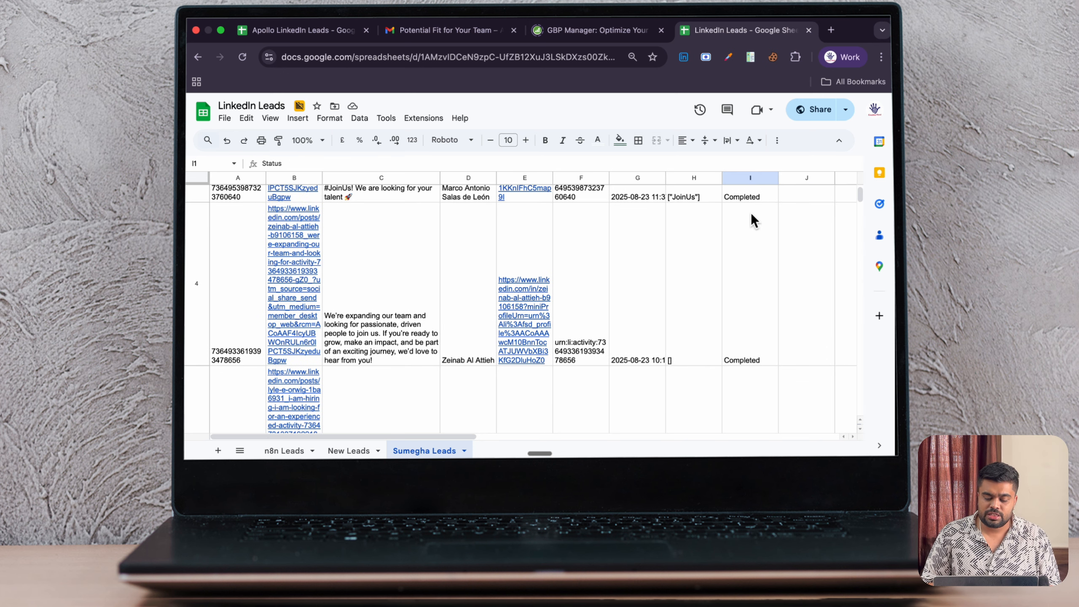
click(751, 200)
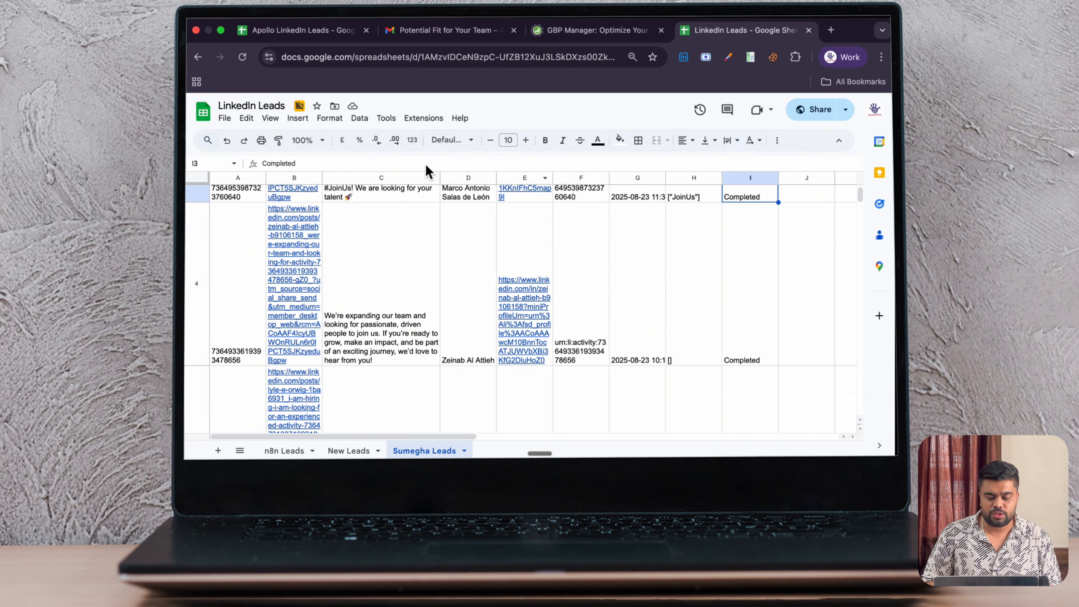
Return to append_lead1 in n8n and review the mapped values, especially the Status value sent for each new lead.
key(ctrl+Left)
scroll(578, 348, down, 10)
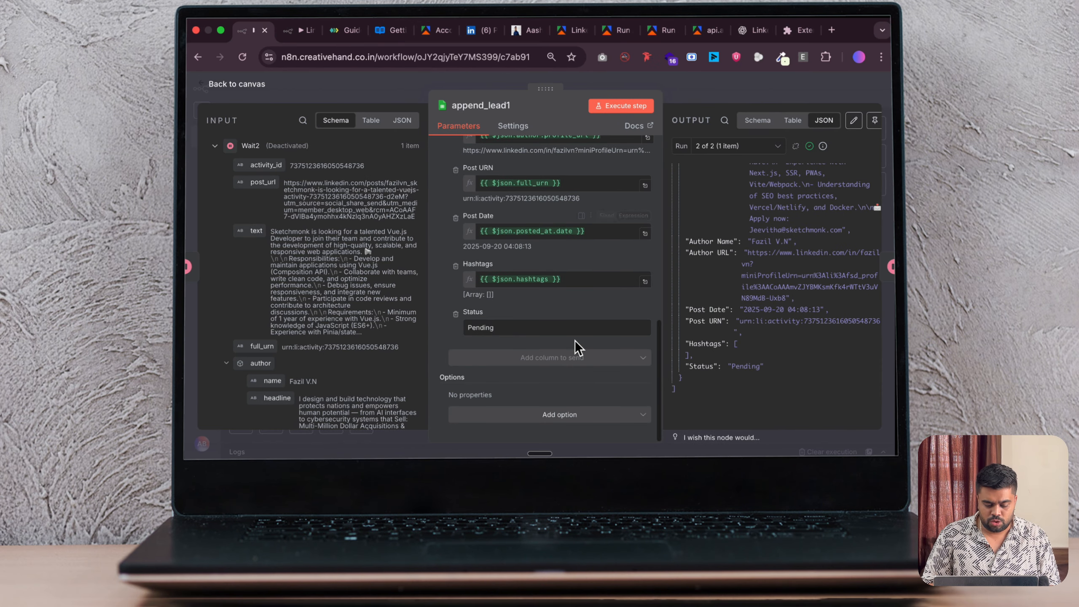
click(517, 332)
double_click(516, 332)
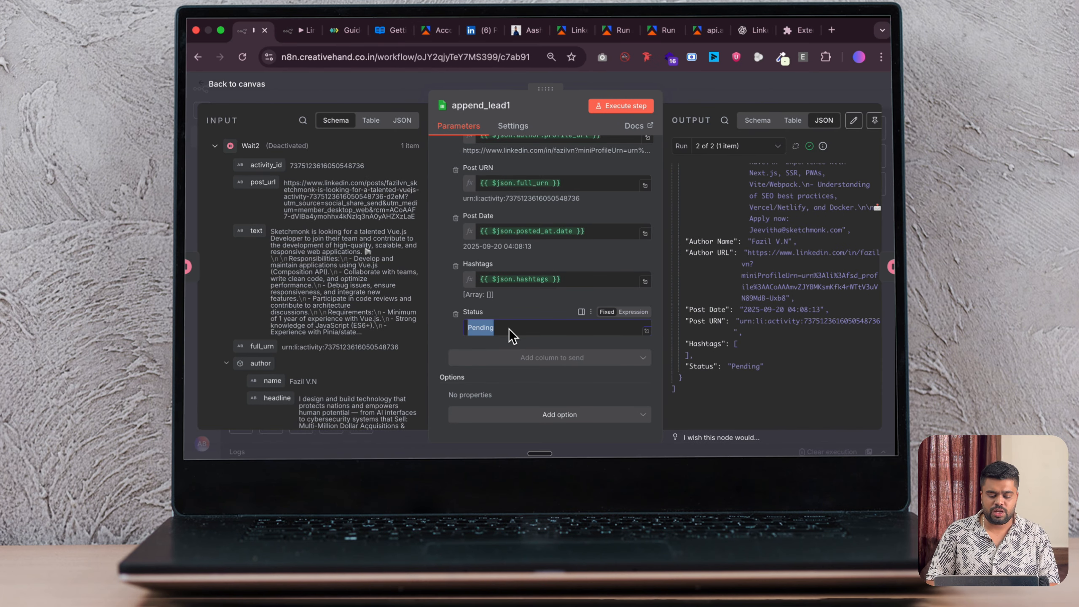
click(508, 328)
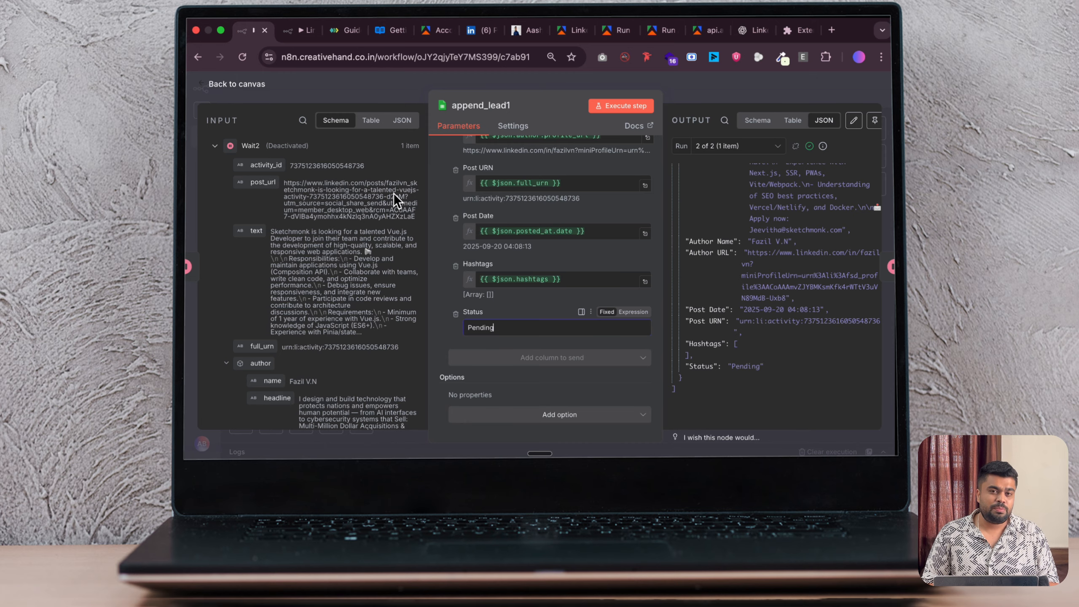
scroll(517, 232, up, 10)
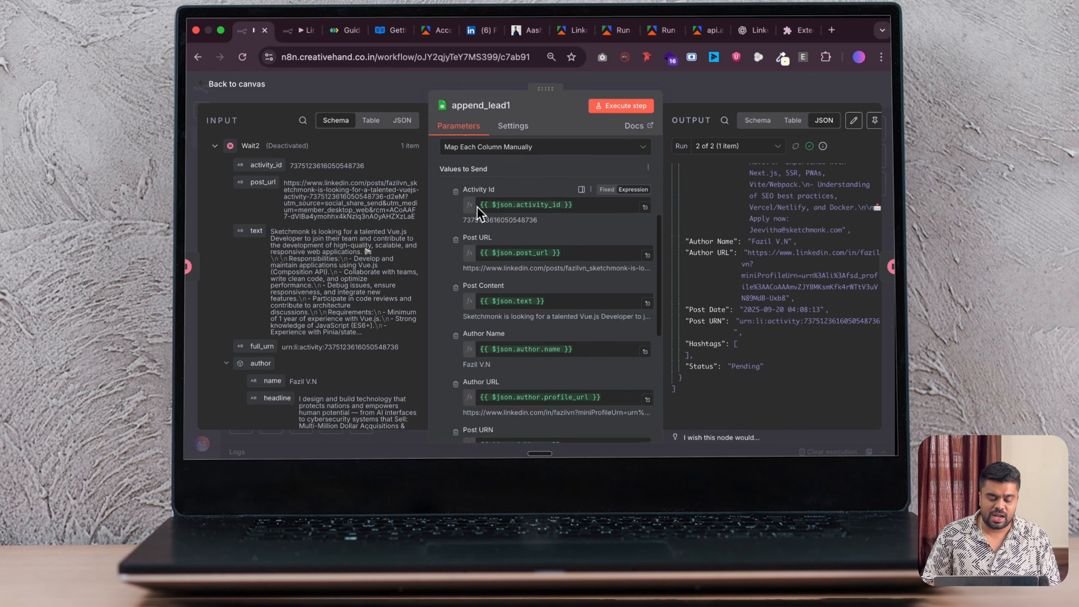
scroll(522, 287, down, 10)
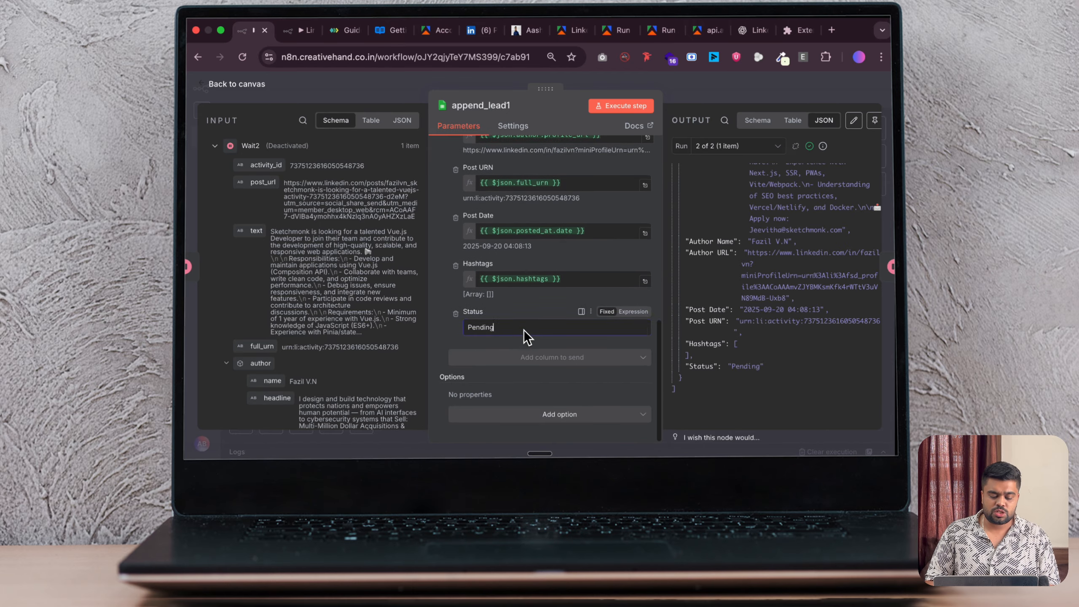
double_click(497, 331)
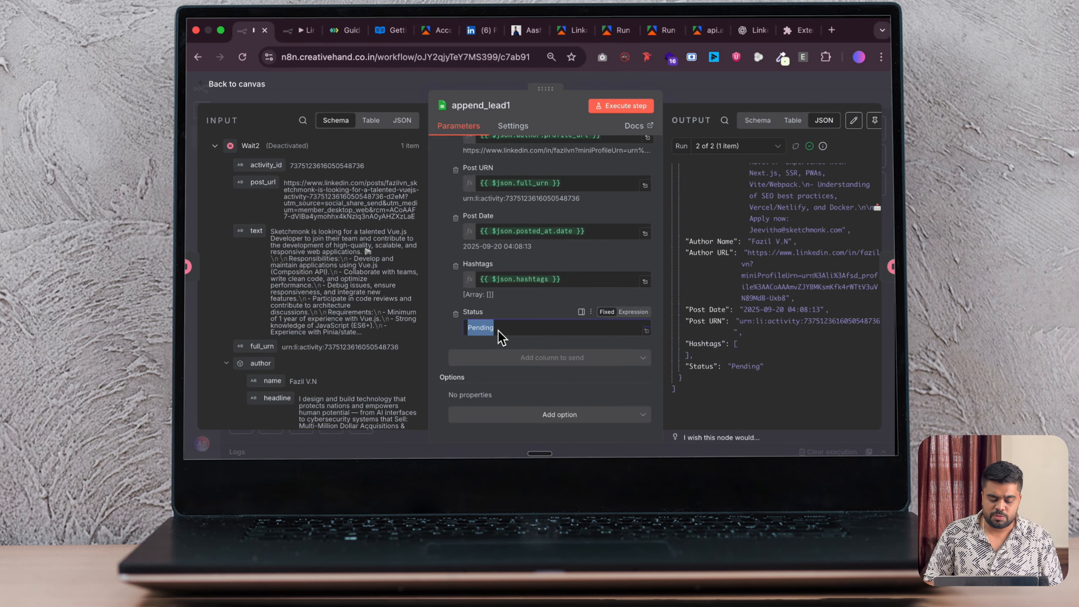
Return to the canvas from append_lead1, switch to the LinkedIn post and examine the comment published by the workflow.
click(237, 84)
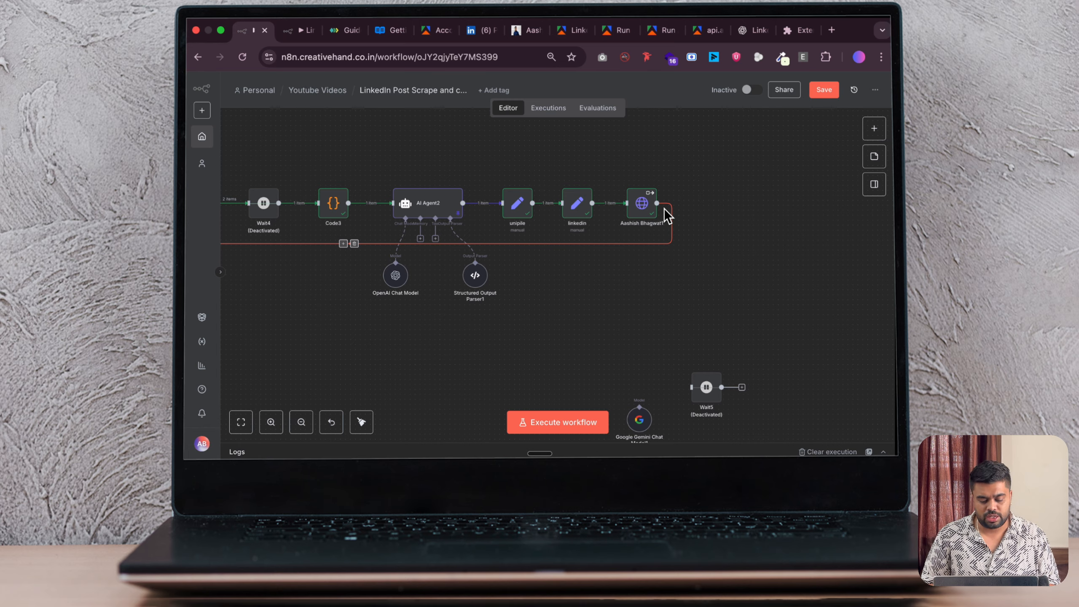
scroll(506, 287, down, 5)
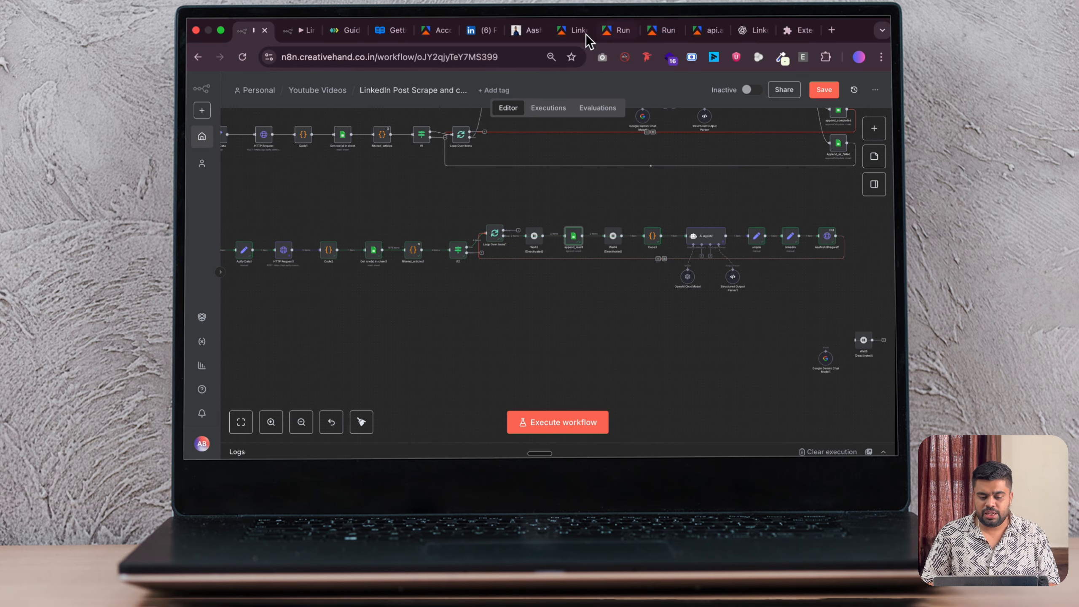
click(470, 34)
scroll(297, 204, up, 1)
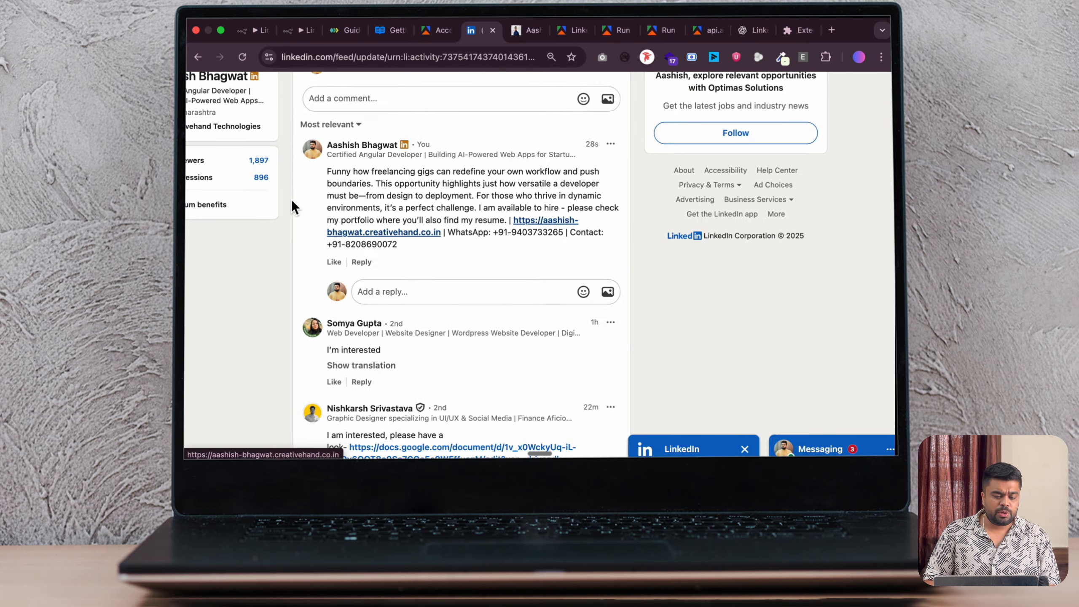
key(super+minus)
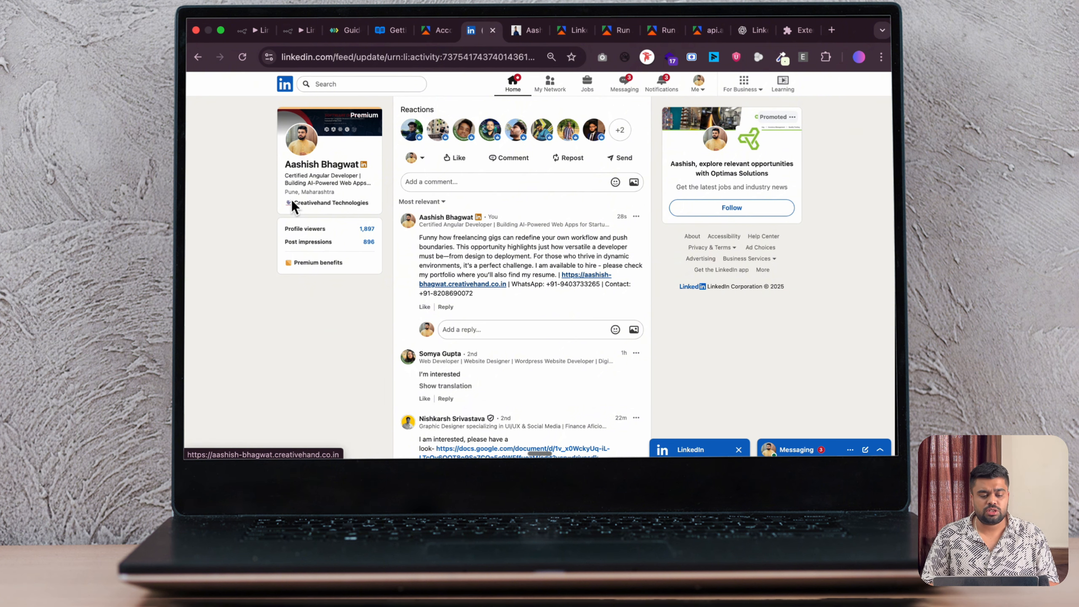
Switch back to the n8n workflow and add a Schedule Trigger below the manual trigger, with its rule at every 1 day at midnight.
click(246, 30)
scroll(445, 284, left, 5)
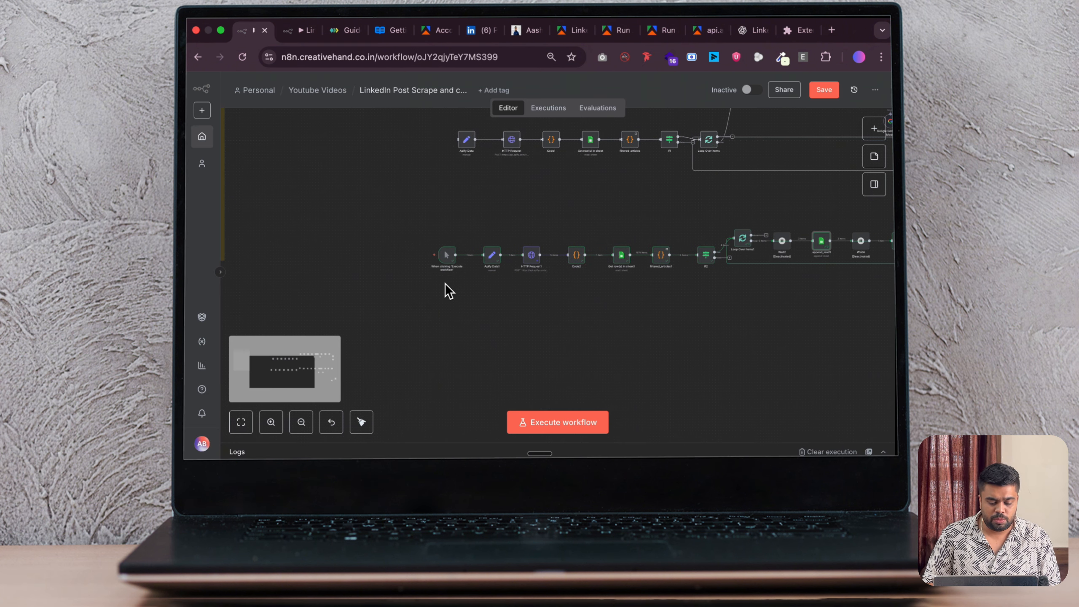
right_click(453, 314)
click(423, 275)
right_click(433, 218)
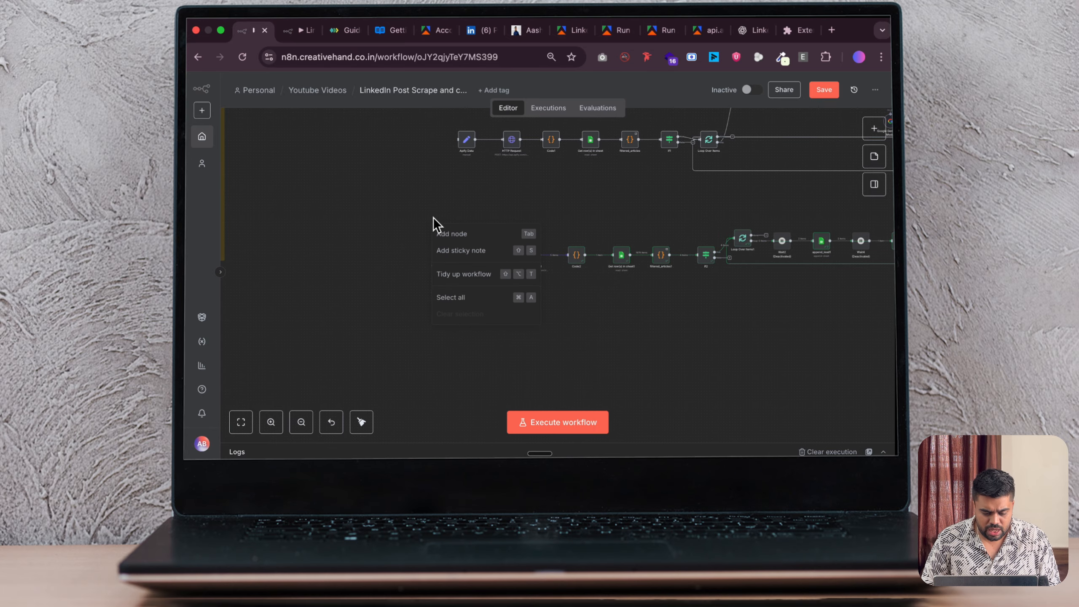
click(451, 234)
text(cron)
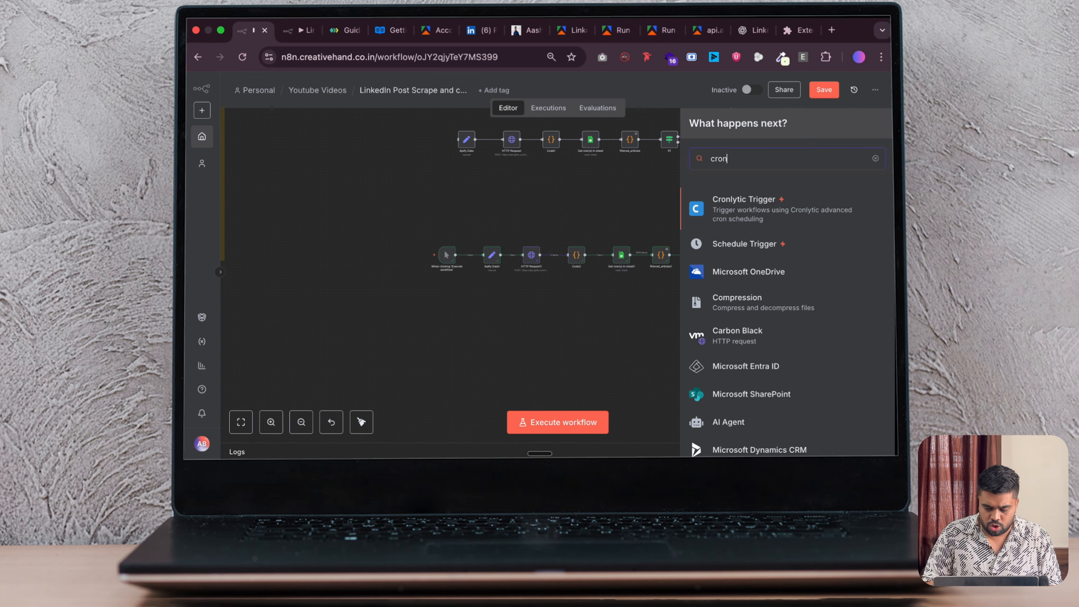
click(779, 246)
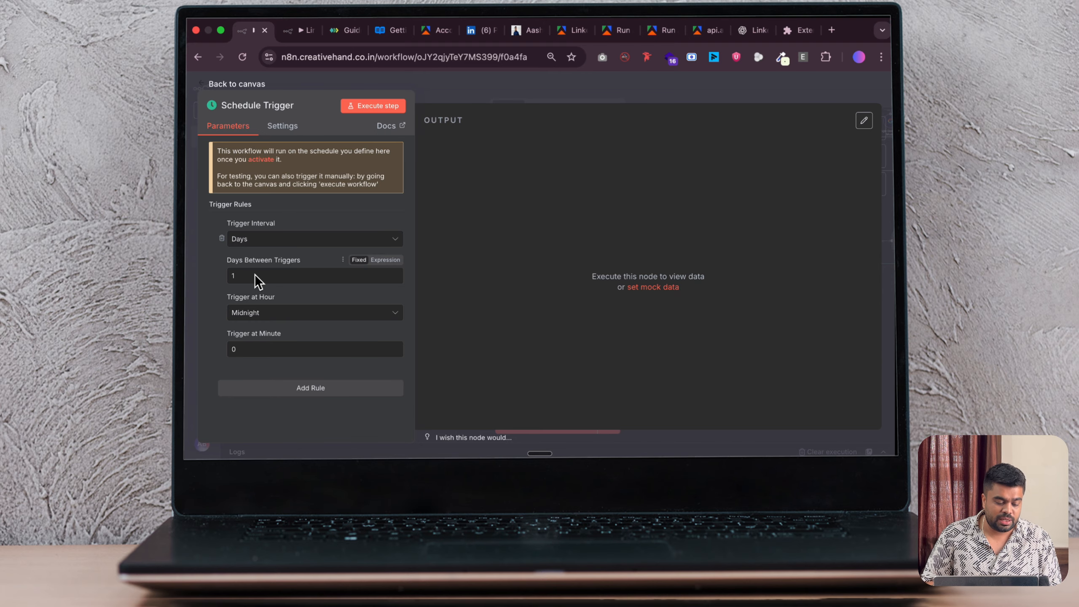
click(236, 84)
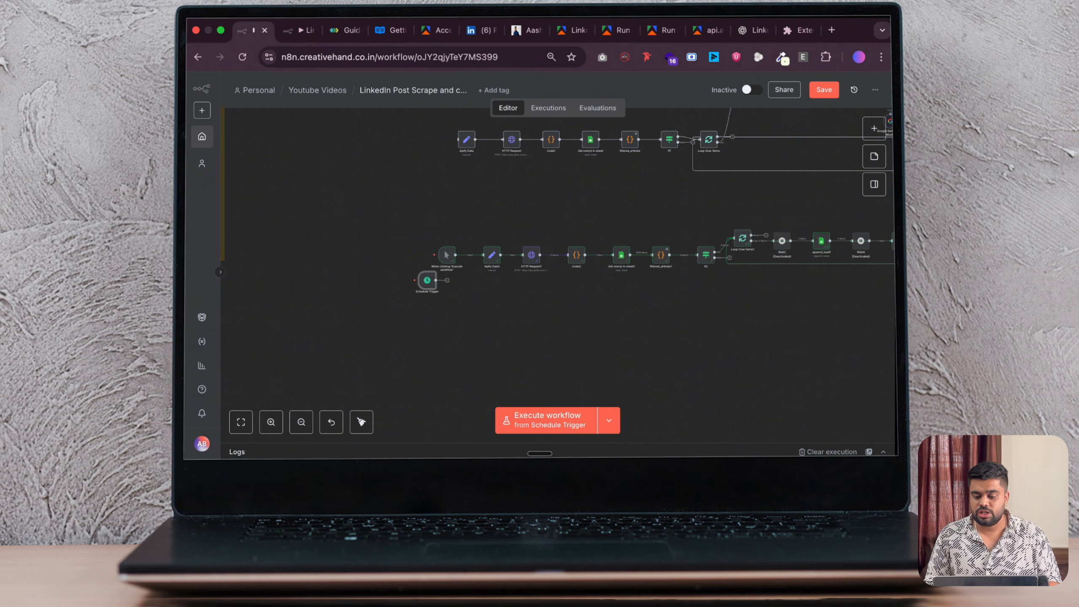
Set the timezone in the workflow settings to Asia/Kolkata and save the settings.
click(877, 91)
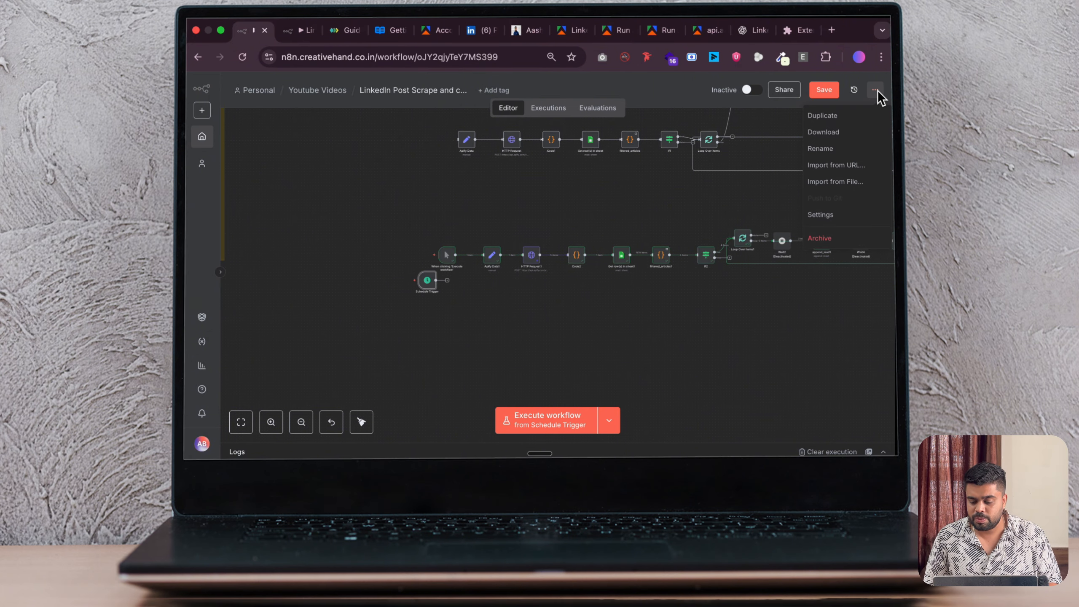
click(826, 216)
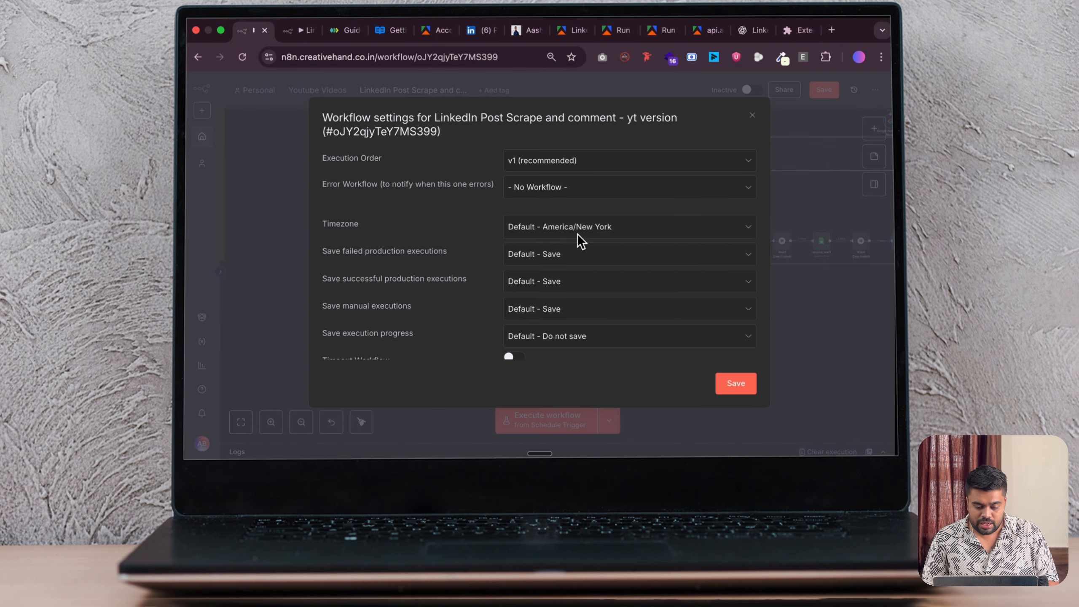
click(561, 229)
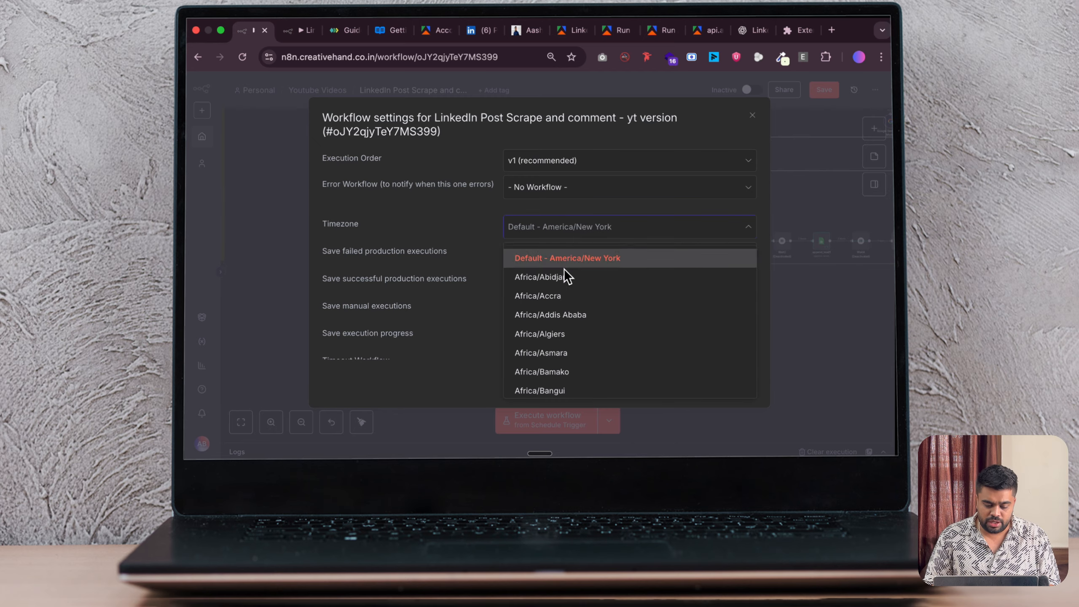
text(asia)
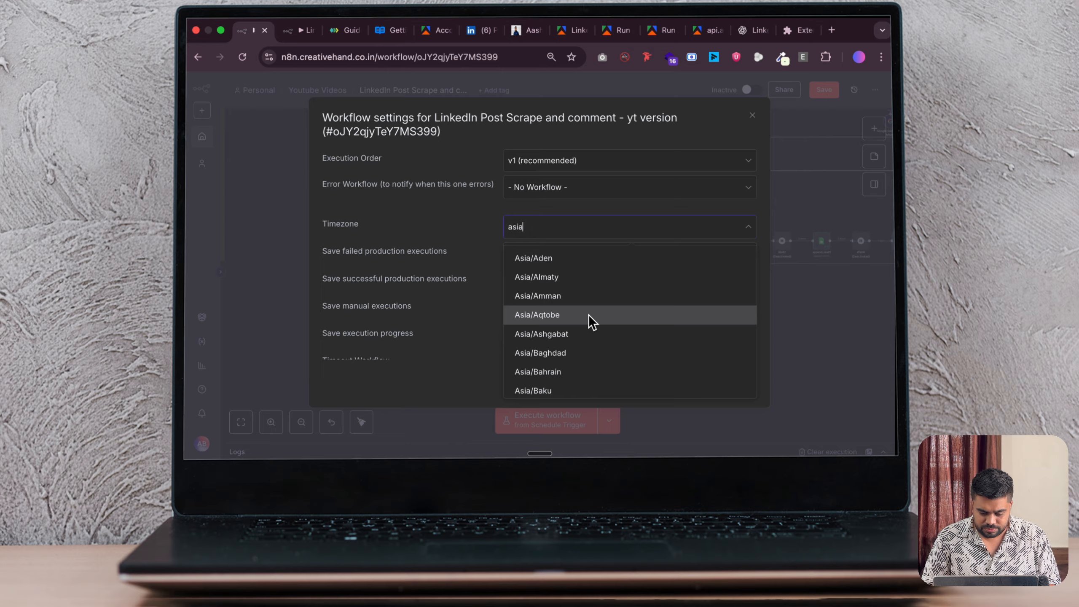
scroll(588, 316, down, 2)
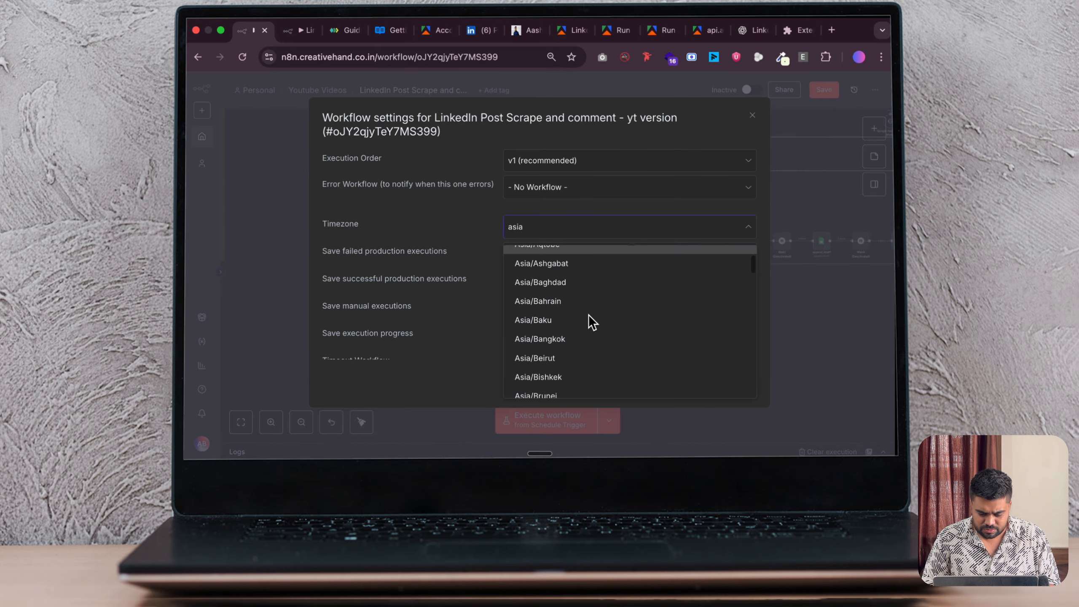
scroll(575, 369, down, 2)
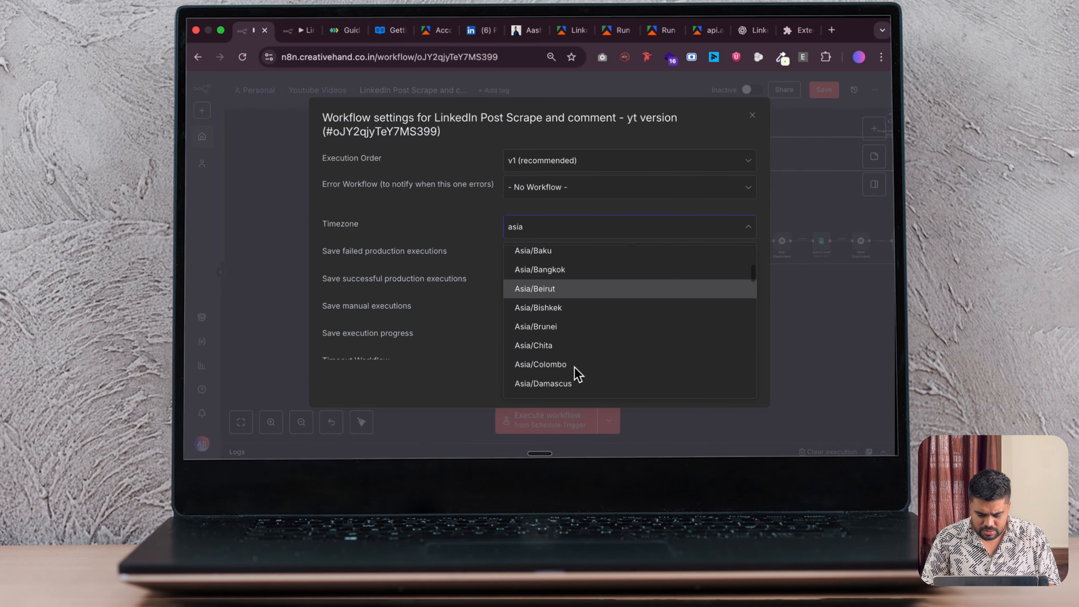
scroll(577, 373, up, 2)
scroll(578, 374, up, 2)
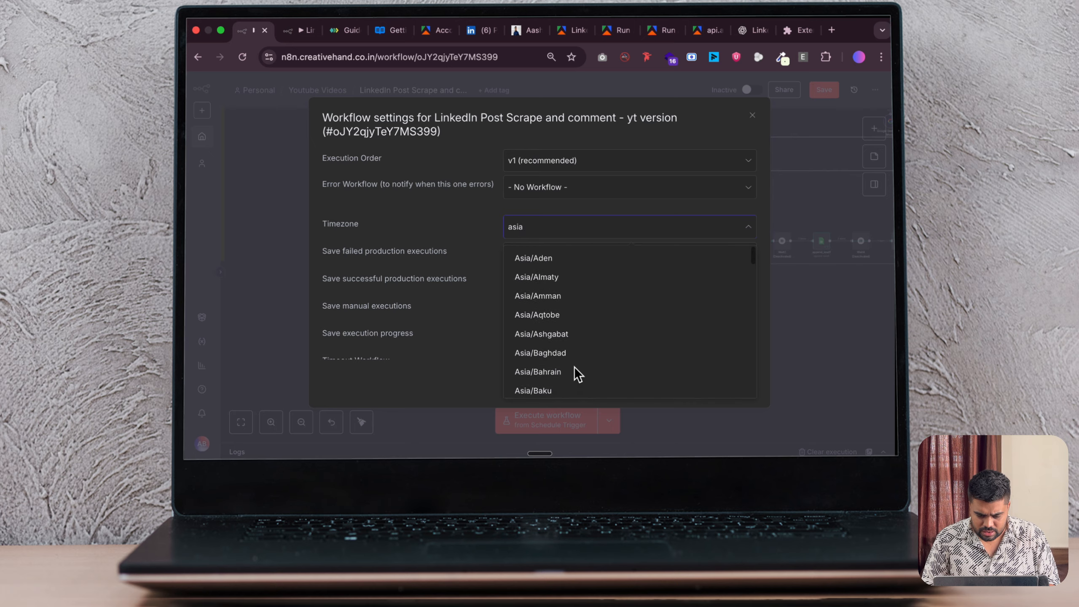
text(kolk)
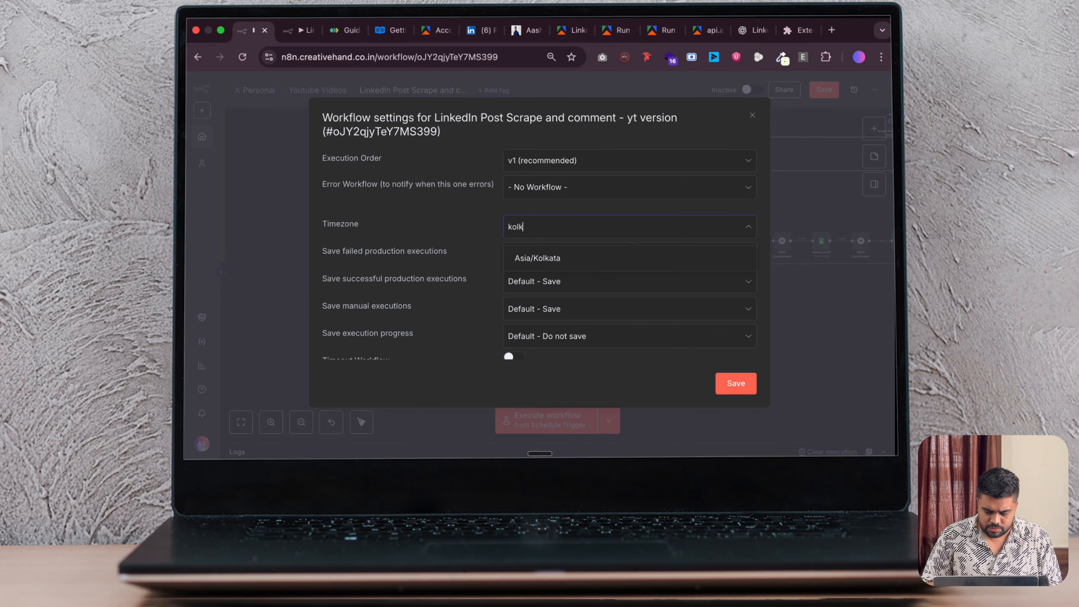
click(551, 258)
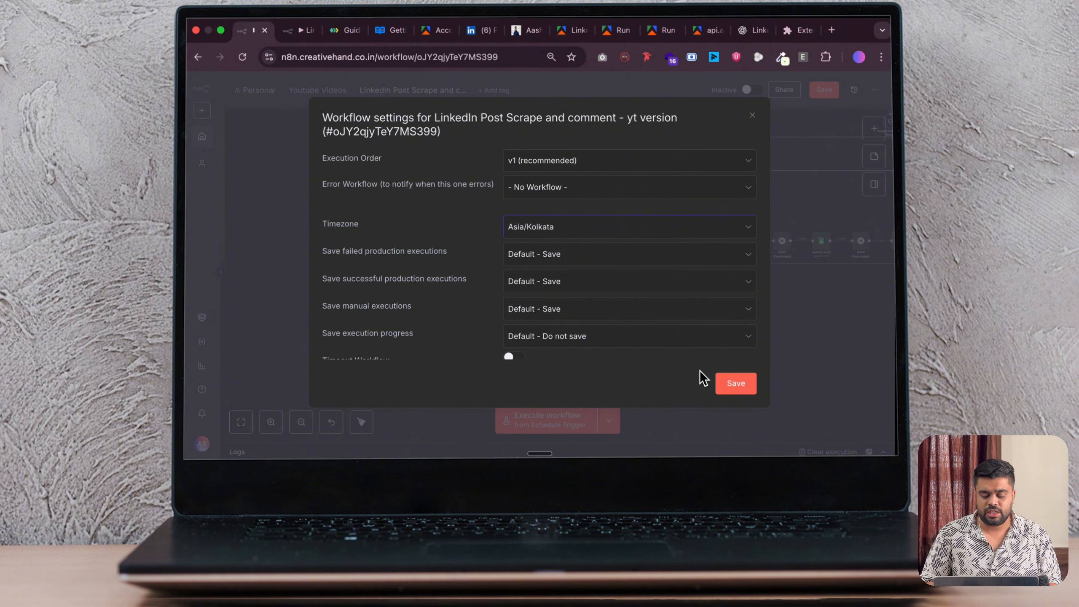
click(744, 385)
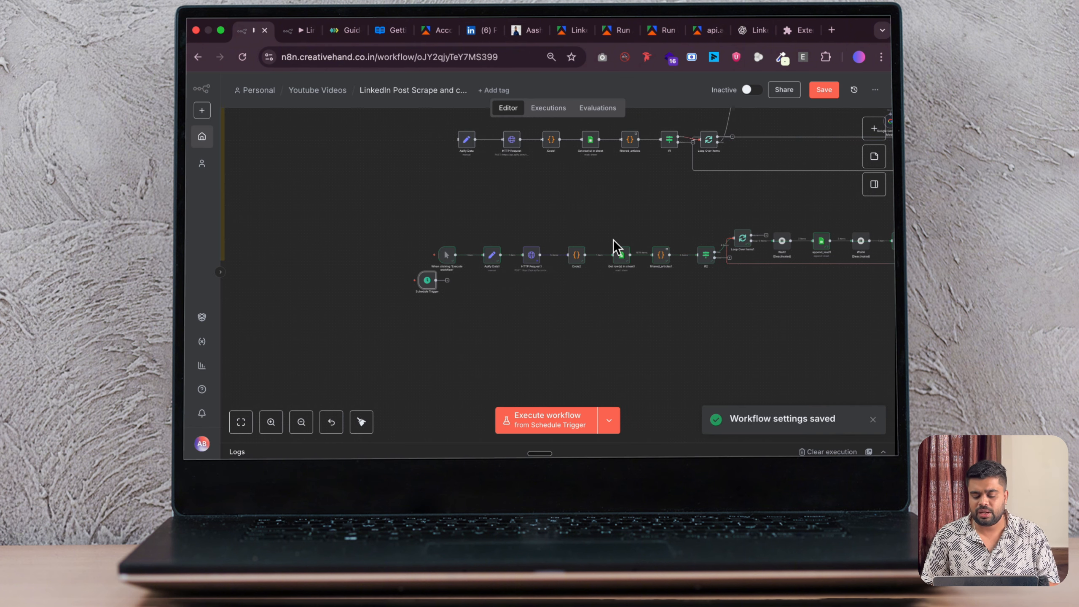
scroll(614, 246, right, 8)
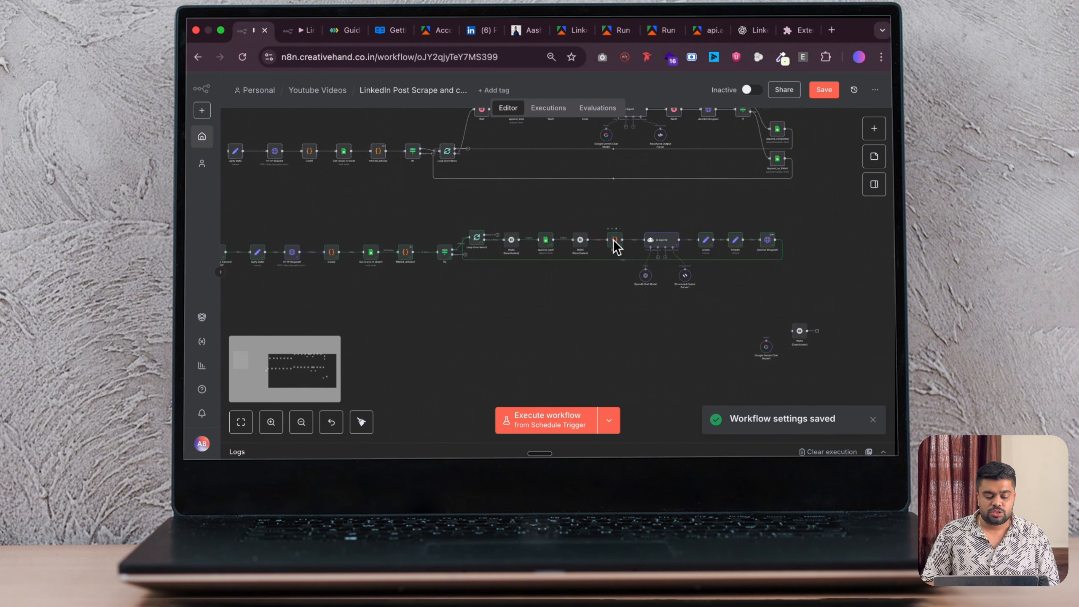